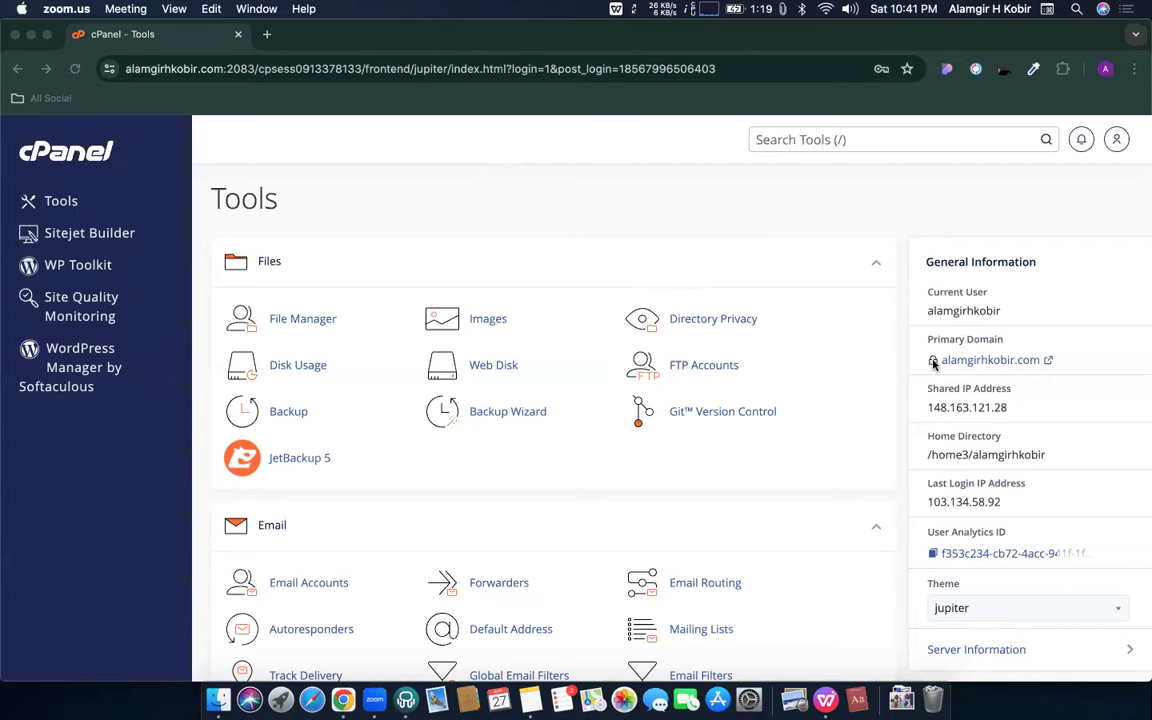
# - Search the tools for "domain" and open the Domains tool
pyautogui.scroll(-10, 715, 348)
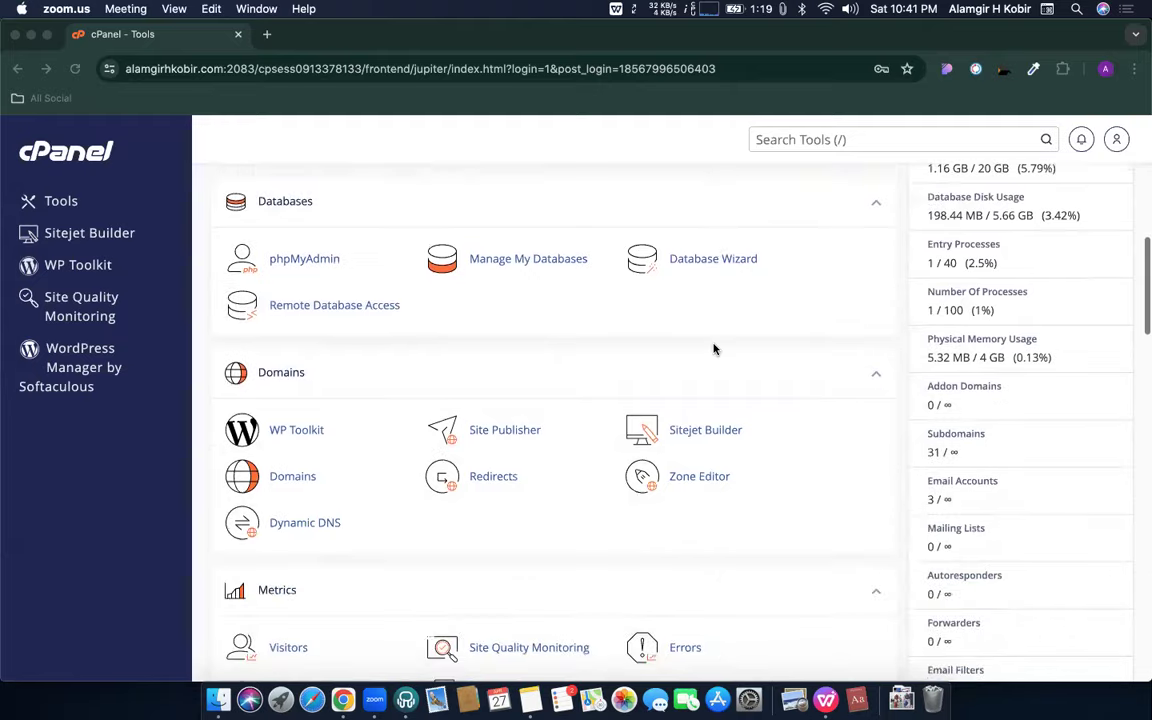
pyautogui.scroll(-2, 715, 348)
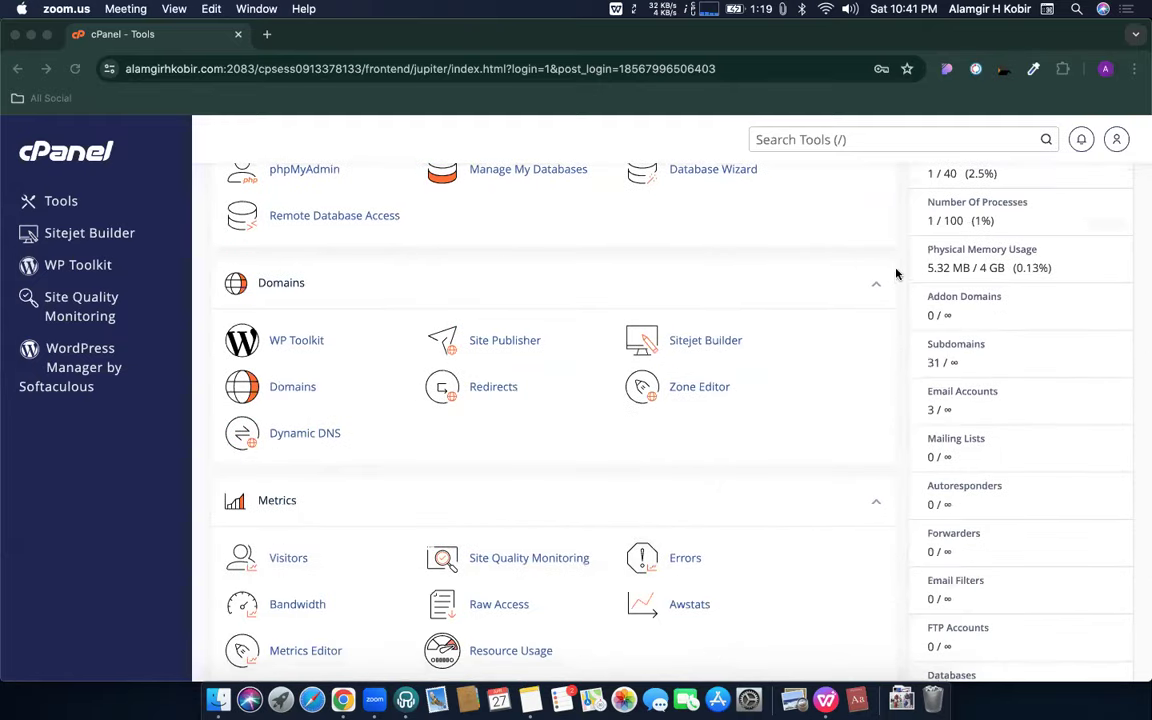
pyautogui.scroll(2, 880, 250)
pyautogui.click(812, 139)
pyautogui.write('d')
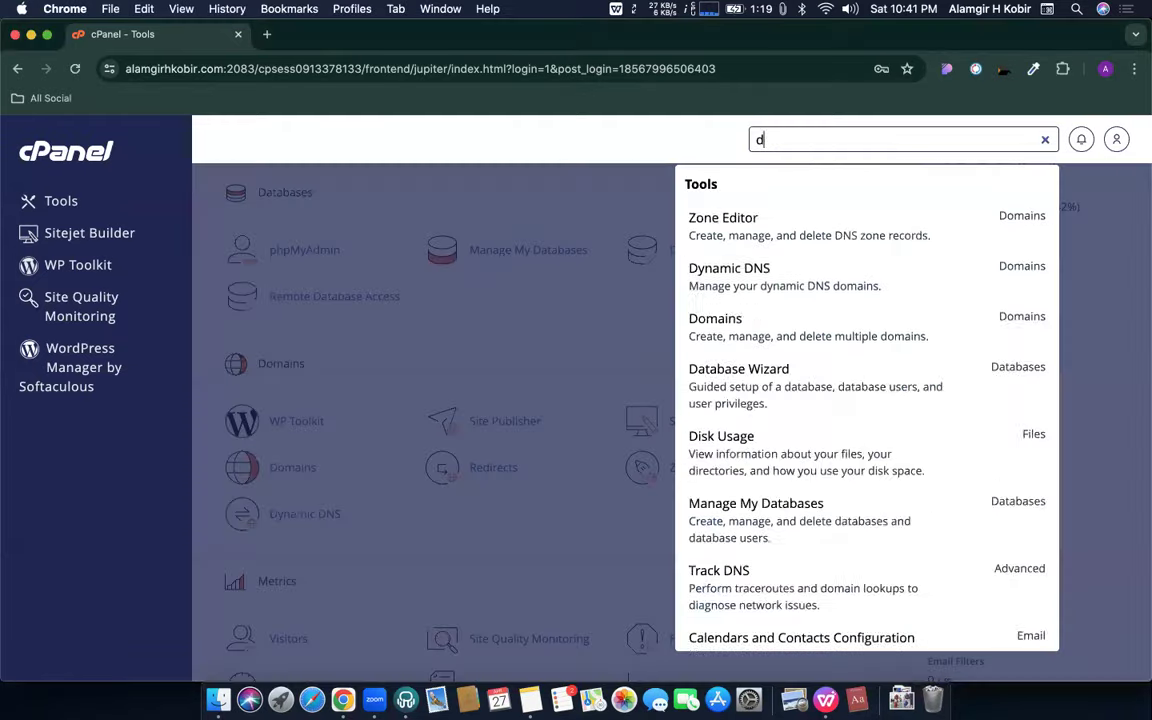
pyautogui.write('omain')
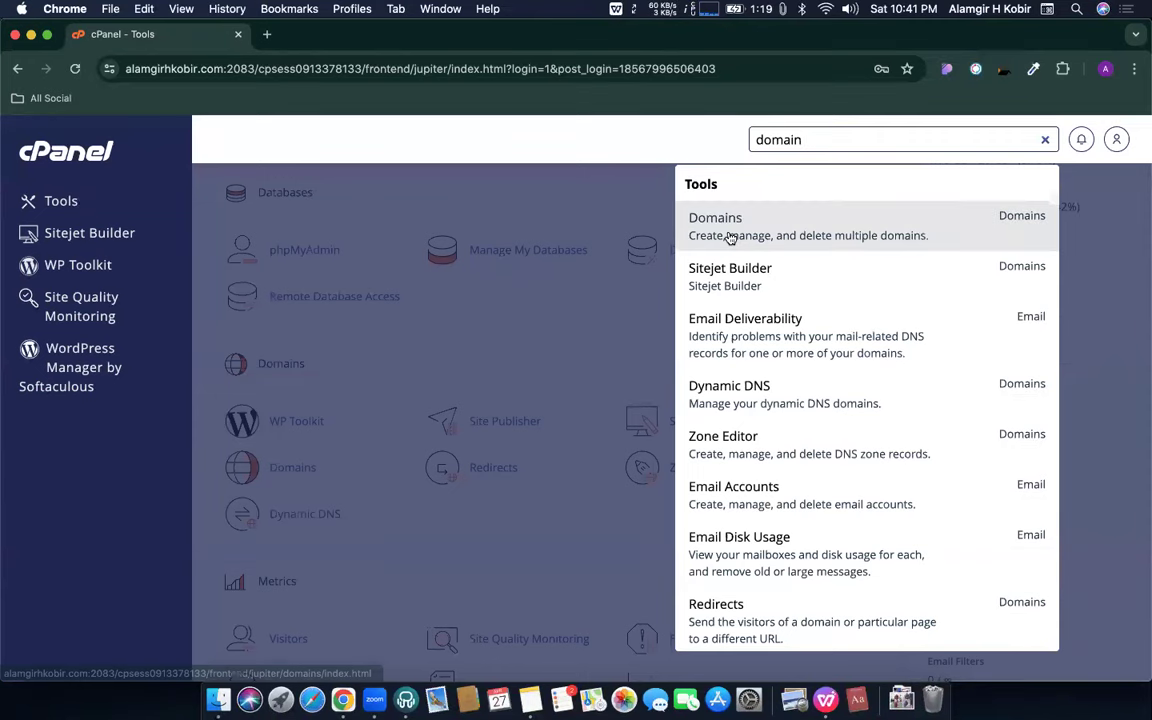
pyautogui.click(352, 414)
pyautogui.click(277, 469)
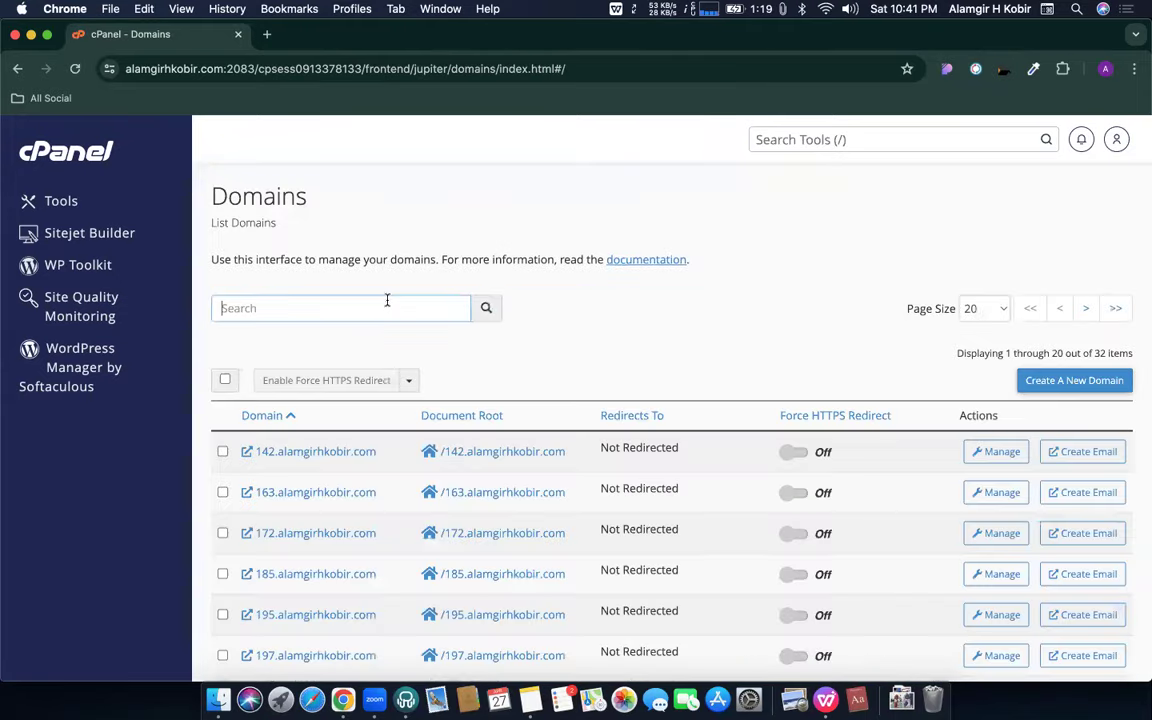
# - Start creating a new domain and enter the subdomain 253 of the account's main domain as its name
pyautogui.scroll(-5, 386, 494)
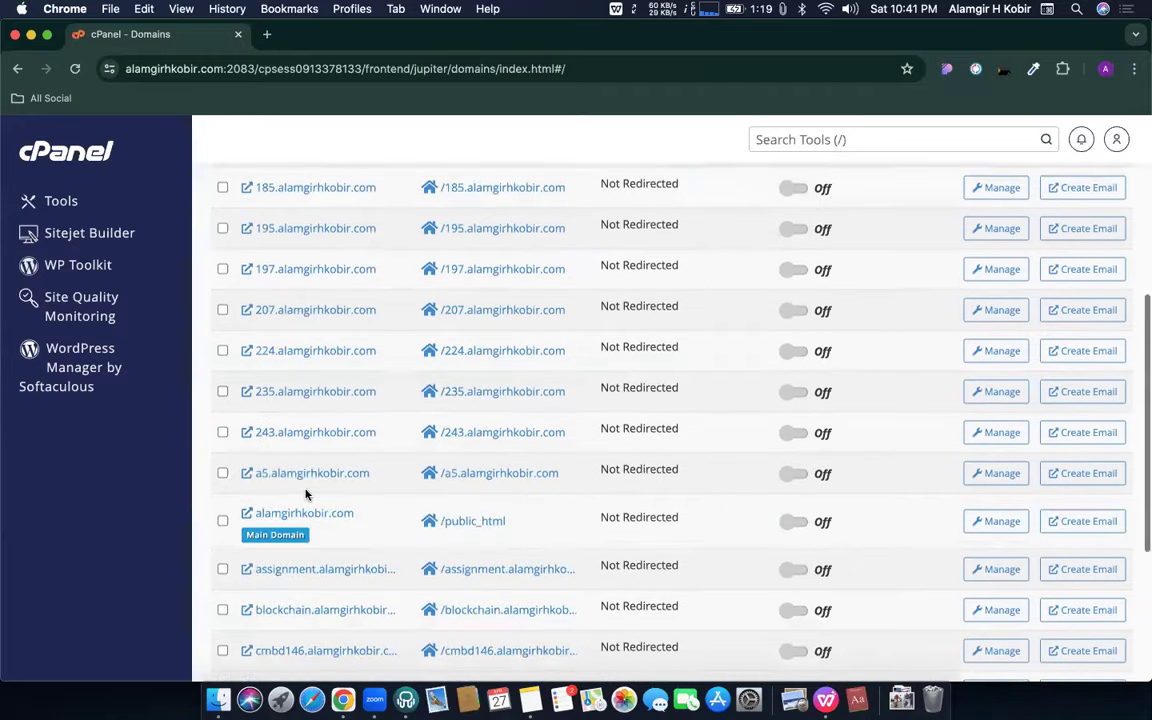
pyautogui.scroll(5, 306, 494)
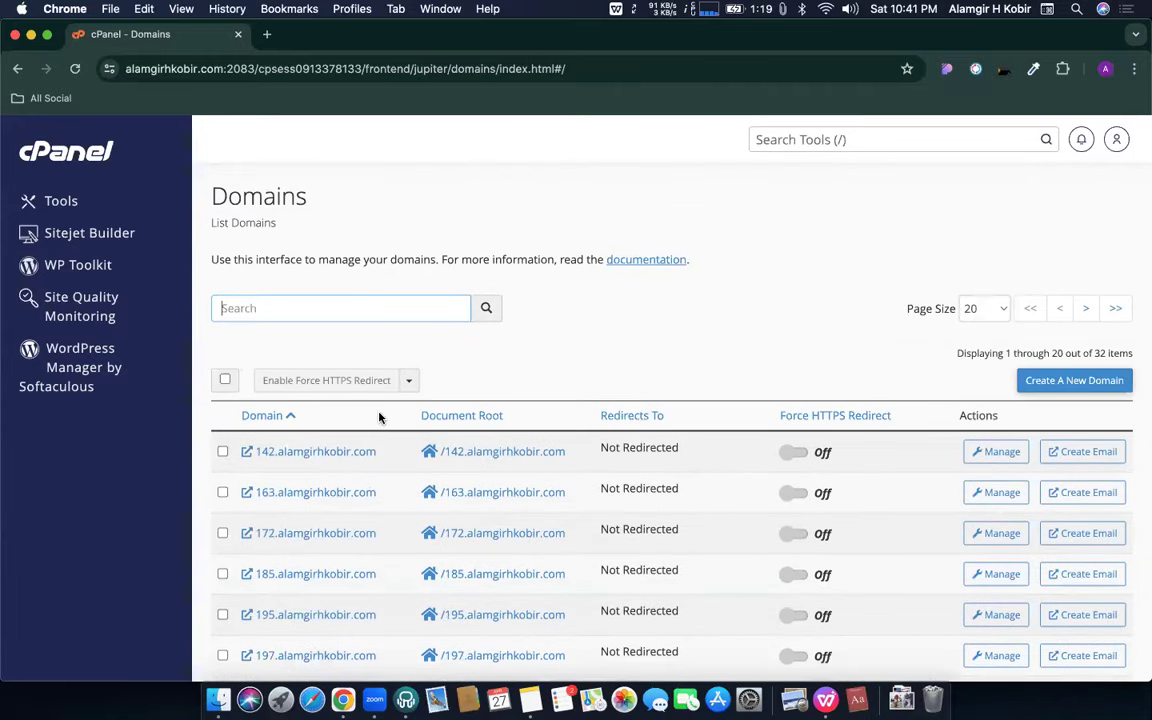
pyautogui.click(1050, 386)
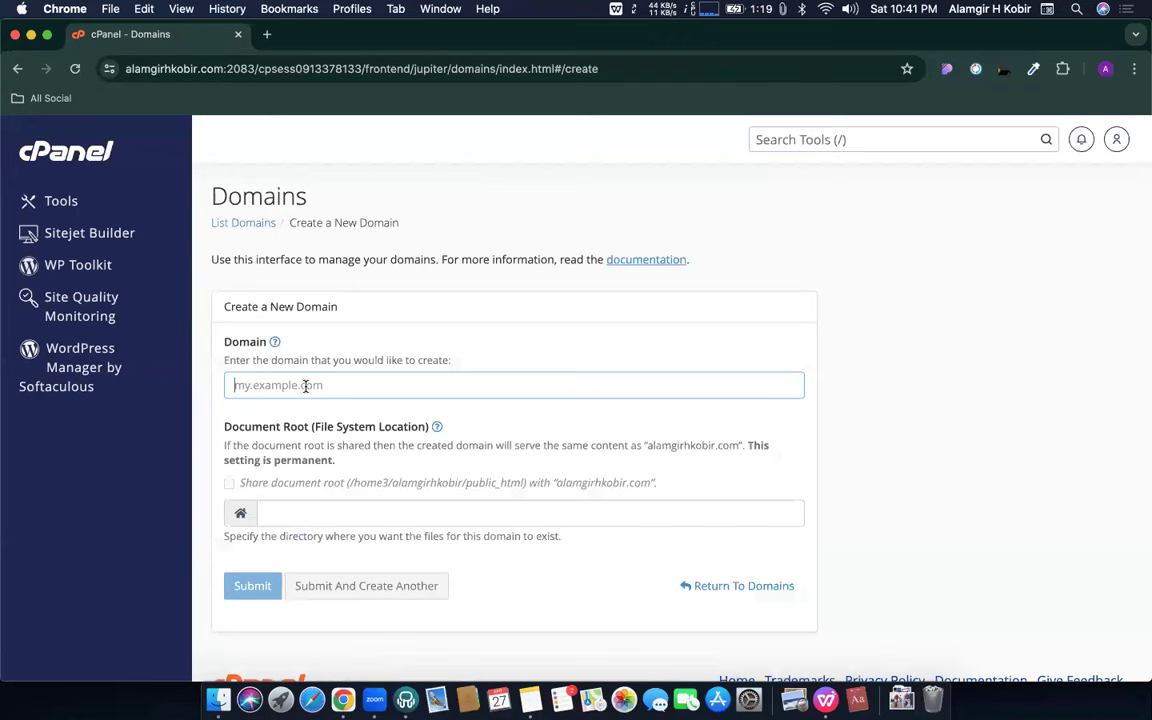
pyautogui.write('253')
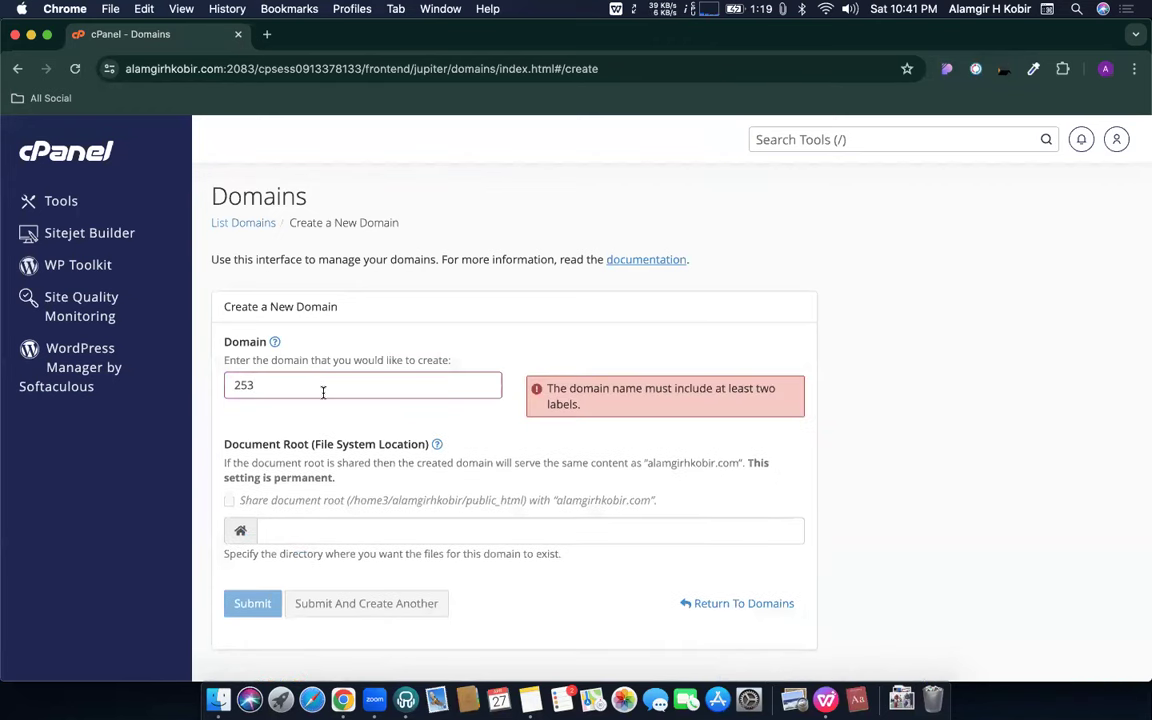
pyautogui.write('.alamg')
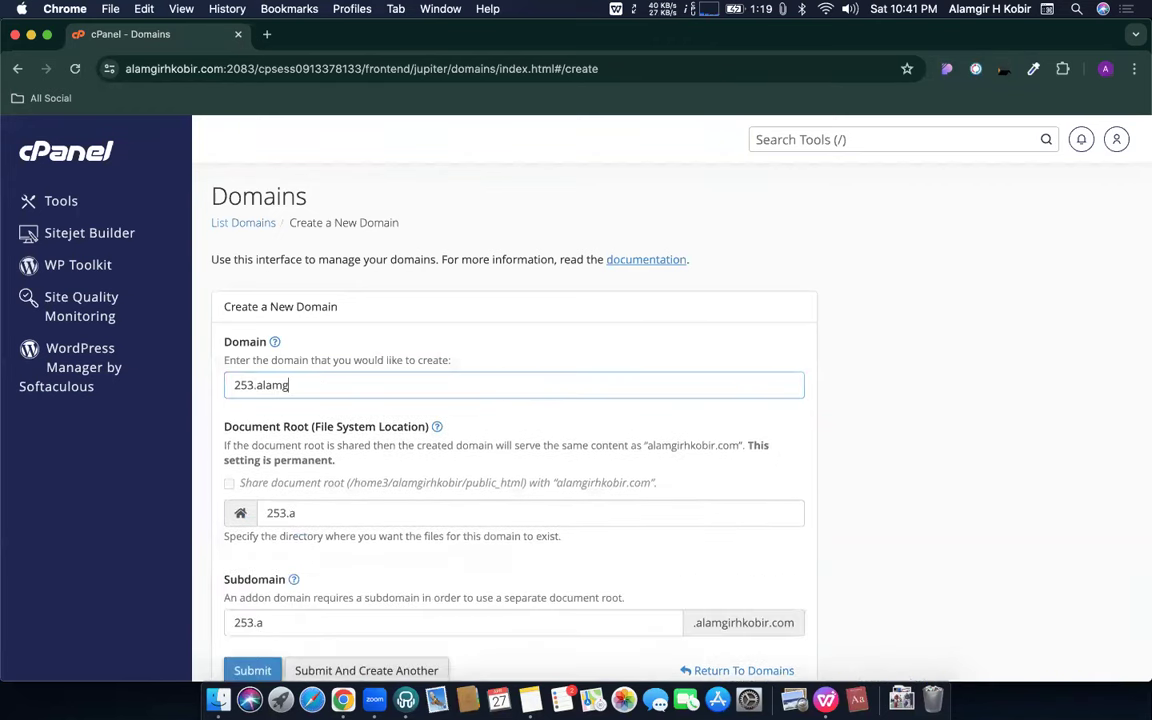
pyautogui.write('ir.hkob')
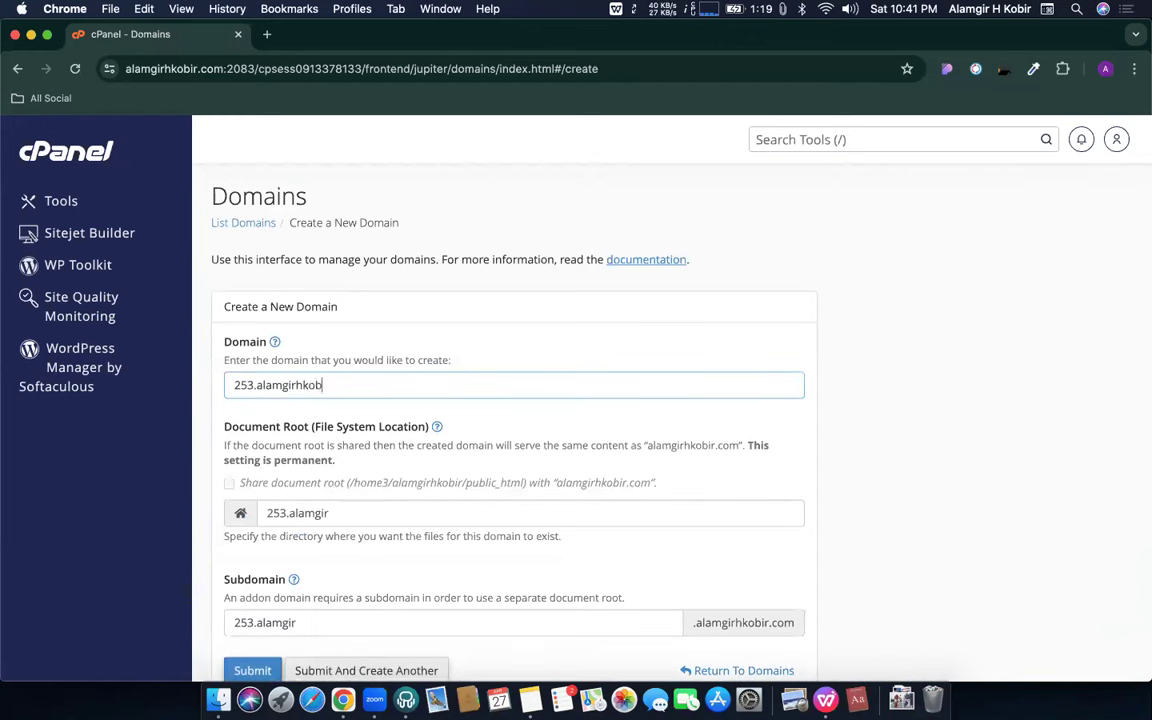
pyautogui.write('ir.com')
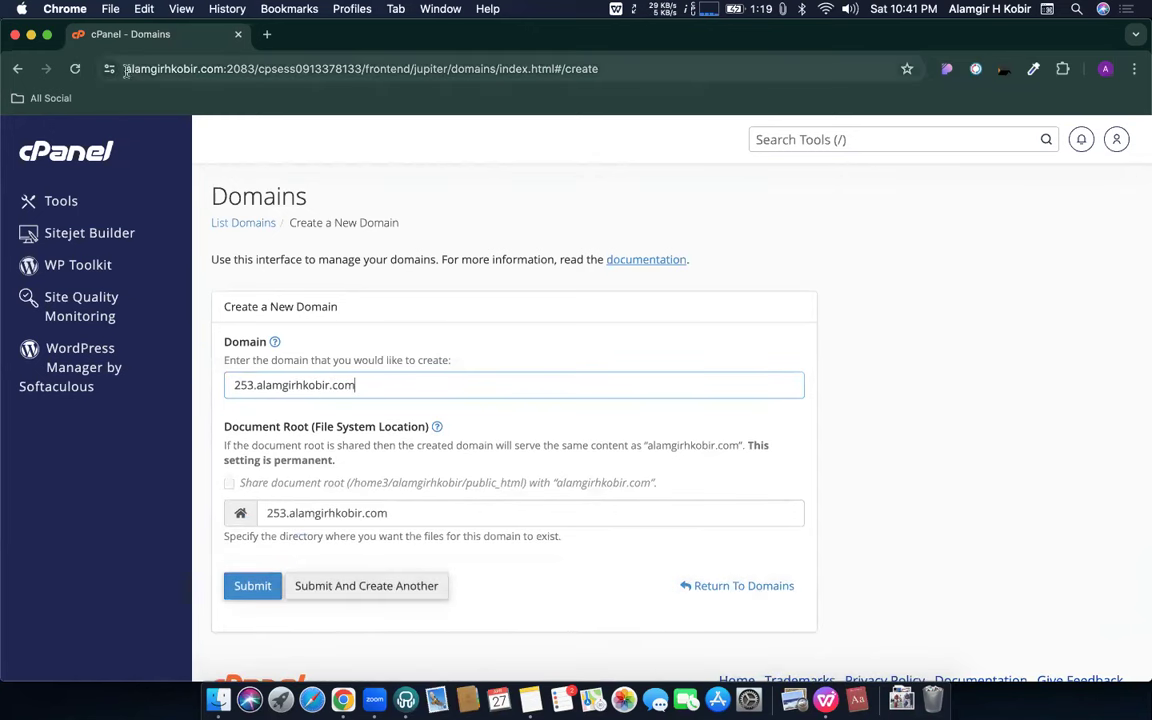
# - Compare the entered 253 subdomain with the main domain's address, submit it, and locate it in the domain list
pyautogui.moveTo(126, 74); pyautogui.dragTo(224, 75)
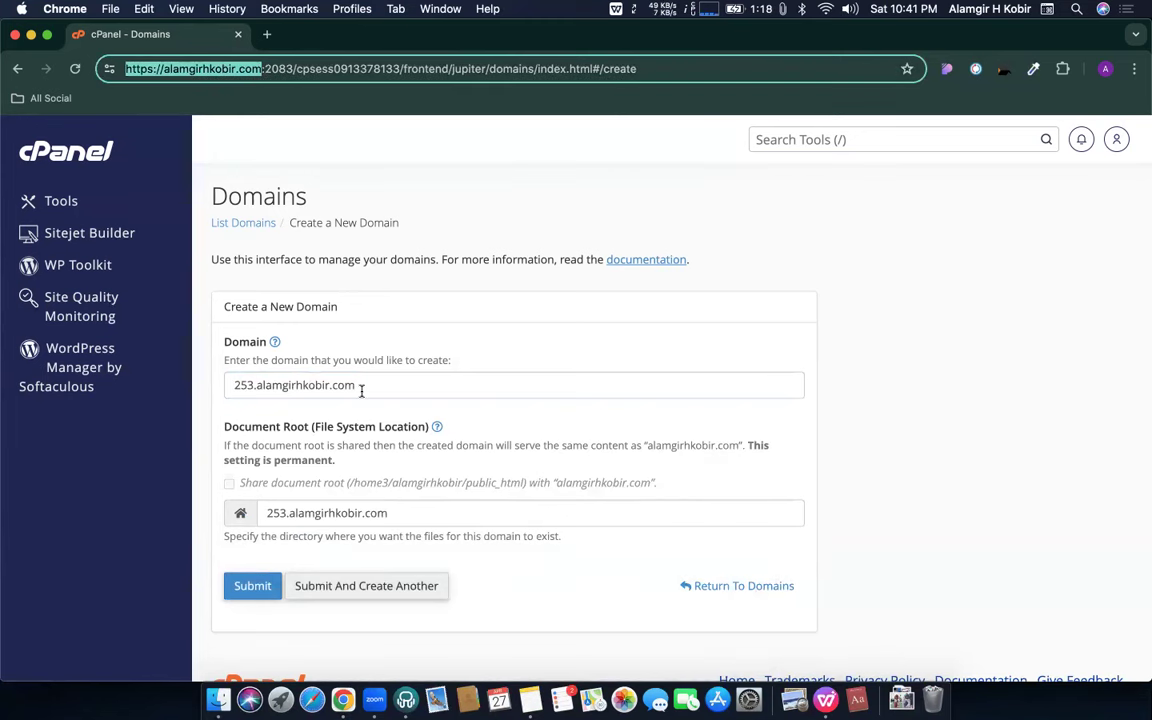
pyautogui.click(325, 352)
pyautogui.scroll(-2, 330, 375)
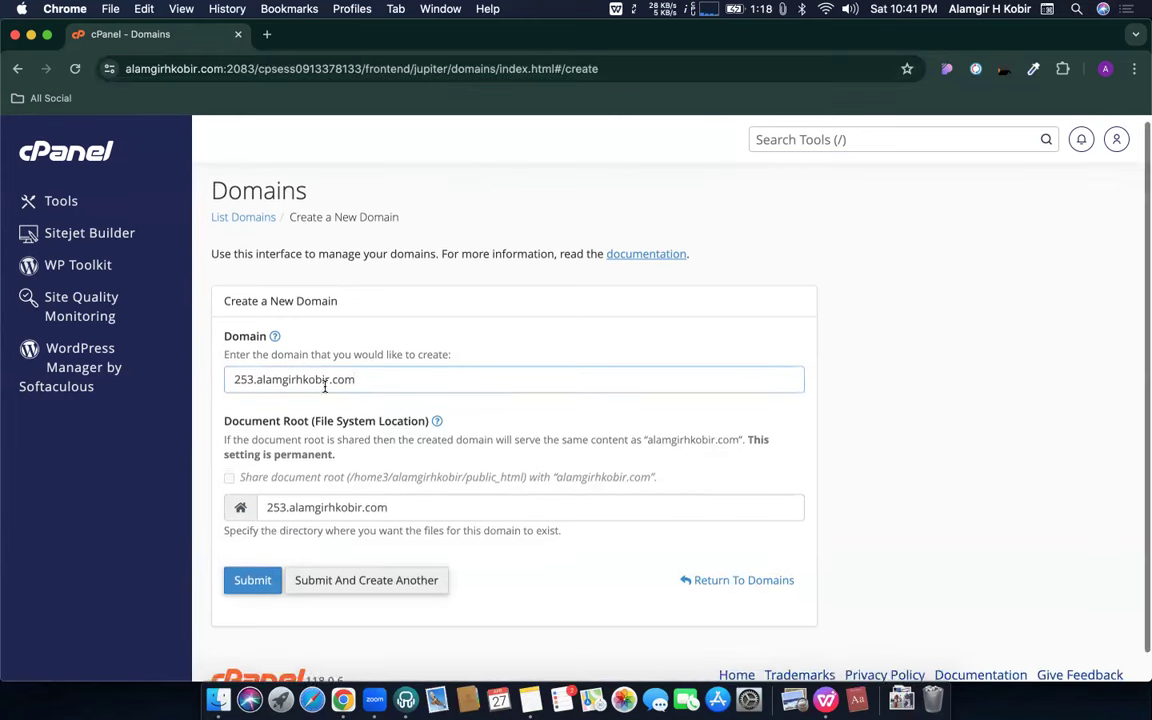
pyautogui.doubleClick(271, 353)
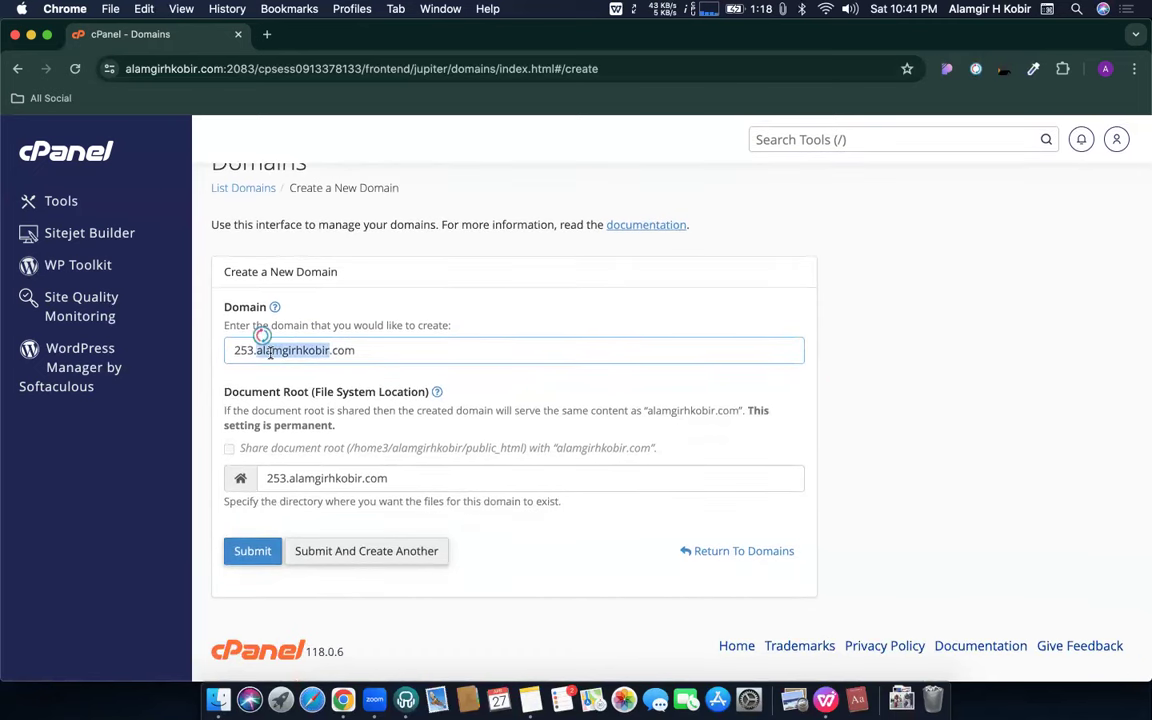
pyautogui.click(269, 353)
pyautogui.moveTo(257, 352); pyautogui.dragTo(406, 367)
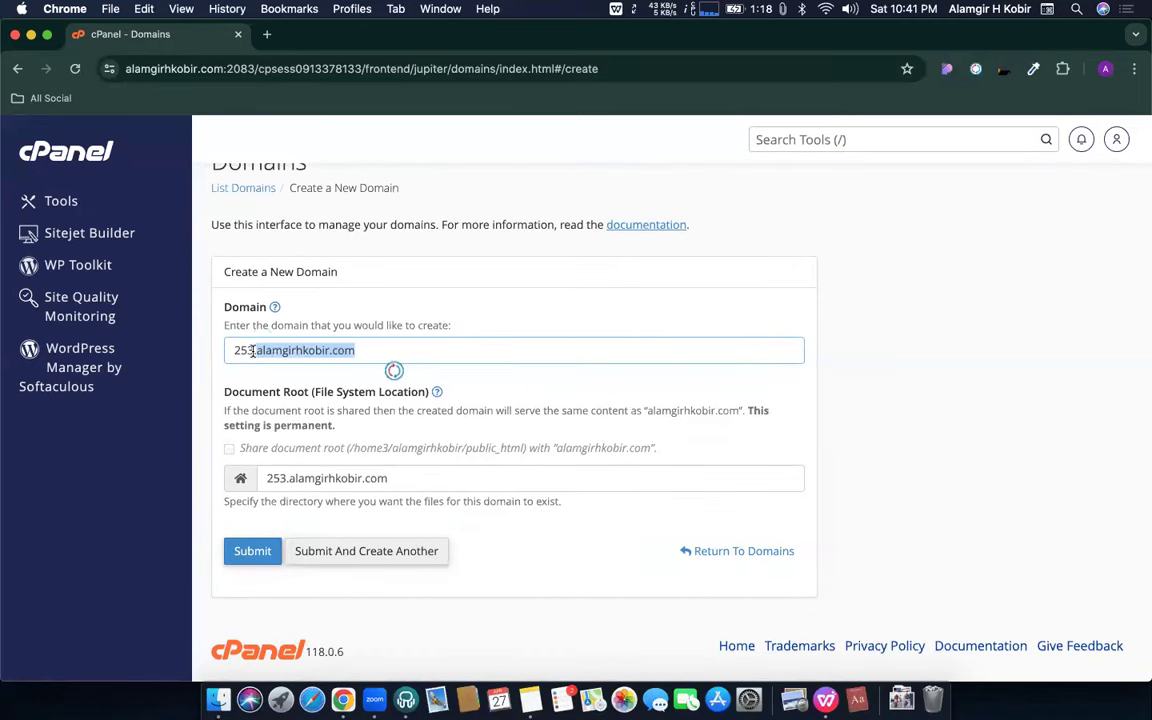
pyautogui.moveTo(253, 350); pyautogui.dragTo(226, 331)
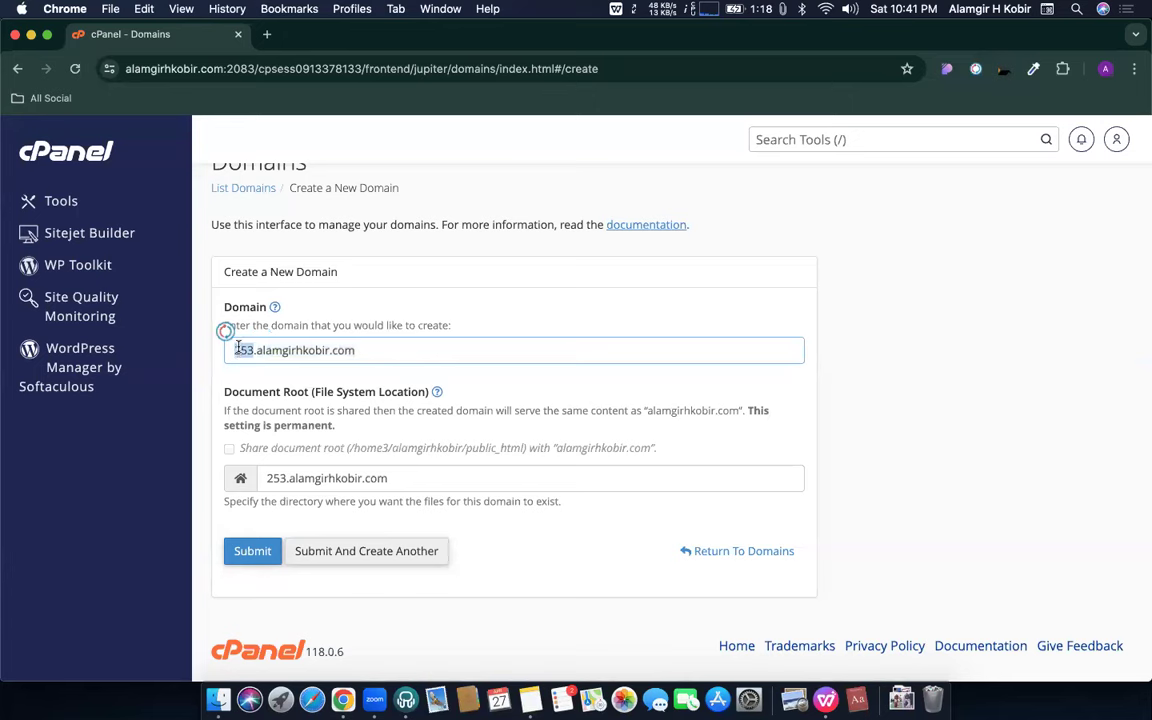
pyautogui.click(252, 551)
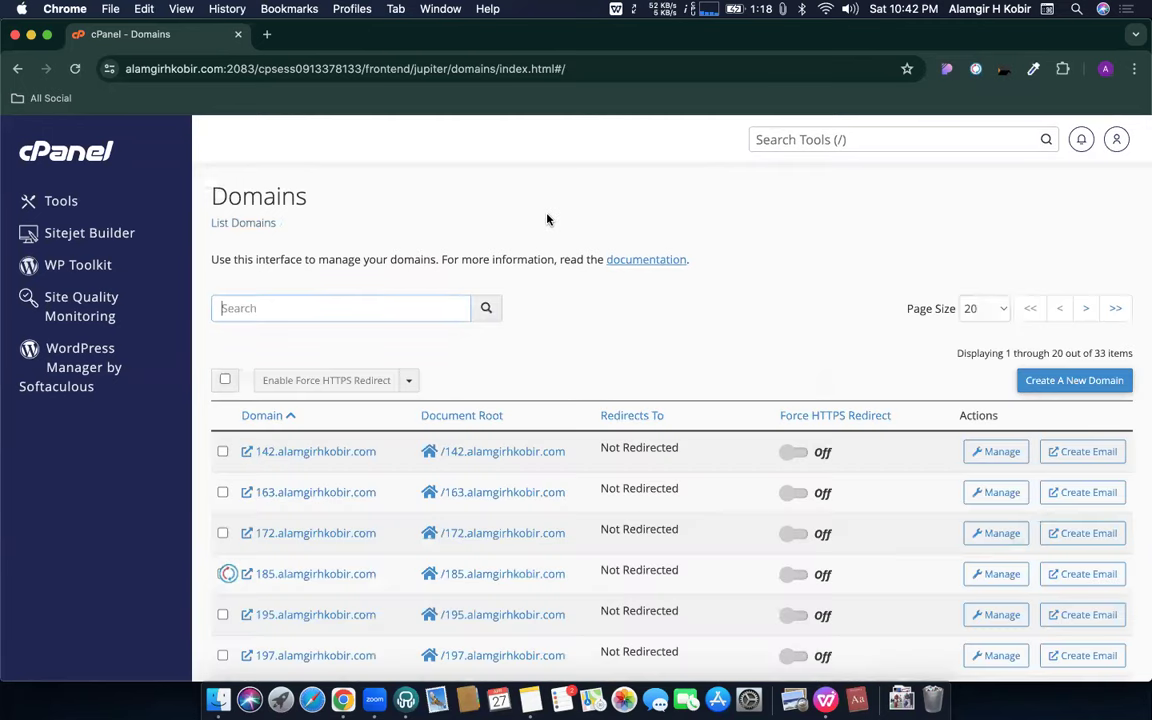
pyautogui.scroll(-5, 553, 301)
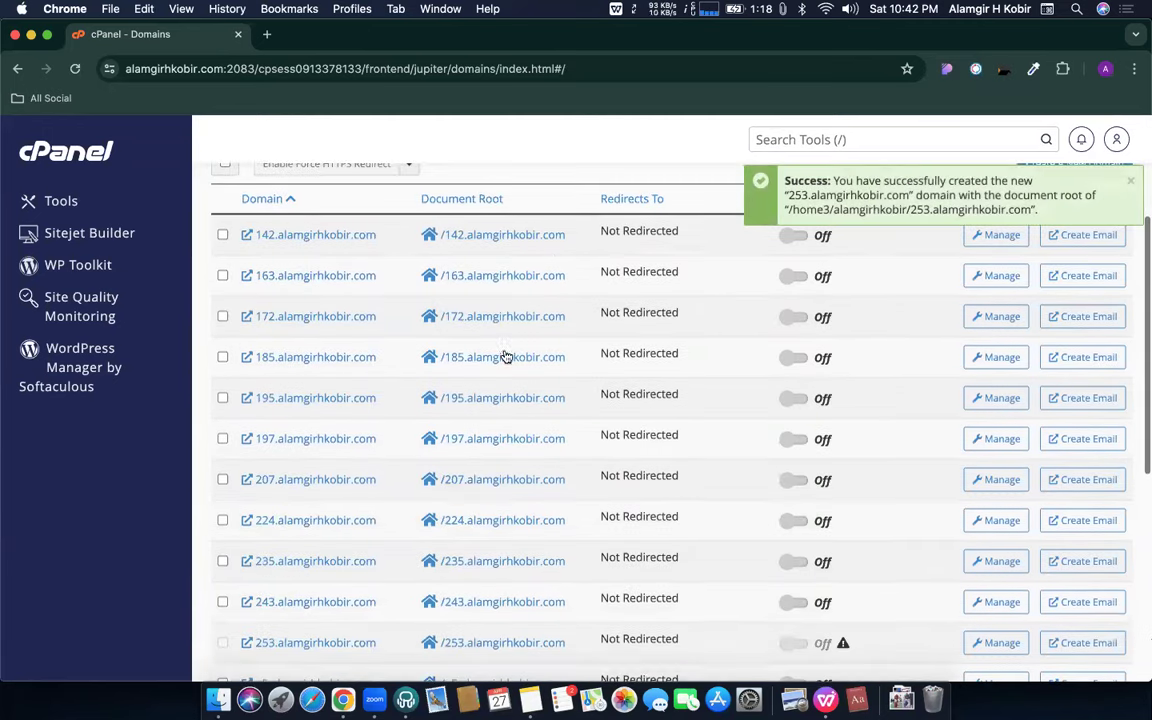
pyautogui.scroll(-7, 329, 553)
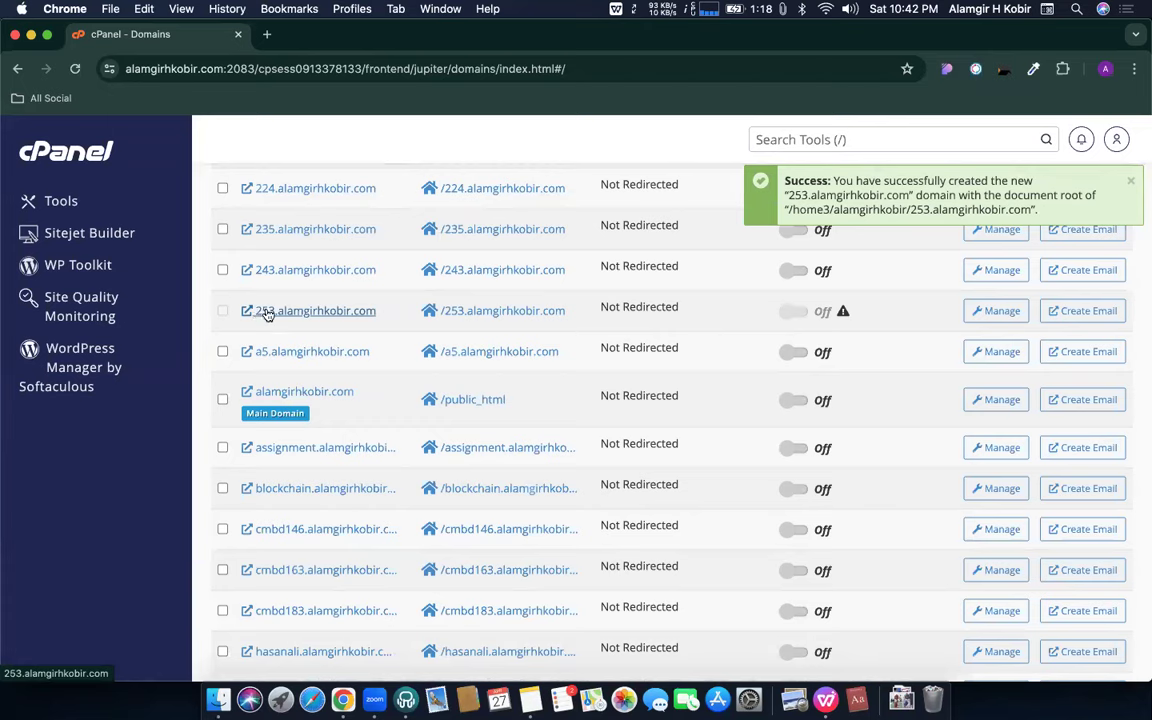
pyautogui.scroll(2, 308, 323)
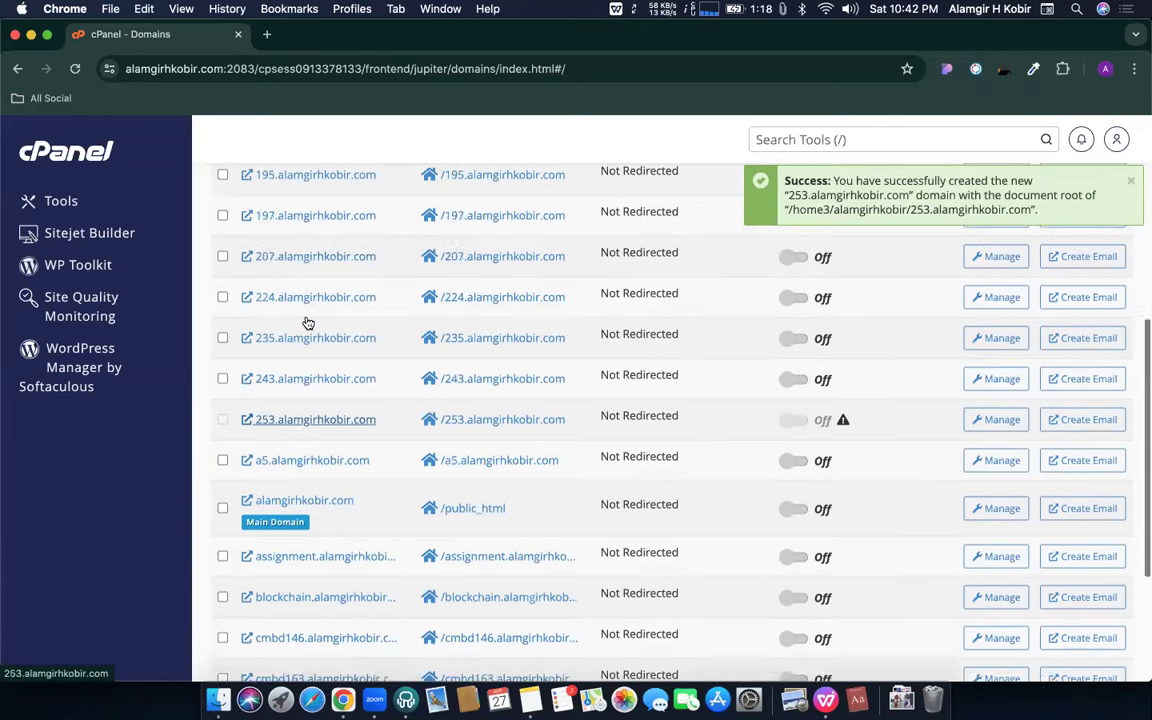
pyautogui.scroll(10, 308, 323)
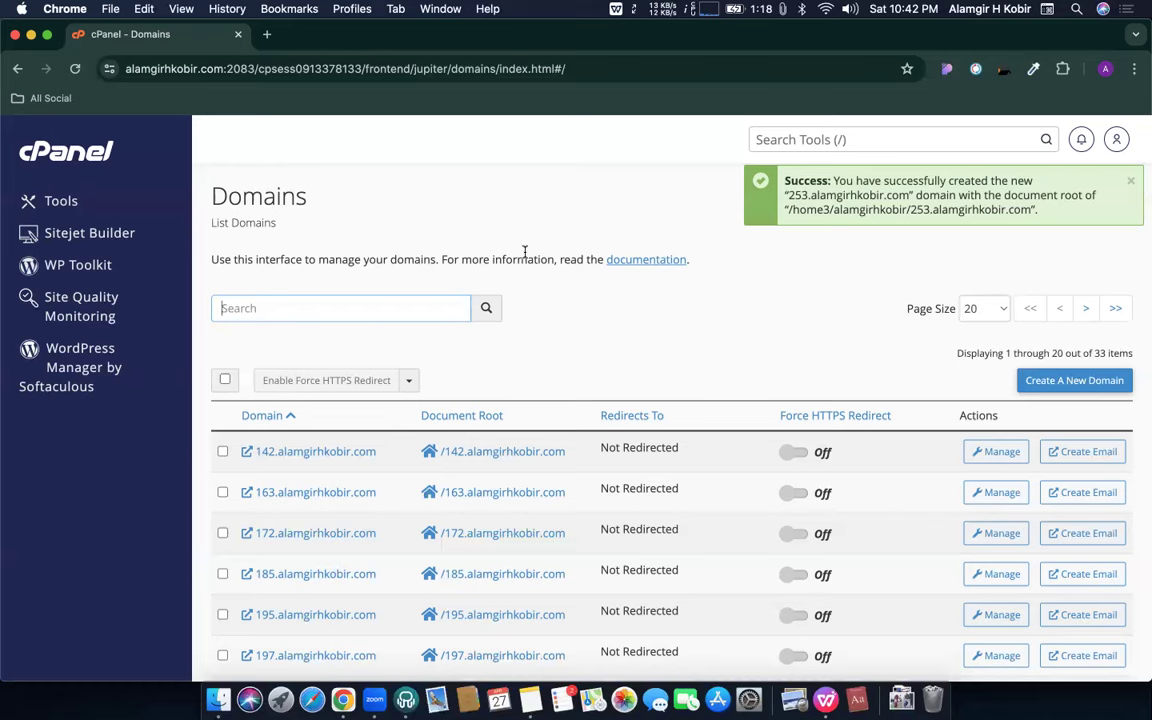
# - Return to the tools overview and open the WordPress installation form from the Softaculous Apps Installer
pyautogui.click(68, 152)
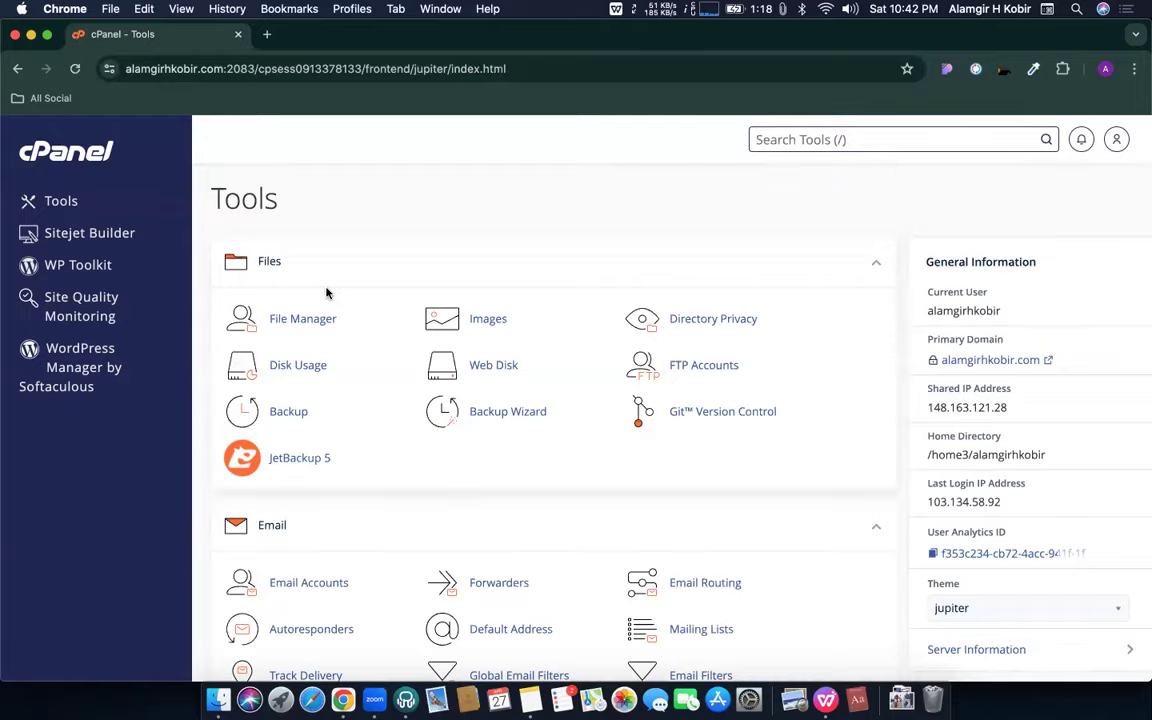
pyautogui.scroll(-15, 327, 292)
pyautogui.scroll(-20, 327, 294)
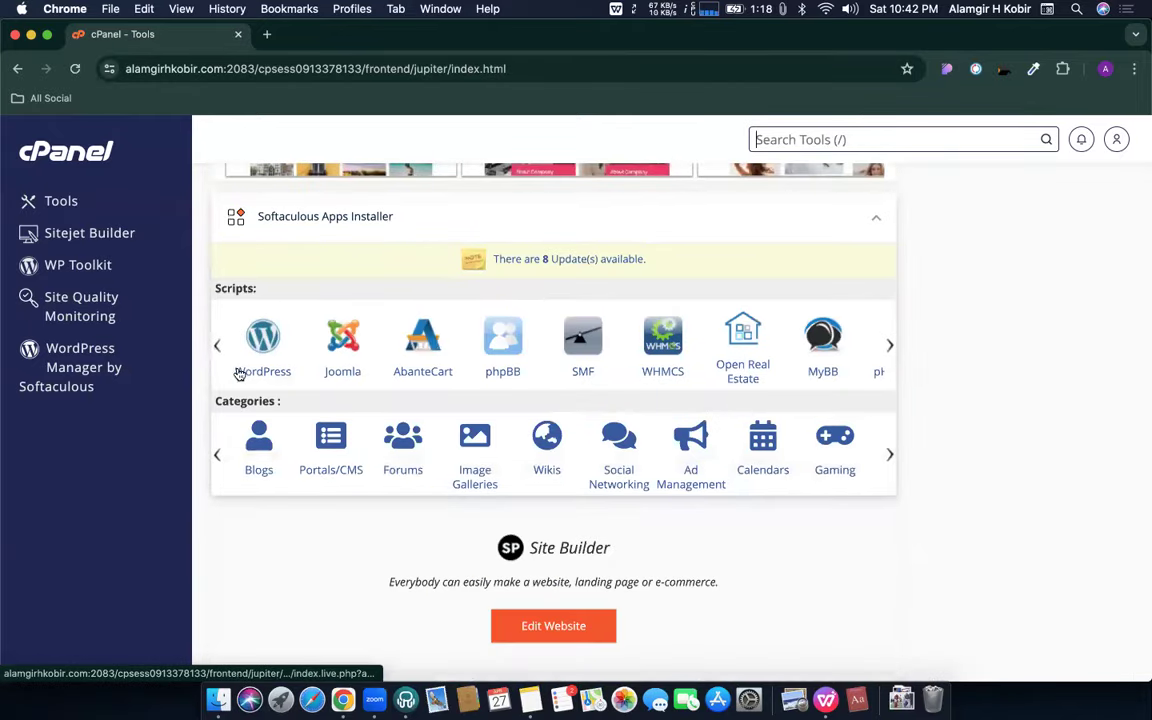
pyautogui.click(268, 337)
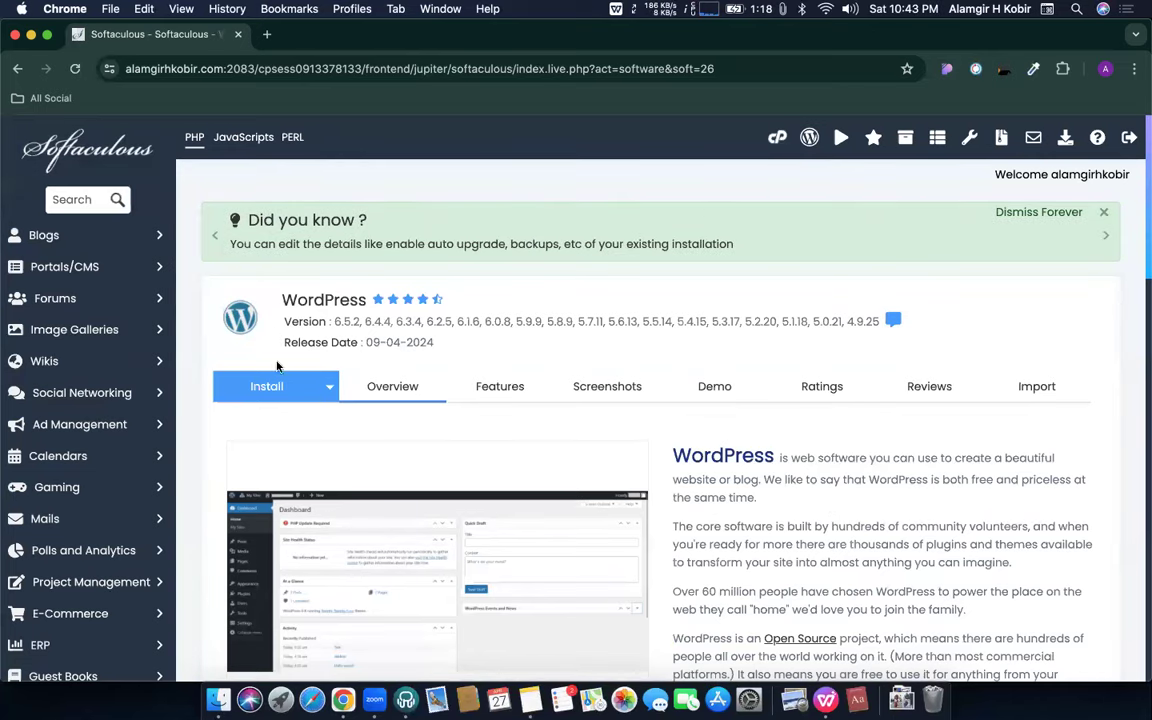
pyautogui.scroll(-5, 500, 390)
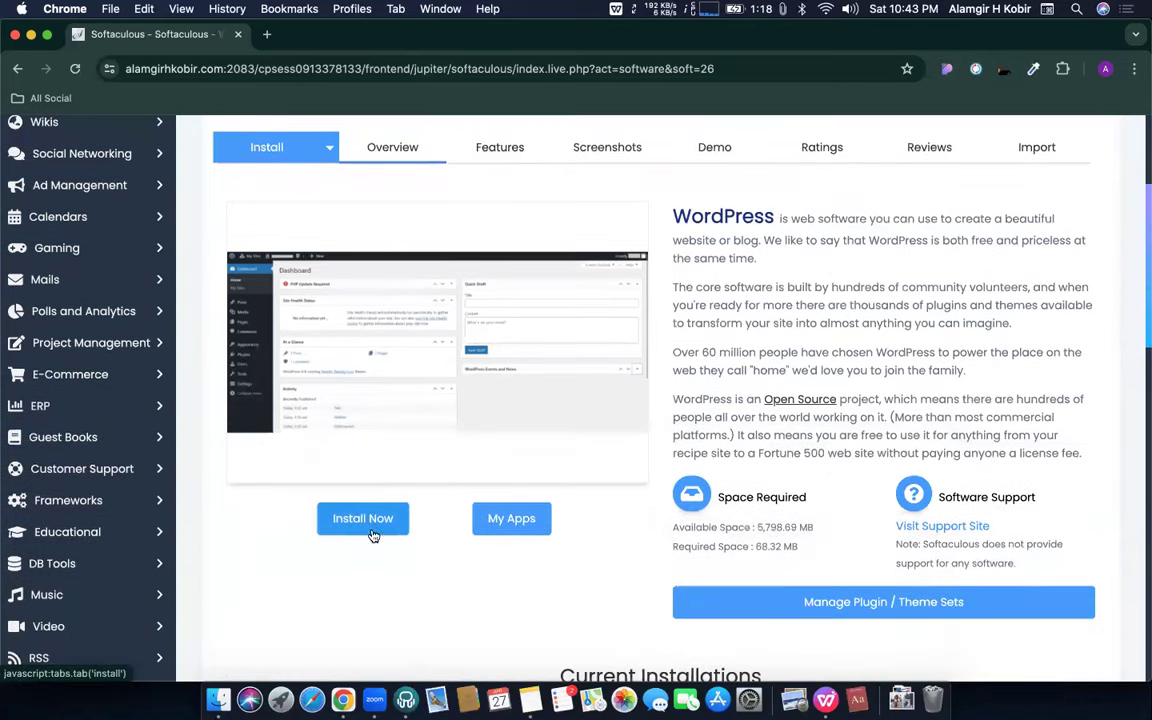
pyautogui.click(372, 534)
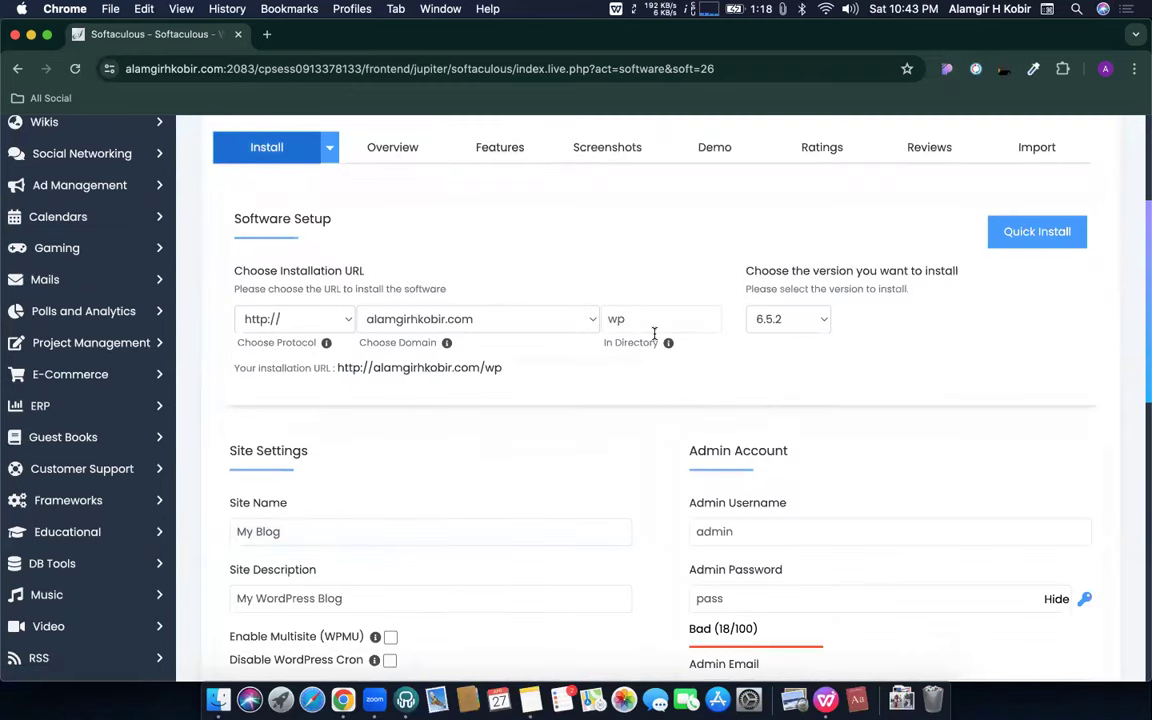
# - Clear the installation directory and choose the 253 subdomain as the domain for the WordPress installation
pyautogui.doubleClick(640, 319)
pyautogui.press('BackSpace')
pyautogui.click(435, 319)
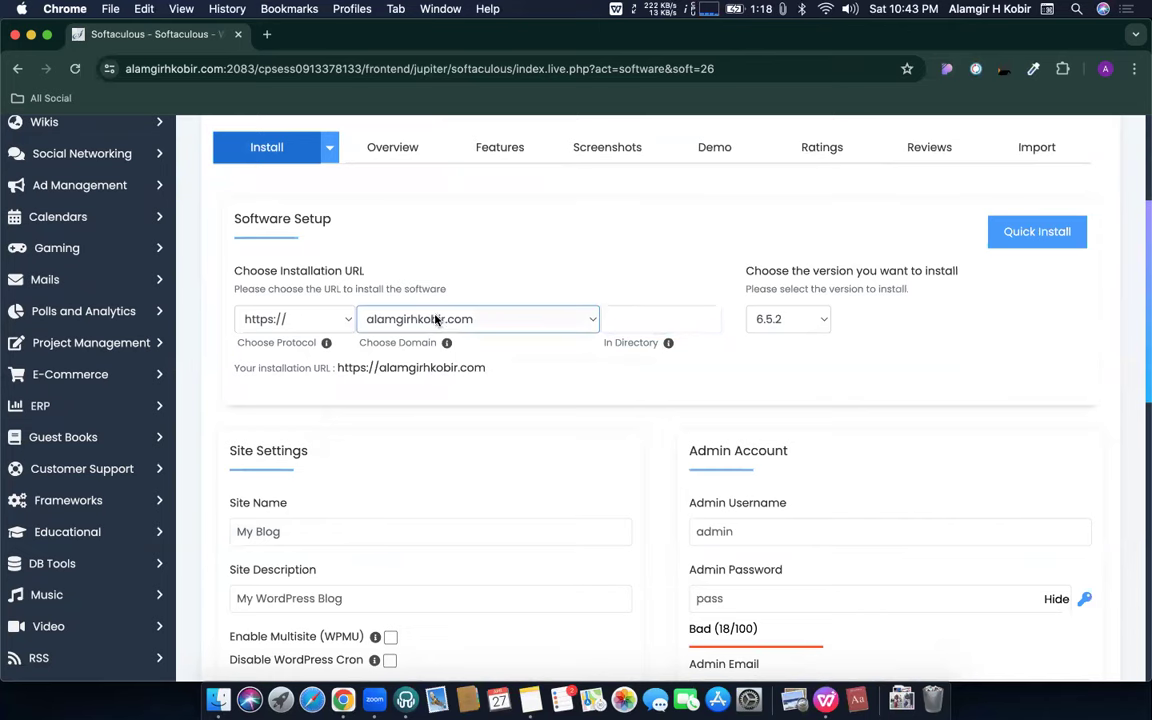
pyautogui.click(435, 319)
pyautogui.scroll(-2, 427, 495)
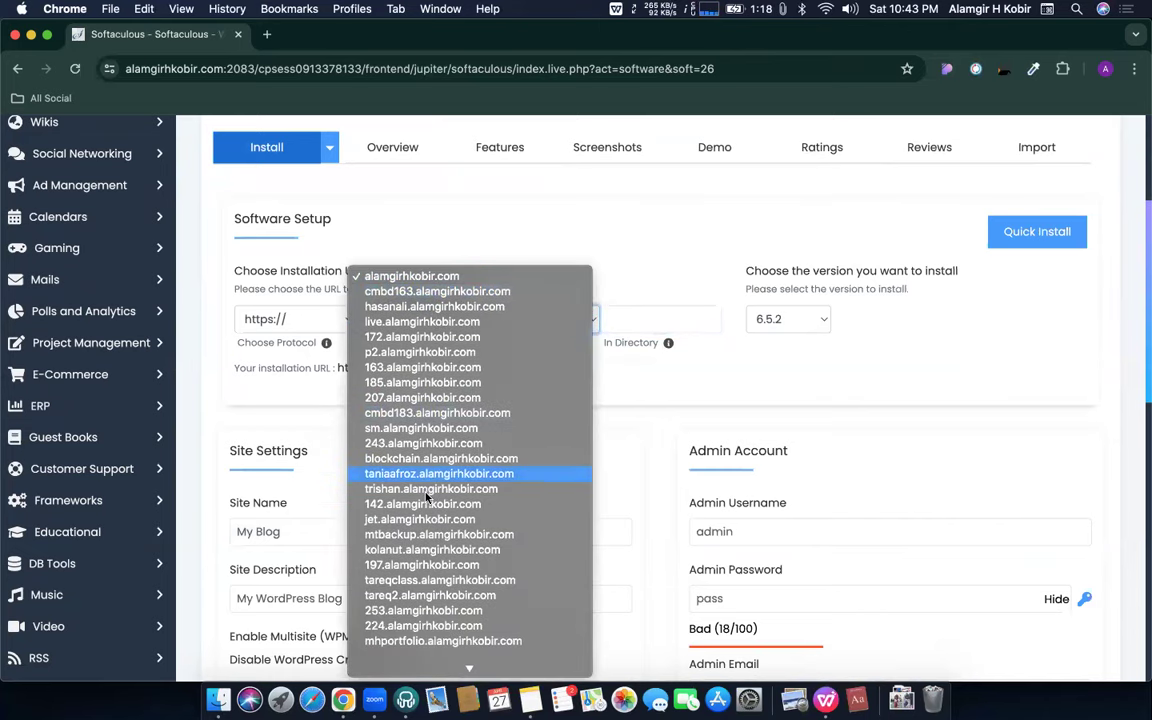
pyautogui.scroll(-4, 427, 495)
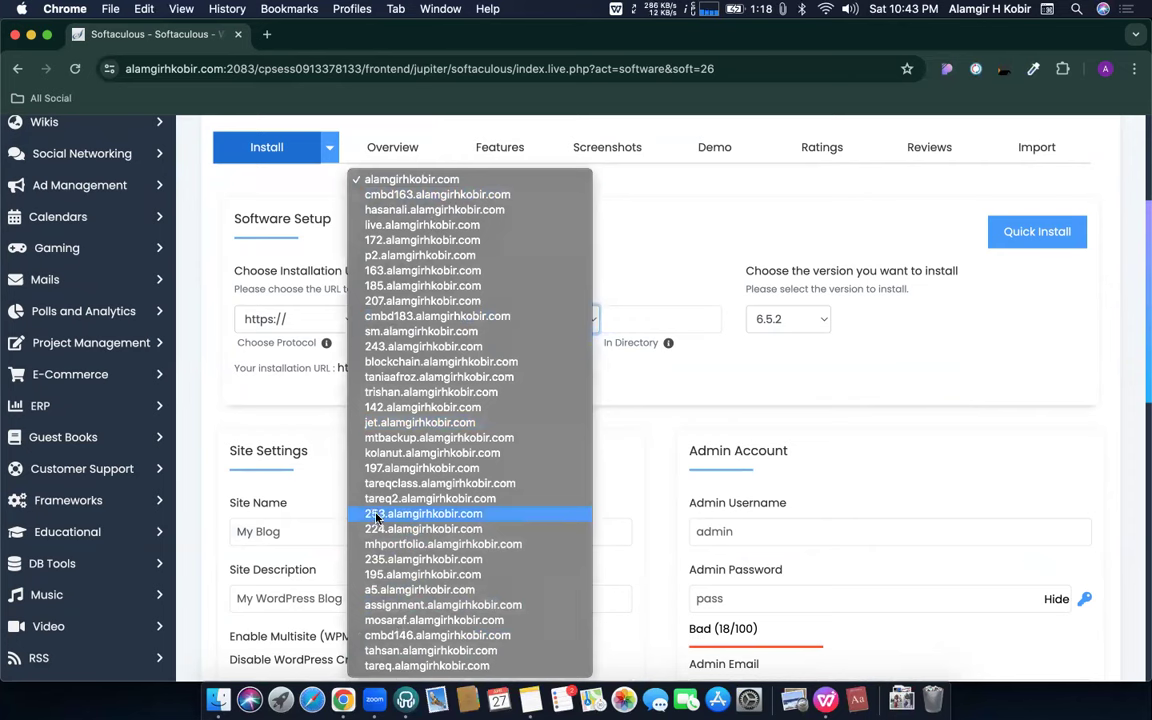
pyautogui.click(376, 514)
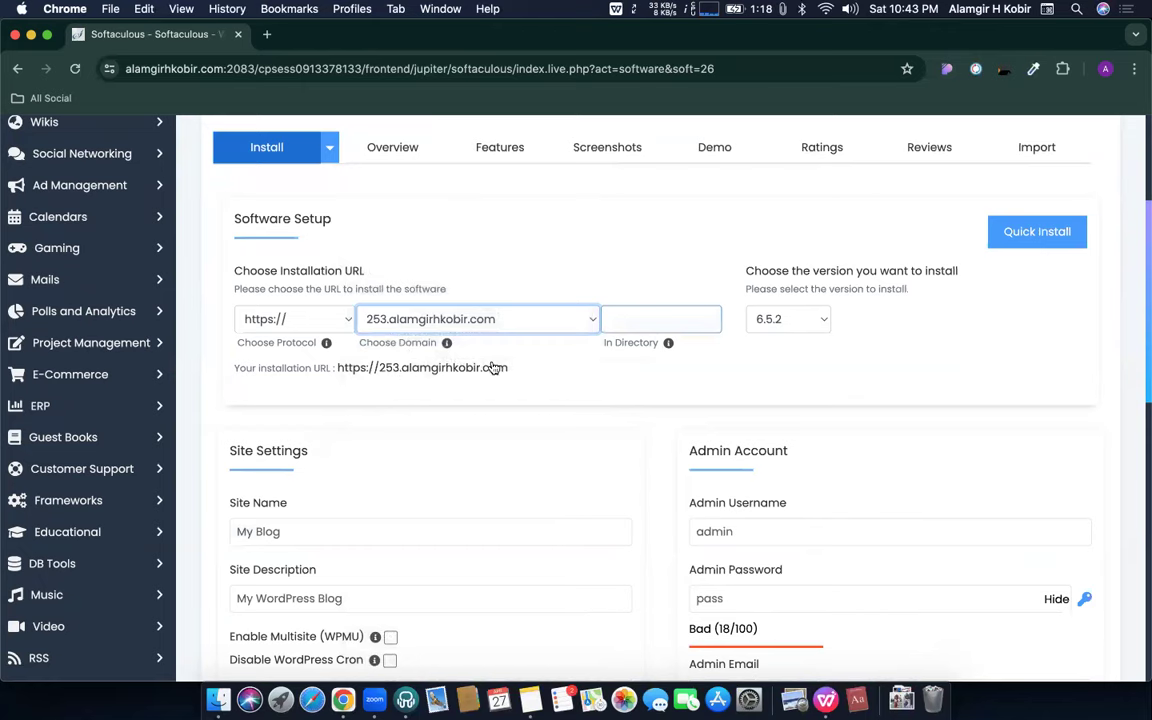
# - Hide the admin password's characters and review the admin account fields and installation settings
pyautogui.scroll(-3, 540, 390)
pyautogui.click(740, 389)
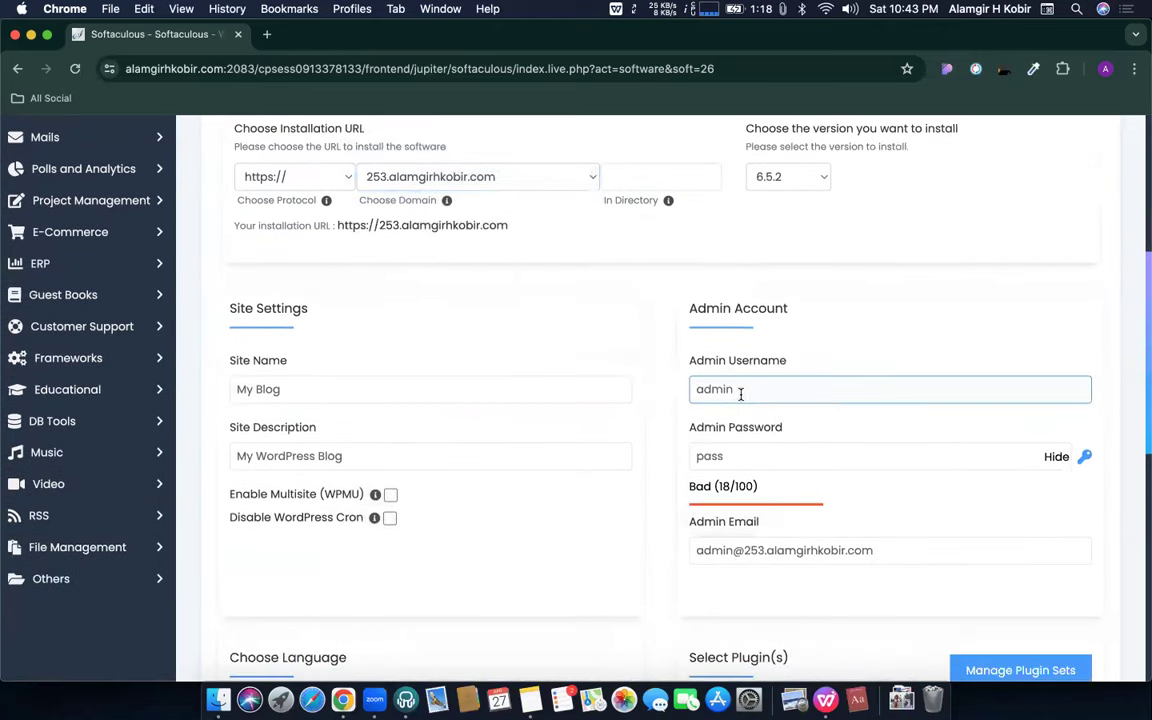
pyautogui.click(1055, 459)
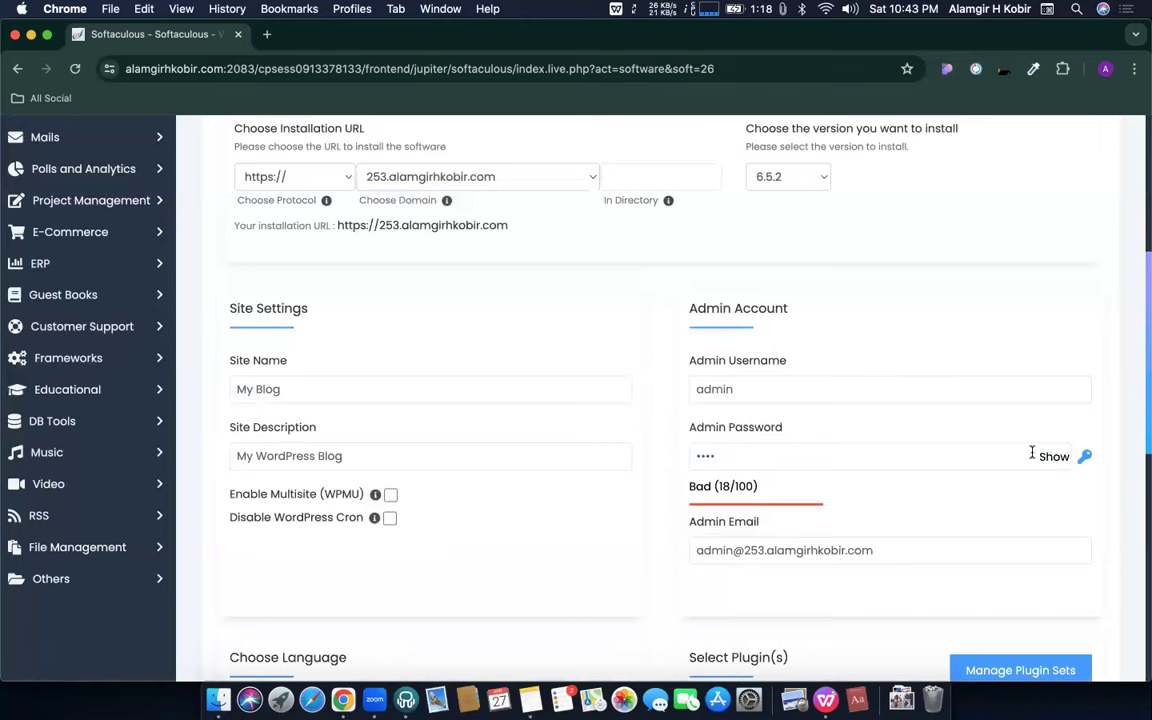
pyautogui.doubleClick(731, 387)
pyautogui.doubleClick(740, 456)
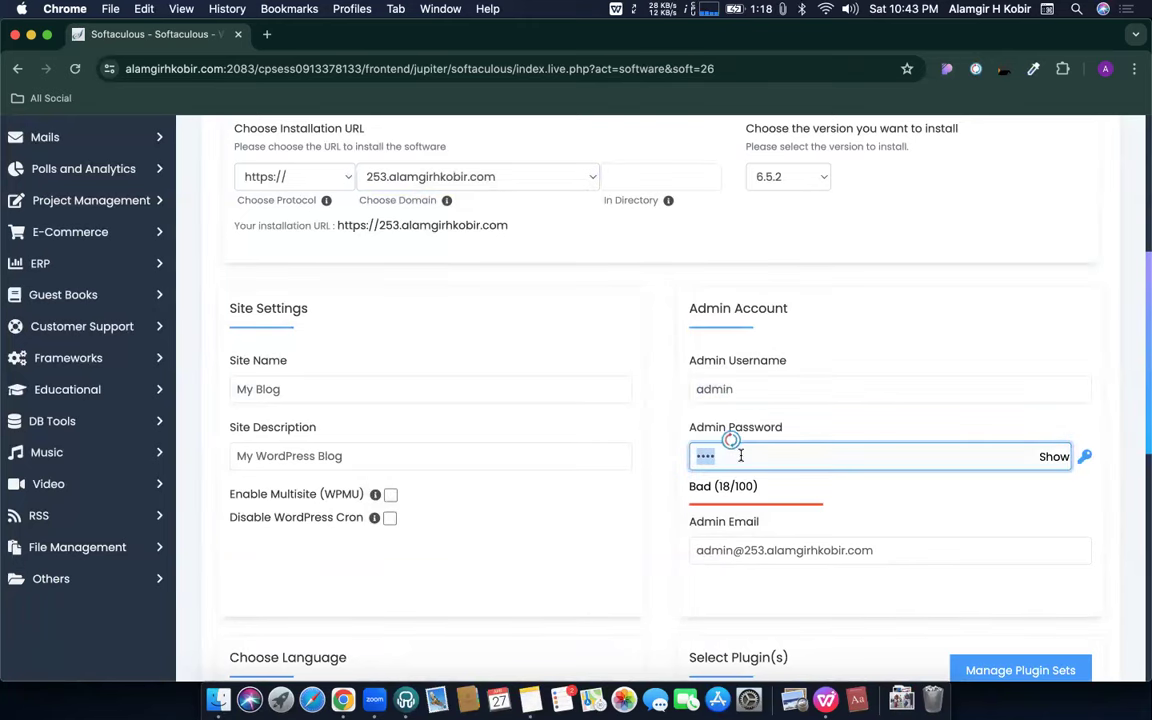
pyautogui.scroll(-3, 700, 440)
pyautogui.scroll(6, 596, 406)
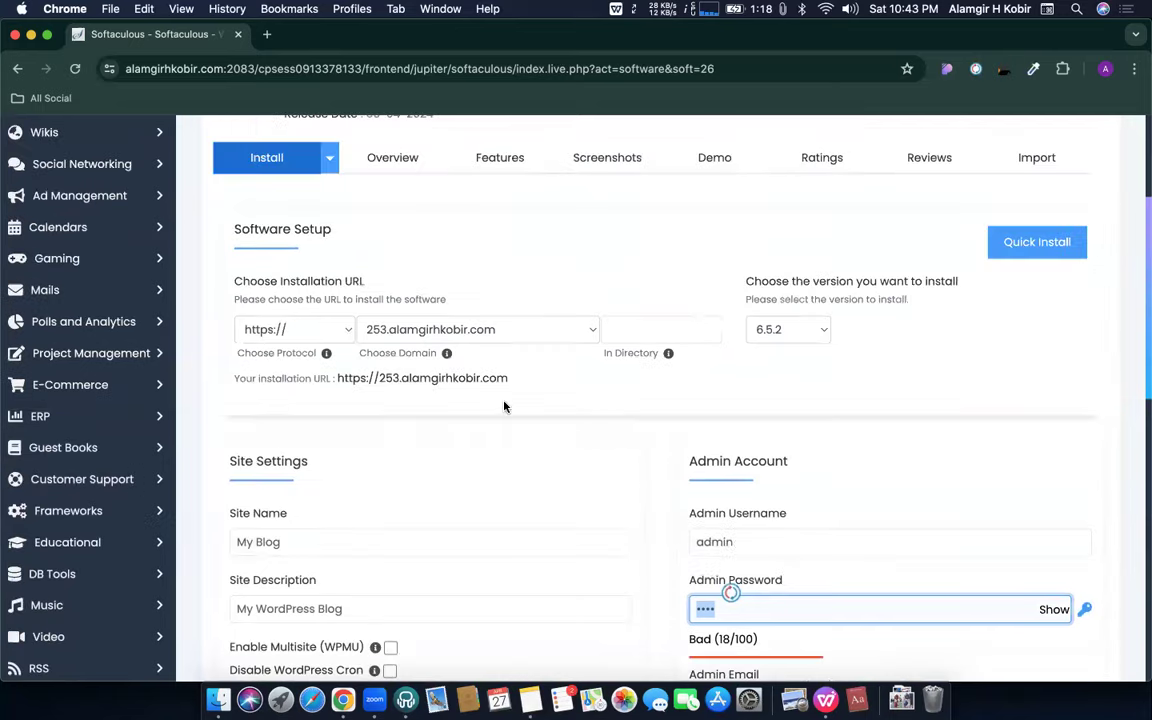
# - Replace the default admin email of the WordPress installation with the owner's Gmail address
pyautogui.scroll(-2, 676, 471)
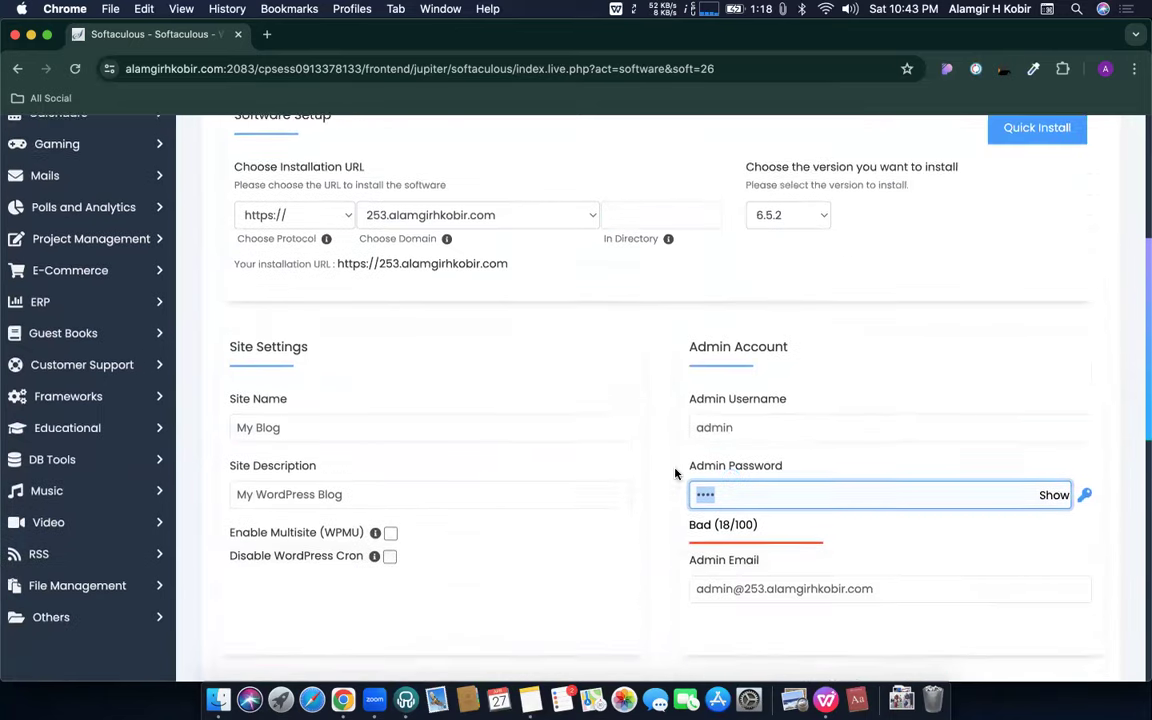
pyautogui.scroll(-1, 676, 473)
pyautogui.click(760, 515)
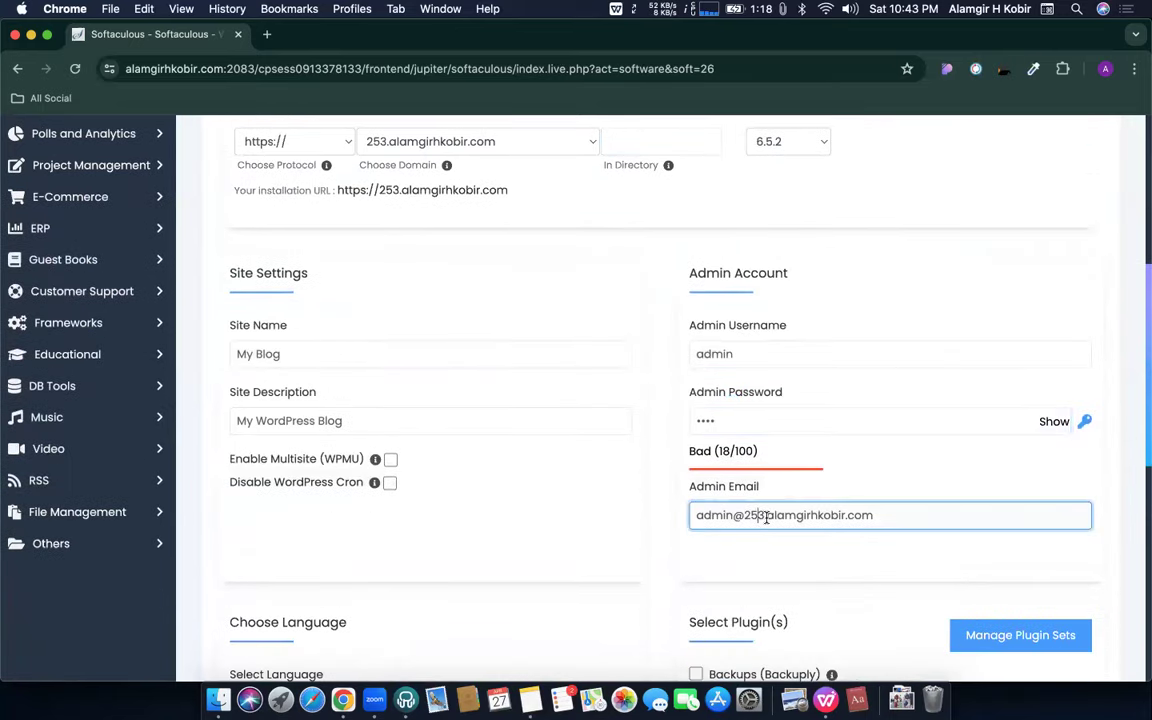
pyautogui.moveTo(766, 517); pyautogui.dragTo(671, 521)
pyautogui.press('BackSpace')
pyautogui.click(775, 515)
pyautogui.write('@gmail')
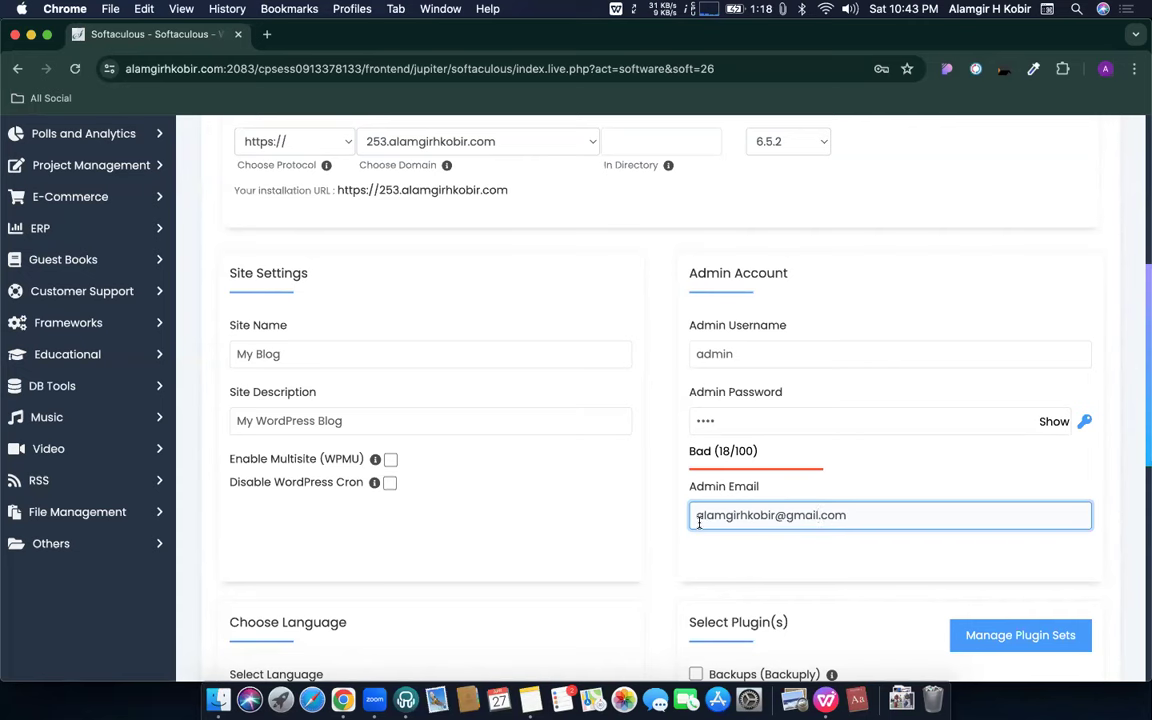
# - Review the remaining installation settings, install WordPress on the subdomain, and dismiss the browser's offer to save the password
pyautogui.scroll(-1, 698, 521)
pyautogui.scroll(-2, 761, 481)
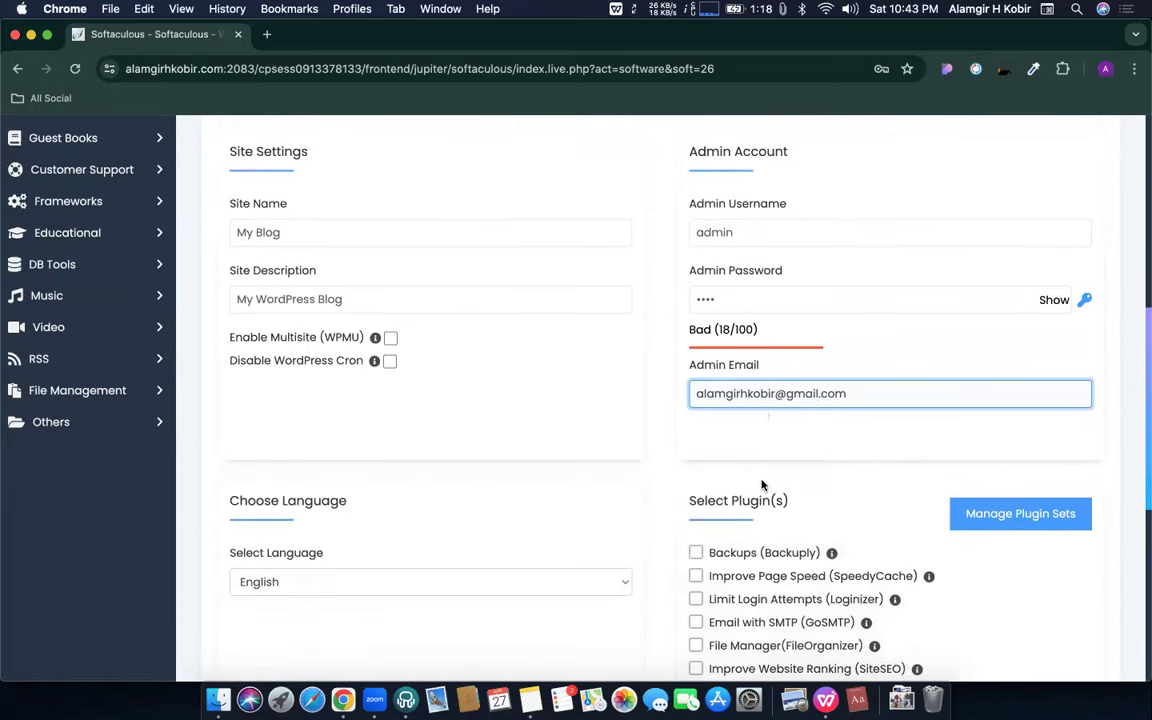
pyautogui.scroll(-1, 748, 420)
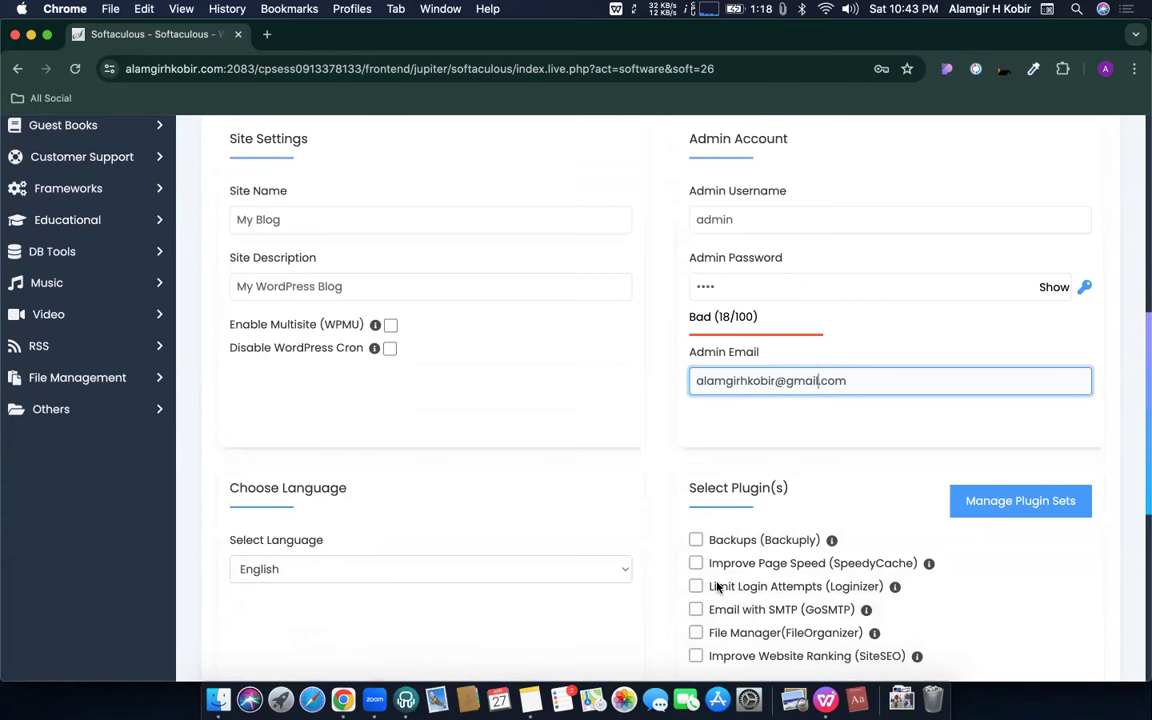
pyautogui.scroll(-5, 717, 587)
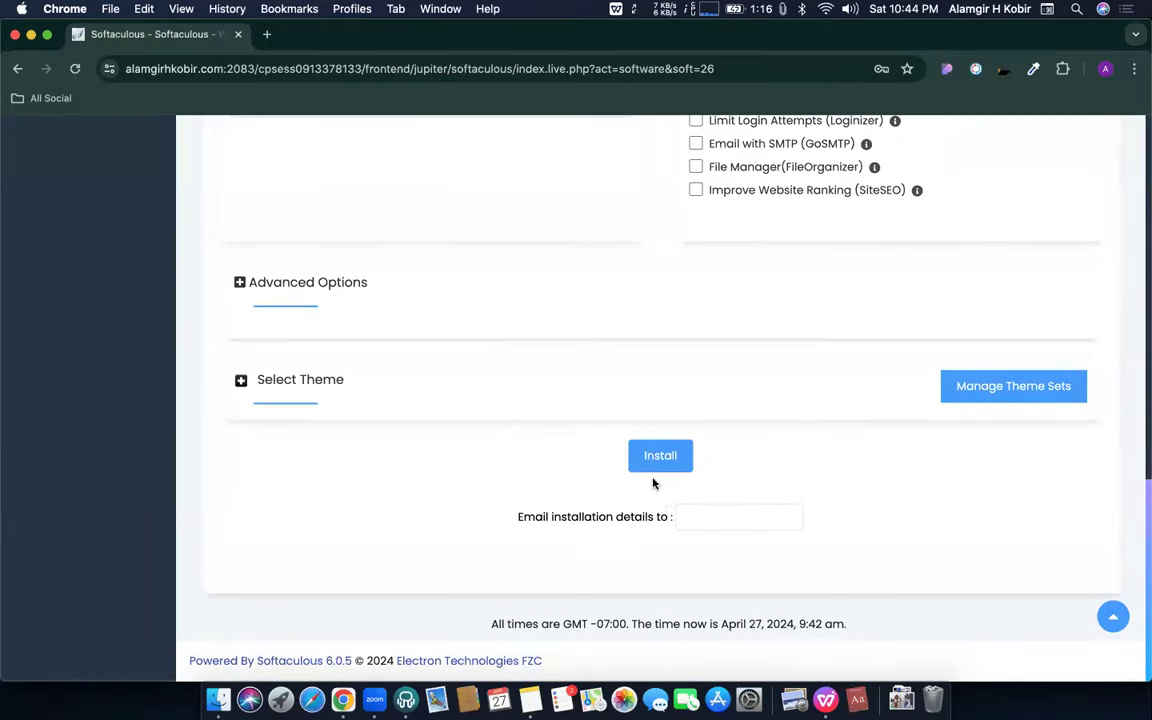
pyautogui.click(661, 460)
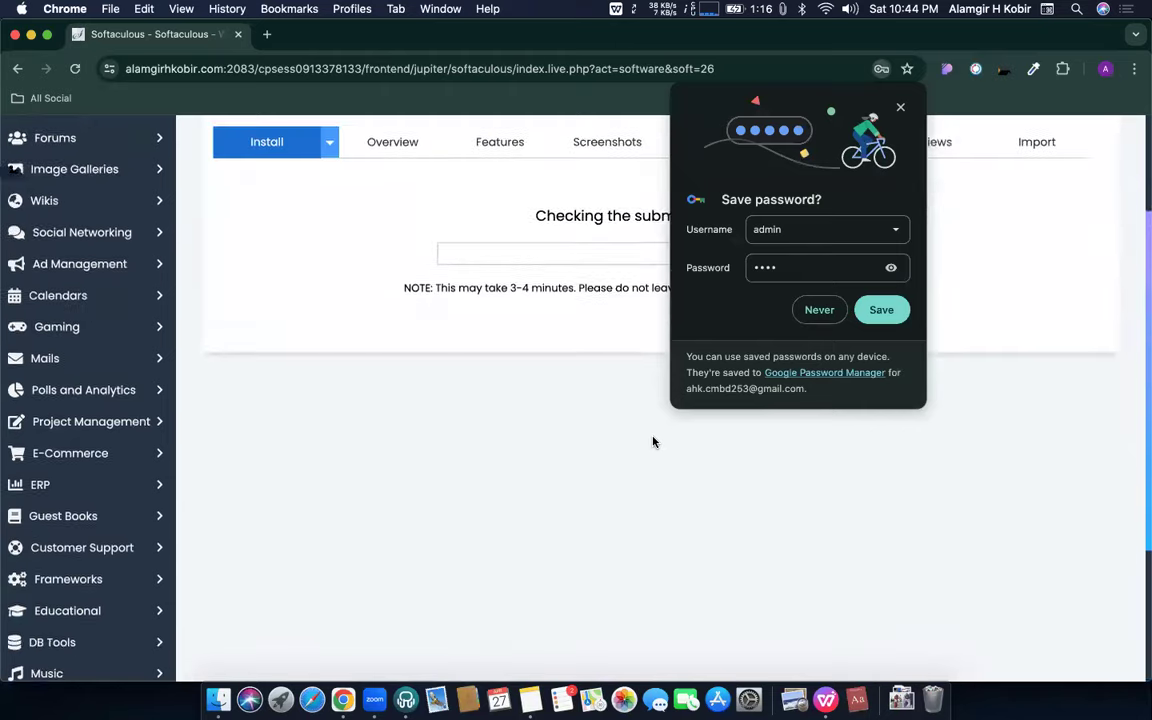
pyautogui.click(900, 109)
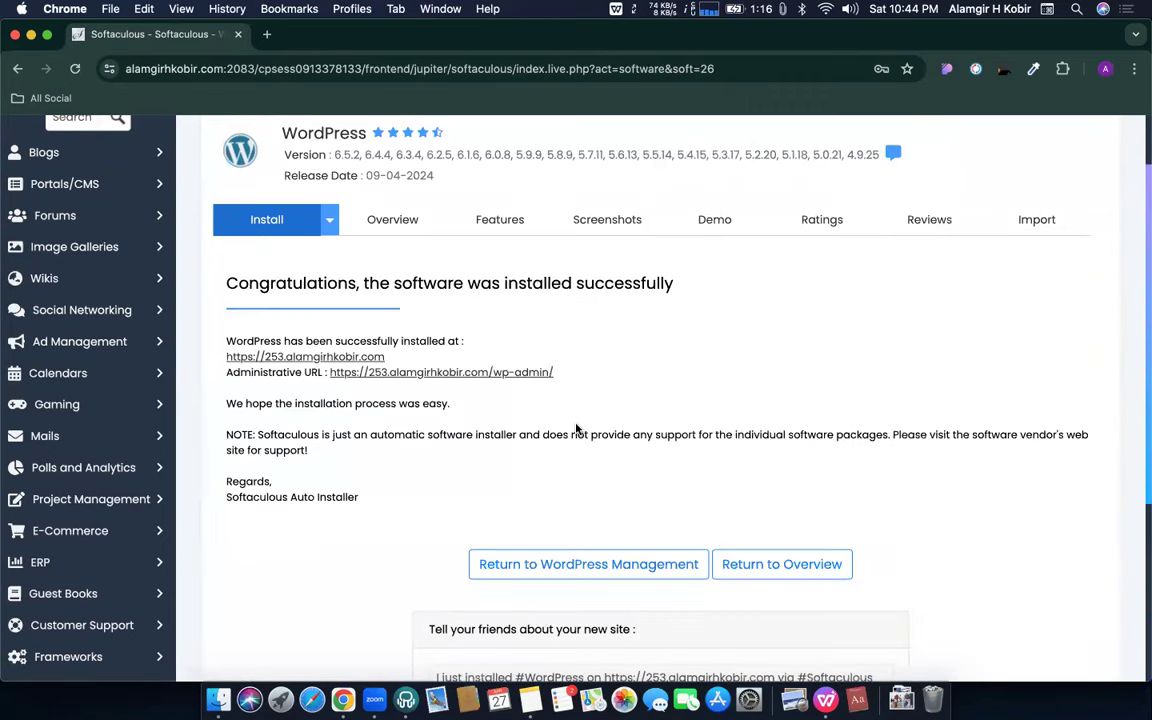
# - View the front page of the newly installed site and return to the installation result
pyautogui.scroll(-1, 576, 429)
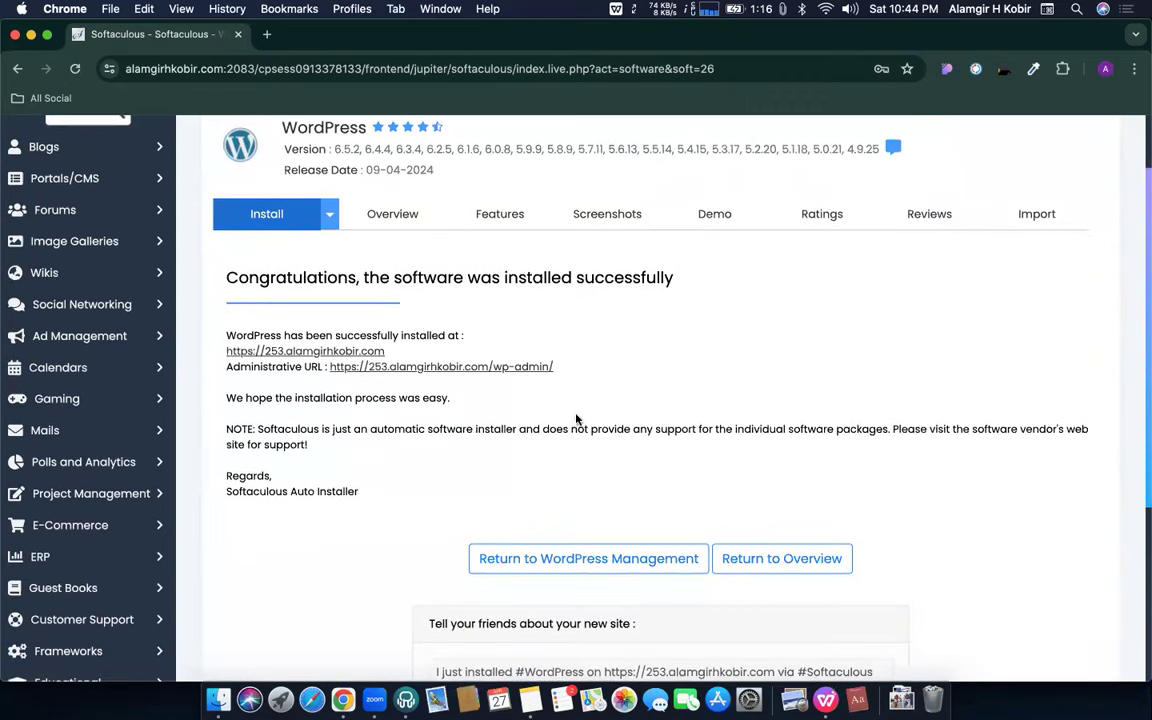
pyautogui.click(281, 352)
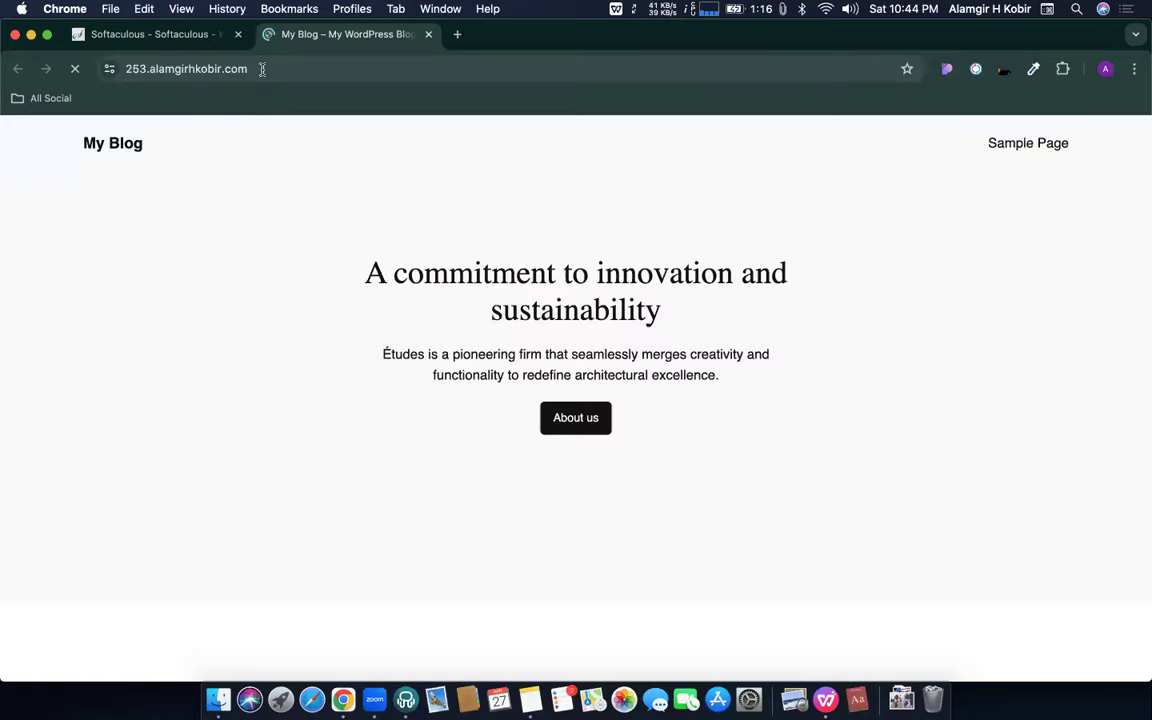
pyautogui.click(428, 35)
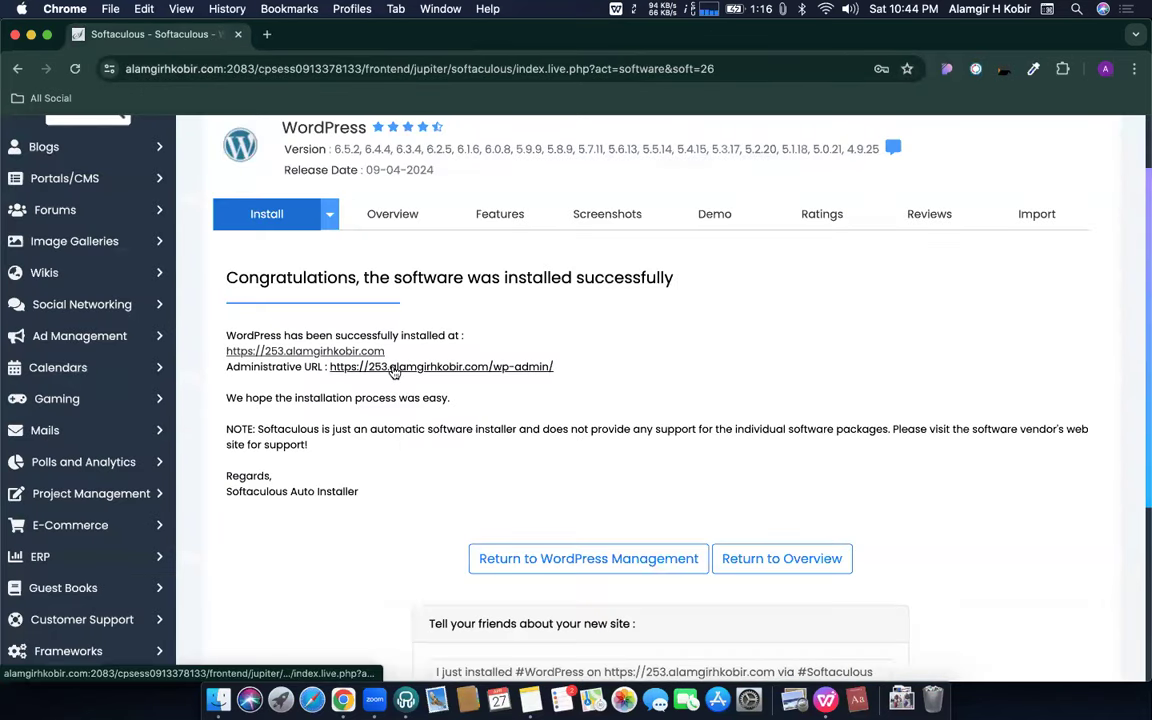
# - Highlight the administrative URL and open the WordPress admin dashboard of the new site from it
pyautogui.moveTo(225, 366); pyautogui.dragTo(583, 367)
pyautogui.click(583, 367)
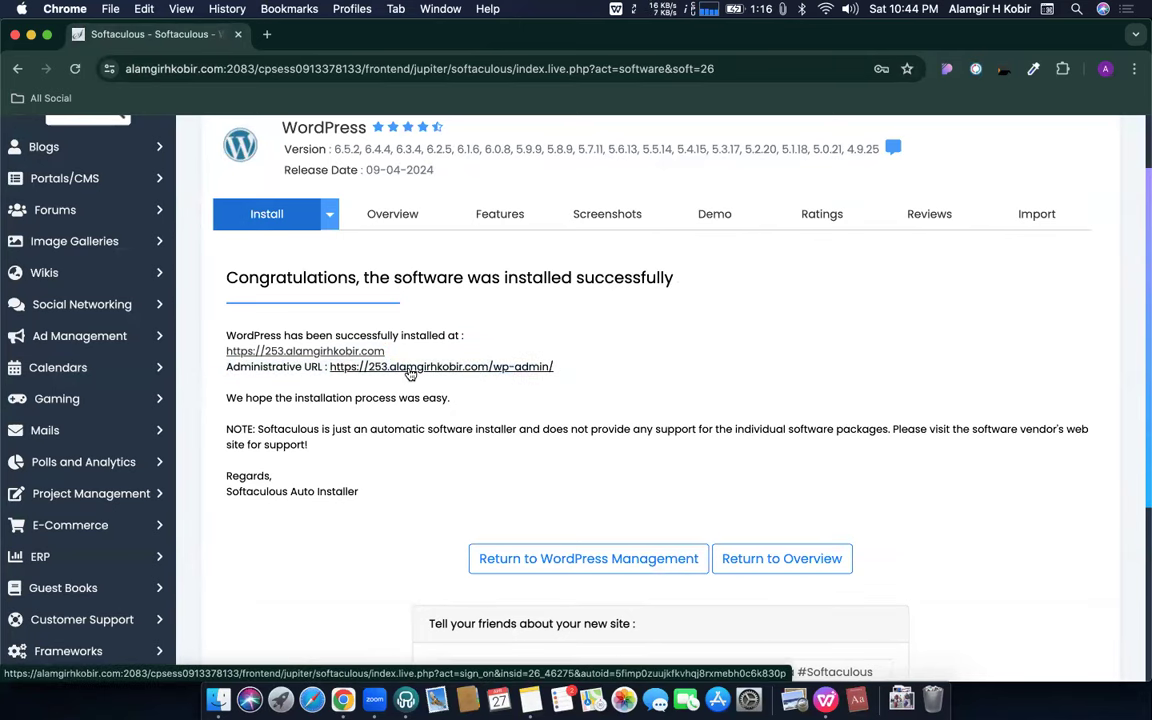
pyautogui.click(372, 367)
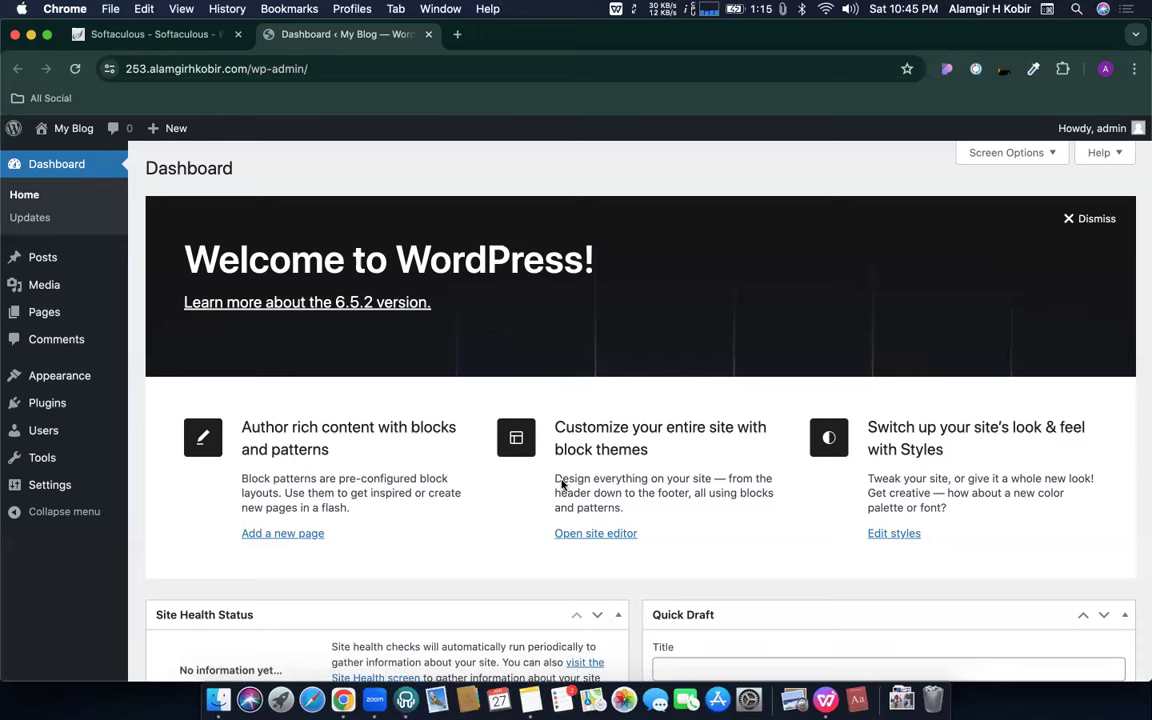
pyautogui.scroll(2, 193, 231)
# - Open codemanbd.com in a new tab and look over its home page as an example website
pyautogui.click(457, 37)
pyautogui.write('codemanbd.com')
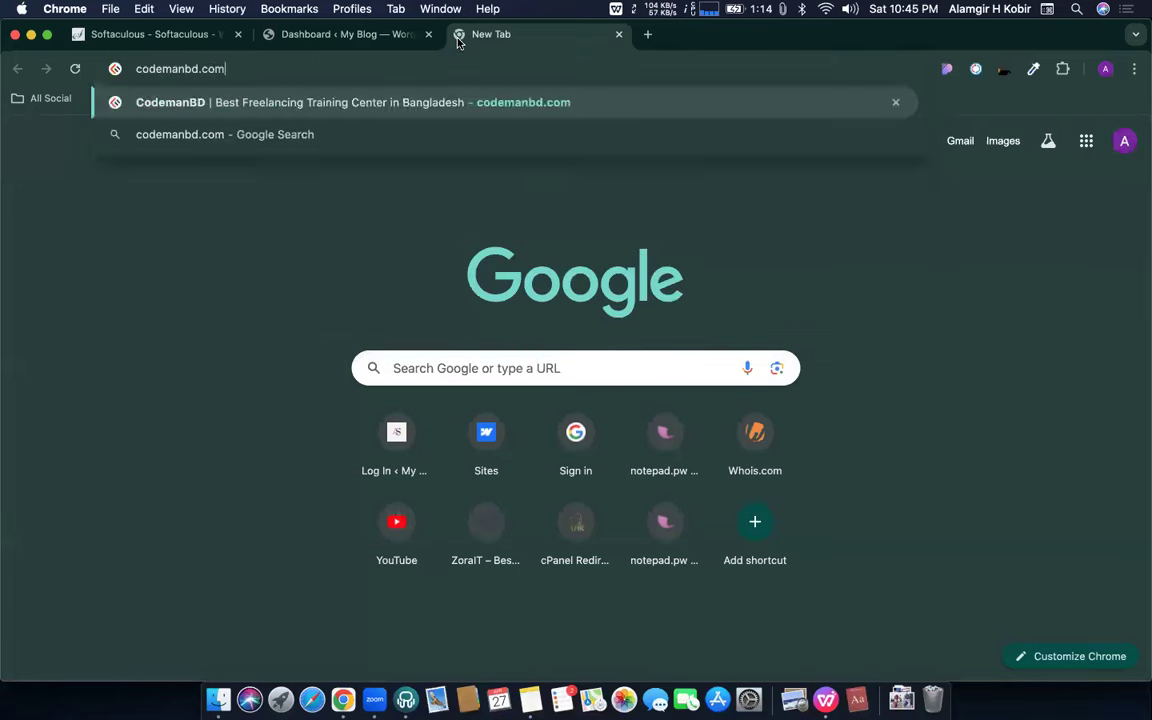
pyautogui.press('Return')
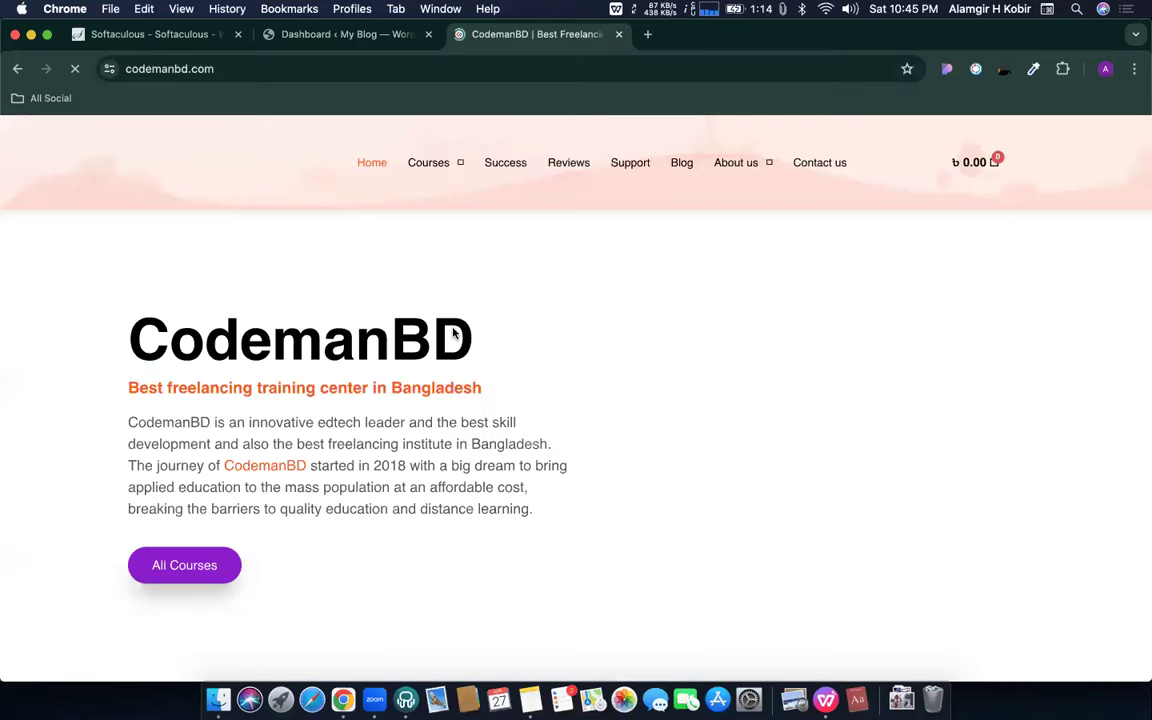
pyautogui.scroll(-3, 517, 330)
pyautogui.scroll(-1, 517, 322)
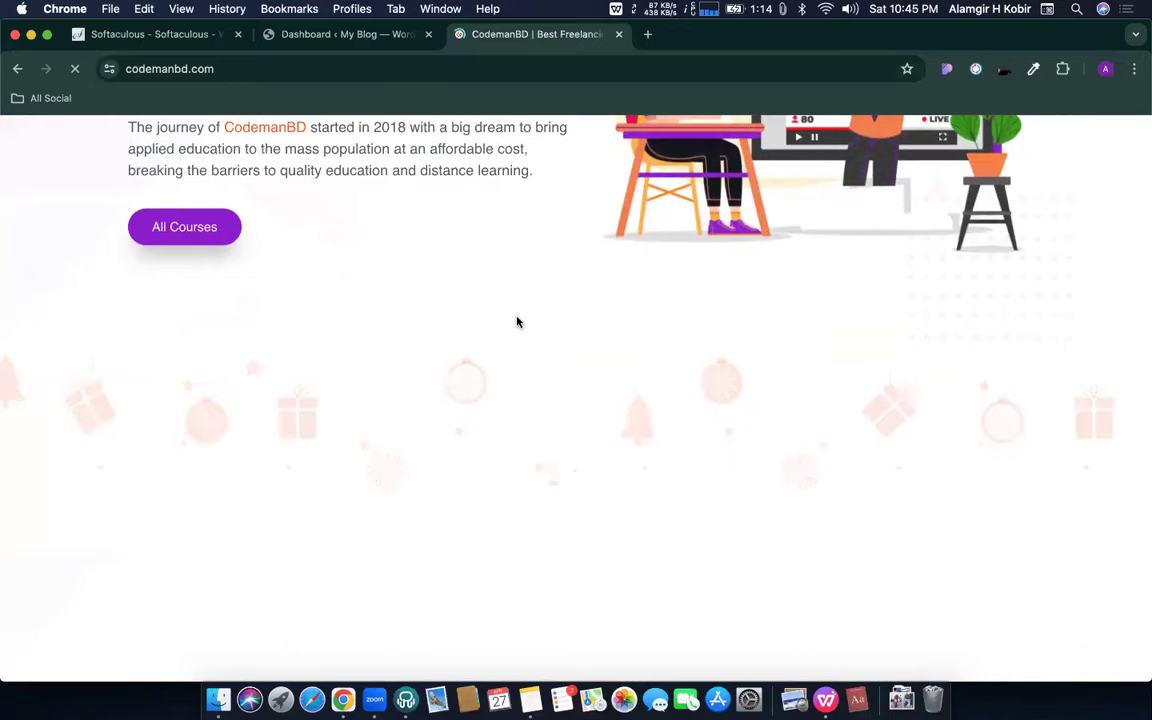
pyautogui.scroll(4, 530, 324)
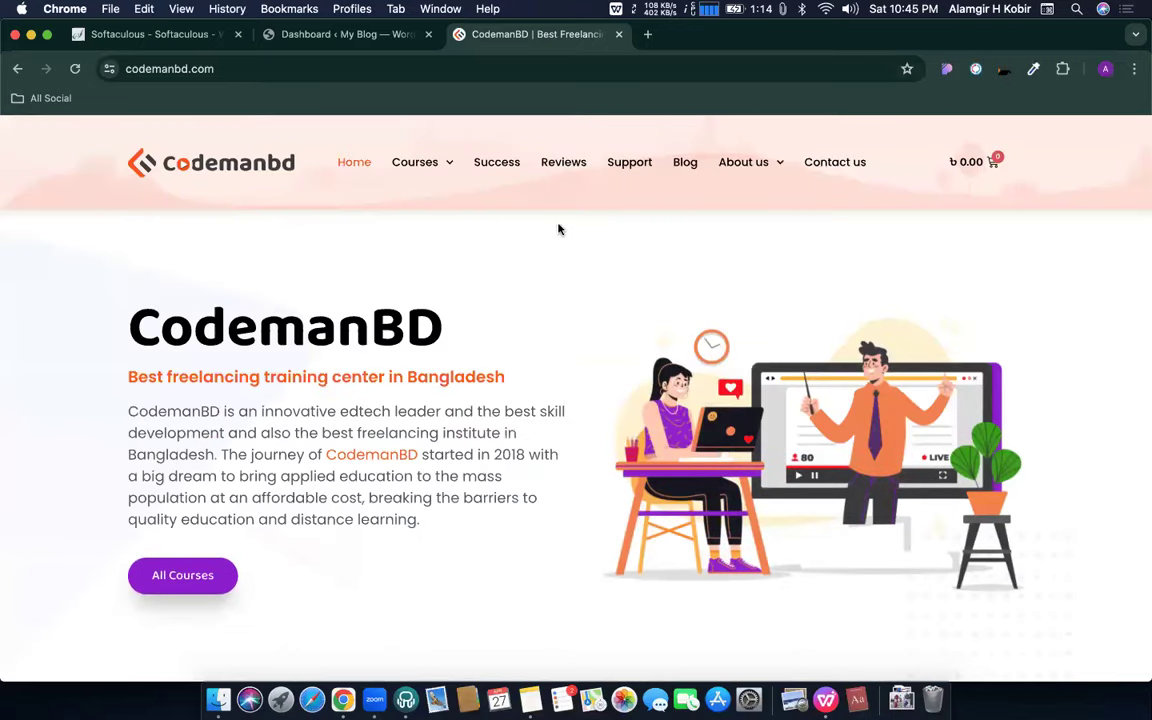
# - Load the main domain's portfolio website without the cpanel path and look over its home and About sections
pyautogui.click(376, 70)
pyautogui.write('a')
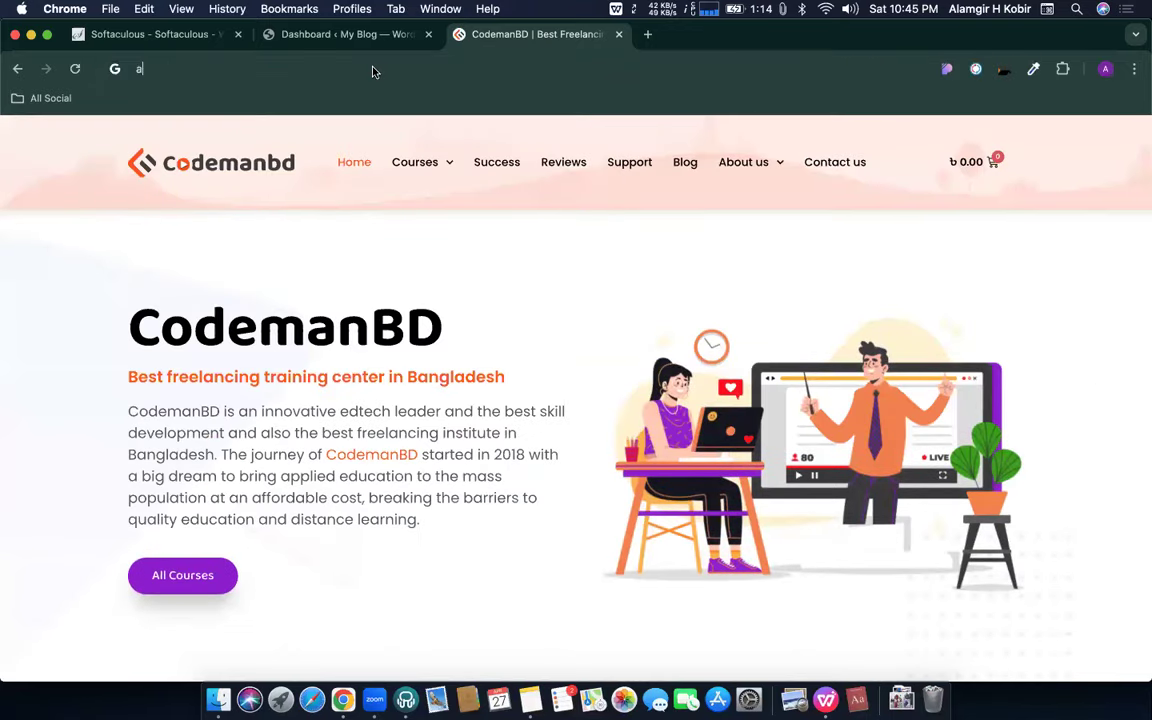
pyautogui.write('lamgirhk')
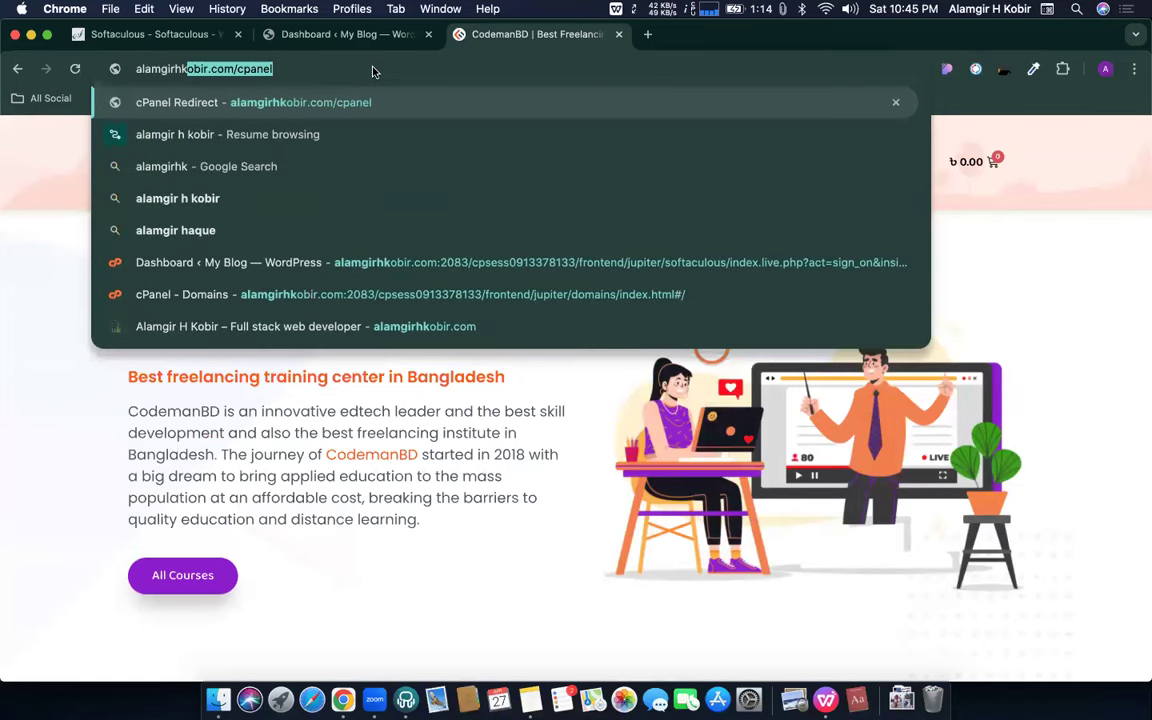
pyautogui.press('Right')
pyautogui.press('BackSpace')
pyautogui.press('BackSpace')
pyautogui.press('BackSpace')
pyautogui.press('BackSpace')
pyautogui.press('BackSpace')
pyautogui.press('BackSpace')
pyautogui.press('Return')
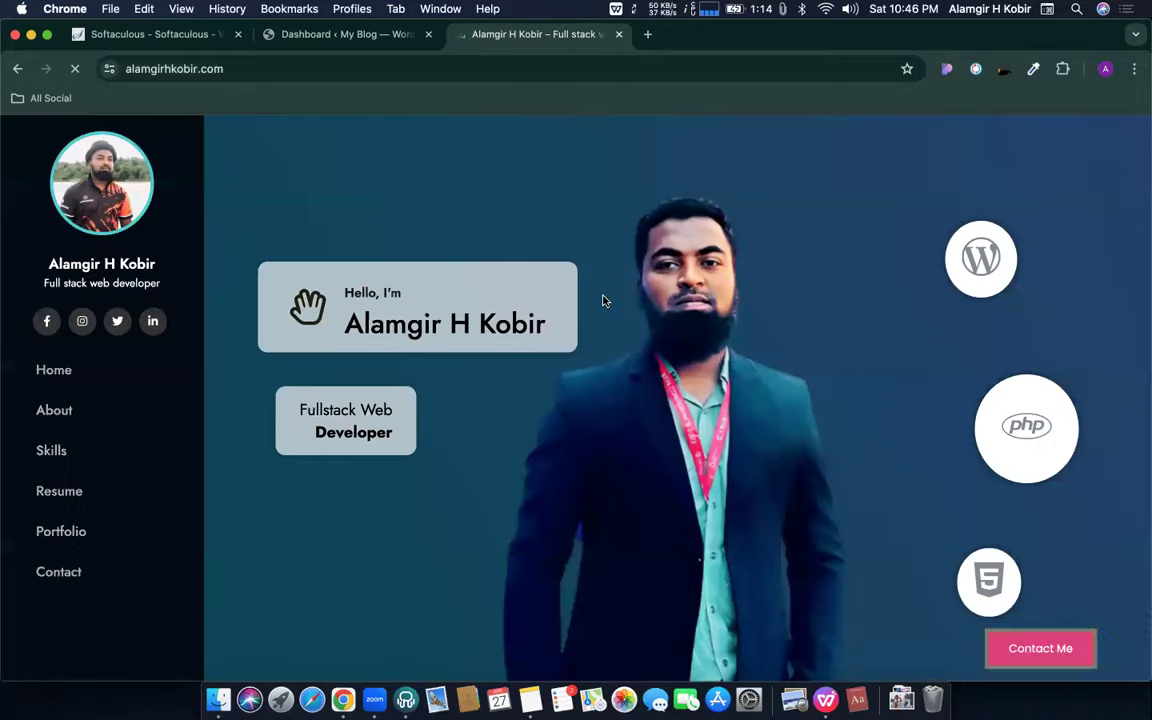
pyautogui.scroll(-5, 602, 298)
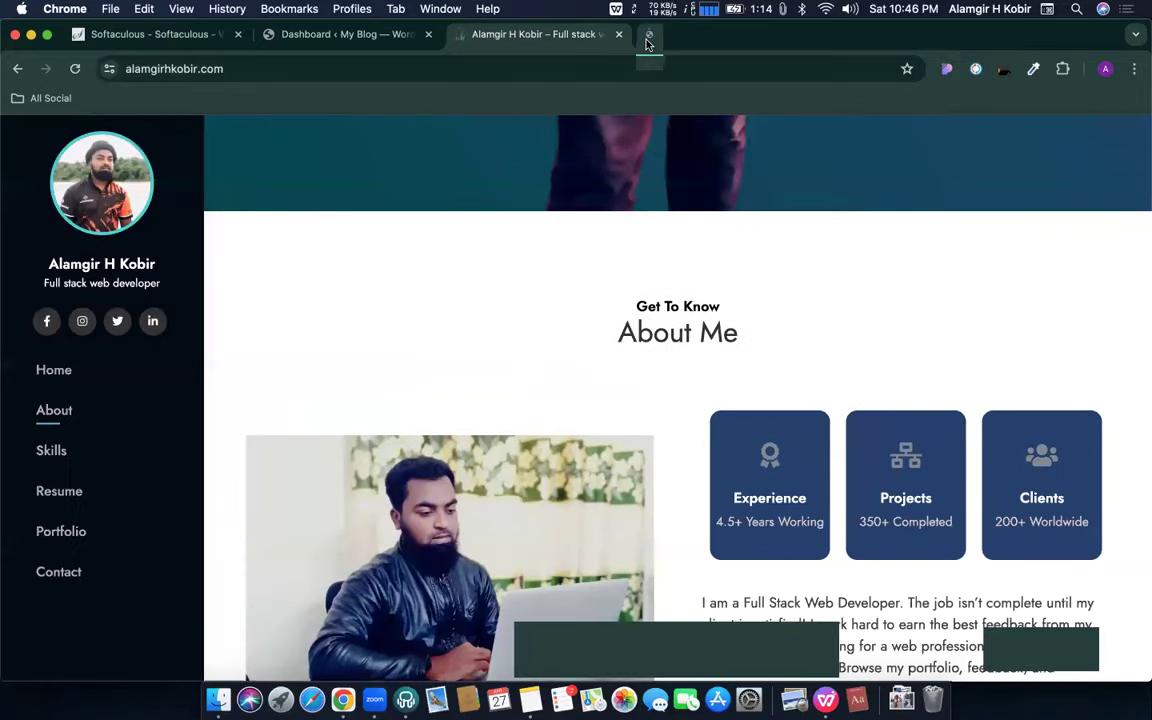
# - Open a blank tab, close the portfolio website, and return to the new site's WordPress dashboard
pyautogui.click(647, 34)
pyautogui.click(616, 36)
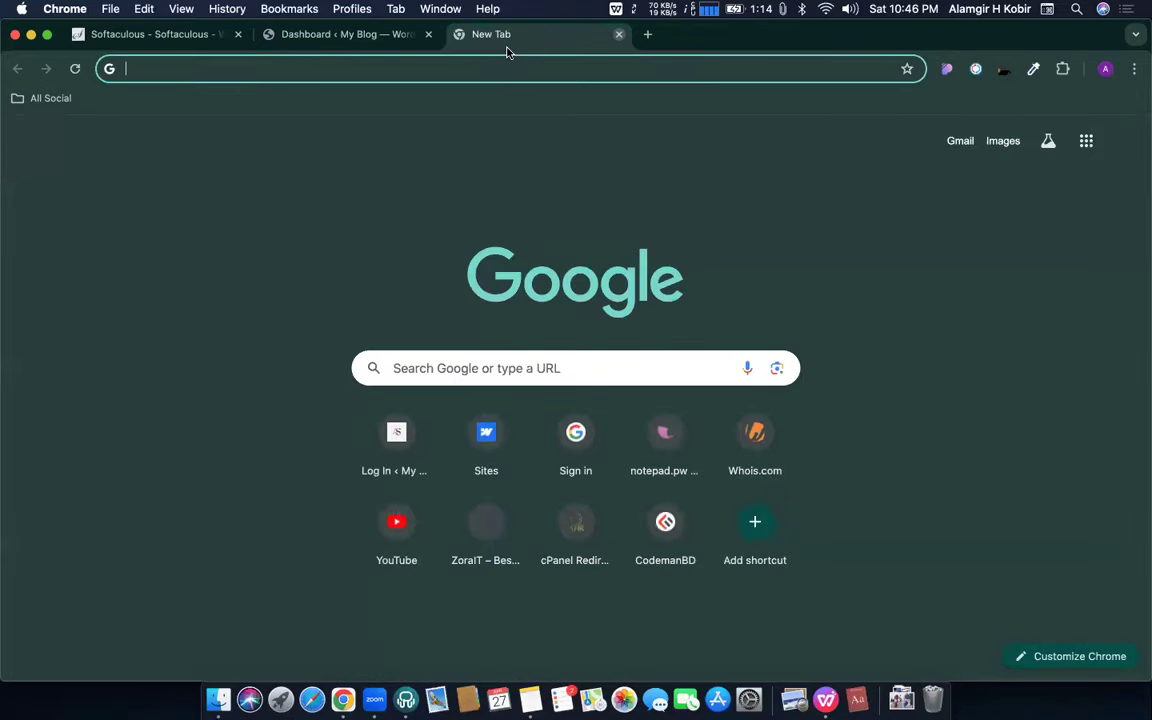
pyautogui.click(336, 47)
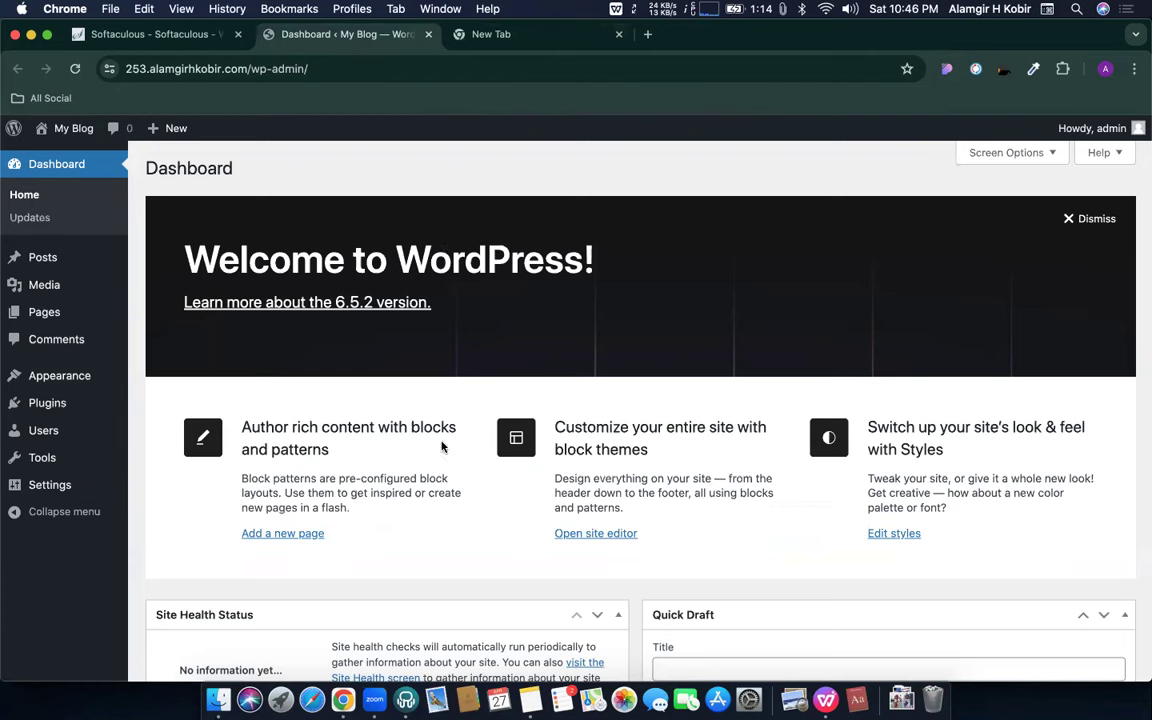
# - Go to the page for adding new plugins, search for "elementor", and inspect the keyword and results
pyautogui.click(42, 402)
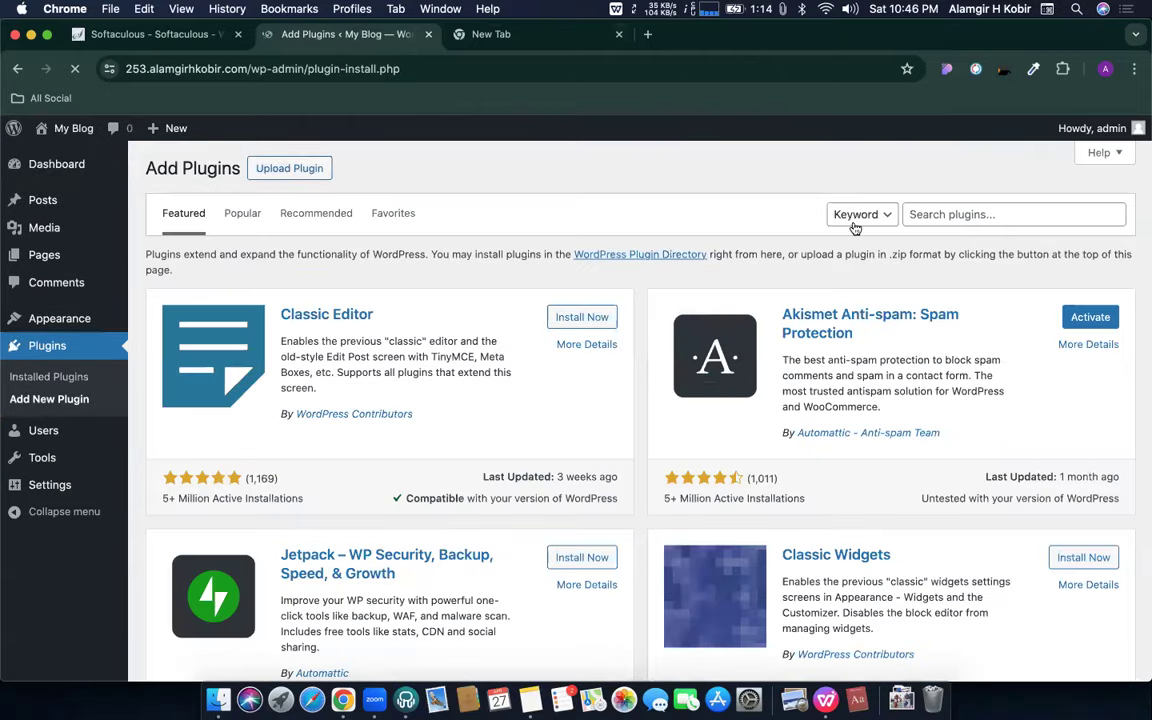
pyautogui.click(955, 219)
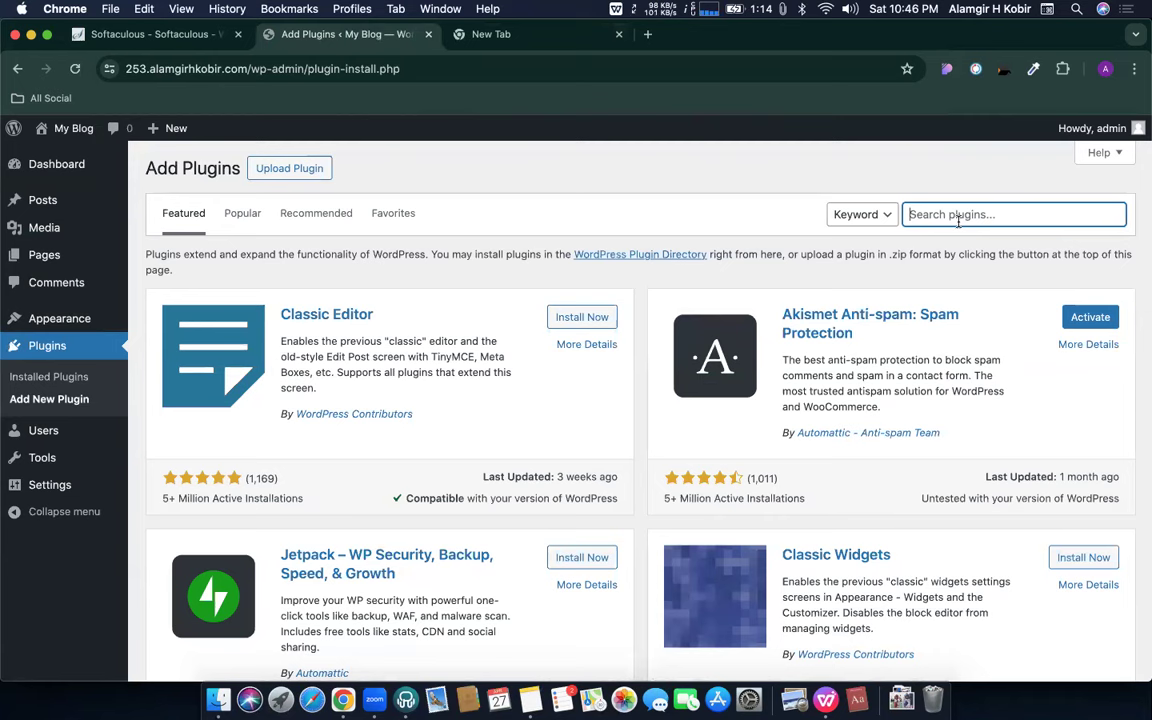
pyautogui.write('elementor')
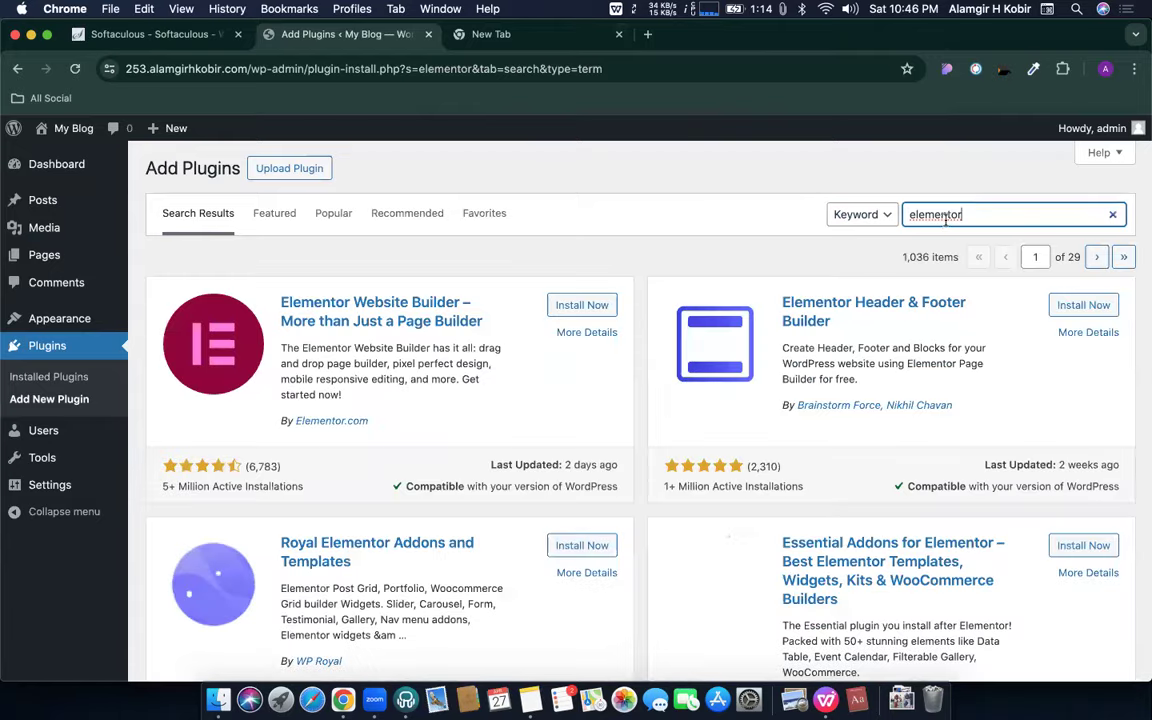
pyautogui.scroll(5, 945, 221)
pyautogui.scroll(-4, 945, 221)
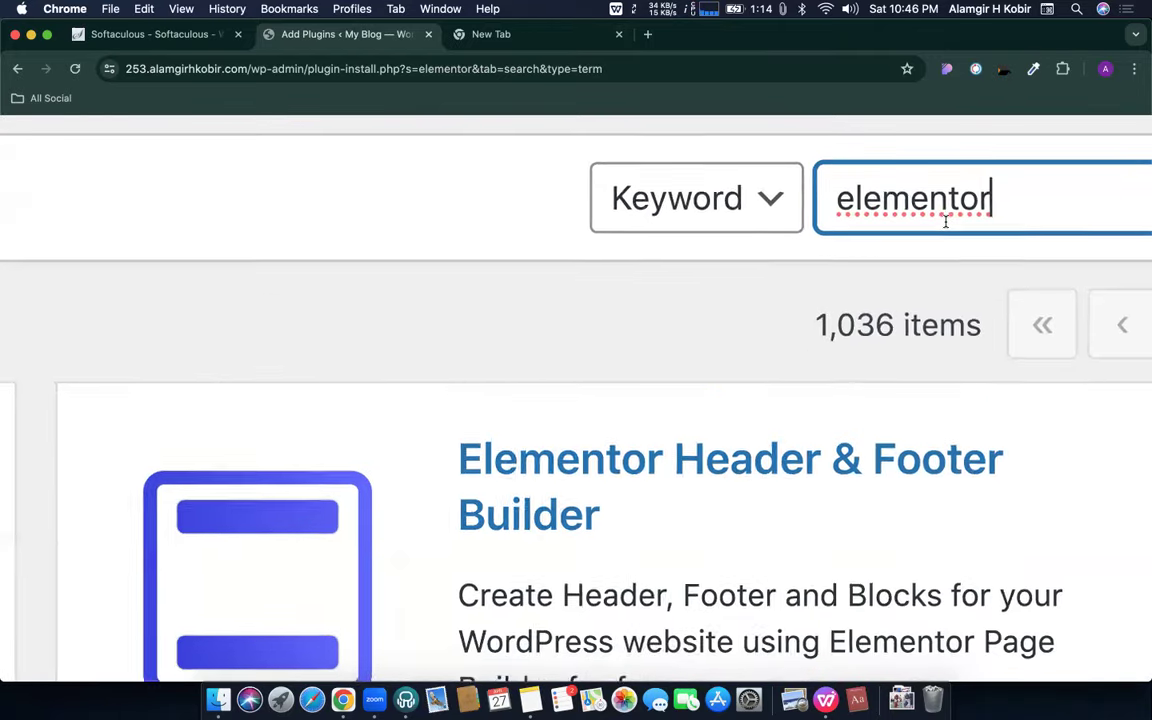
pyautogui.scroll(-2, 945, 221)
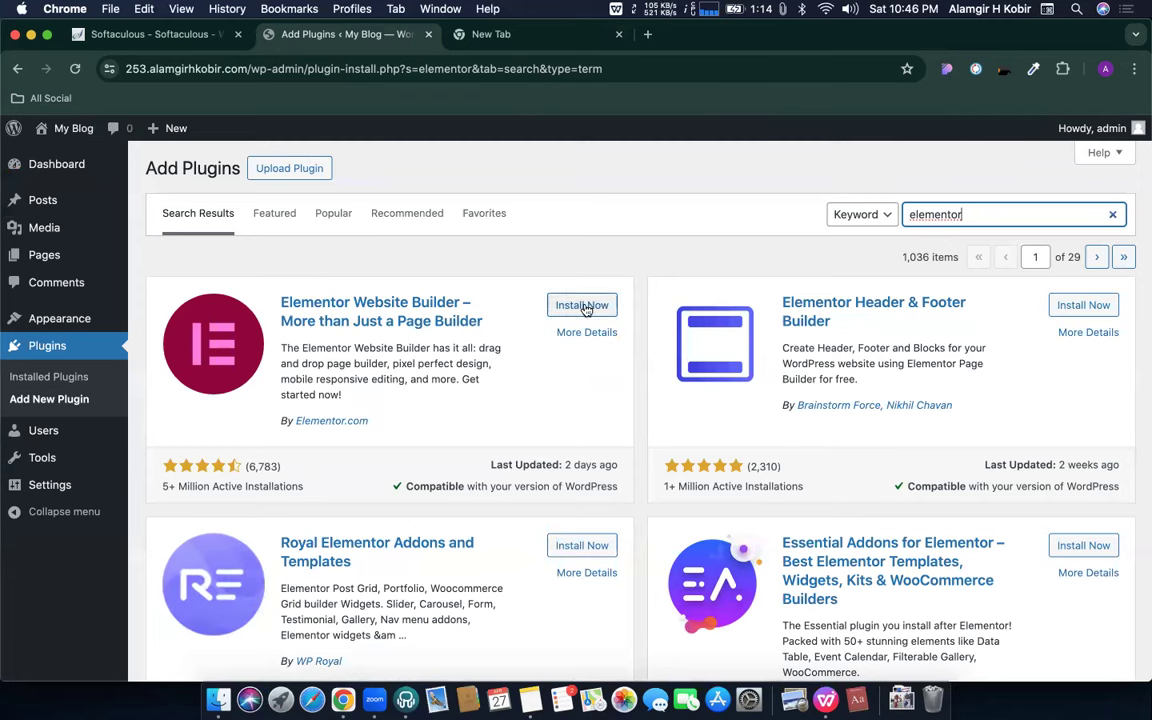
# - Check the active installations of Elementor Website Builder, then install and activate the plugin
pyautogui.moveTo(159, 481); pyautogui.dragTo(311, 488)
pyautogui.click(300, 488)
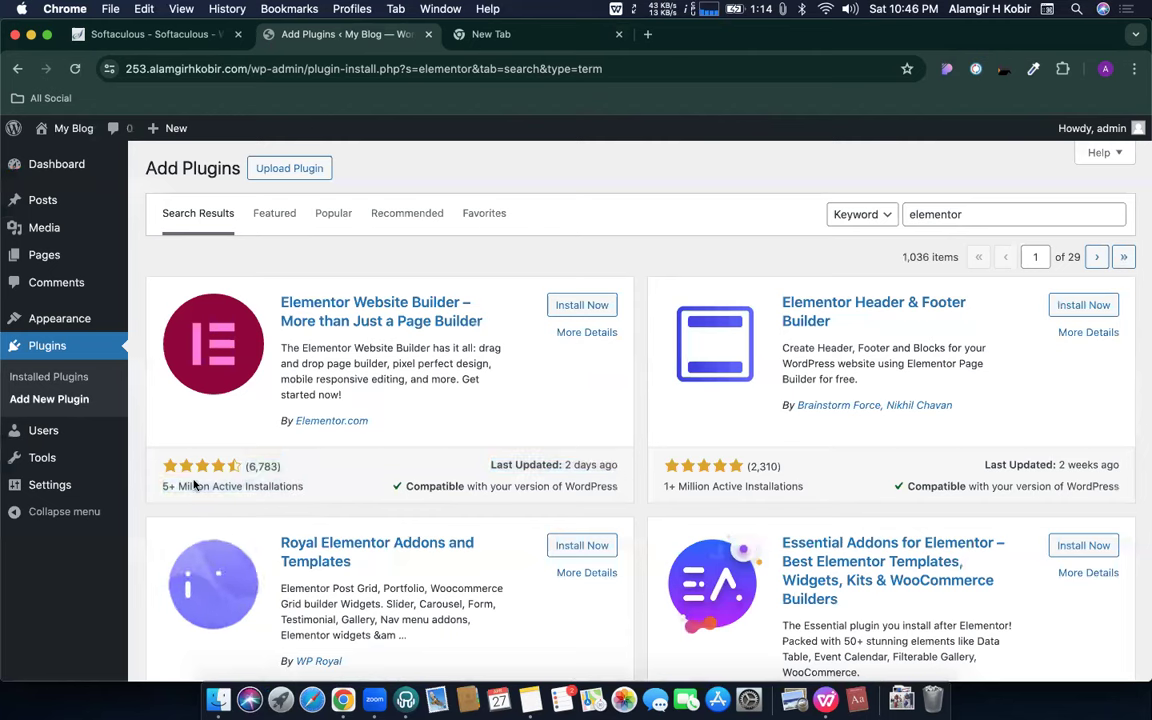
pyautogui.click(579, 306)
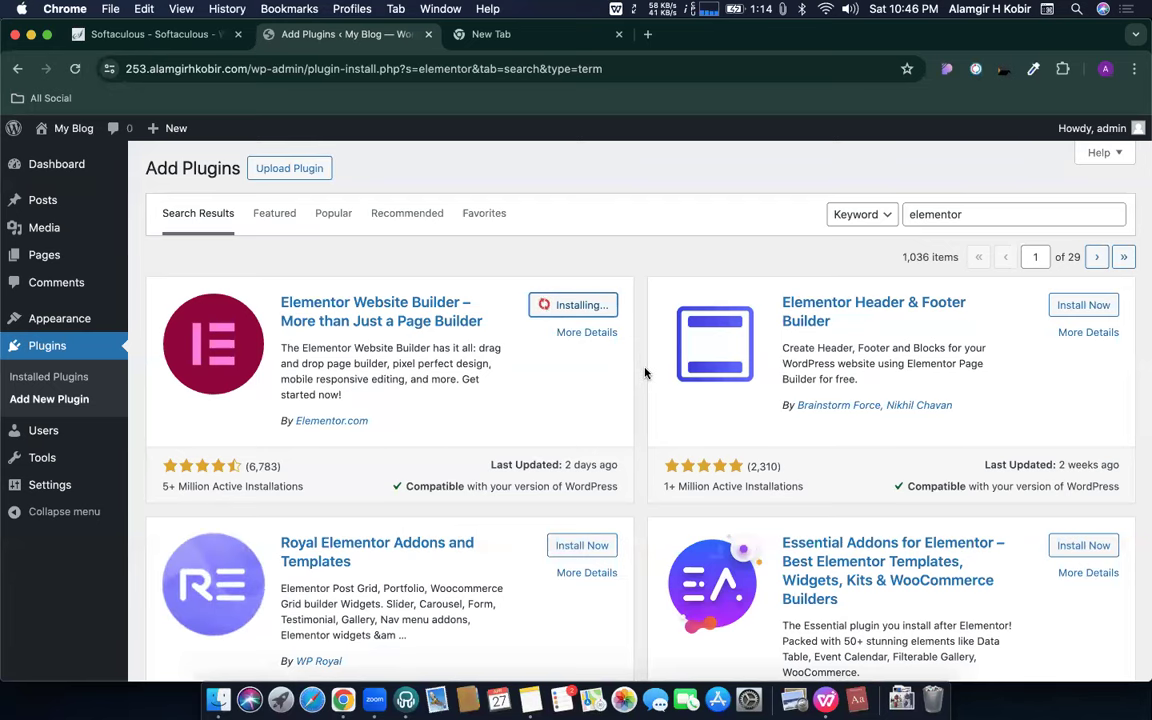
pyautogui.scroll(-2, 645, 373)
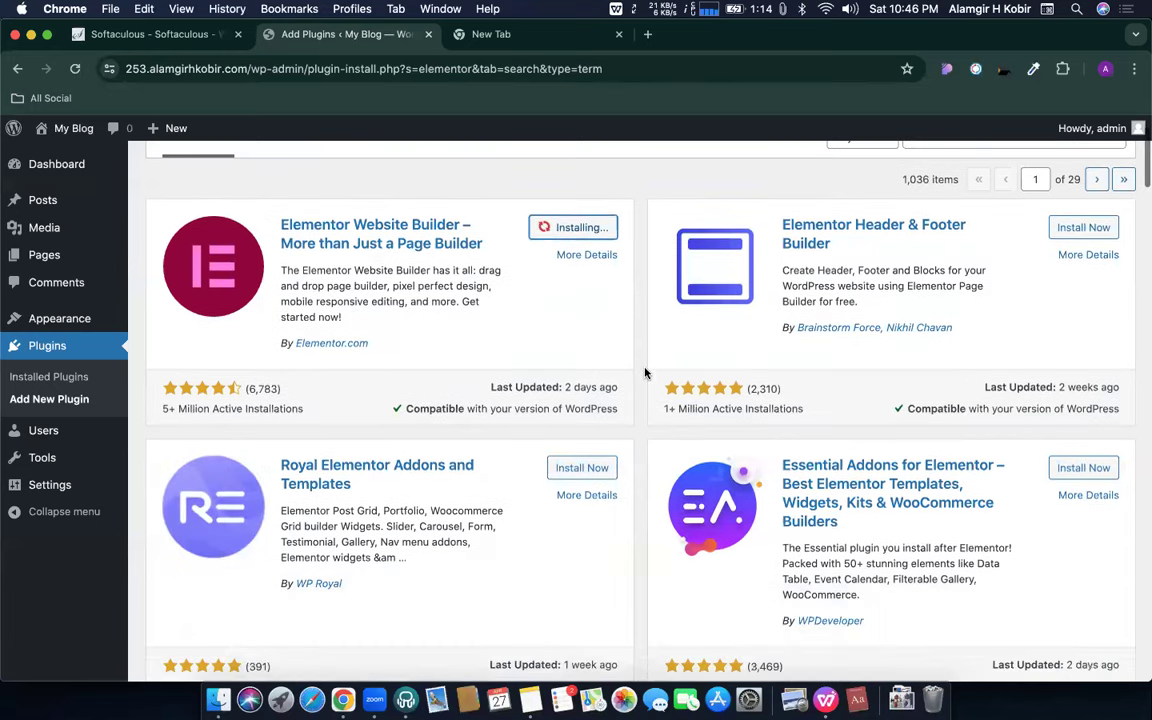
pyautogui.scroll(2, 640, 365)
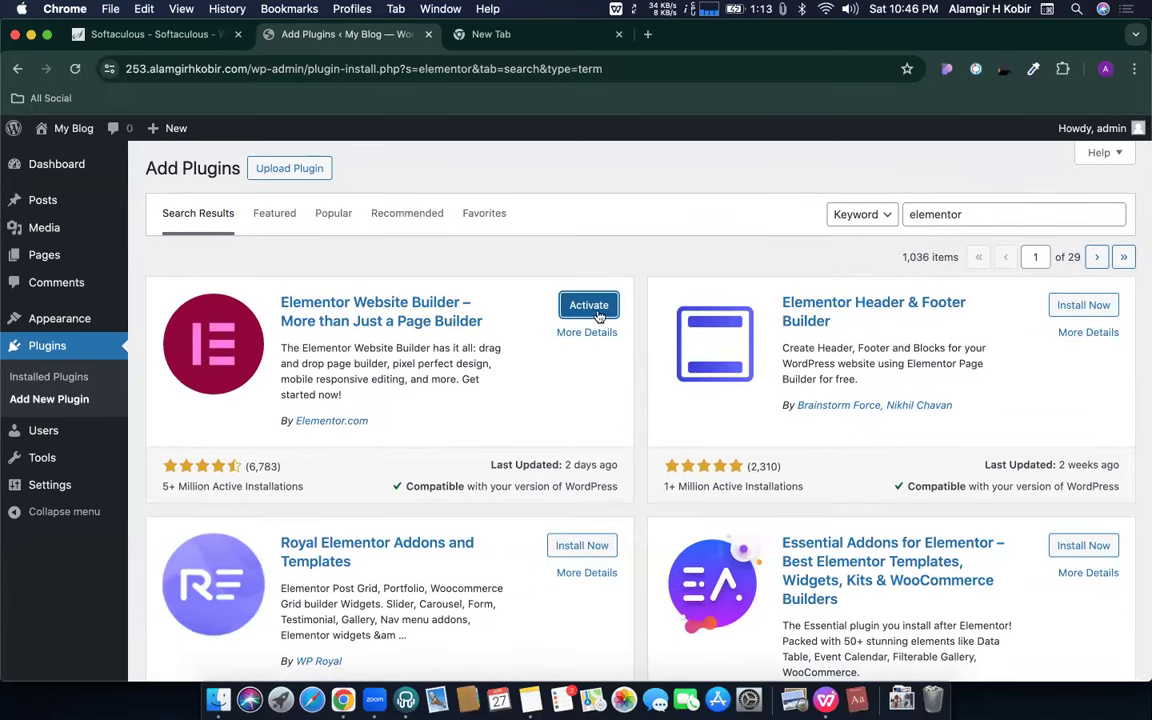
pyautogui.click(590, 304)
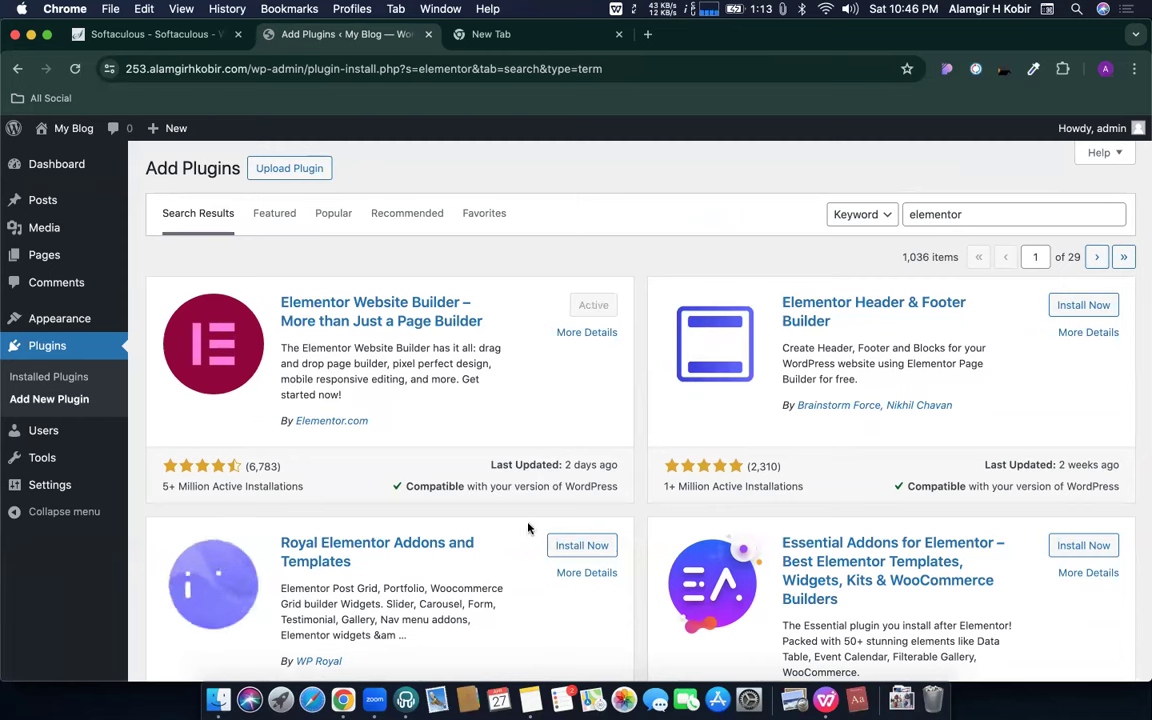
# - Reload the plugin page, leave the Elementor getting-started wizard, and return to the WordPress dashboard
pyautogui.click(76, 70)
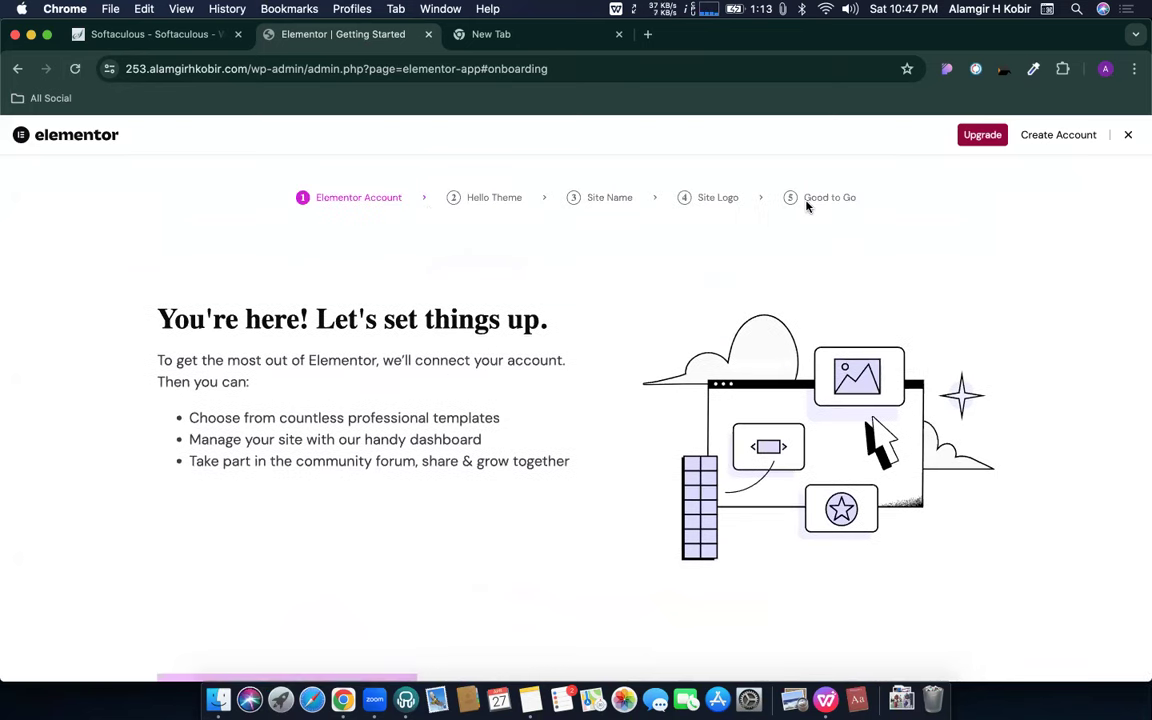
pyautogui.scroll(-2, 680, 365)
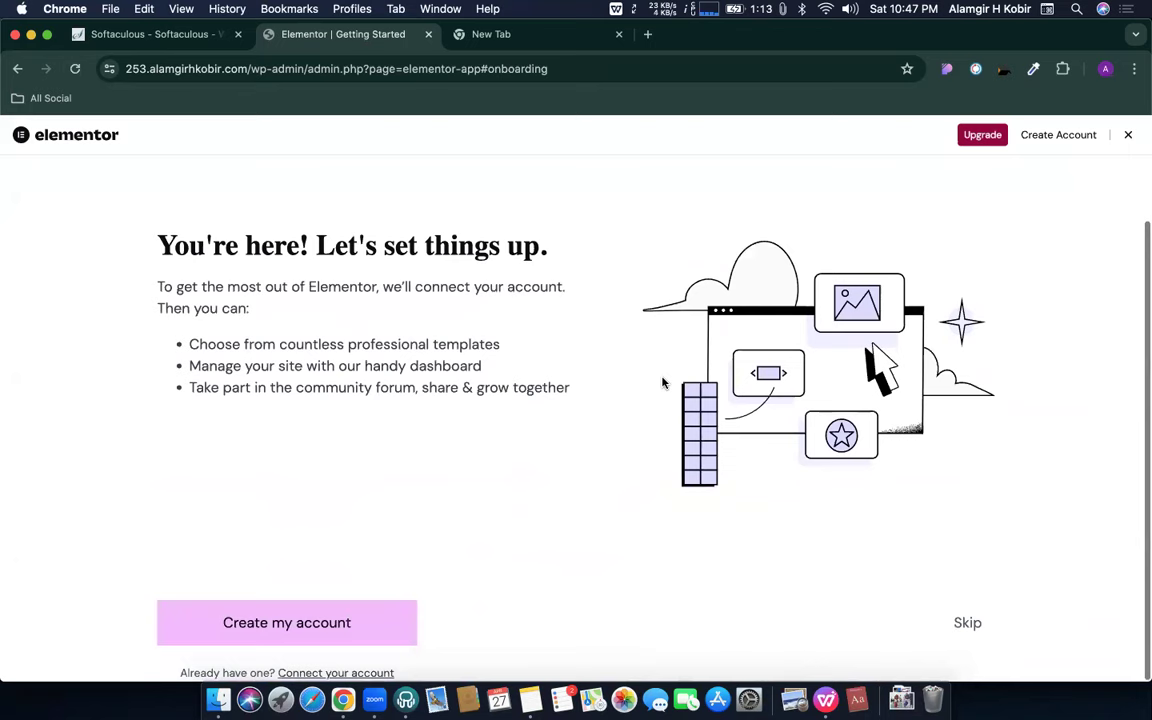
pyautogui.click(1128, 137)
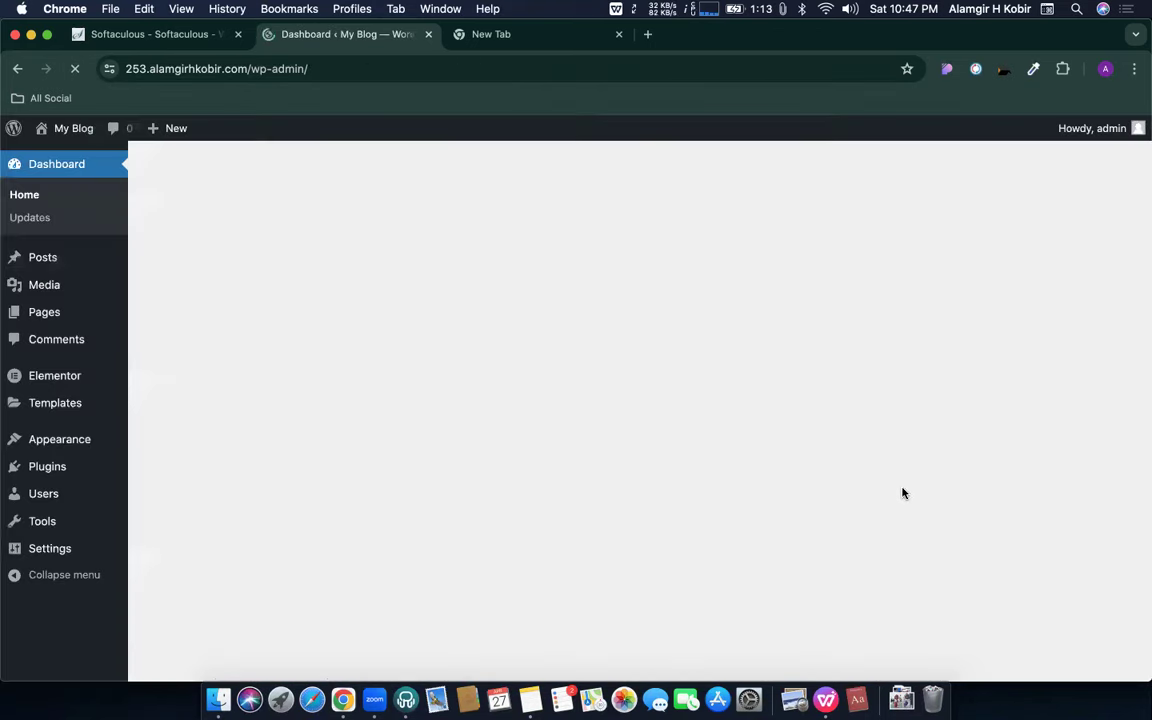
pyautogui.scroll(-4, 155, 452)
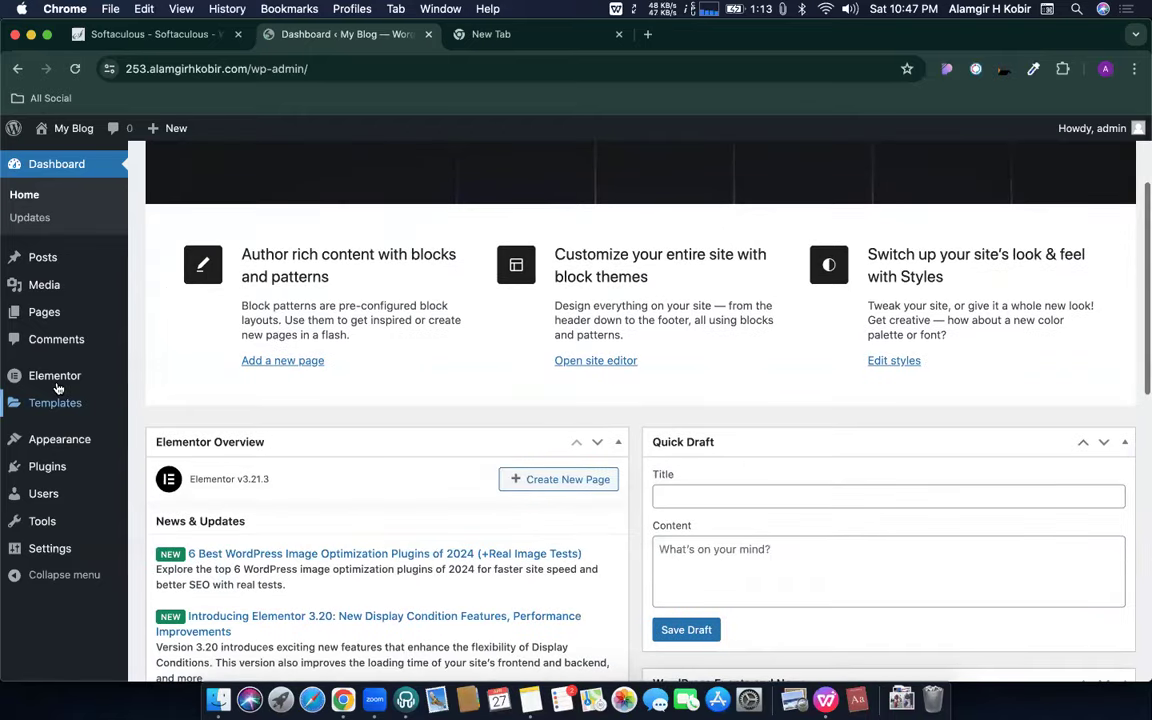
# - Open the Elementor home page and look over its quick actions, design toolkit and add-ons
pyautogui.moveTo(41, 410)
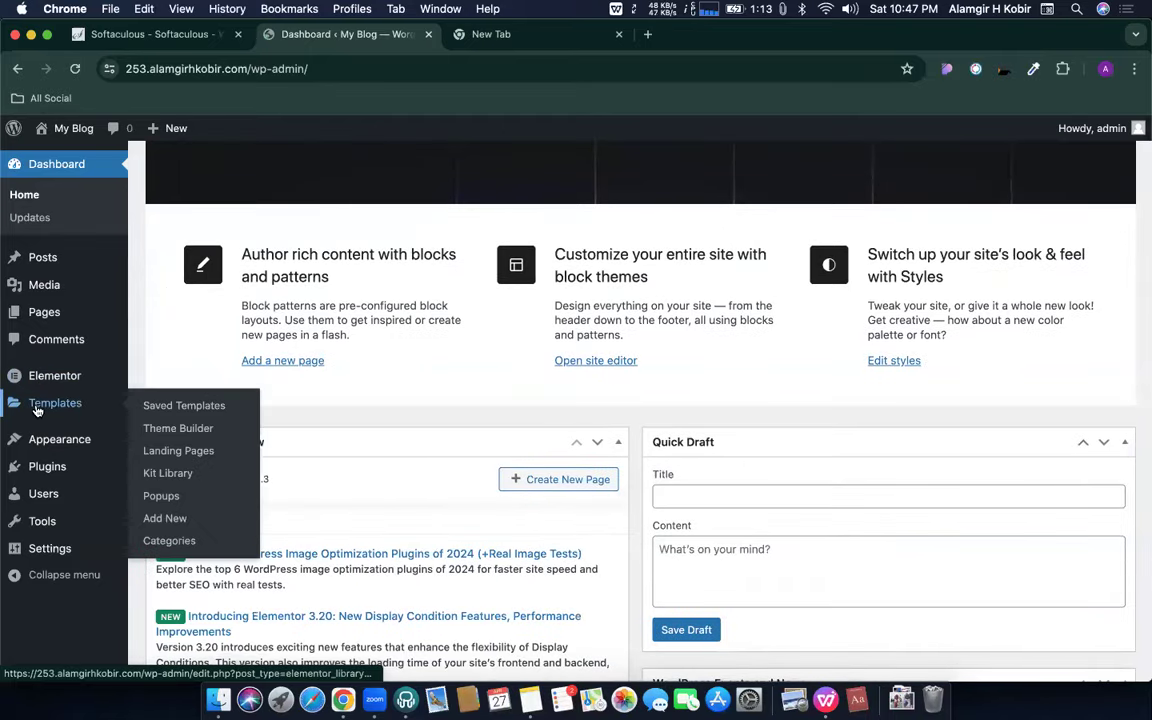
pyautogui.click(45, 382)
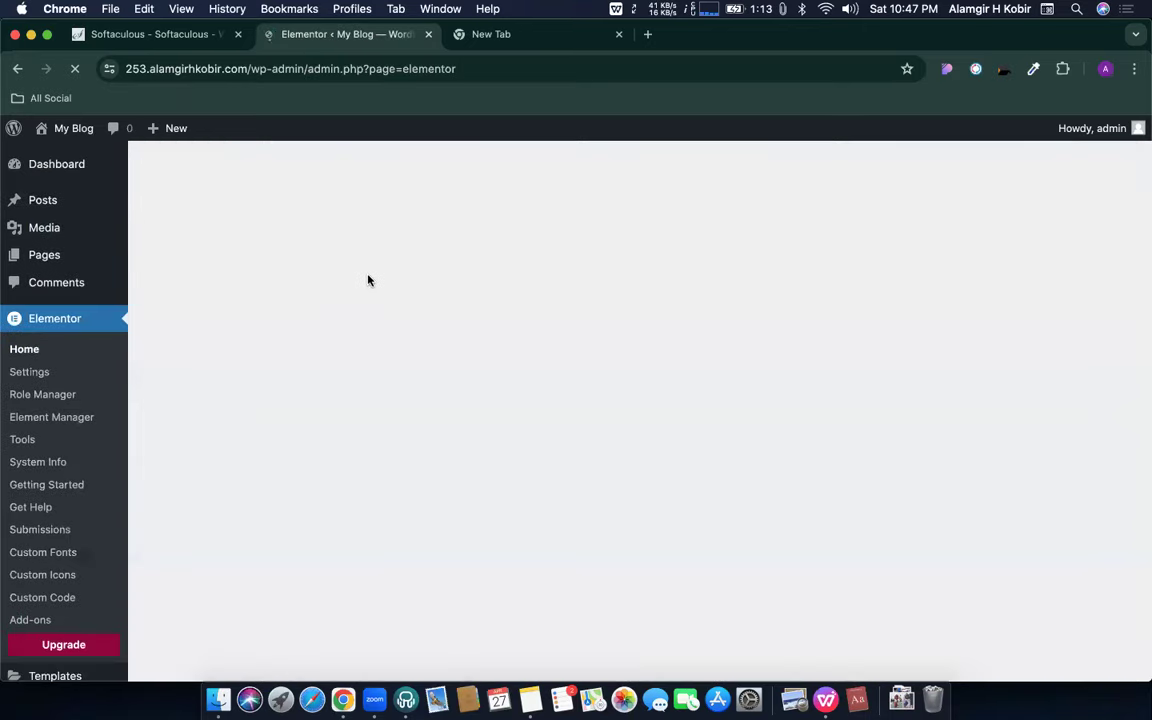
pyautogui.scroll(-1, 387, 313)
pyautogui.scroll(-2, 387, 313)
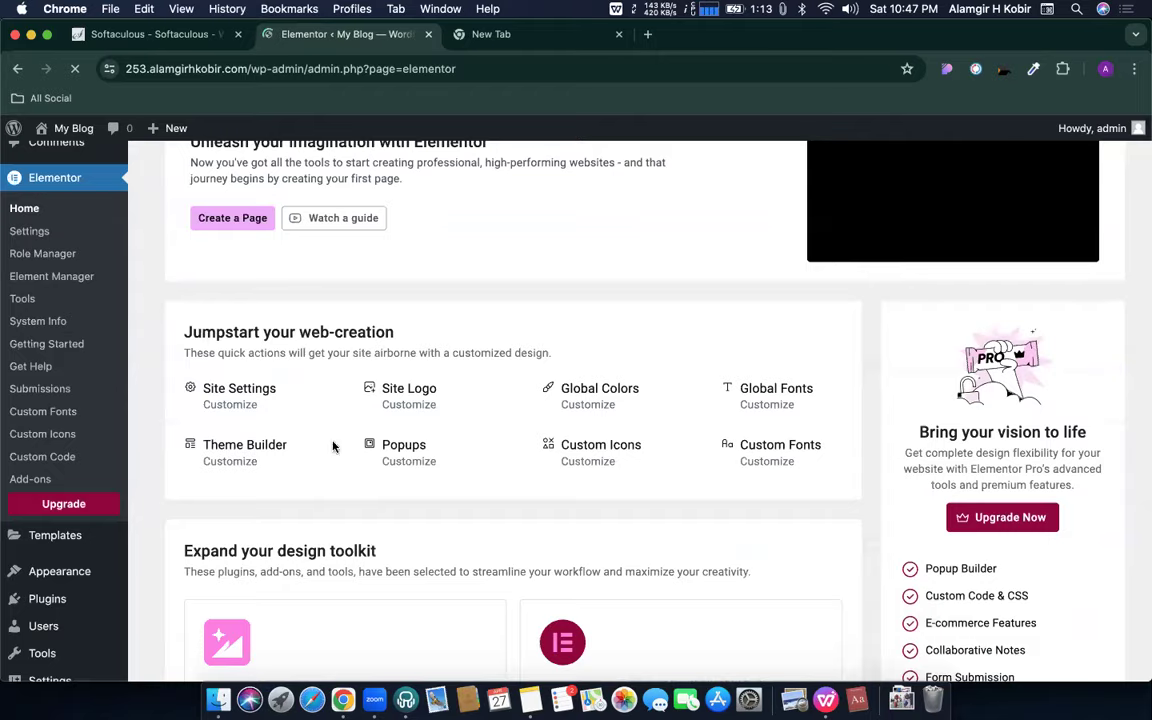
pyautogui.scroll(-5, 514, 244)
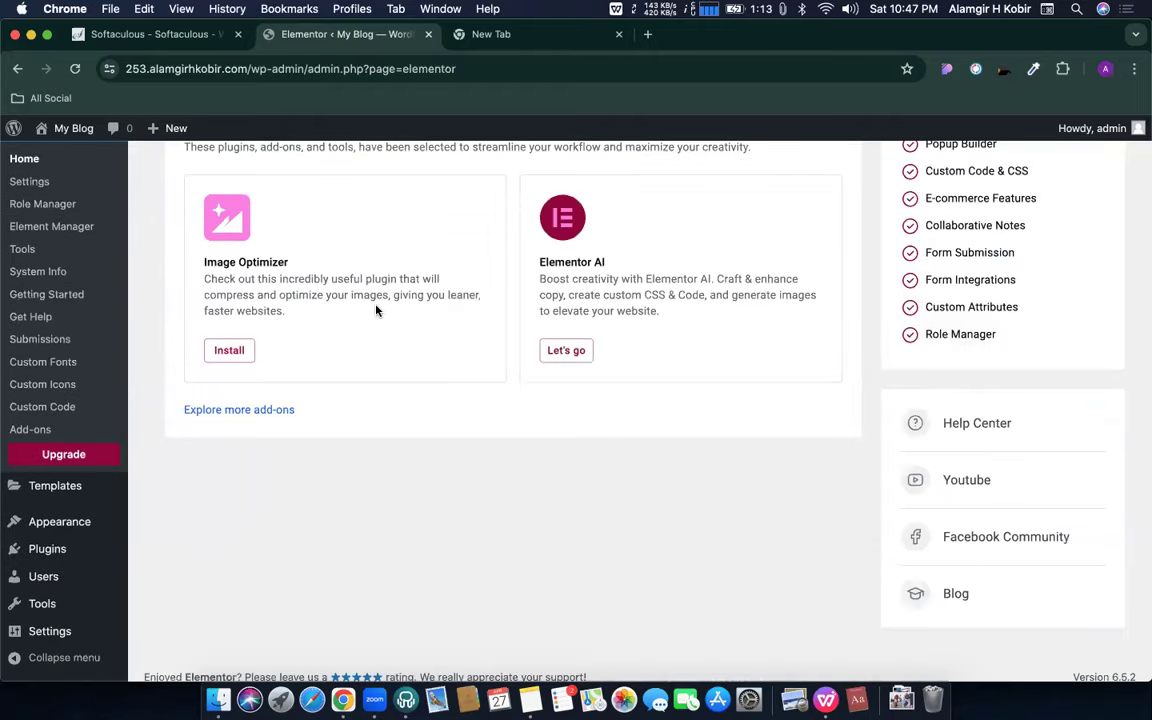
pyautogui.scroll(3, 372, 310)
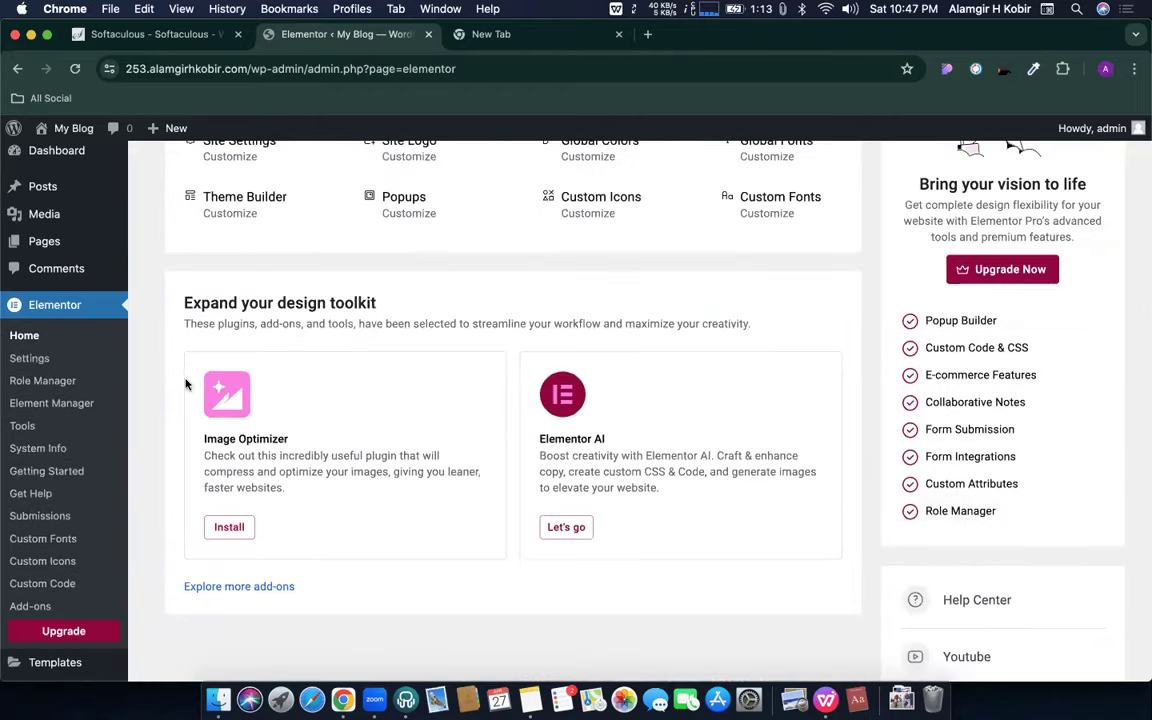
# - Open Elementor's settings and review the General, Integrations and Advanced options
pyautogui.click(29, 358)
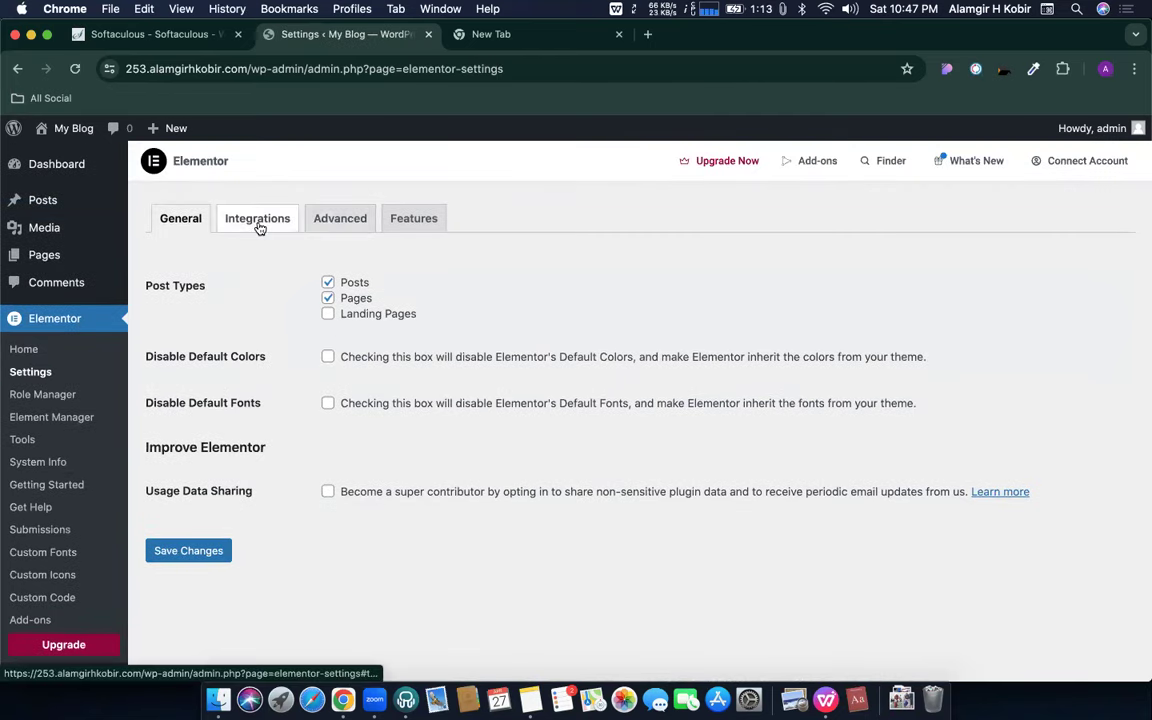
pyautogui.click(259, 226)
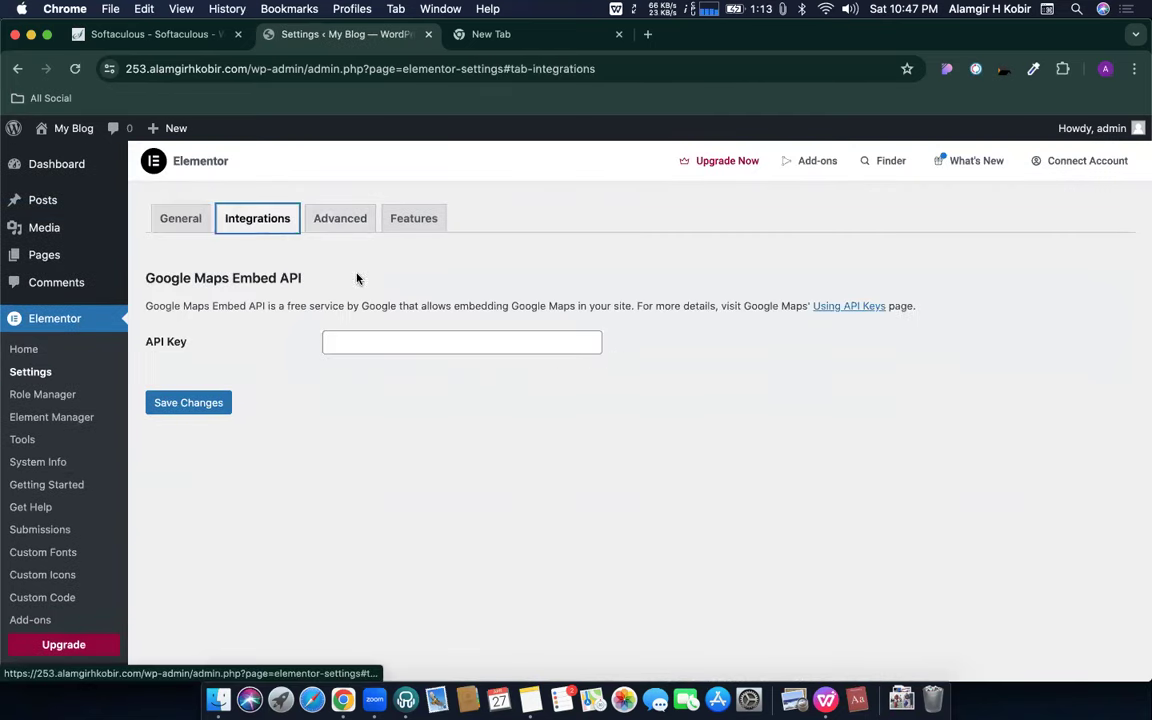
pyautogui.click(345, 222)
pyautogui.scroll(-5, 297, 338)
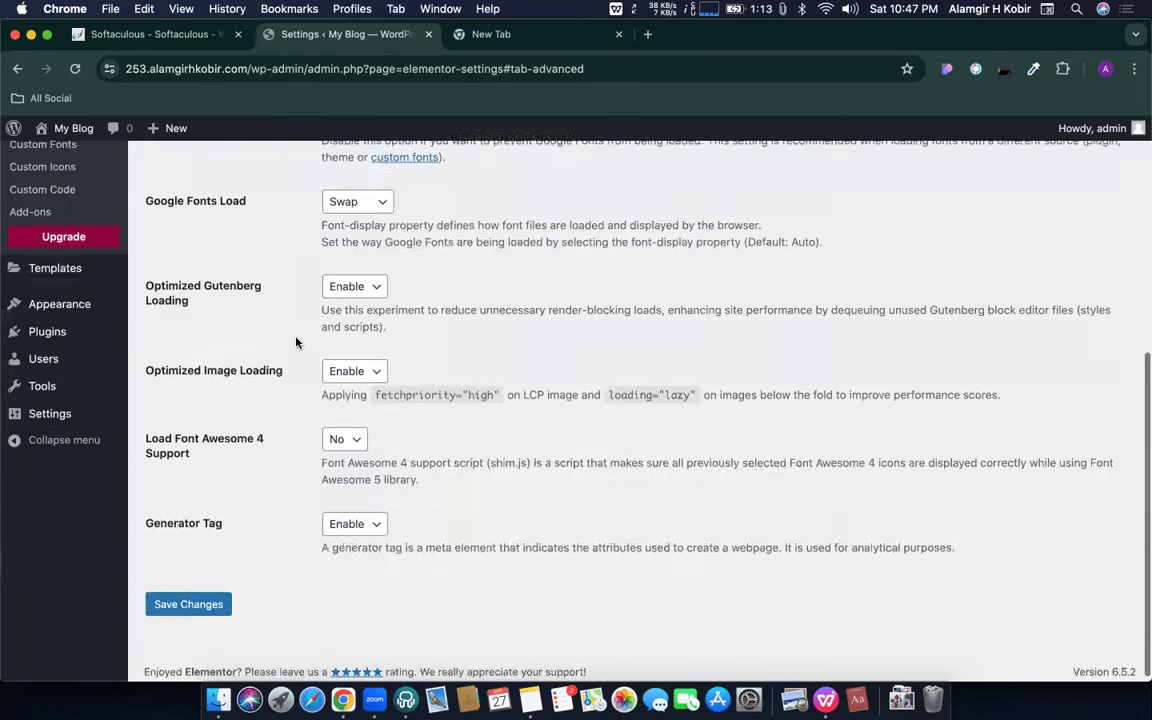
pyautogui.scroll(5, 296, 343)
# - Examine the experiments and features available in Elementor's Features settings
pyautogui.click(412, 157)
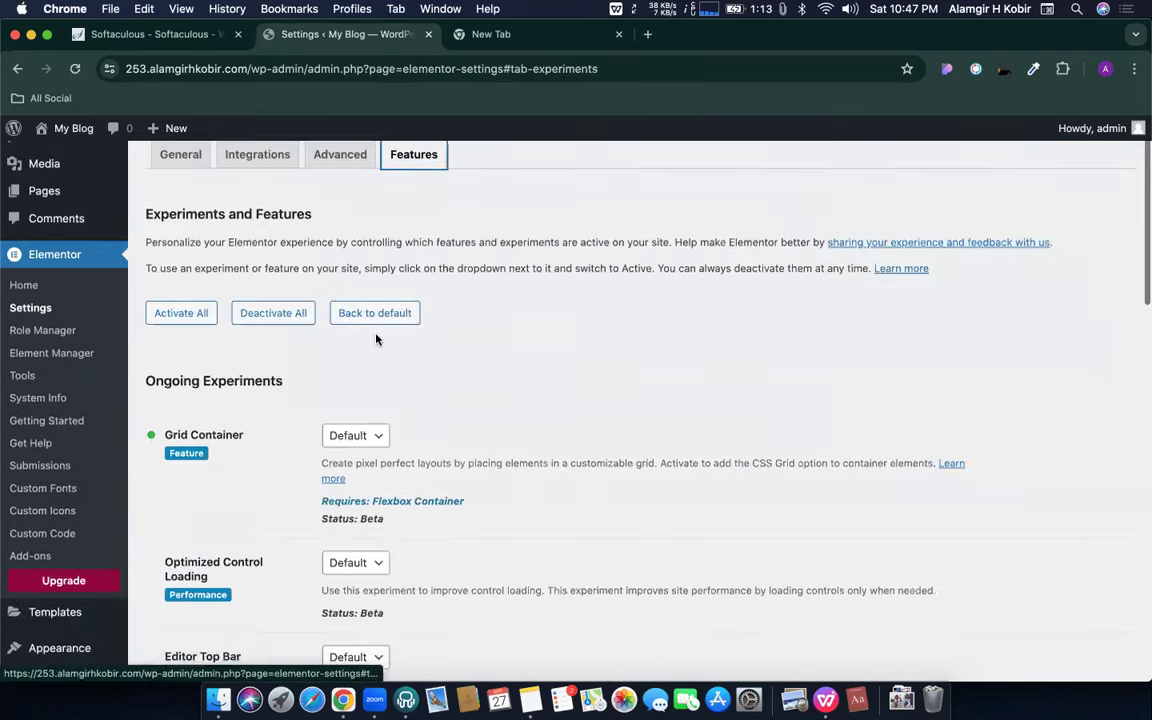
pyautogui.scroll(-15, 376, 339)
pyautogui.scroll(-5, 378, 336)
pyautogui.scroll(6, 291, 294)
pyautogui.scroll(10, 291, 294)
pyautogui.scroll(-2, 141, 527)
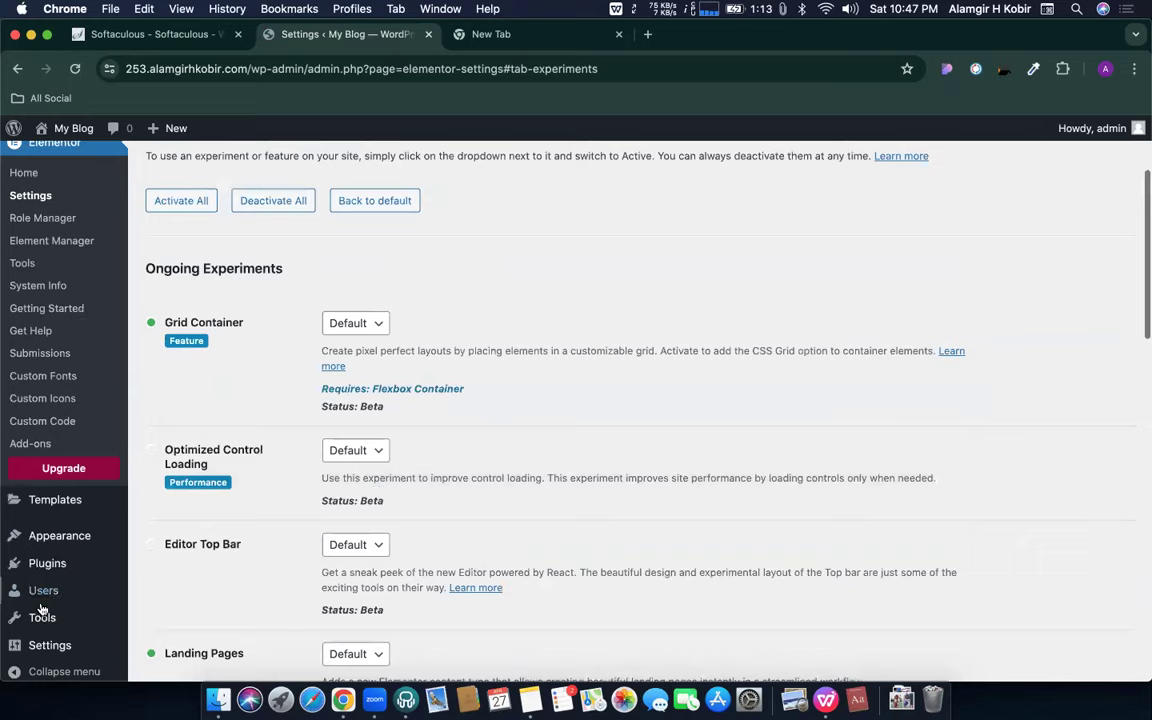
# - Add a new page from the site's page list, dismissing the block editor welcome guide and the pattern chooser
pyautogui.scroll(5, 36, 555)
pyautogui.click(19, 262)
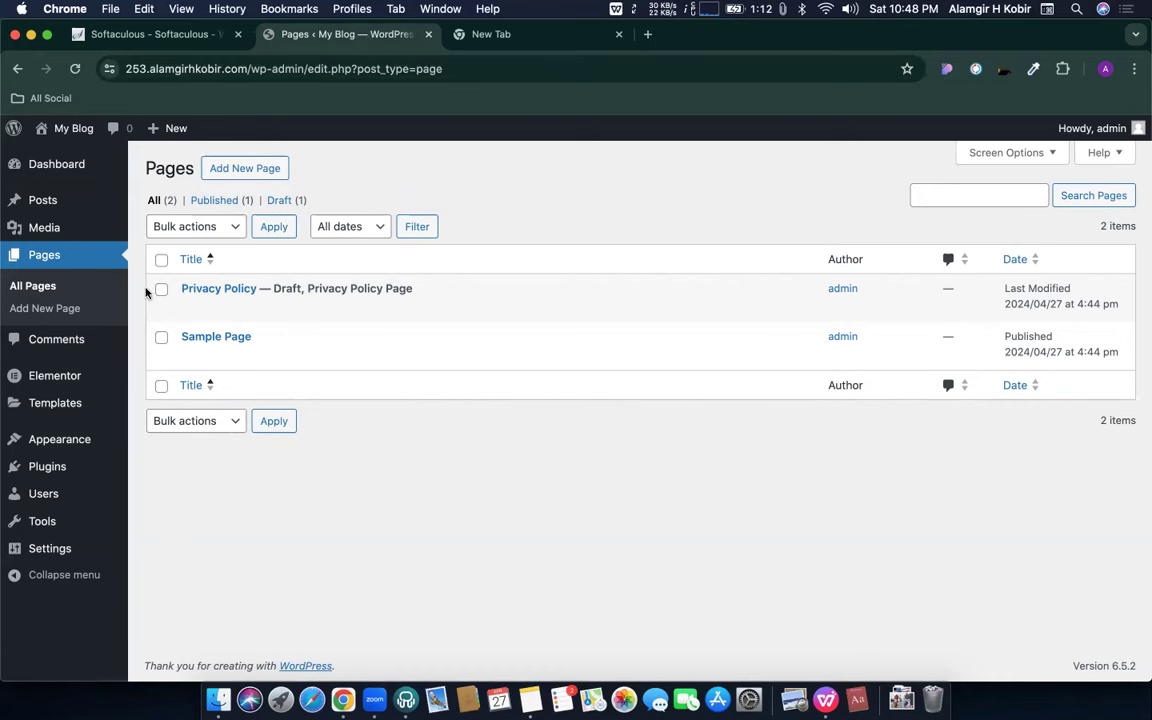
pyautogui.click(245, 170)
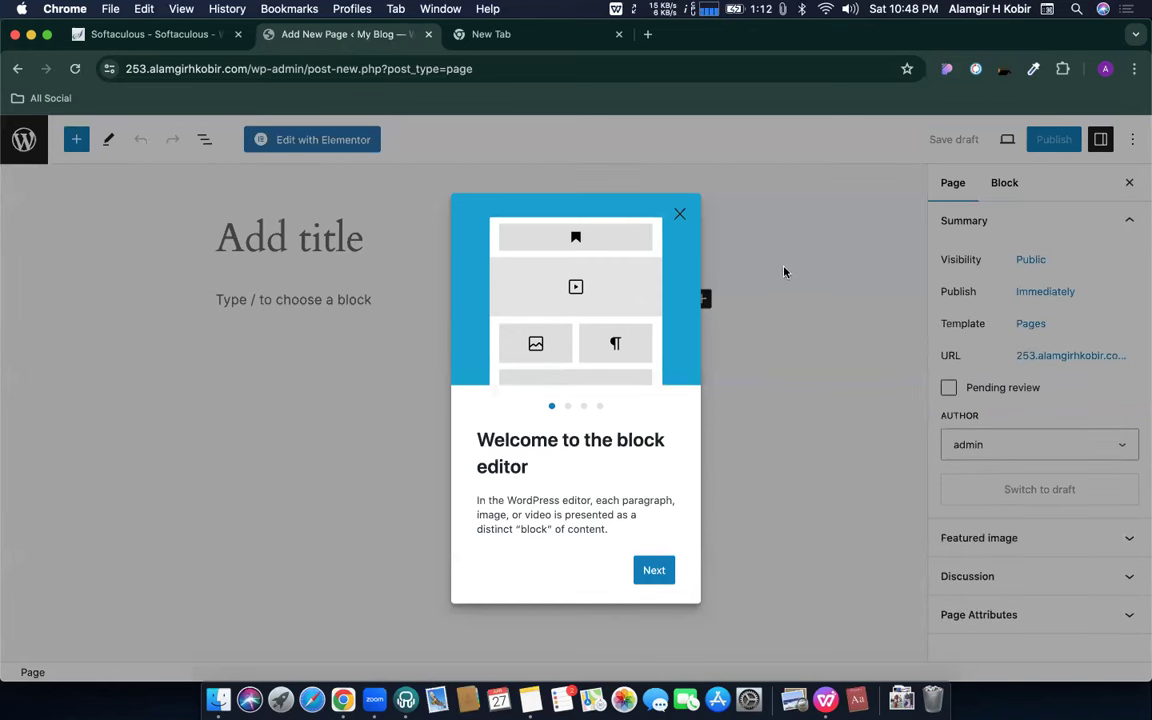
pyautogui.click(679, 214)
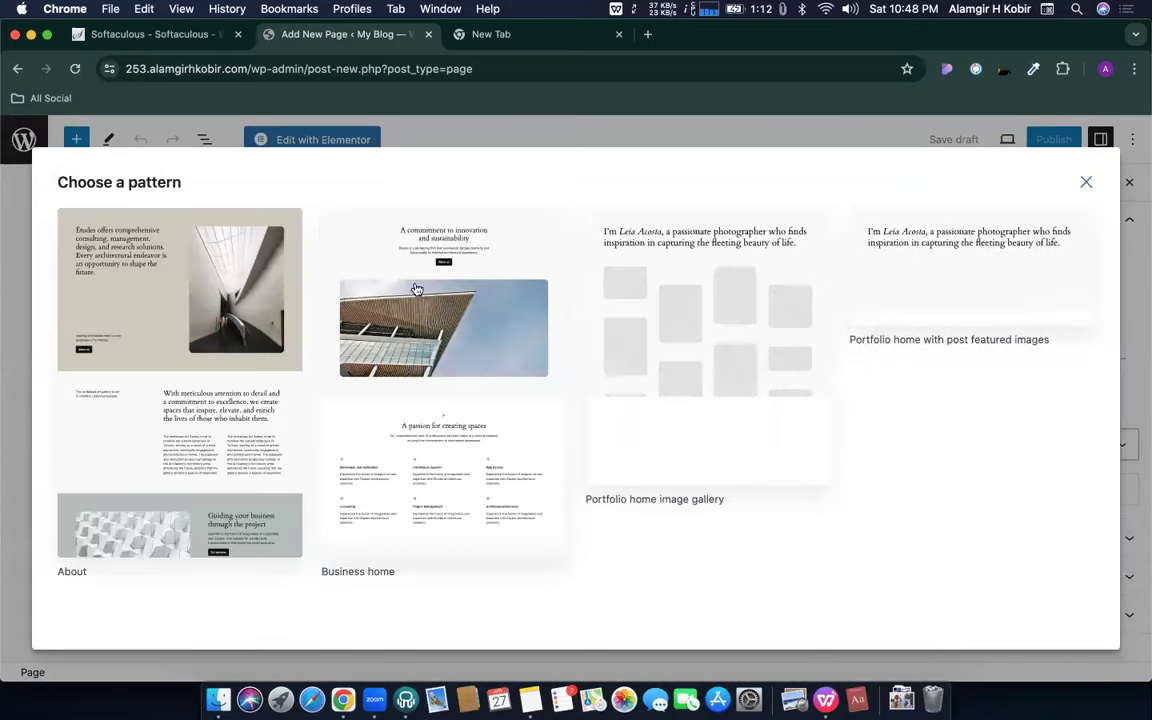
pyautogui.click(1086, 182)
# - Title the new page "Elementor Page"
pyautogui.click(294, 240)
pyautogui.write('Em')
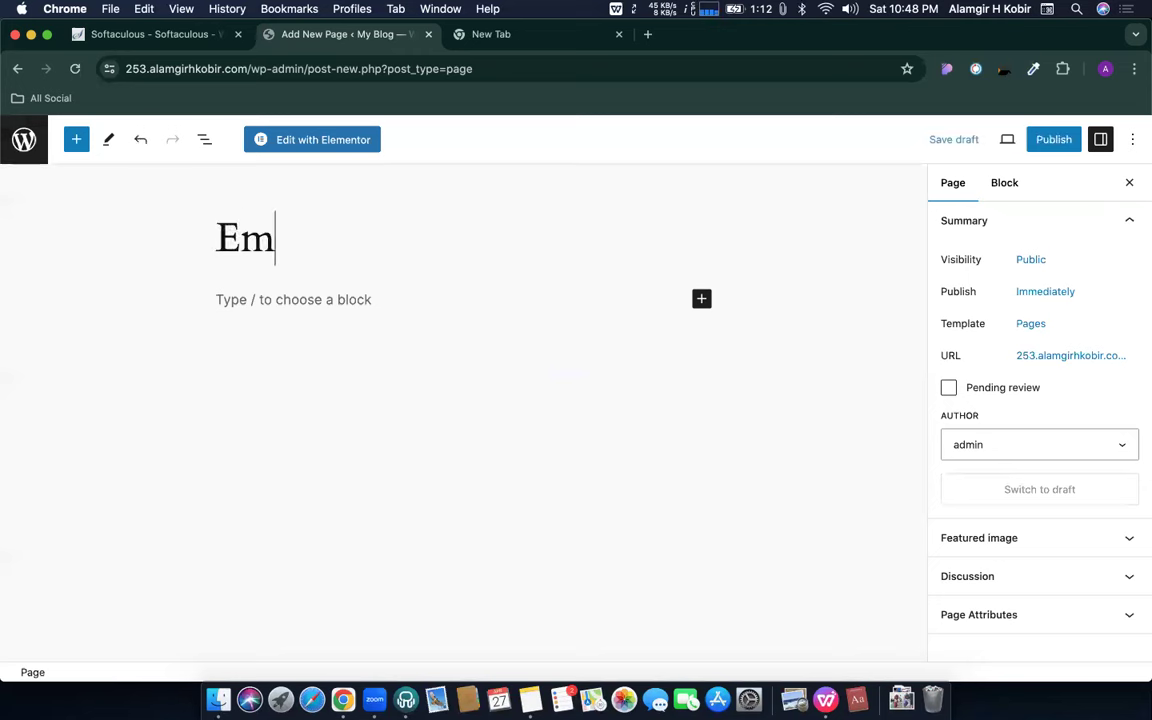
pyautogui.press('BackSpace')
pyautogui.write('lemento')
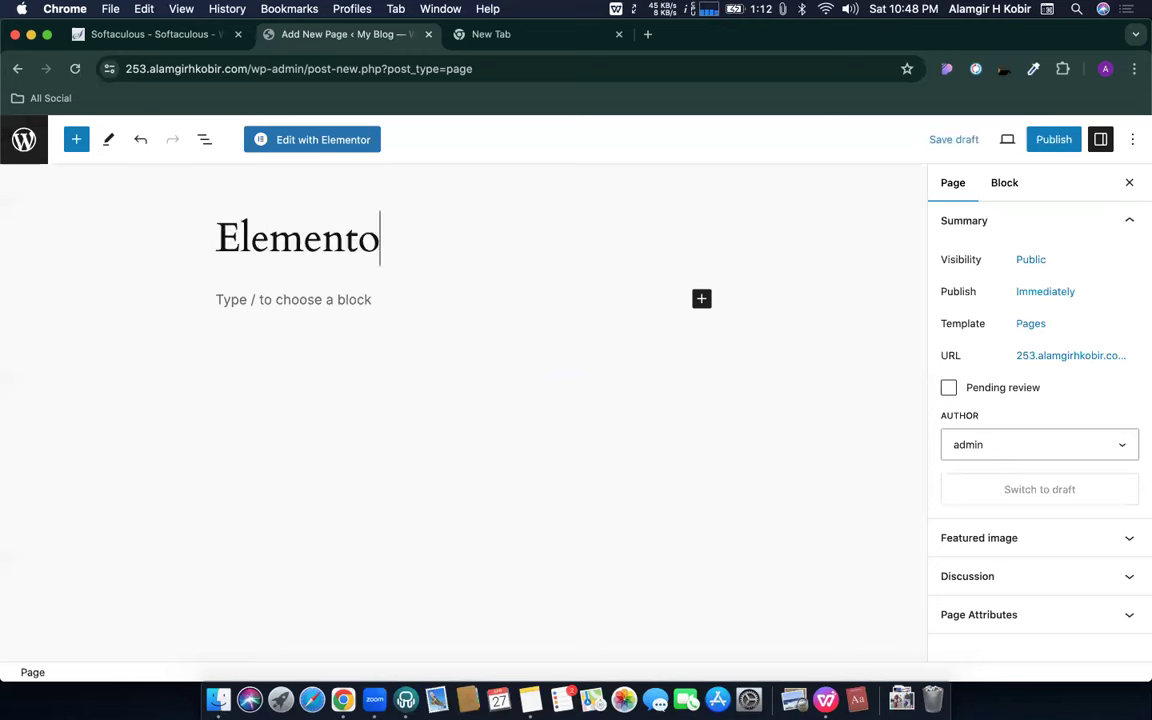
pyautogui.write('r Page')
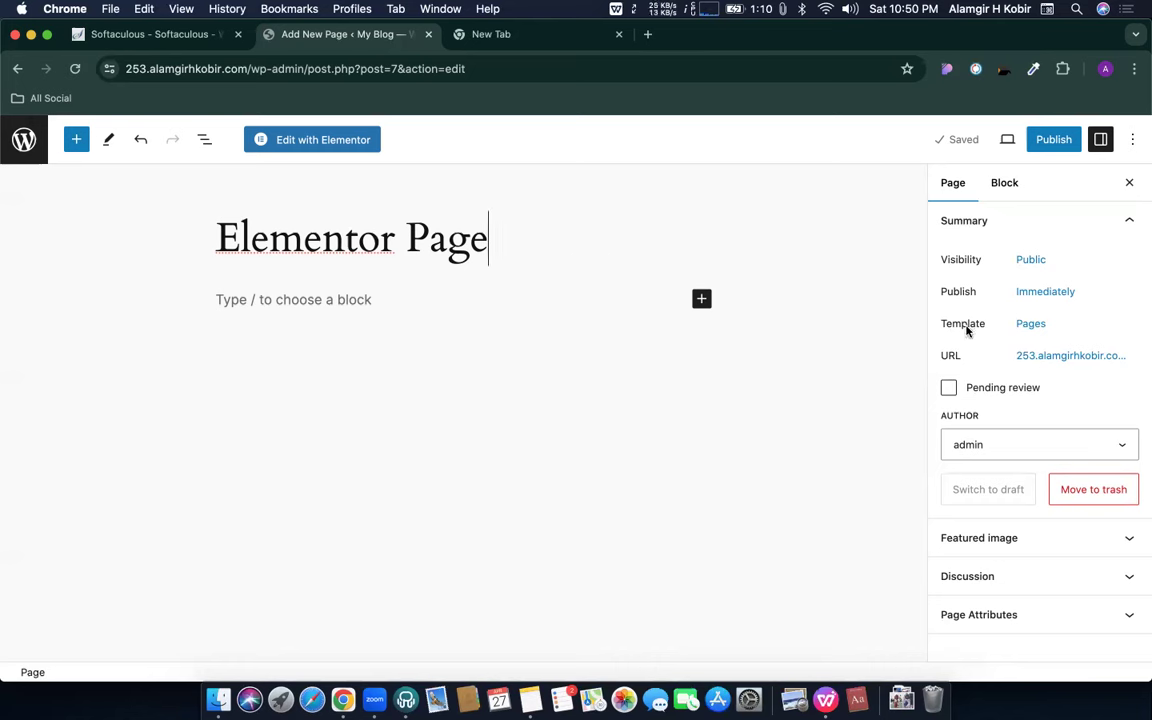
# - View the page's current template in the template editor, go back to the page list, and reopen Elementor Page for editing
pyautogui.click(1034, 328)
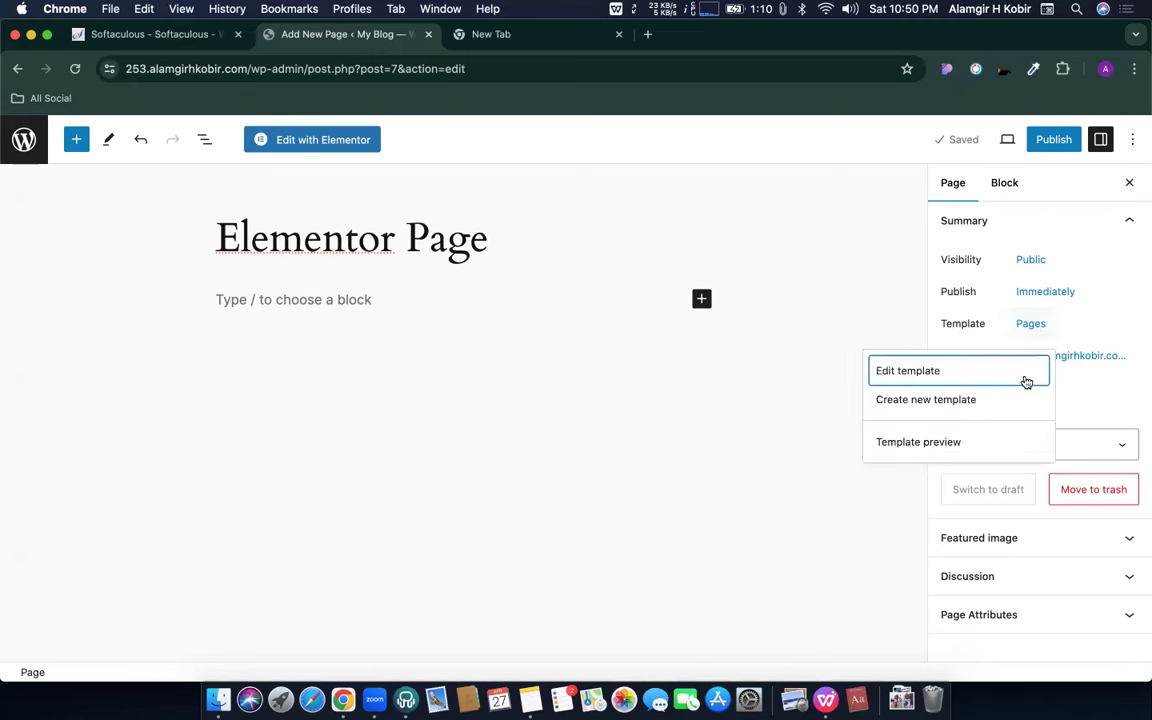
pyautogui.click(985, 318)
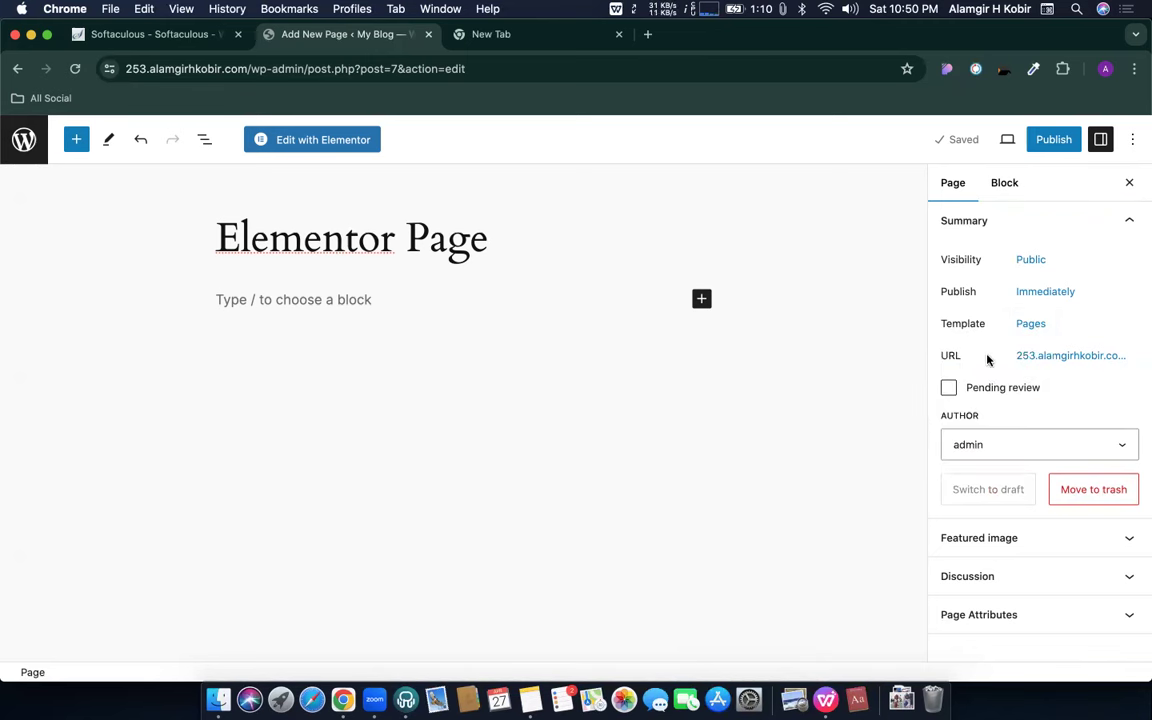
pyautogui.click(1030, 324)
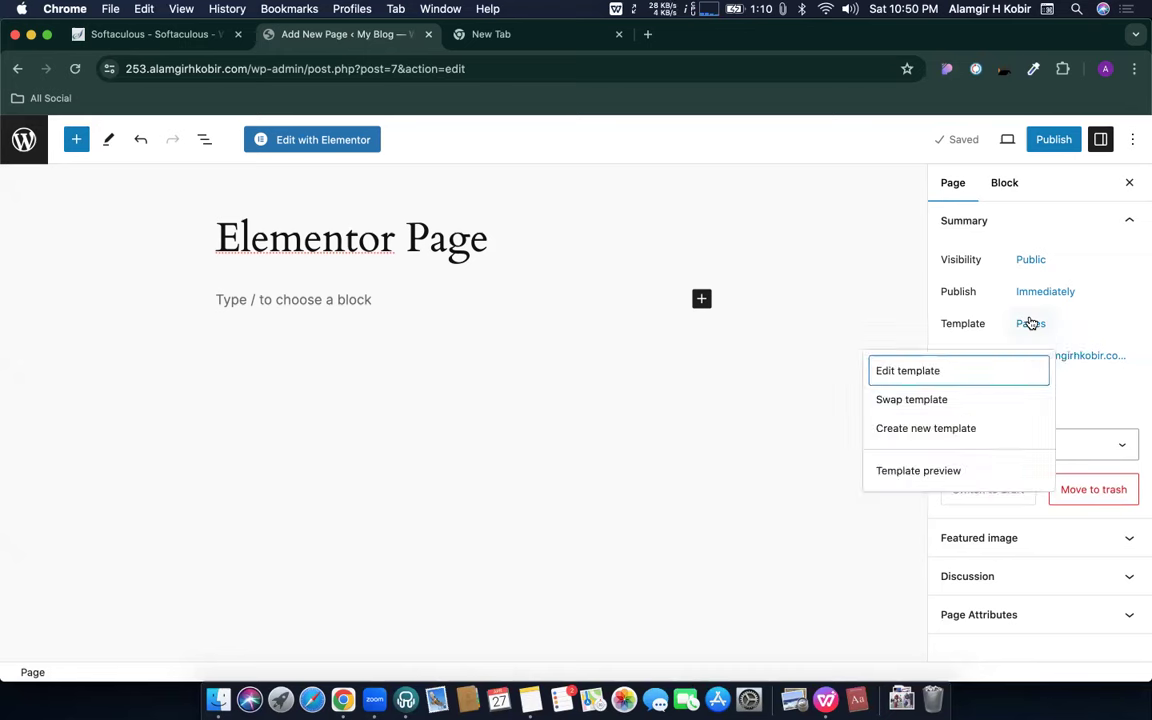
pyautogui.click(894, 373)
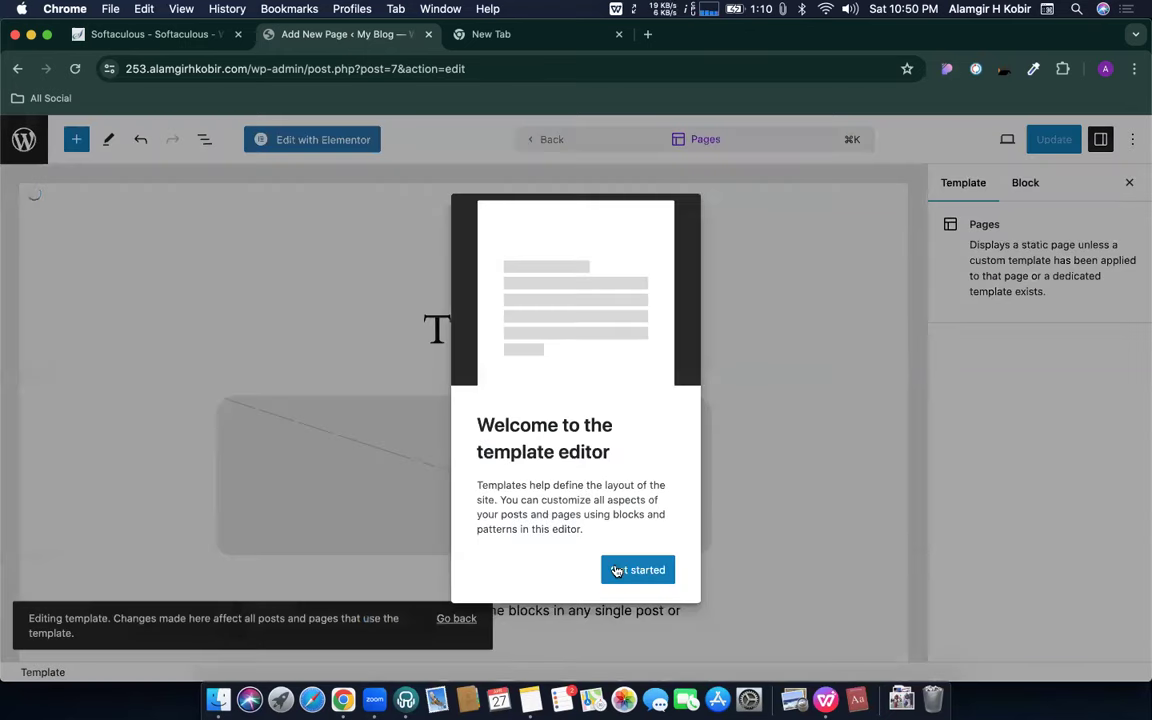
pyautogui.click(358, 194)
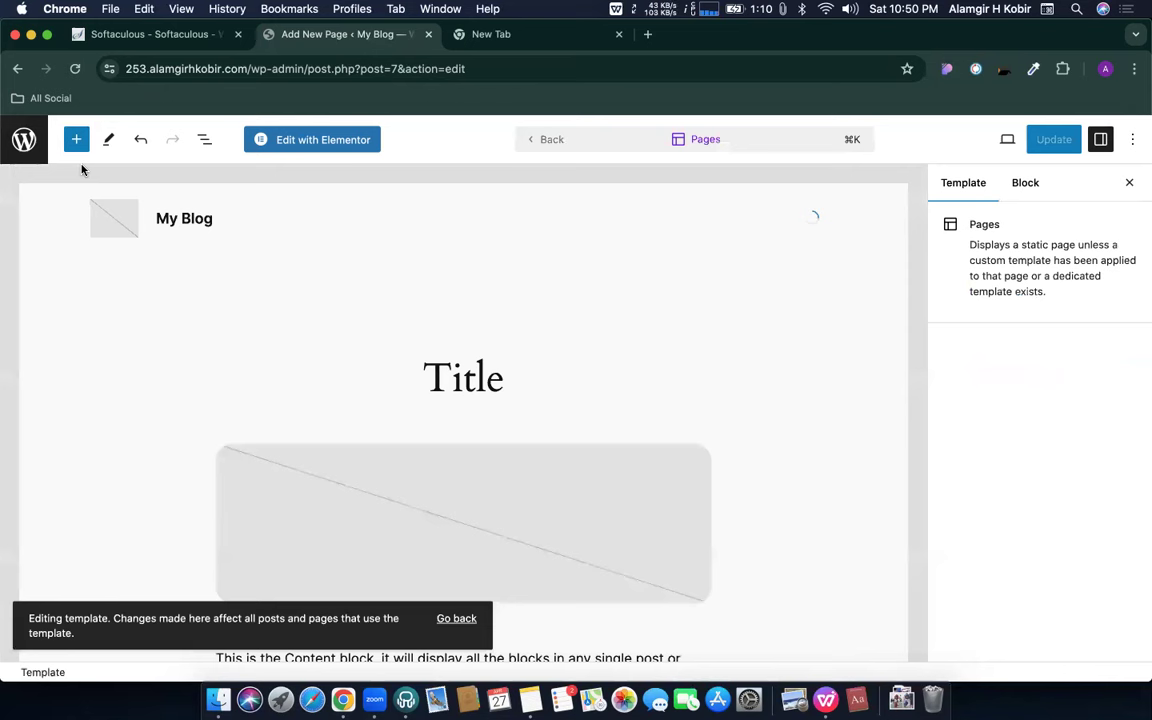
pyautogui.click(18, 68)
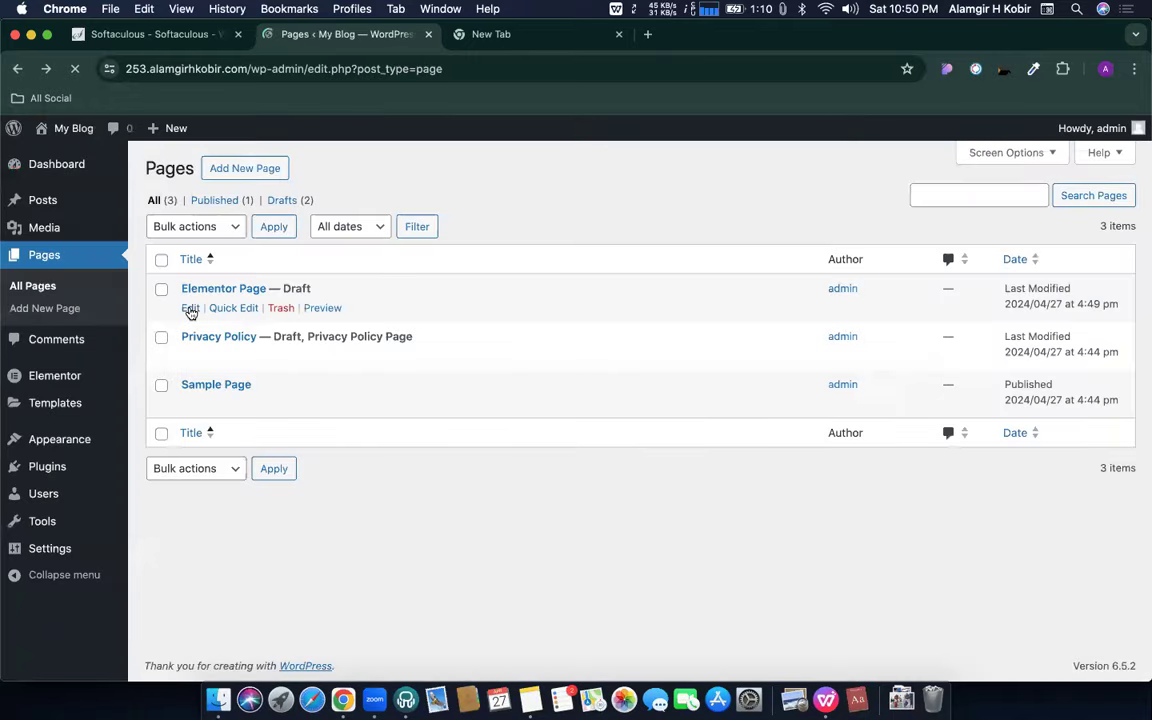
pyautogui.click(190, 310)
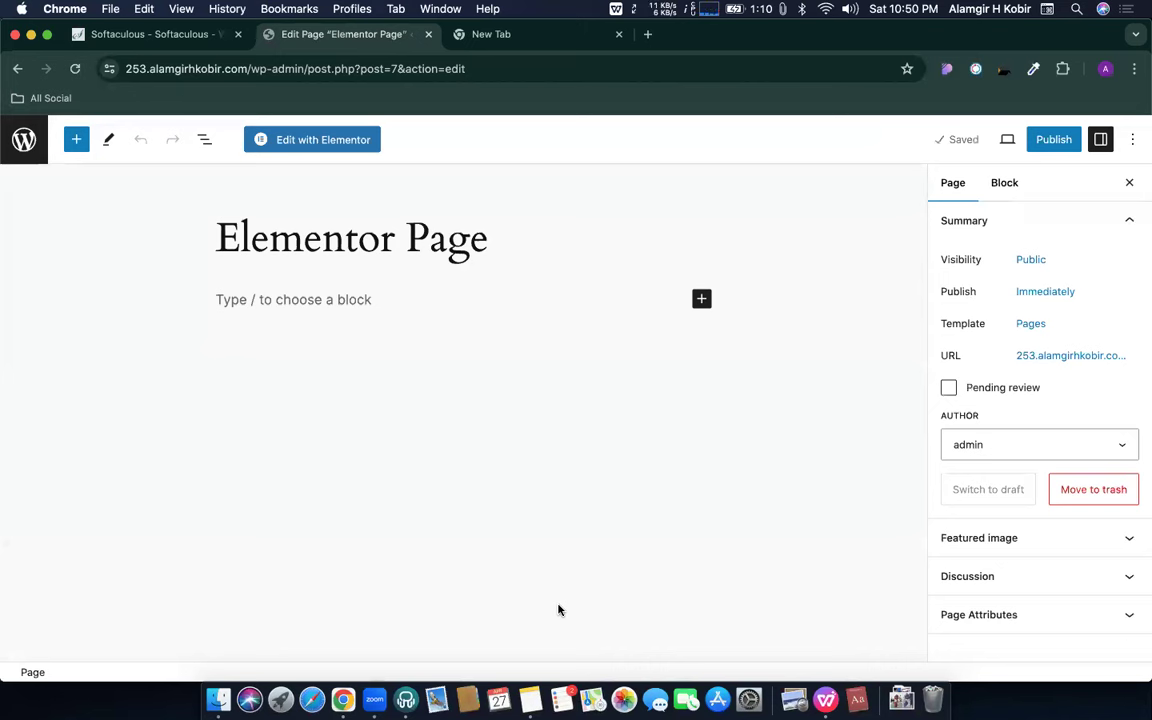
# - Examine the templates offered for swapping and the custom template creation form, closing both without applying anything
pyautogui.click(1040, 326)
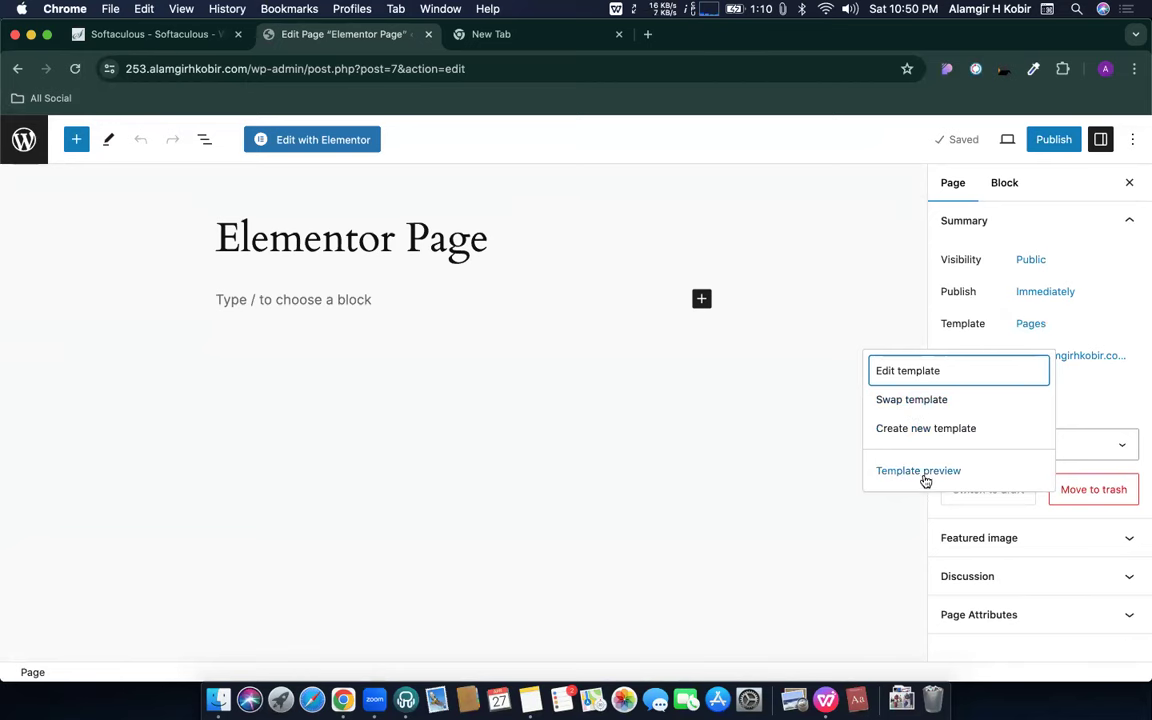
pyautogui.click(905, 401)
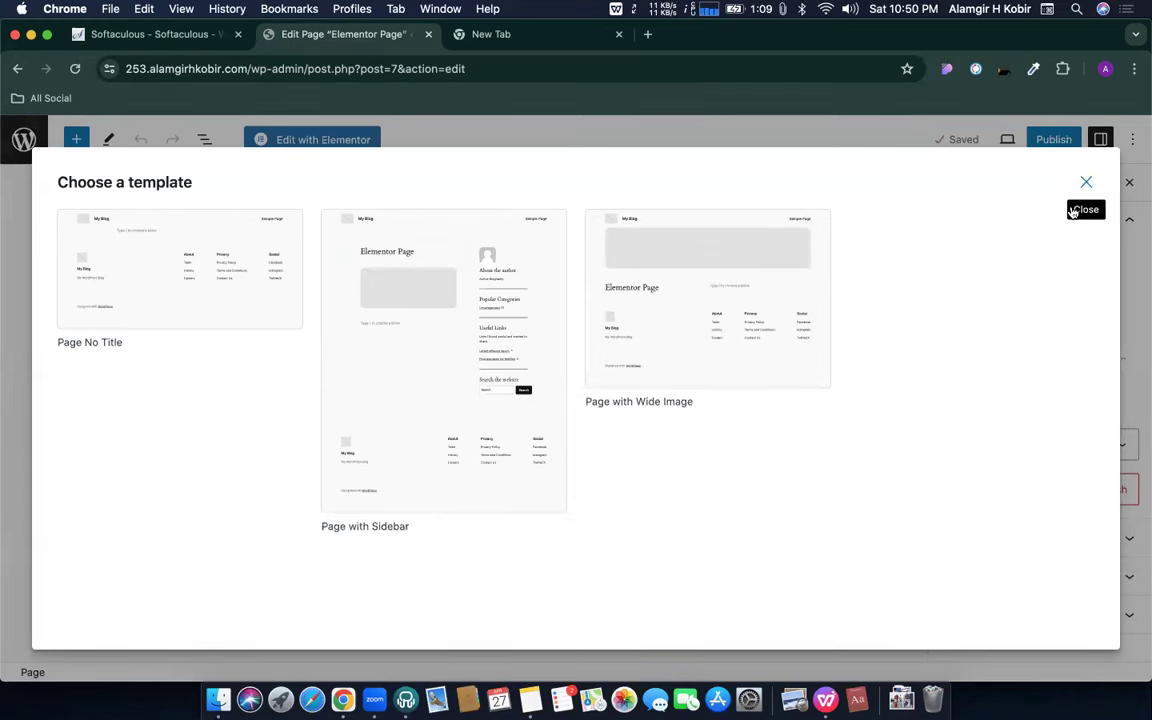
pyautogui.click(1086, 185)
pyautogui.click(955, 430)
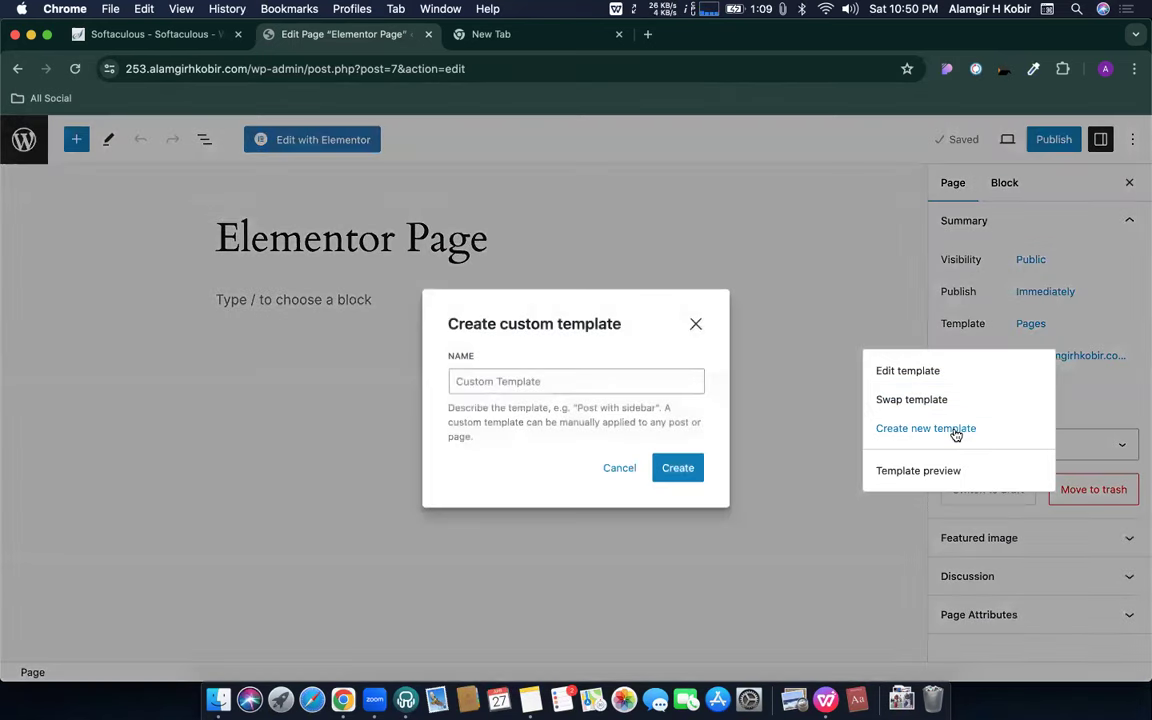
pyautogui.click(531, 380)
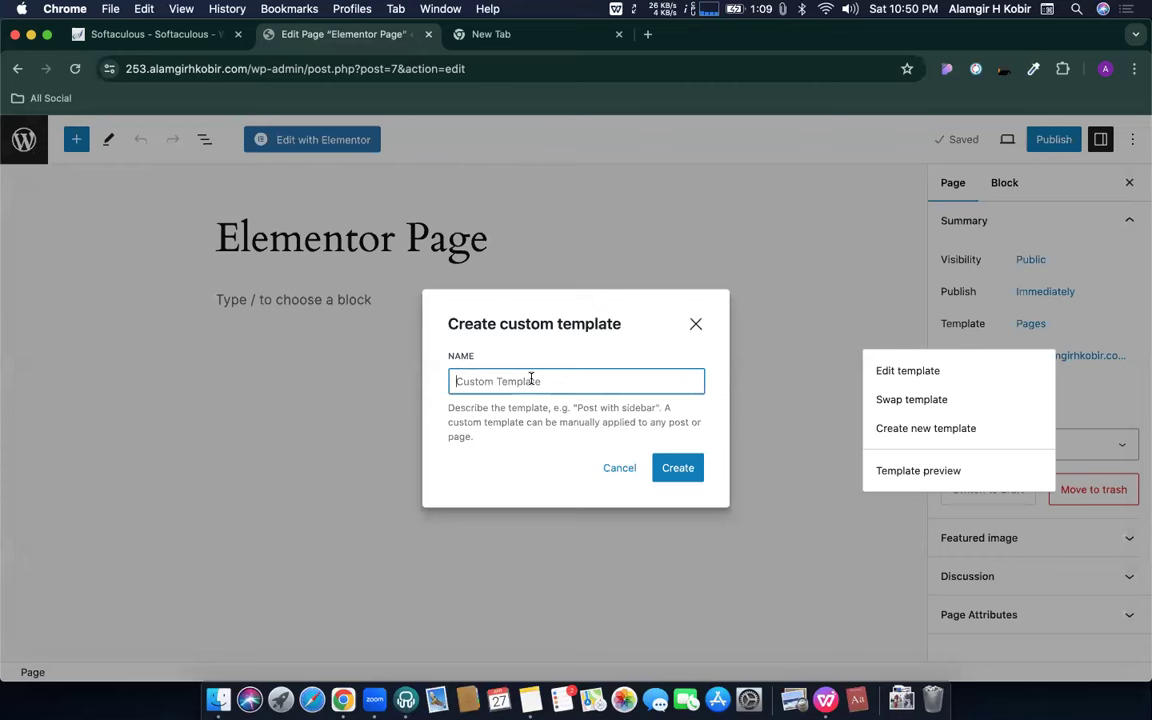
pyautogui.click(621, 469)
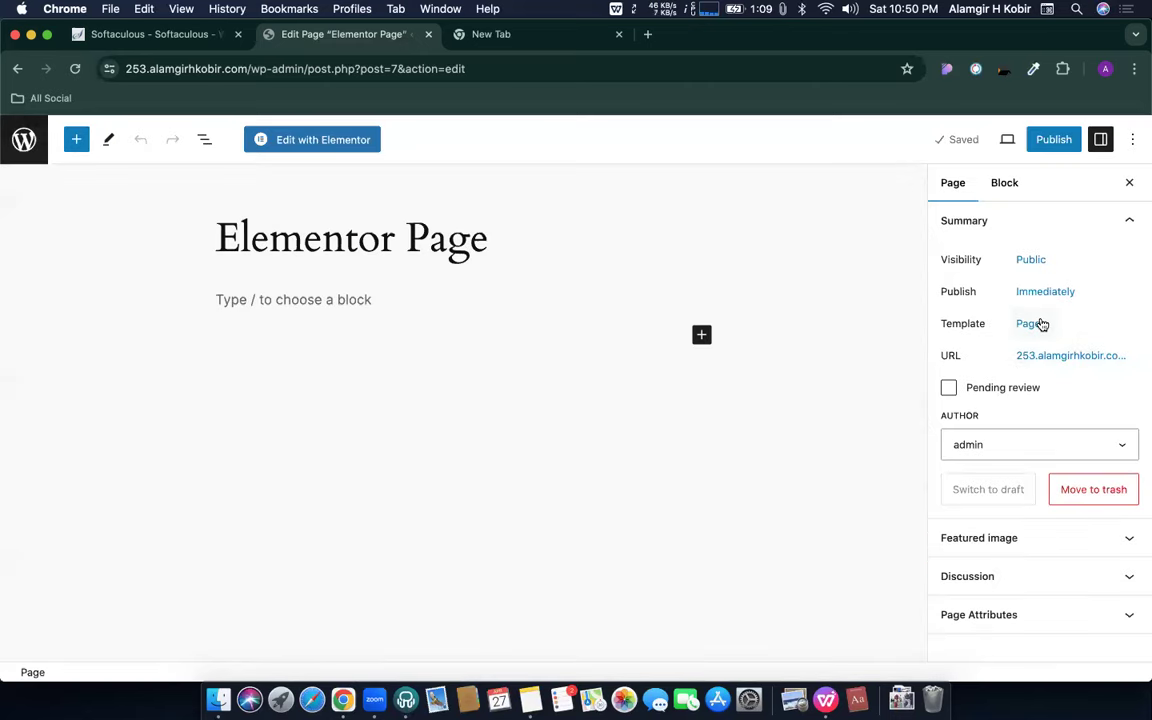
# - Check the page's swappable template choices once more and close the chooser
pyautogui.click(1036, 325)
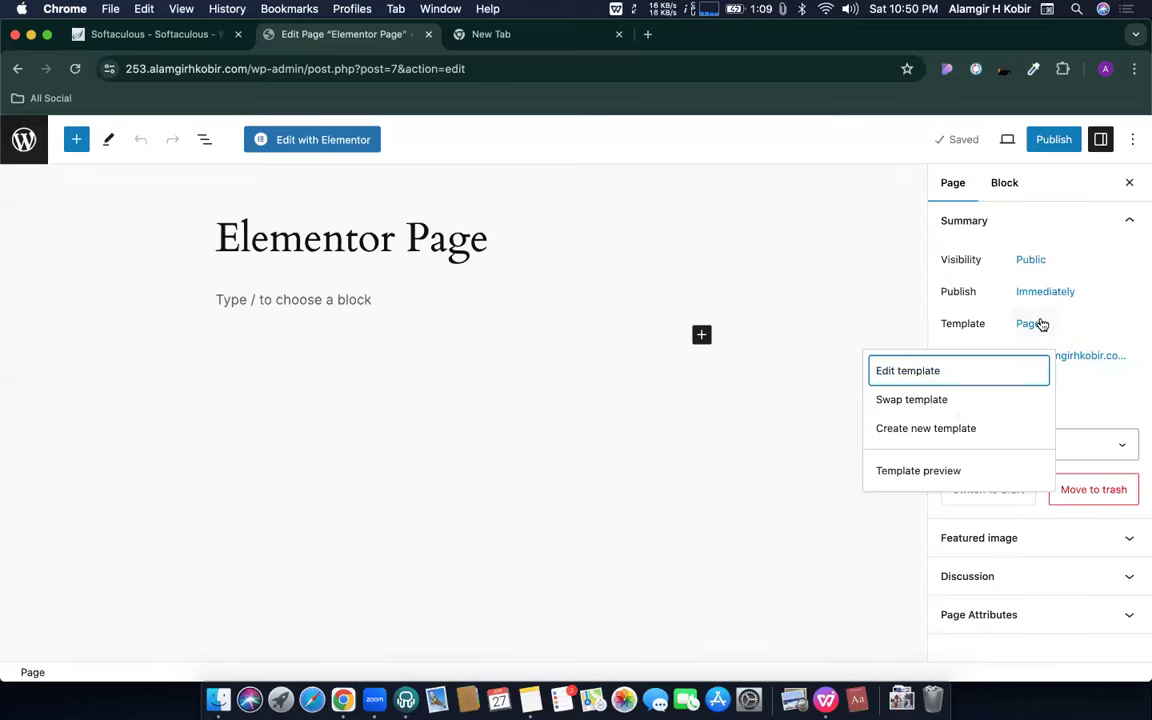
pyautogui.click(915, 403)
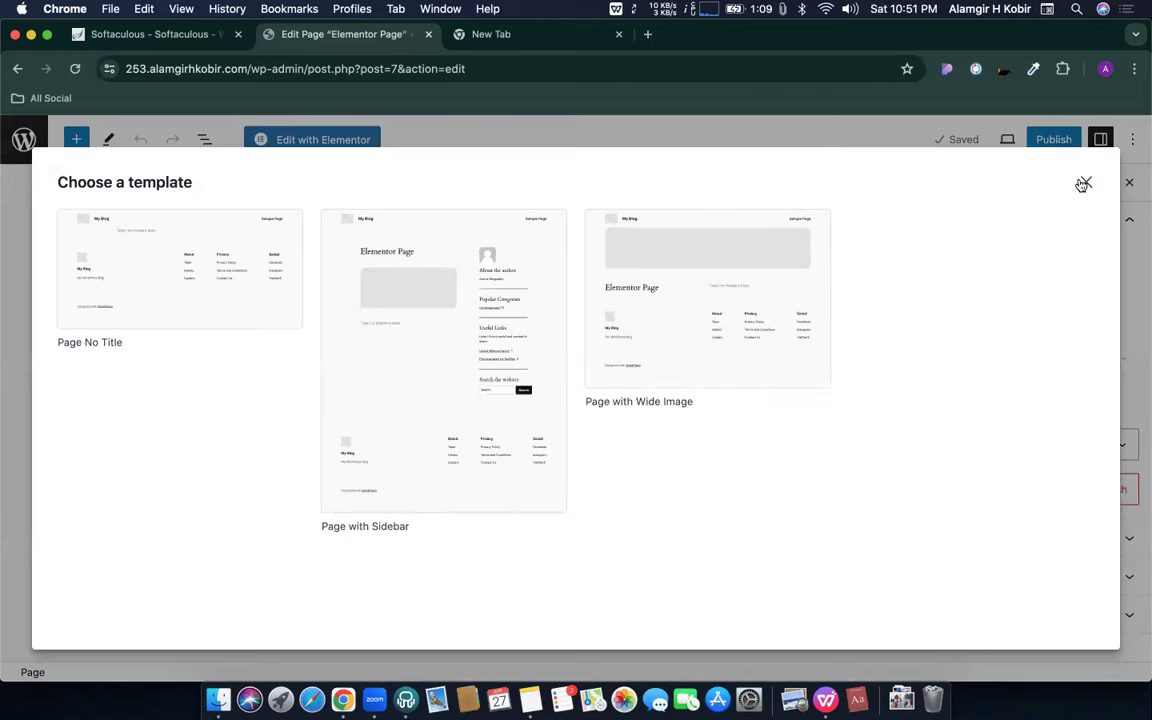
pyautogui.press('Escape')
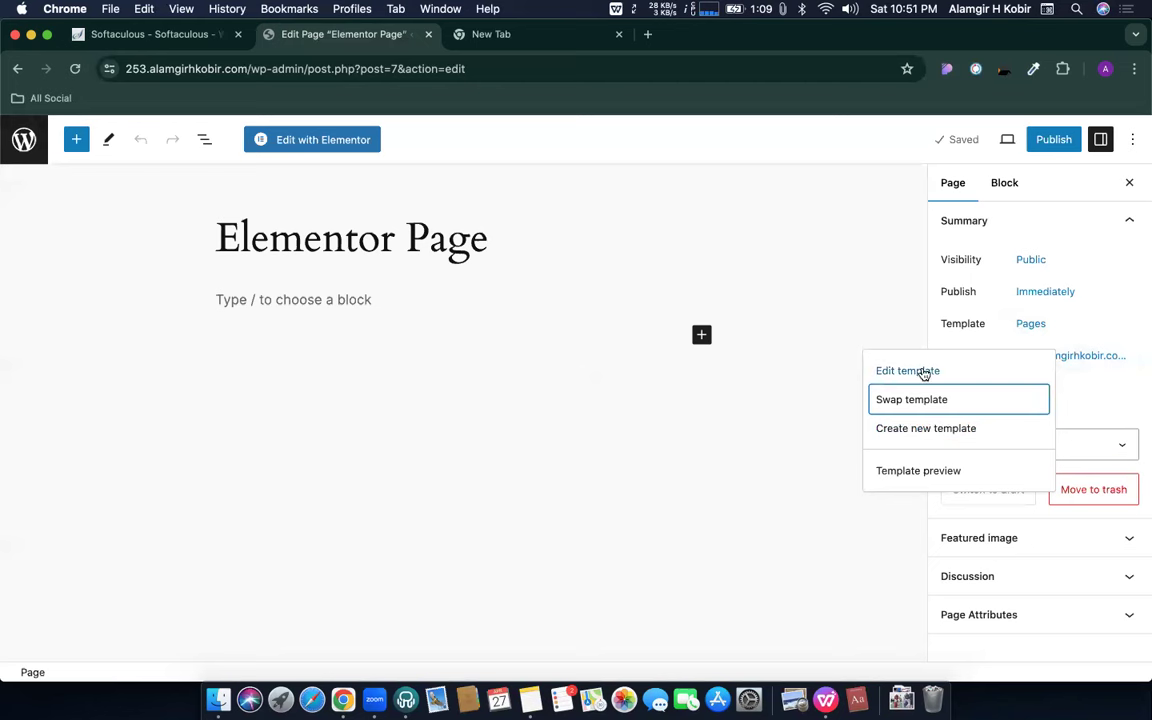
# - Turn on the template preview for Elementor Page, and check the custom template form and page attributes without changing them
pyautogui.click(918, 471)
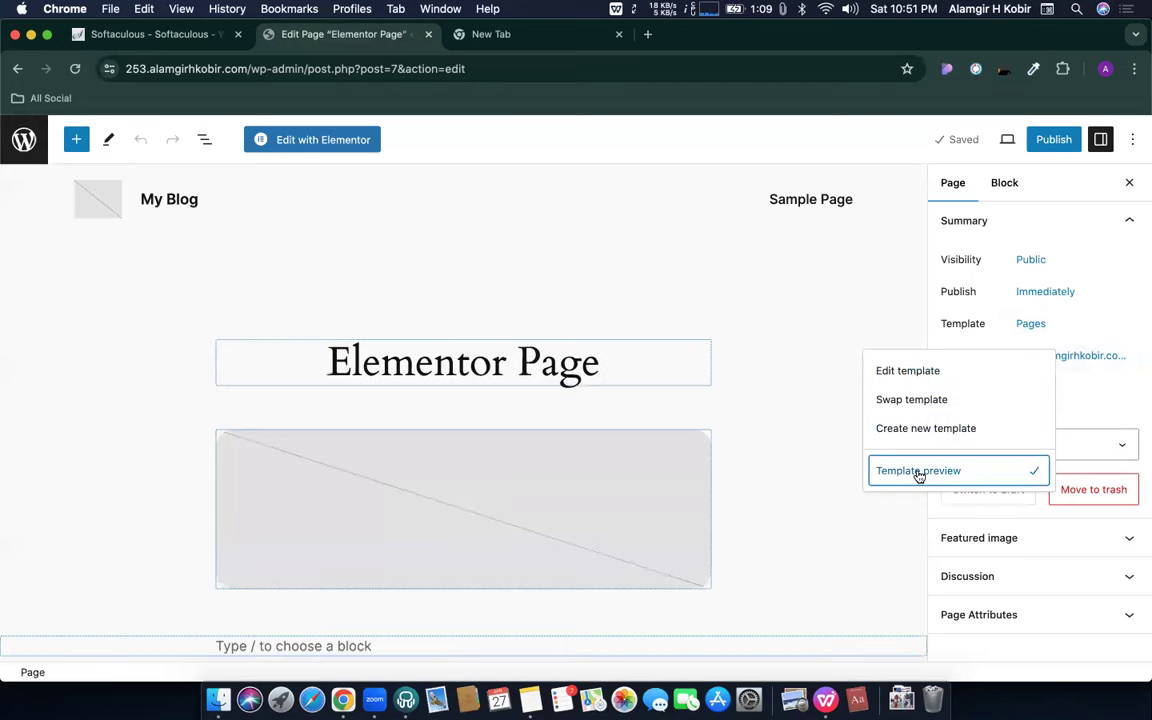
pyautogui.click(951, 429)
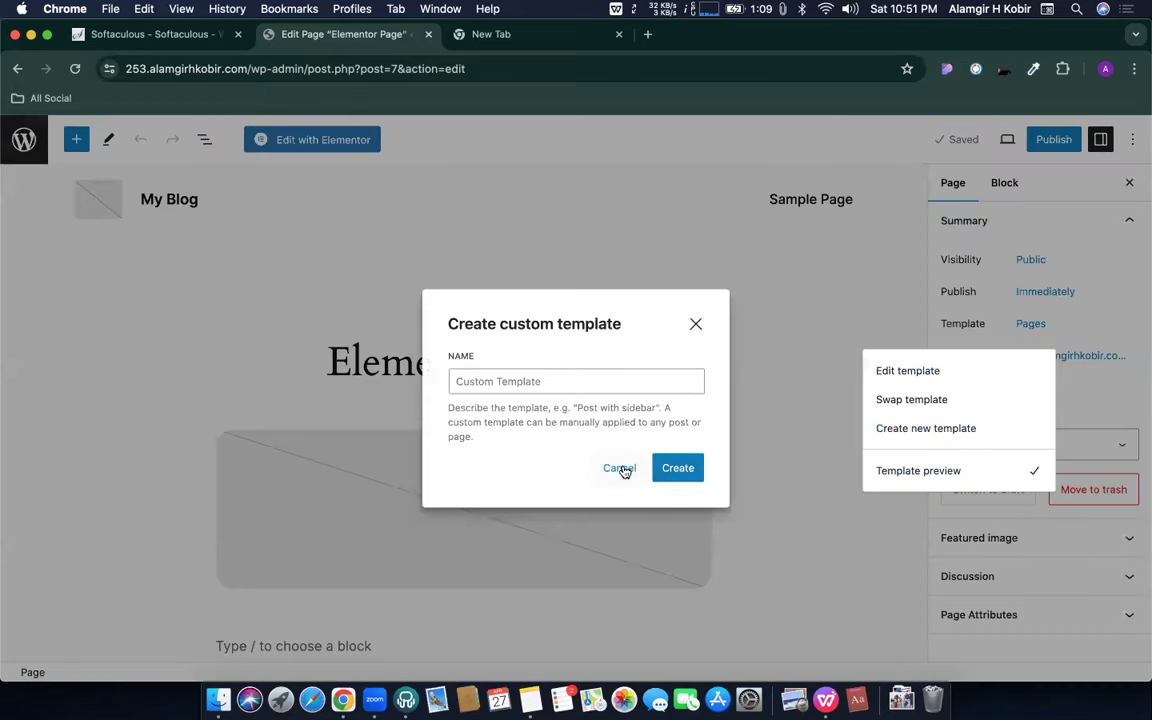
pyautogui.click(620, 469)
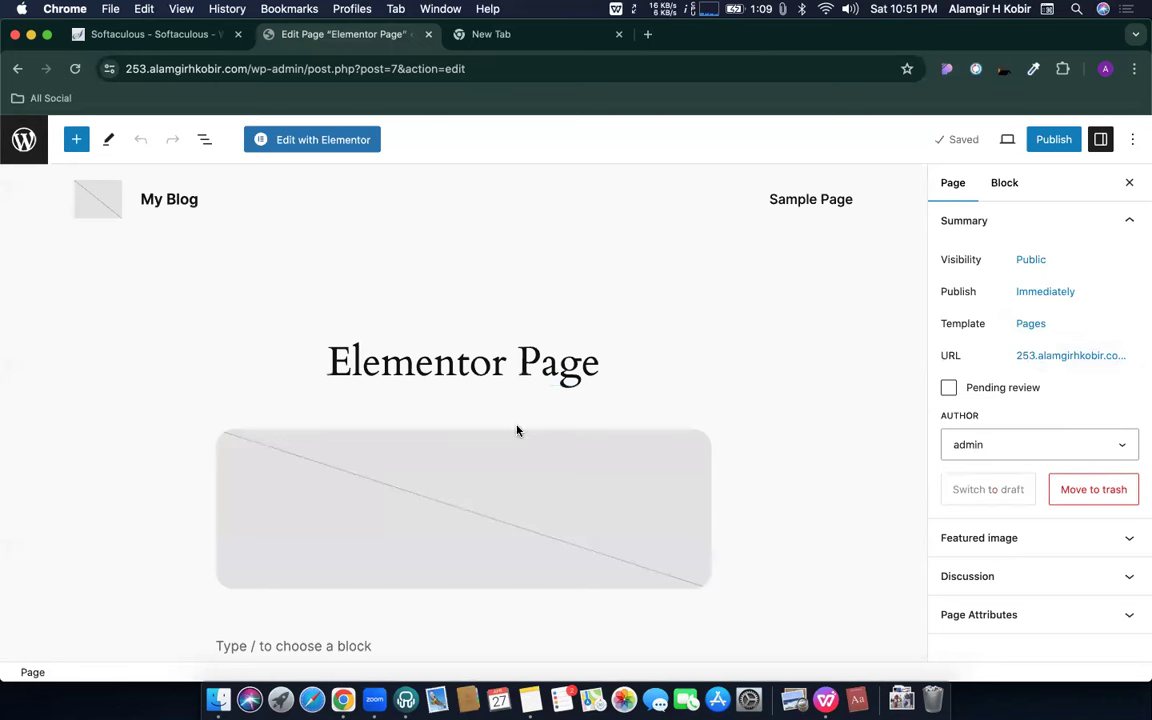
pyautogui.click(1000, 614)
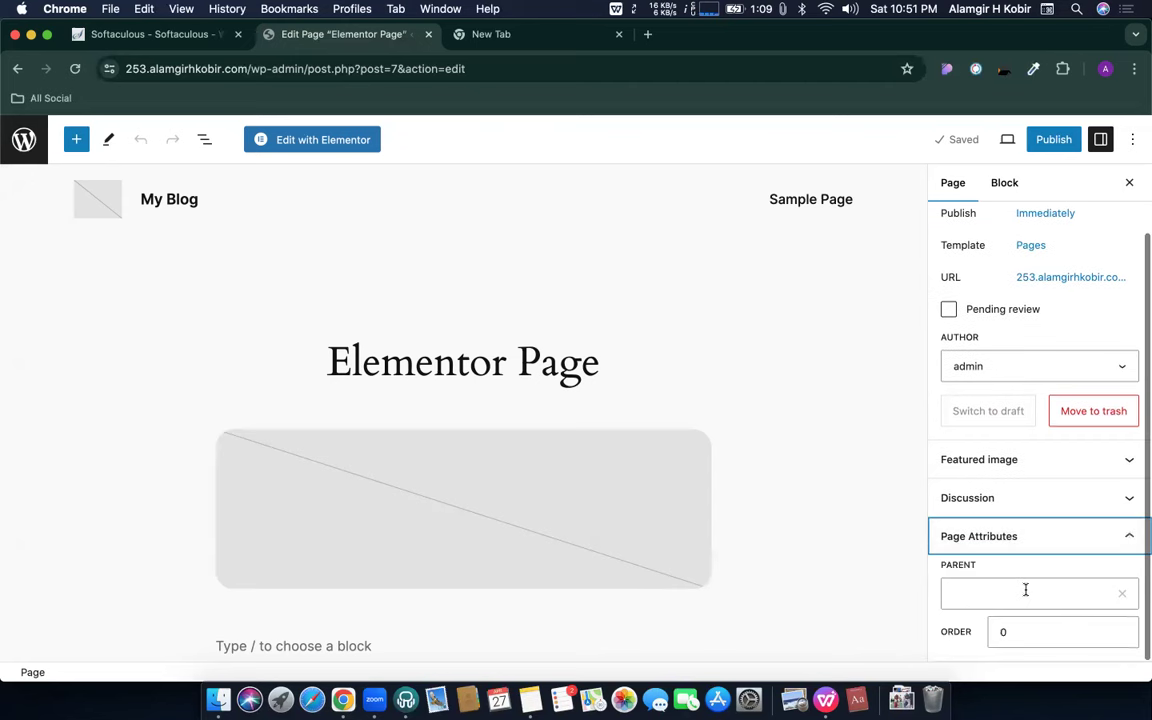
pyautogui.click(1018, 537)
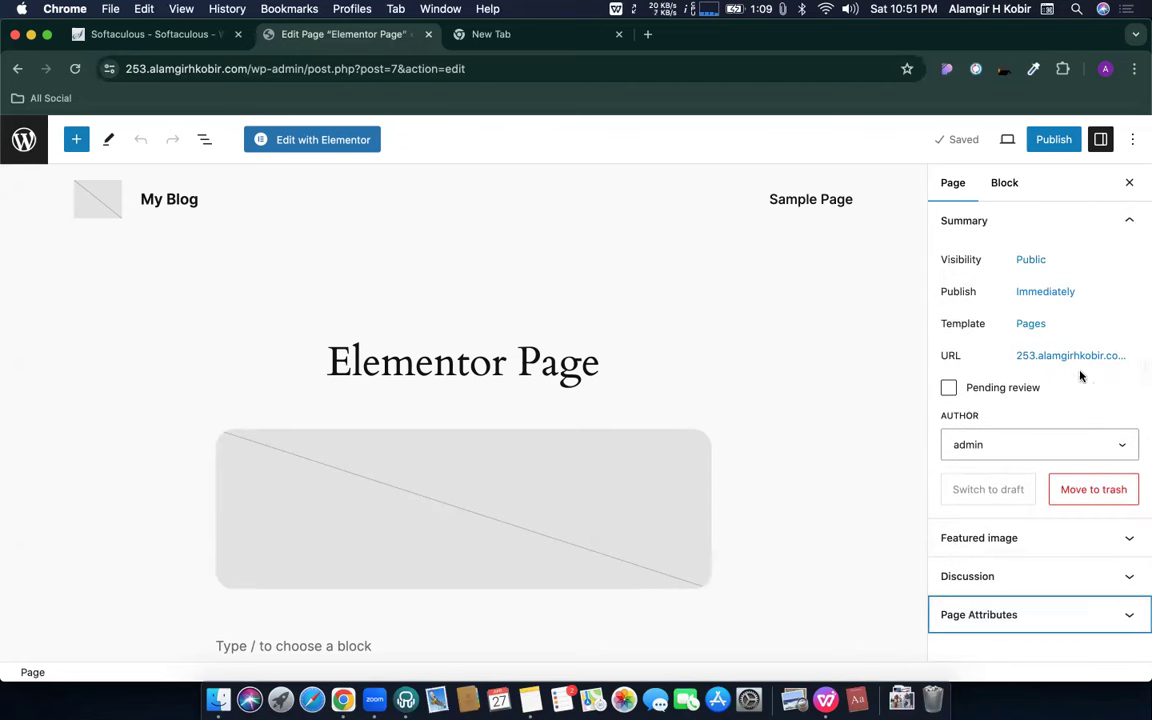
# - Inspect the Pages template in the template editor without changing it, and return to the page list
pyautogui.click(1033, 326)
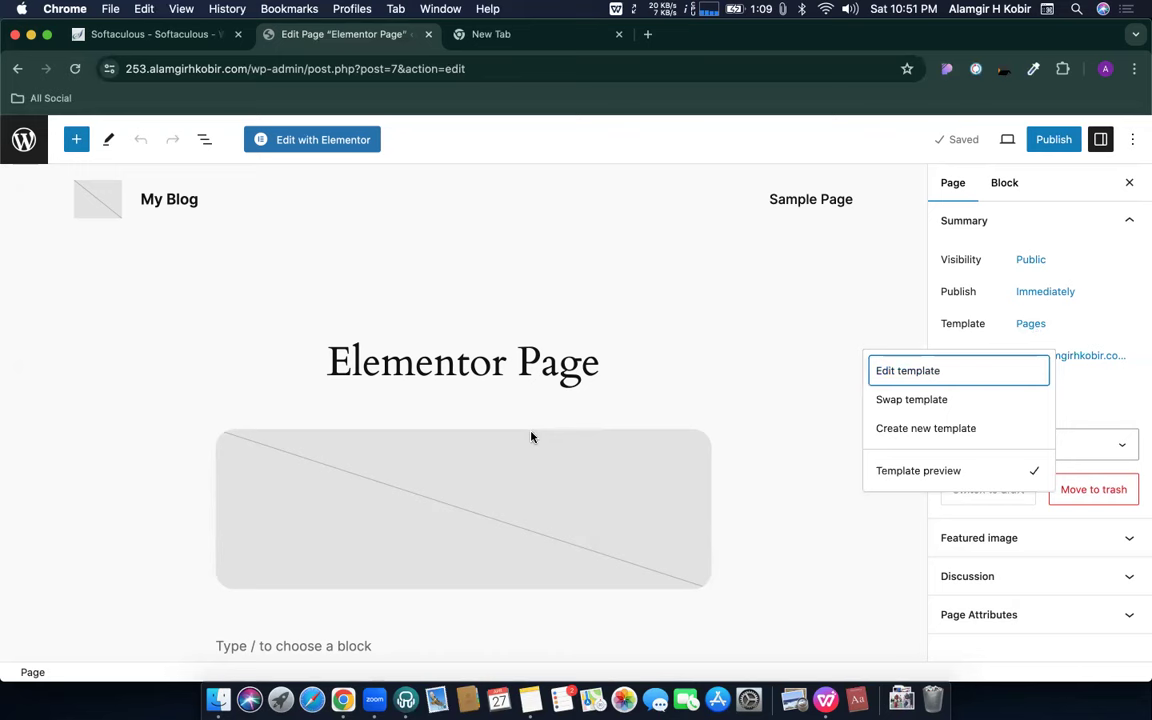
pyautogui.click(909, 372)
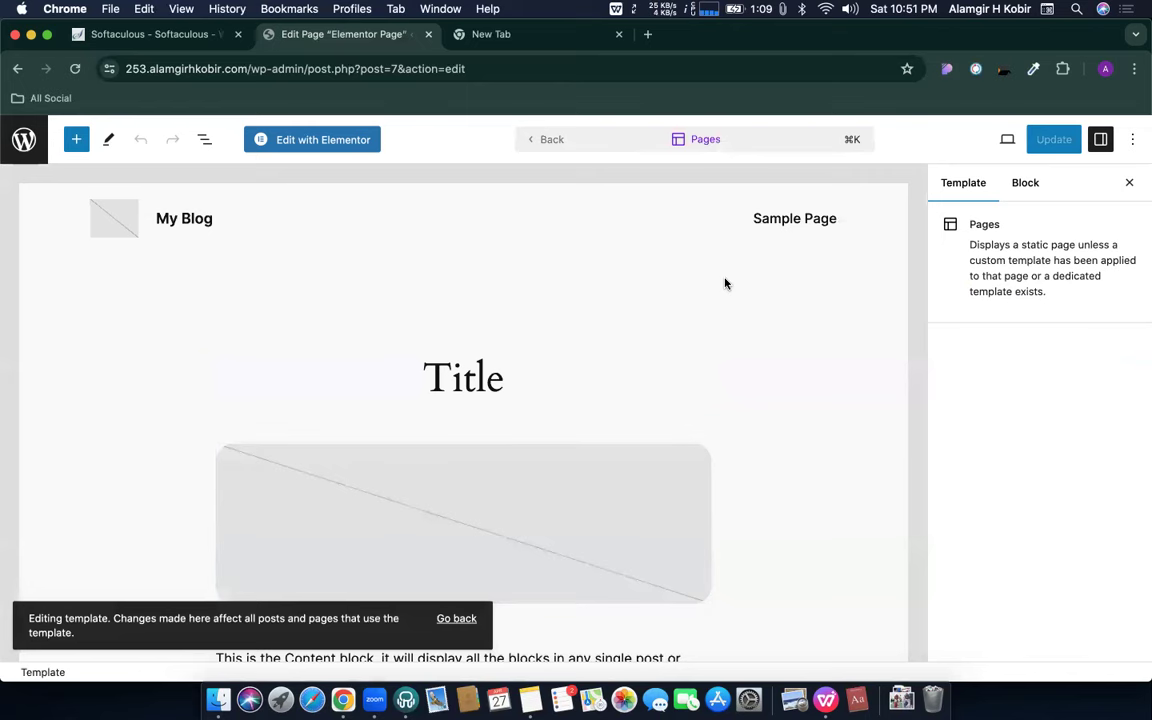
pyautogui.click(695, 140)
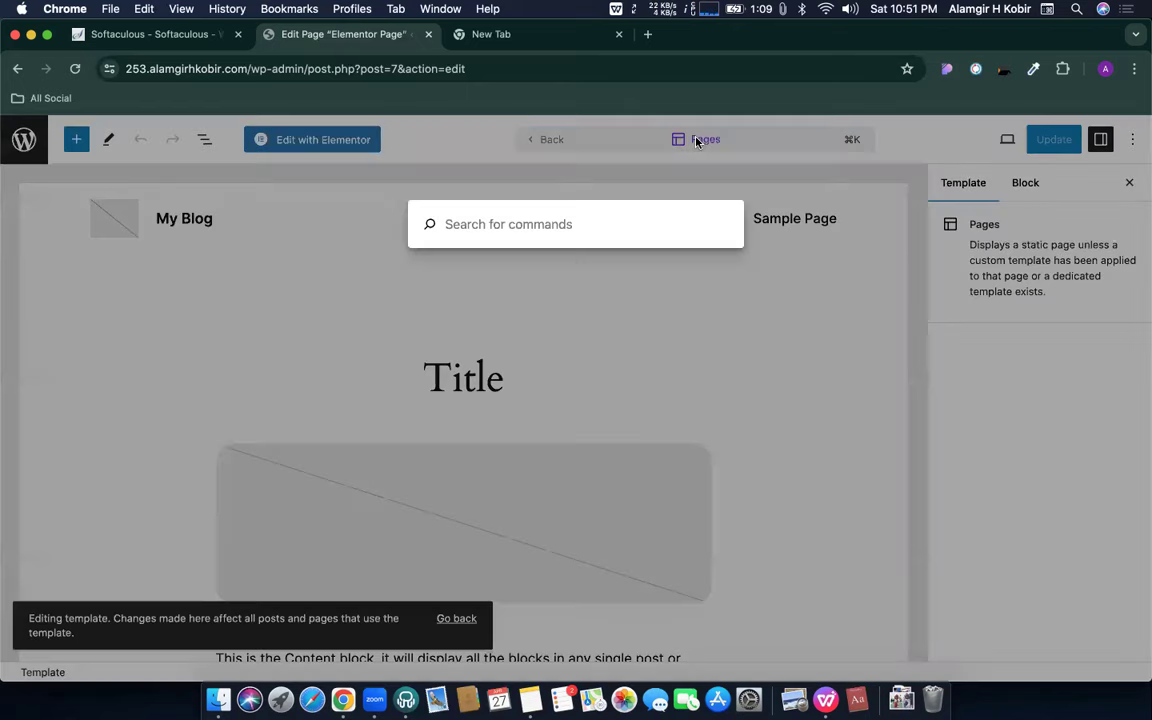
pyautogui.click(560, 318)
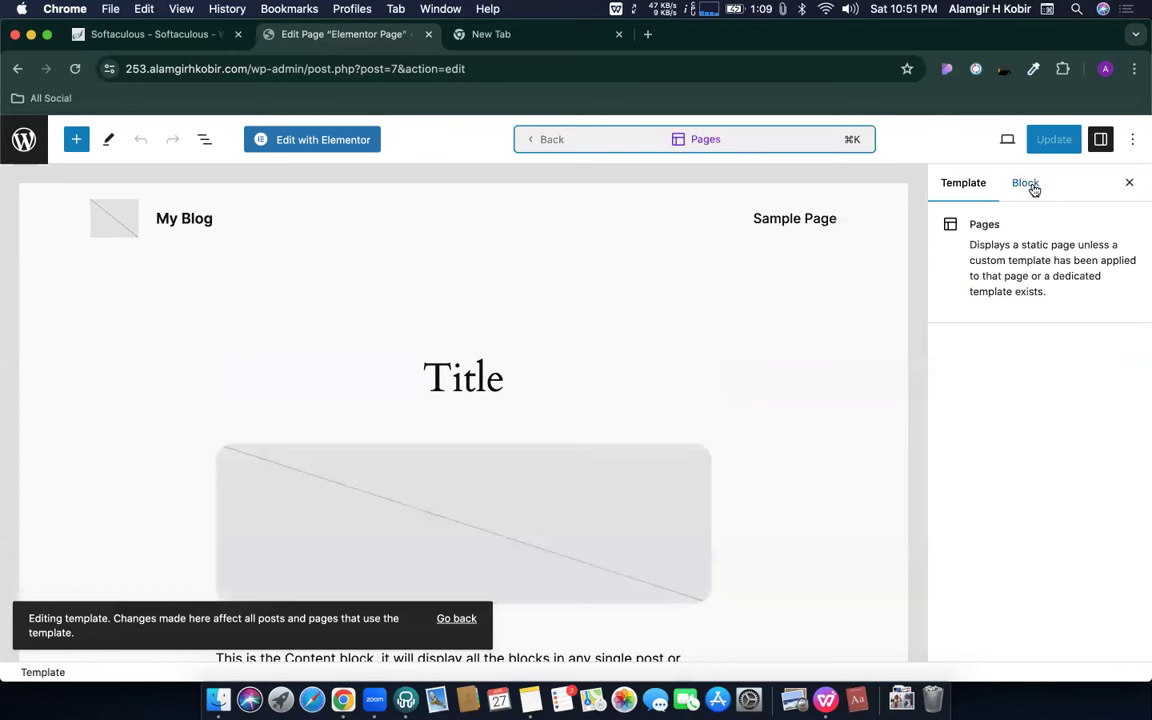
pyautogui.click(1125, 183)
pyautogui.click(25, 139)
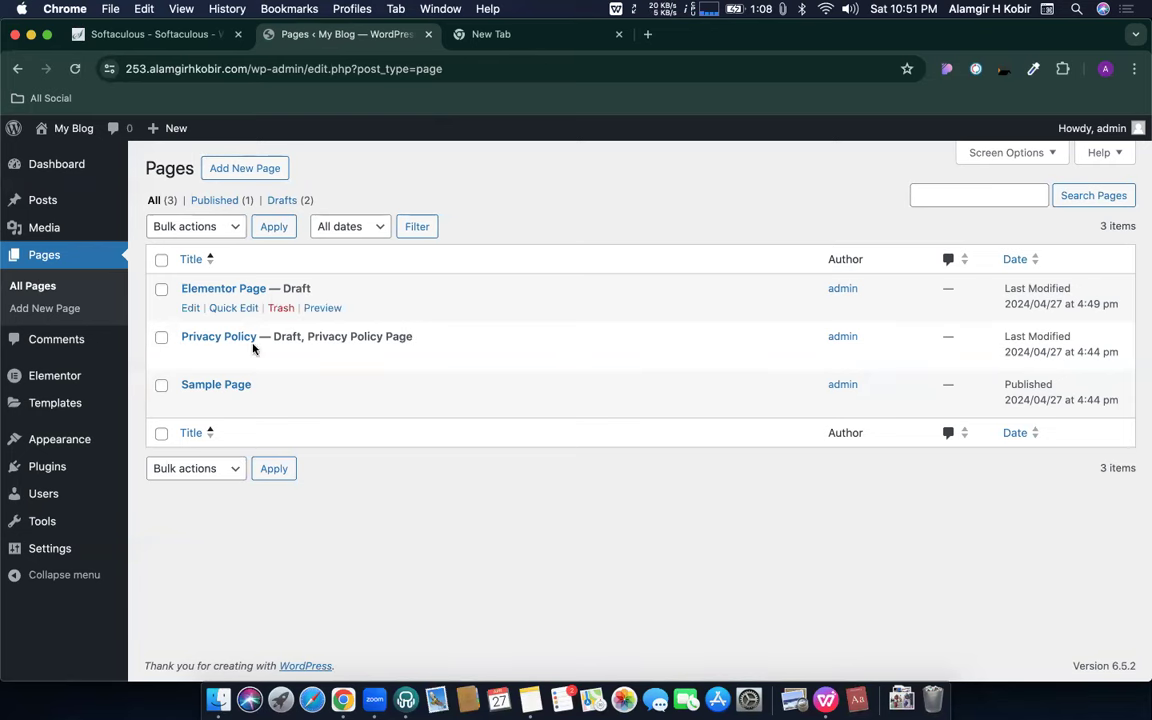
# - Publish Elementor Page and open it in the Elementor editor
pyautogui.moveTo(55, 470)
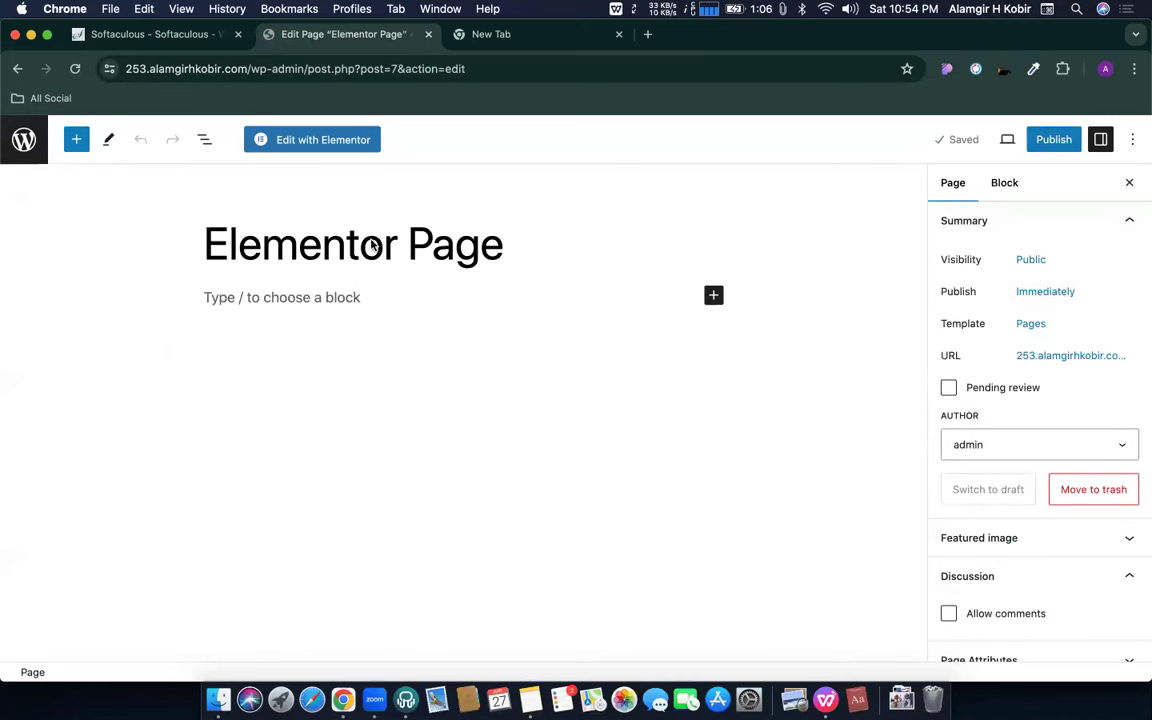
pyautogui.click(1064, 146)
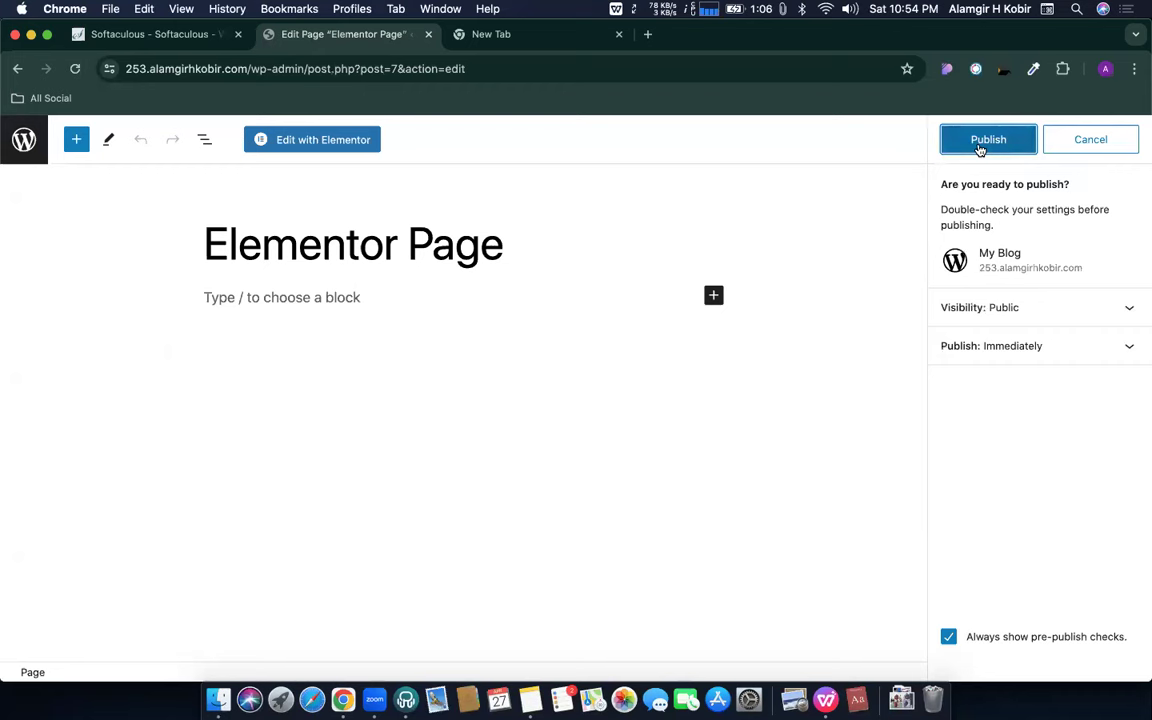
pyautogui.click(978, 147)
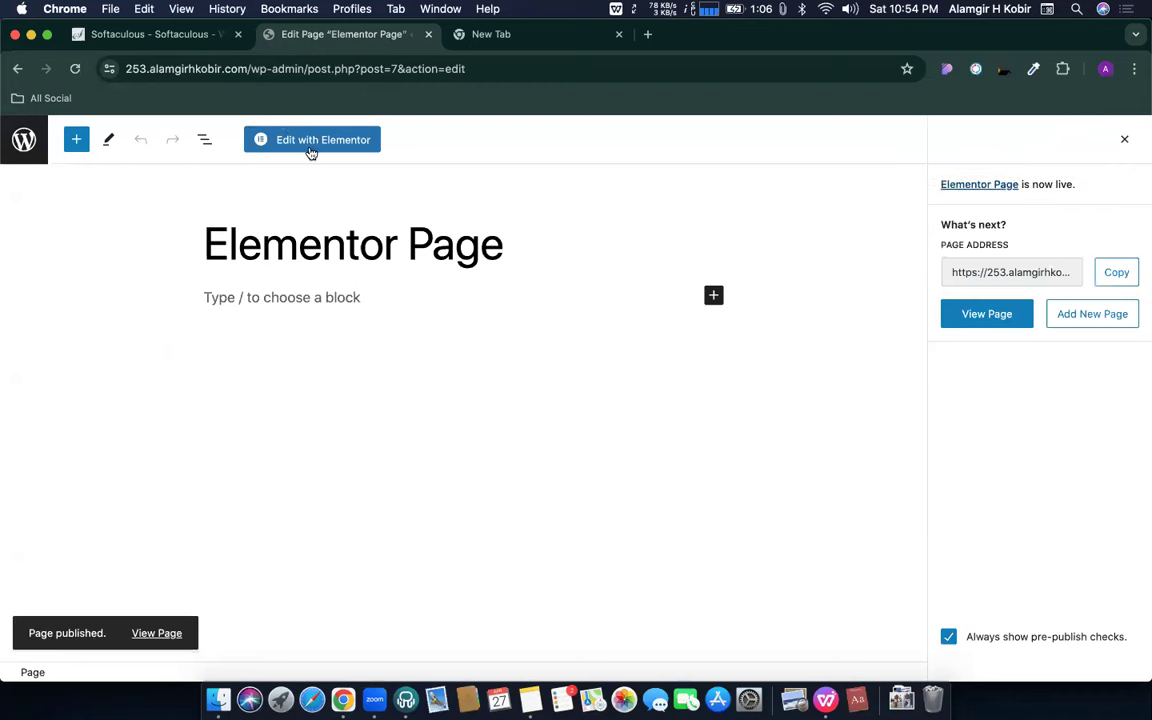
pyautogui.click(309, 145)
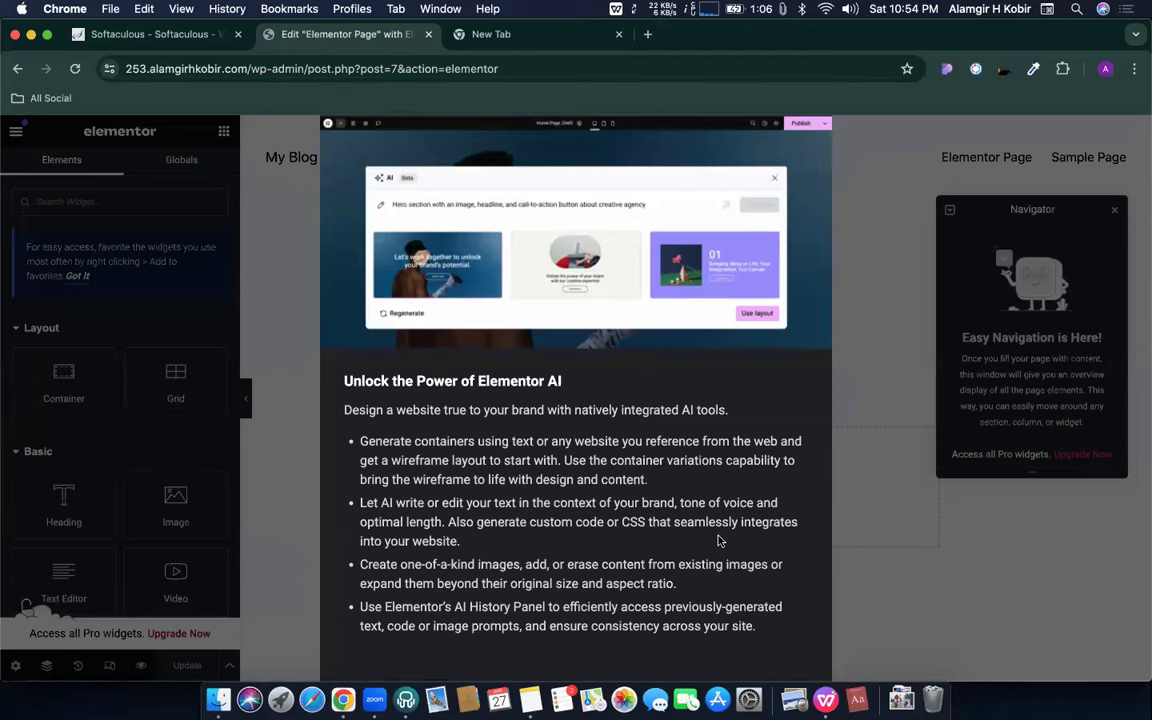
# - Reduce the browser zoom to 80% and dismiss the Elementor AI notification
pyautogui.press('super+minus')
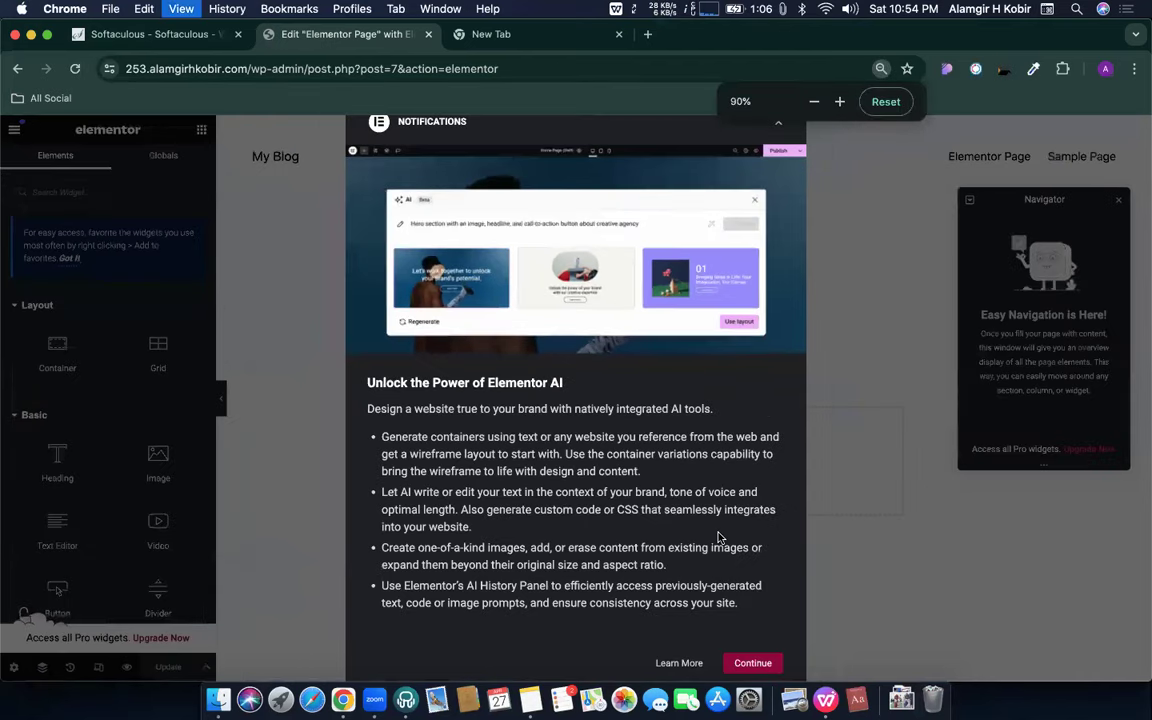
pyautogui.press('super+minus')
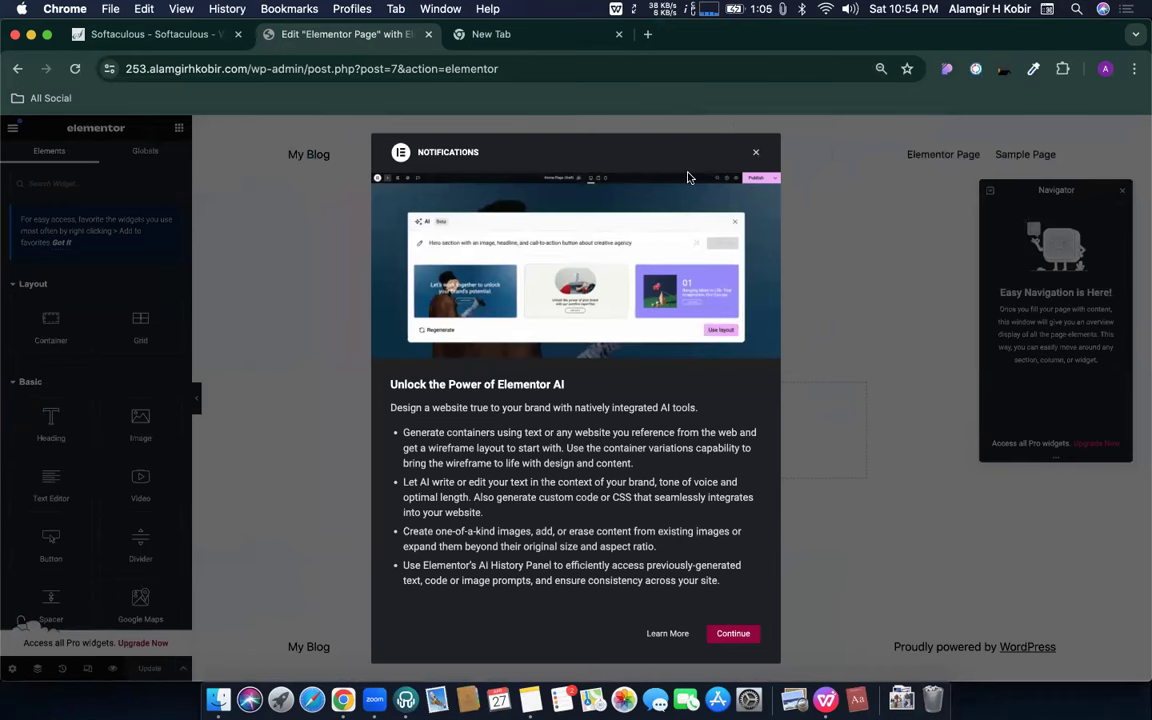
pyautogui.press('super+0')
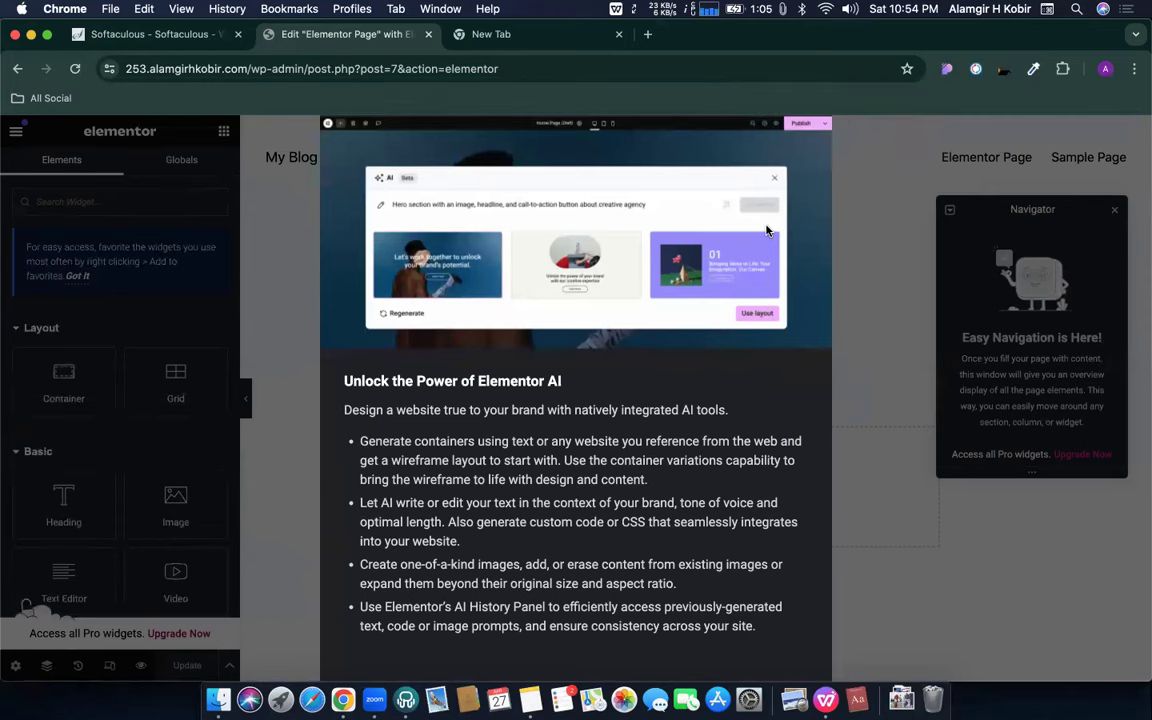
pyautogui.press('super+minus')
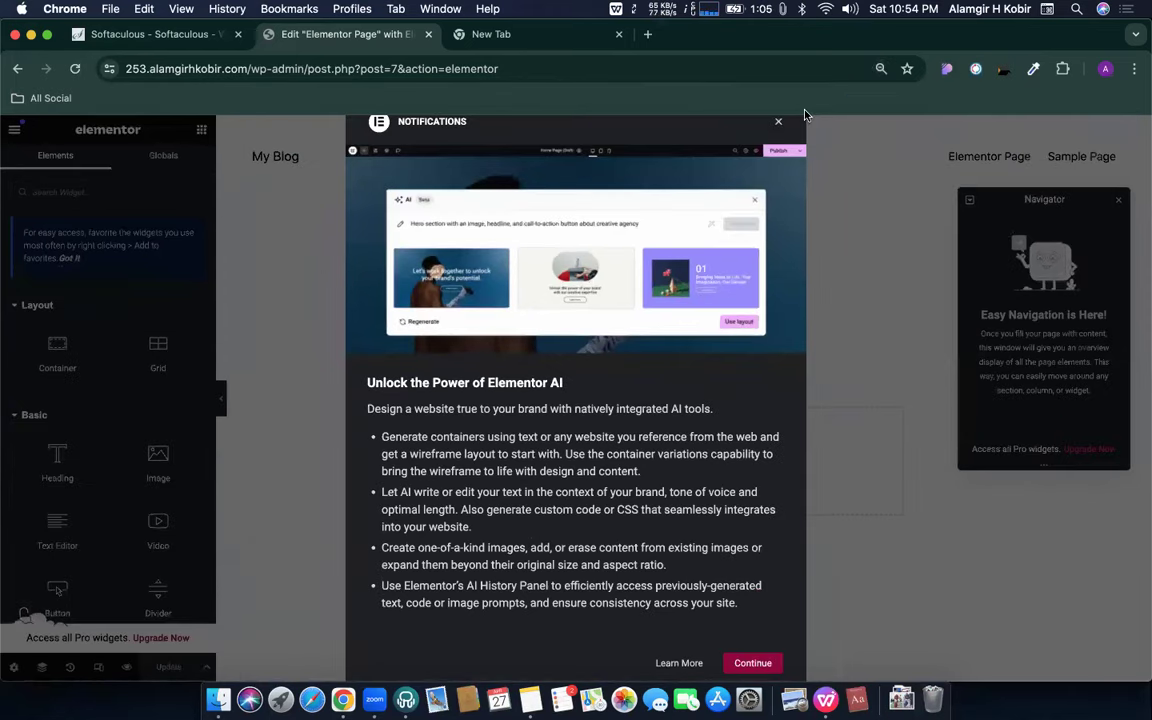
pyautogui.click(1133, 69)
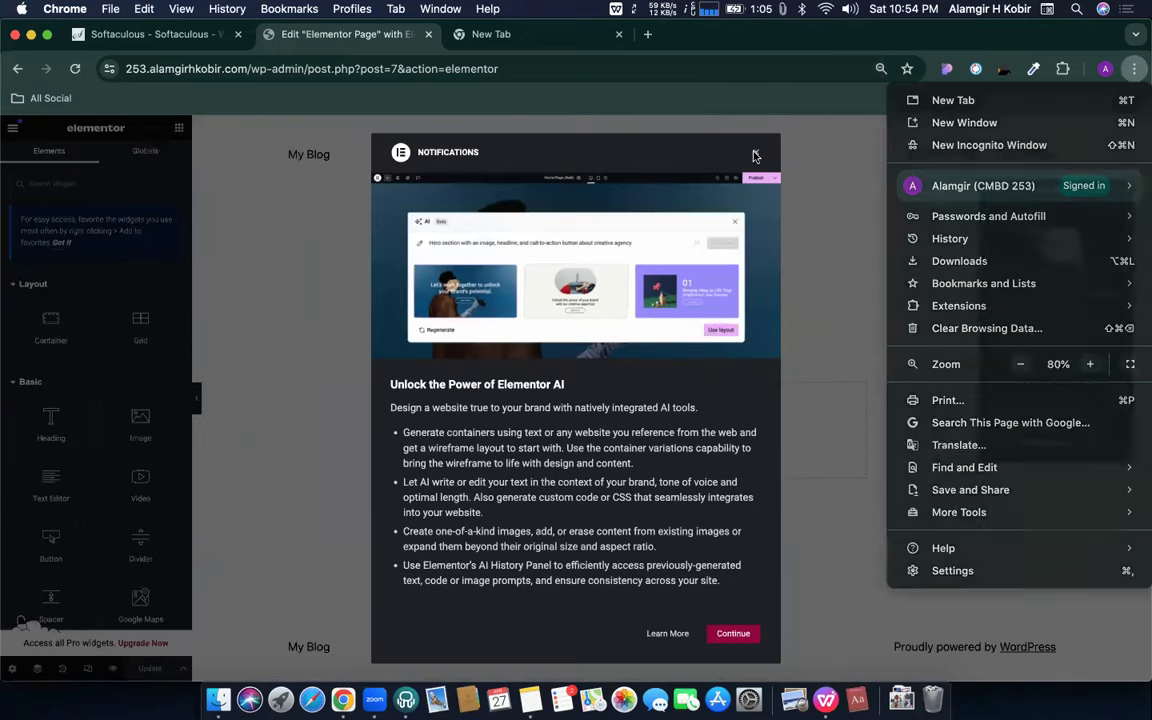
pyautogui.click(755, 156)
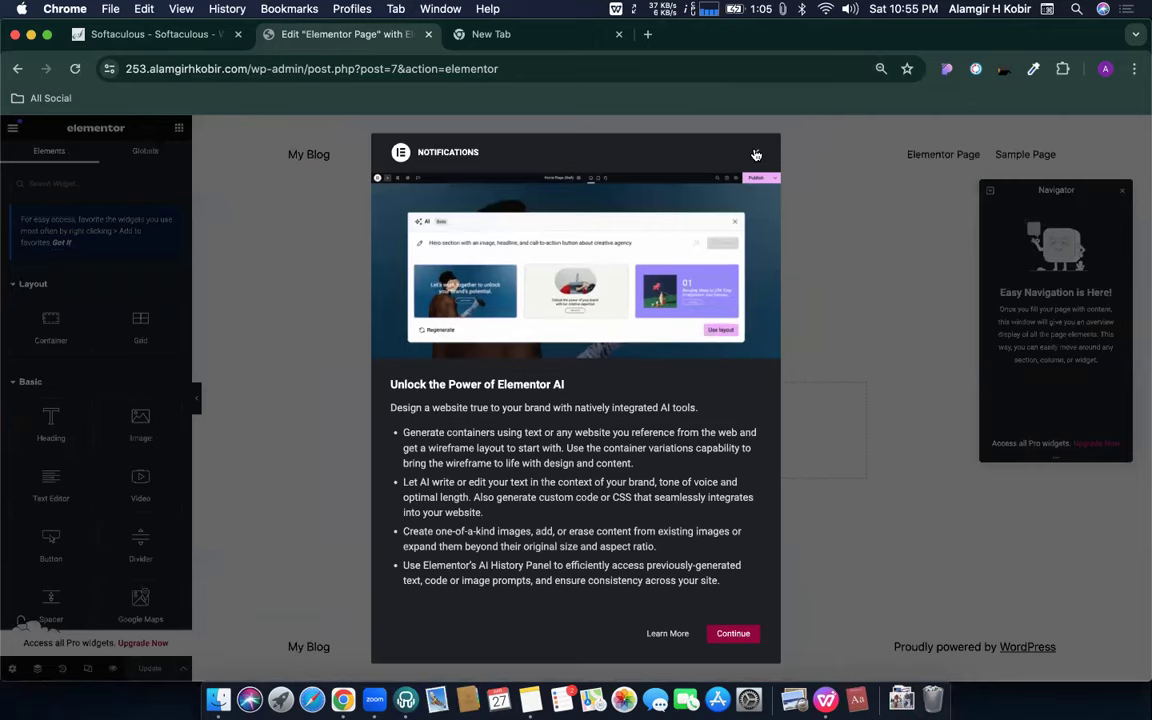
pyautogui.click(756, 155)
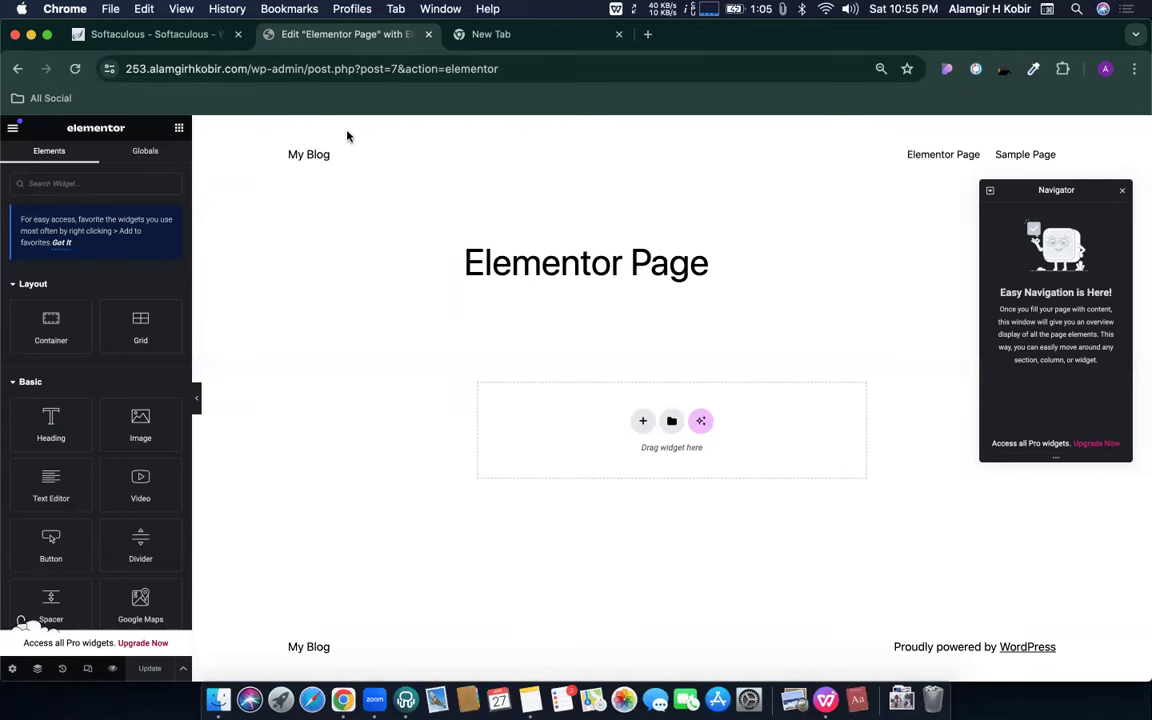
# - Set the page layout to Elementor Canvas in the page settings and update the page
pyautogui.scroll(-1, 550, 329)
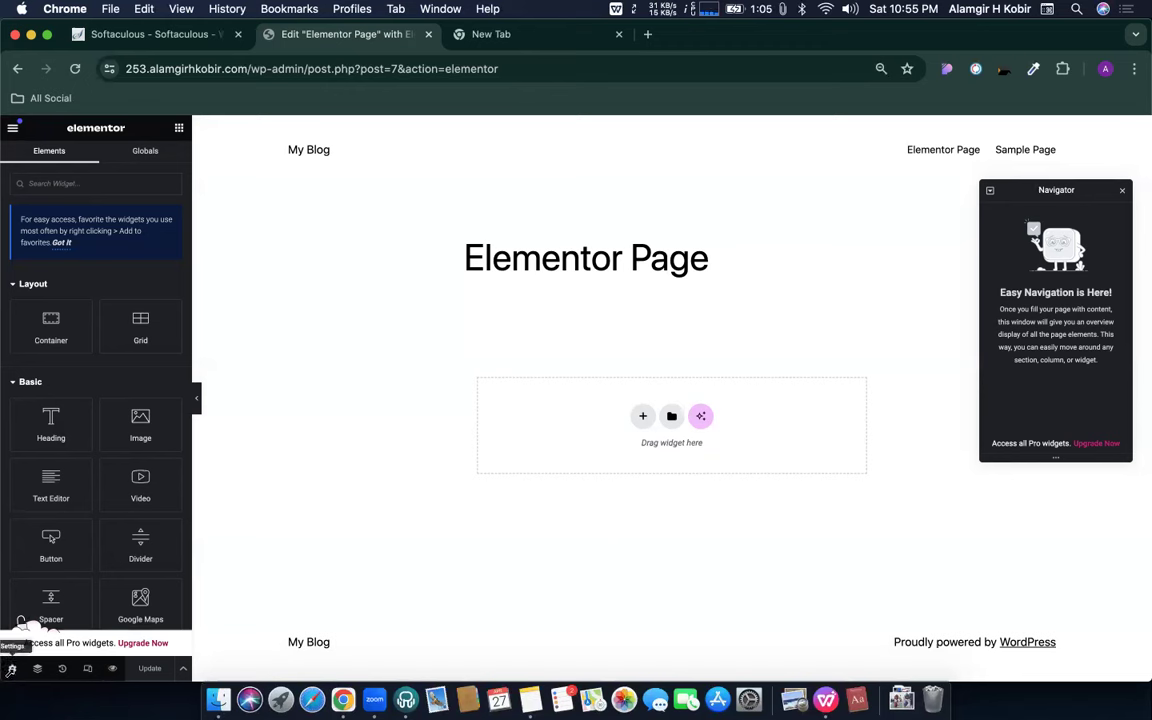
pyautogui.click(11, 669)
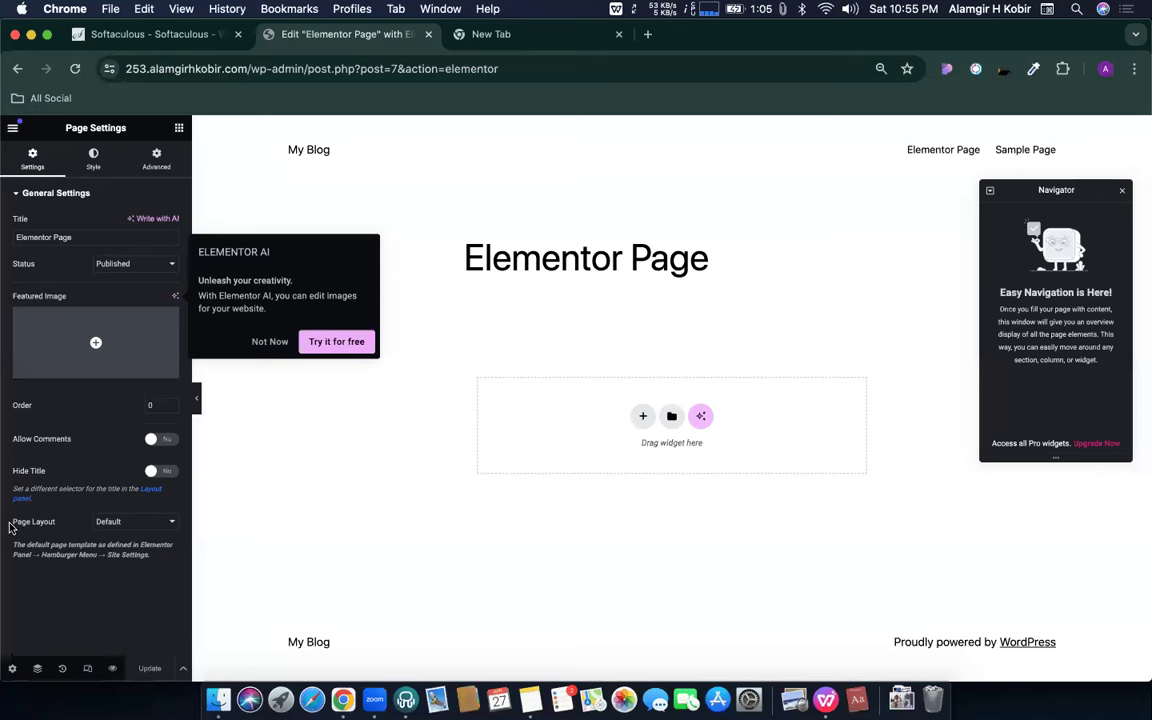
pyautogui.moveTo(18, 522); pyautogui.dragTo(44, 533)
pyautogui.click(106, 534)
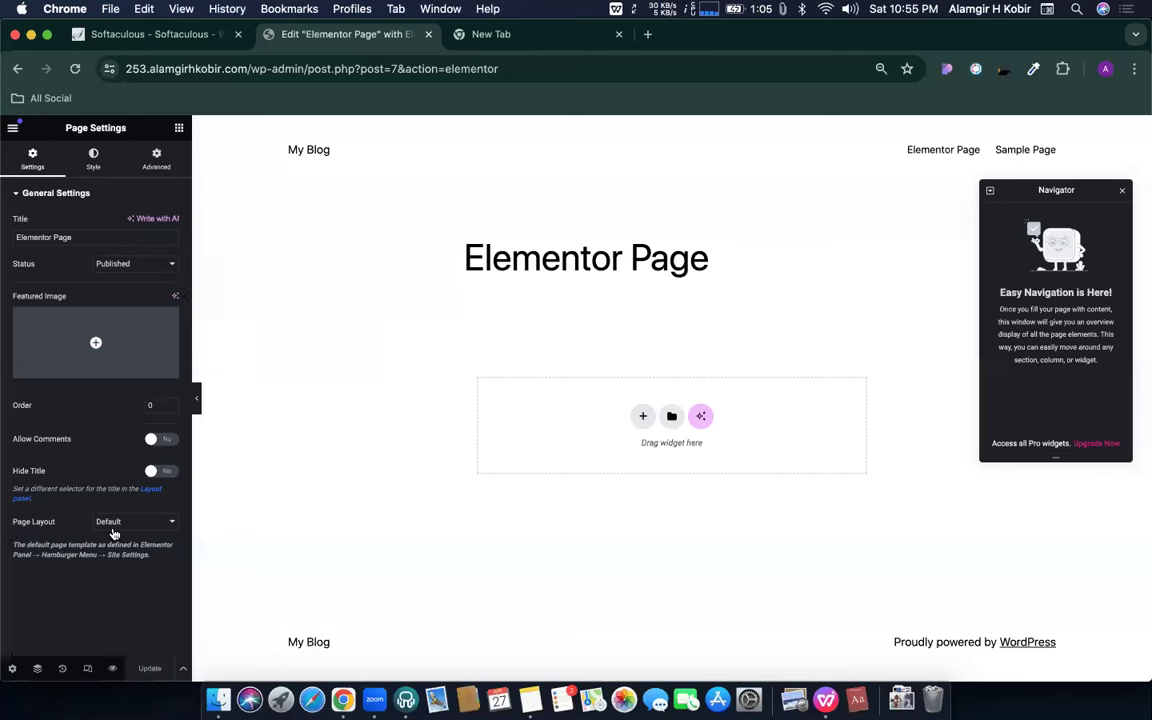
pyautogui.click(126, 532)
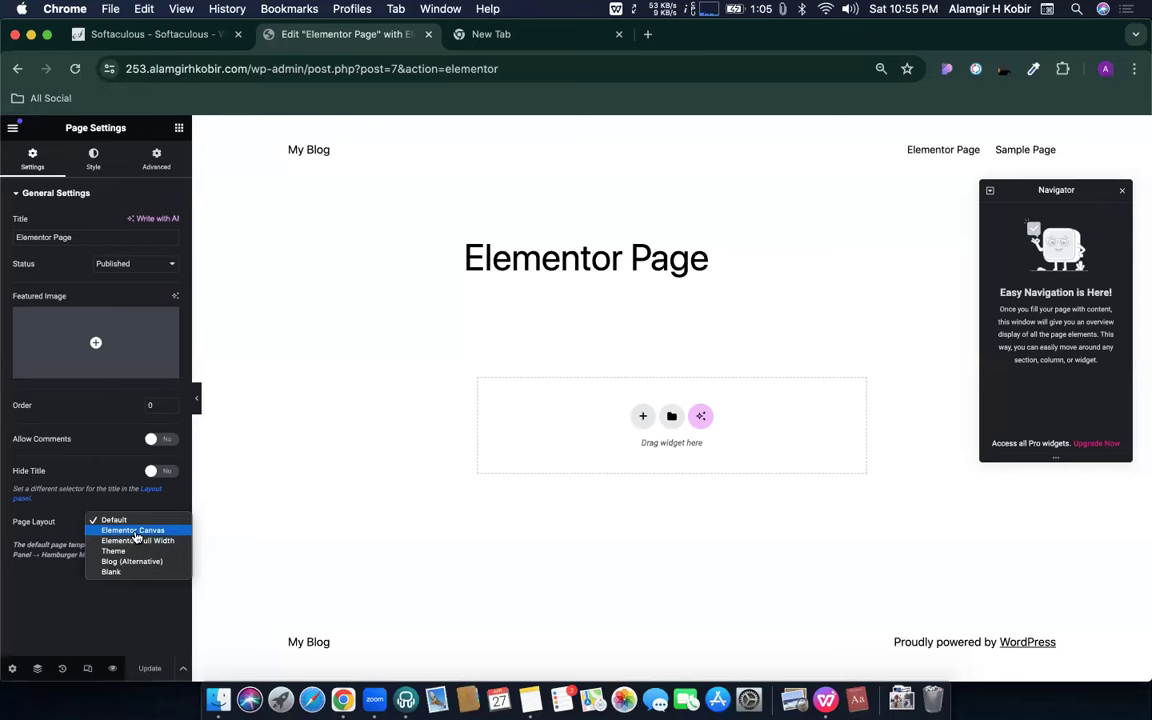
pyautogui.click(135, 532)
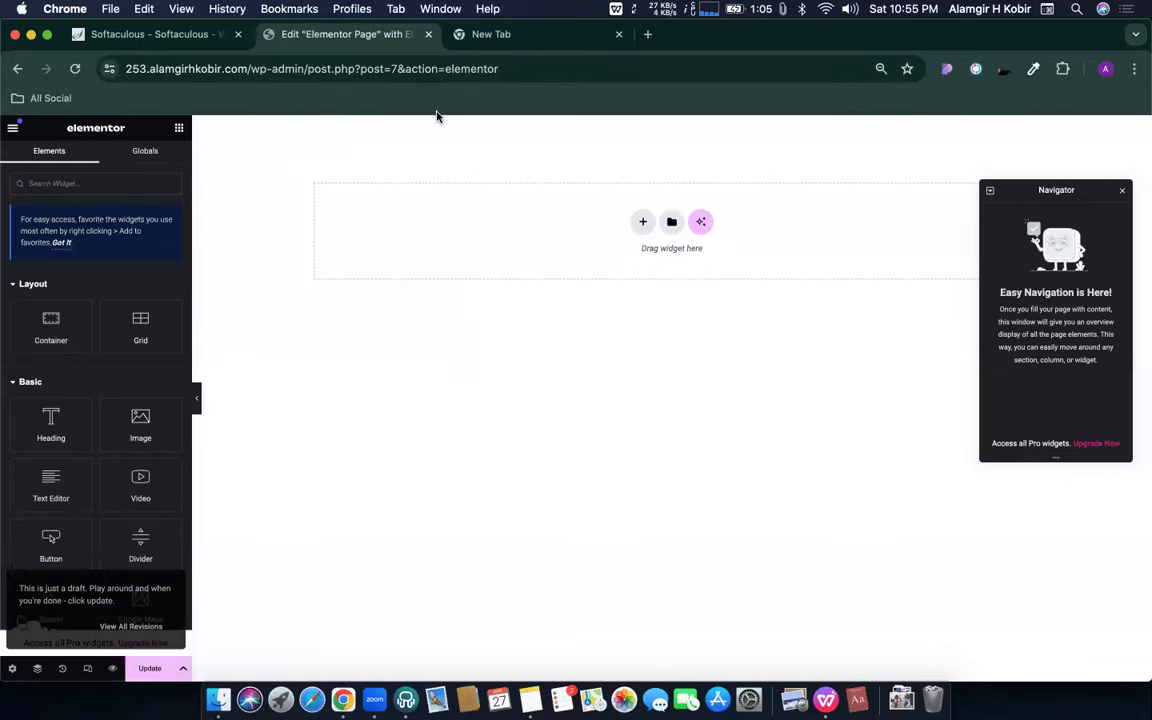
pyautogui.click(148, 669)
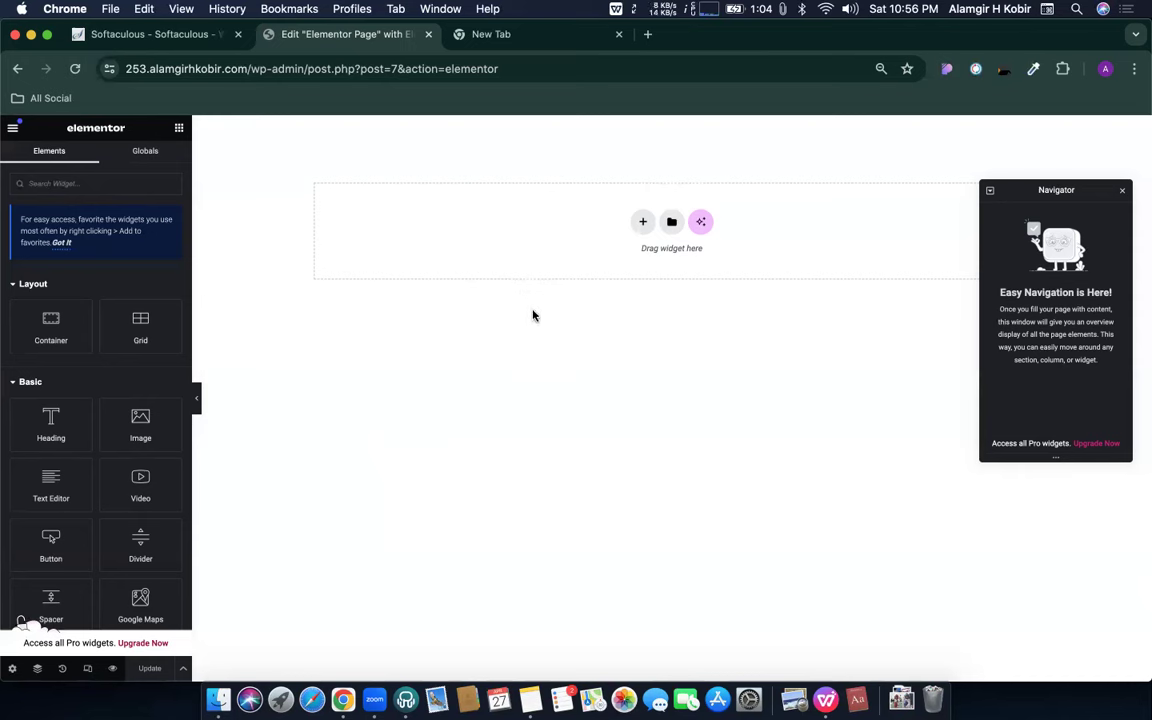
# - Show the new container's layout choices, then exit Elementor with This Post as the exit destination and return to the page list
pyautogui.click(643, 222)
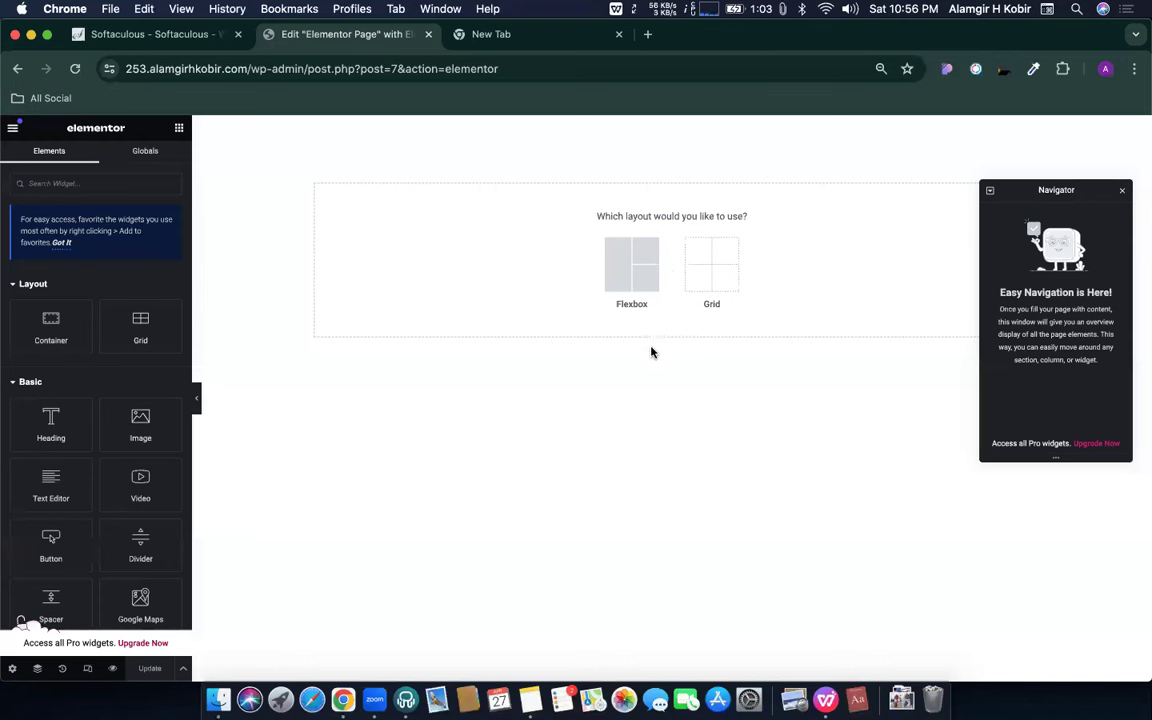
pyautogui.click(13, 131)
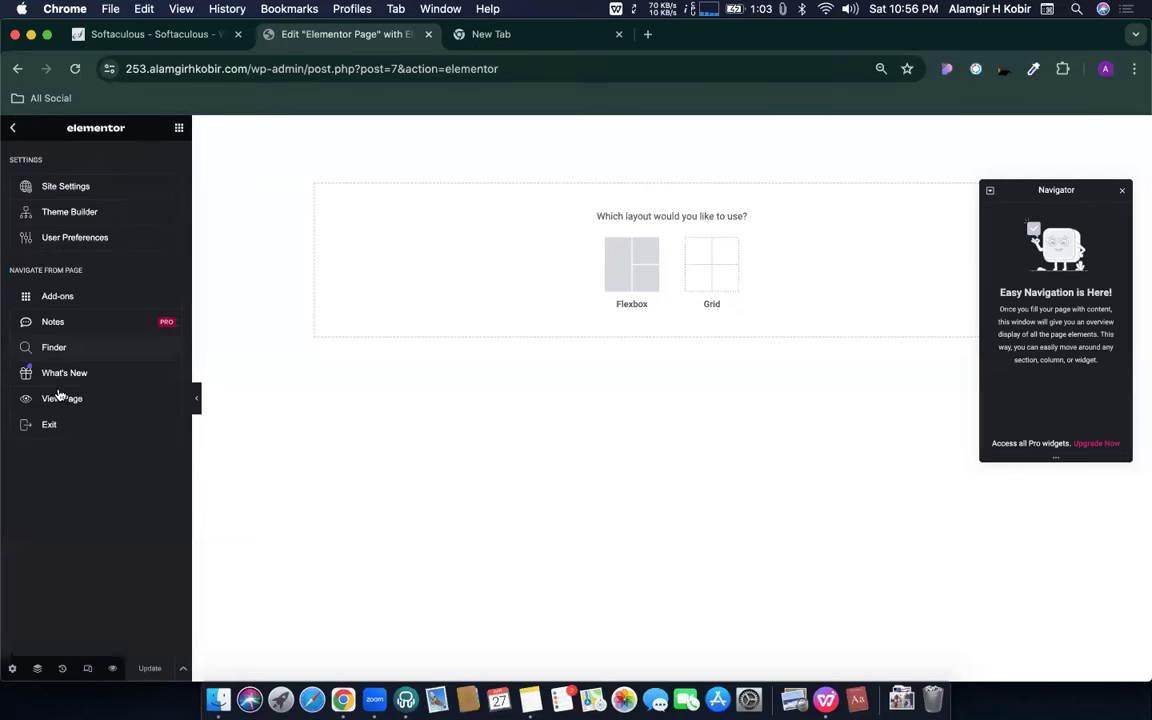
pyautogui.click(45, 424)
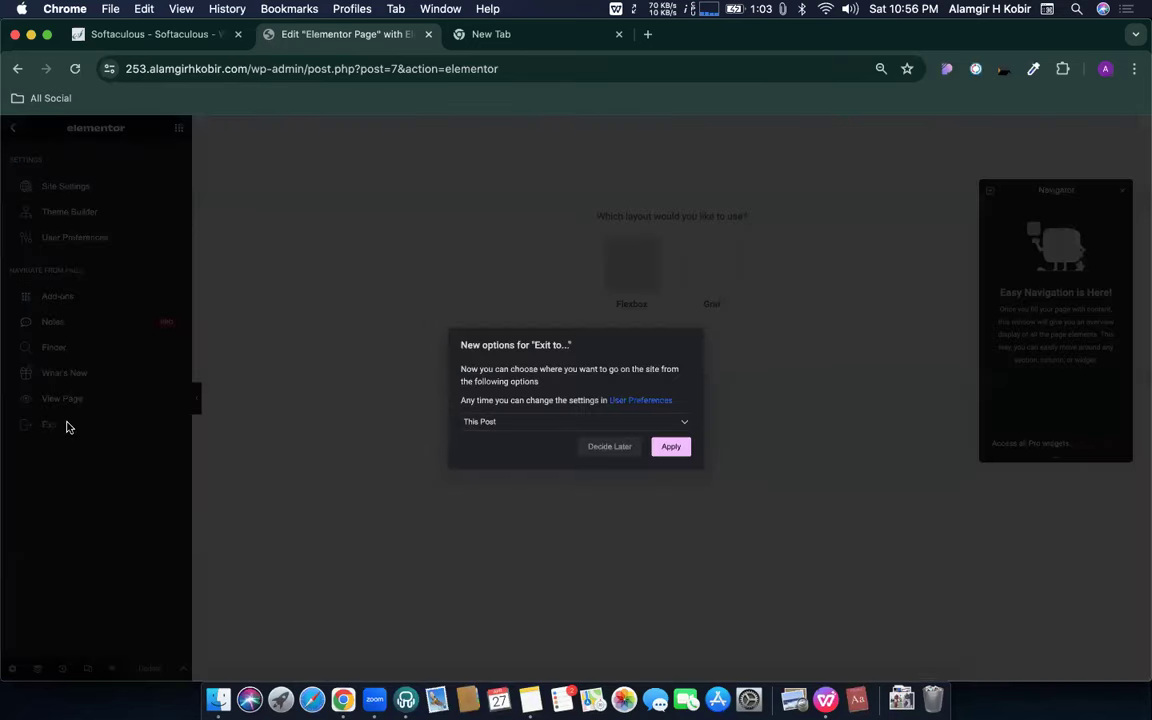
pyautogui.click(670, 446)
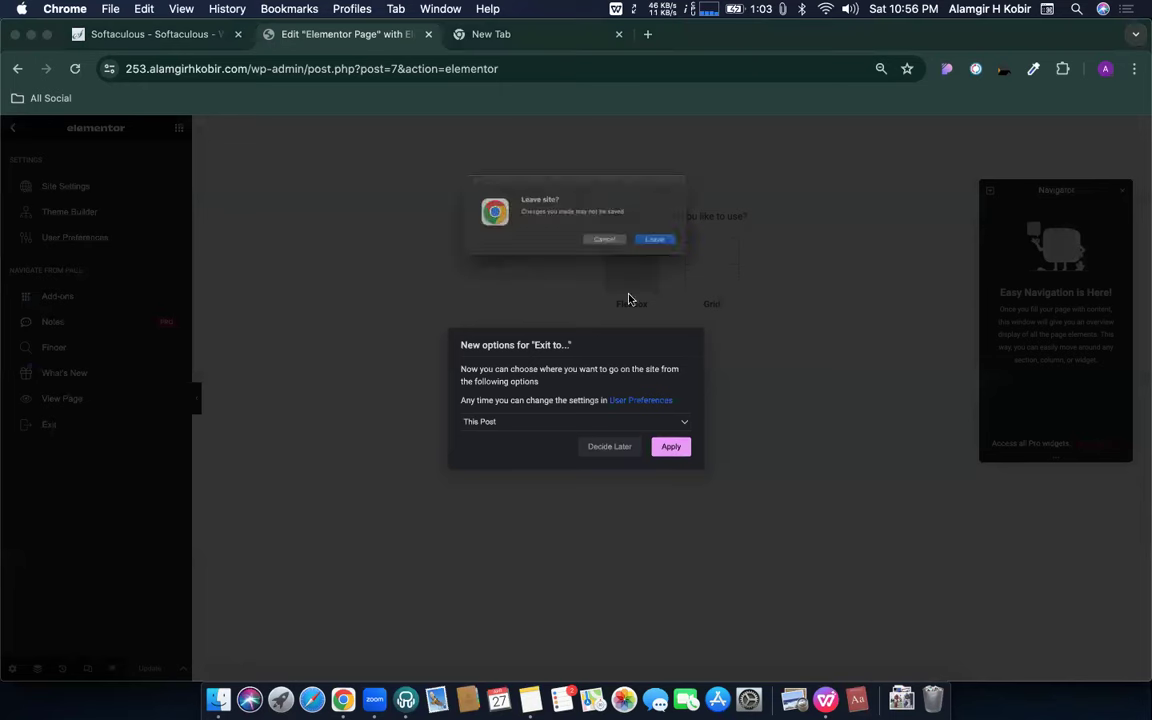
pyautogui.click(682, 256)
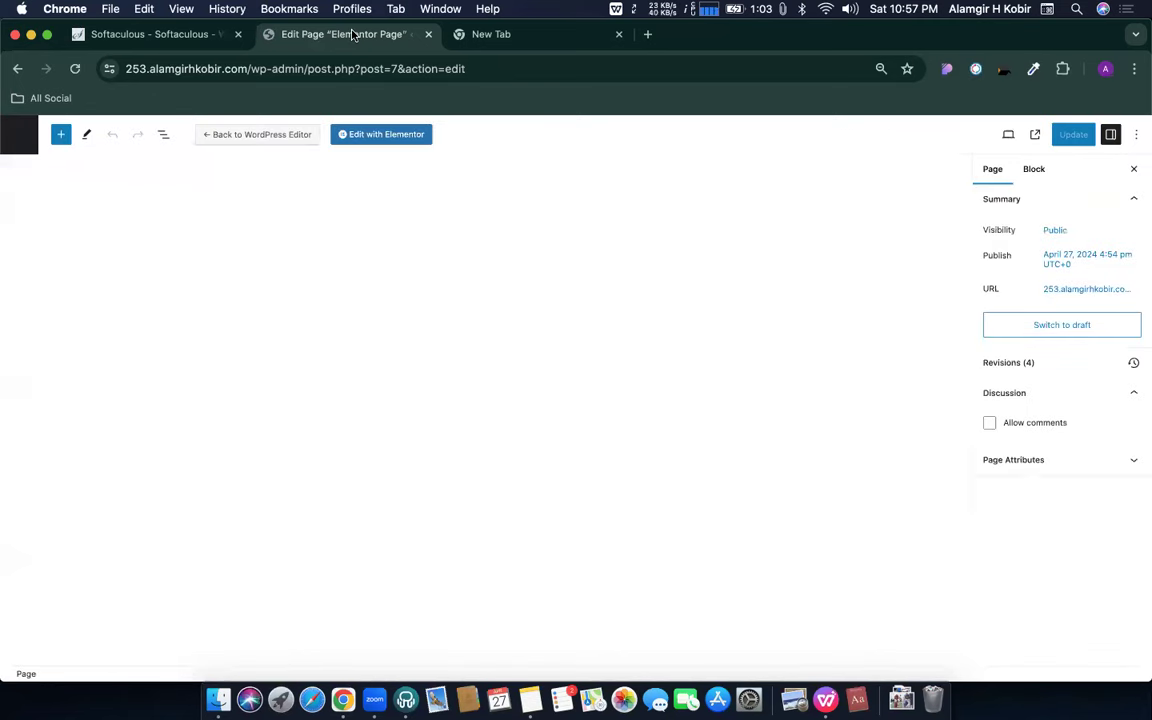
pyautogui.click(18, 136)
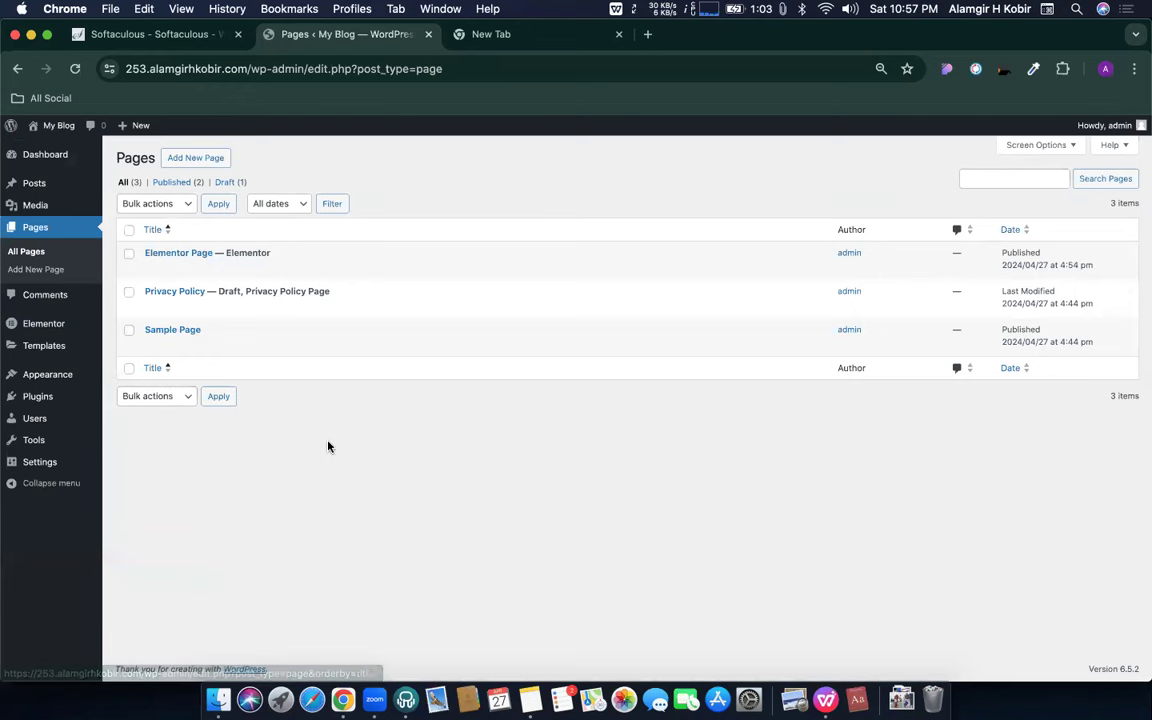
# - In Elementor's feature settings, set Flexbox Container to Inactive, confirm the deactivation and save the changes
pyautogui.moveTo(57, 324)
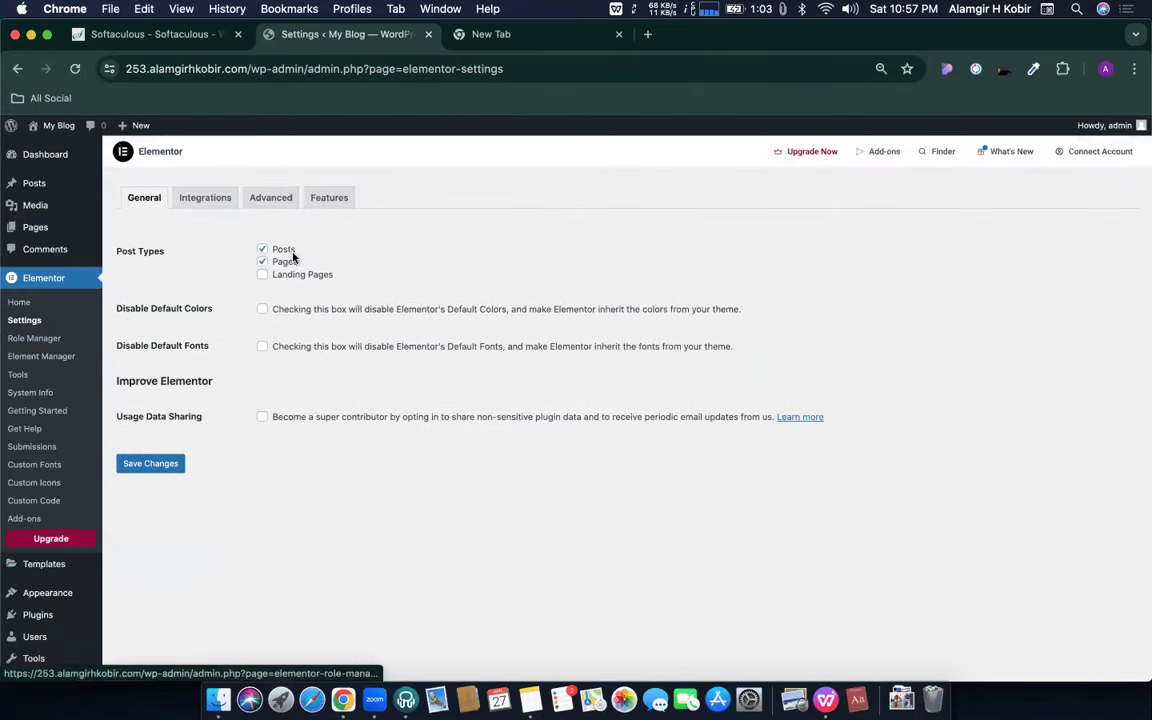
pyautogui.click(329, 197)
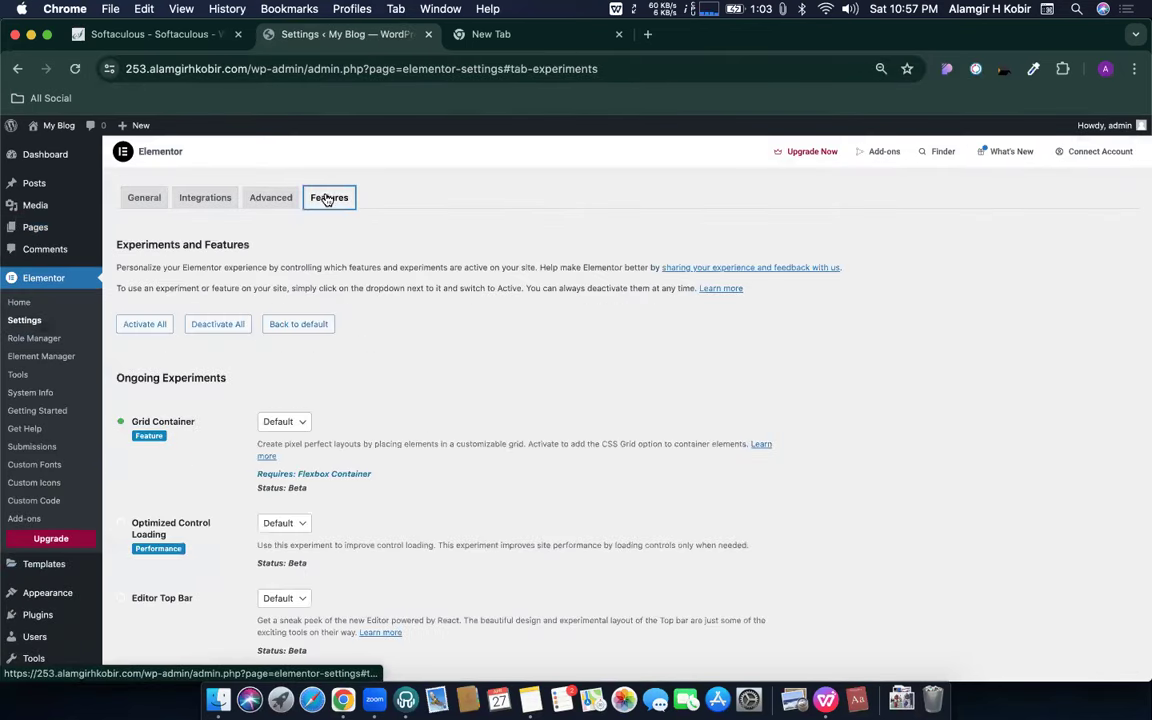
pyautogui.scroll(-10, 306, 316)
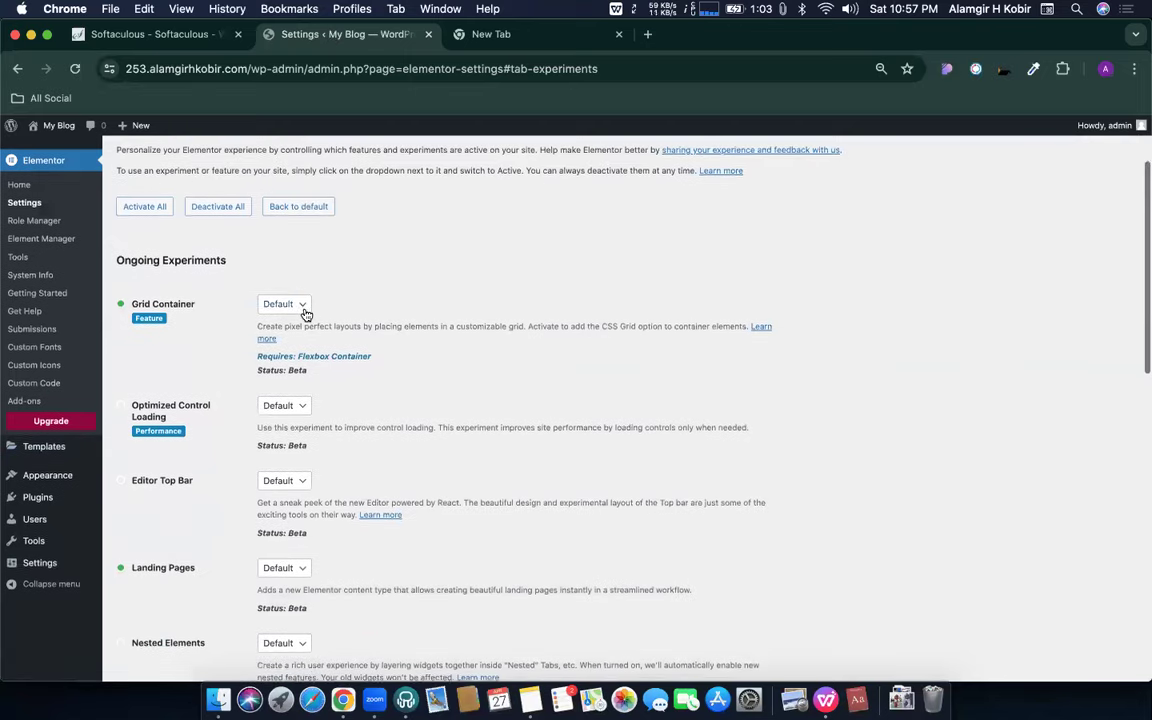
pyautogui.scroll(-10, 306, 310)
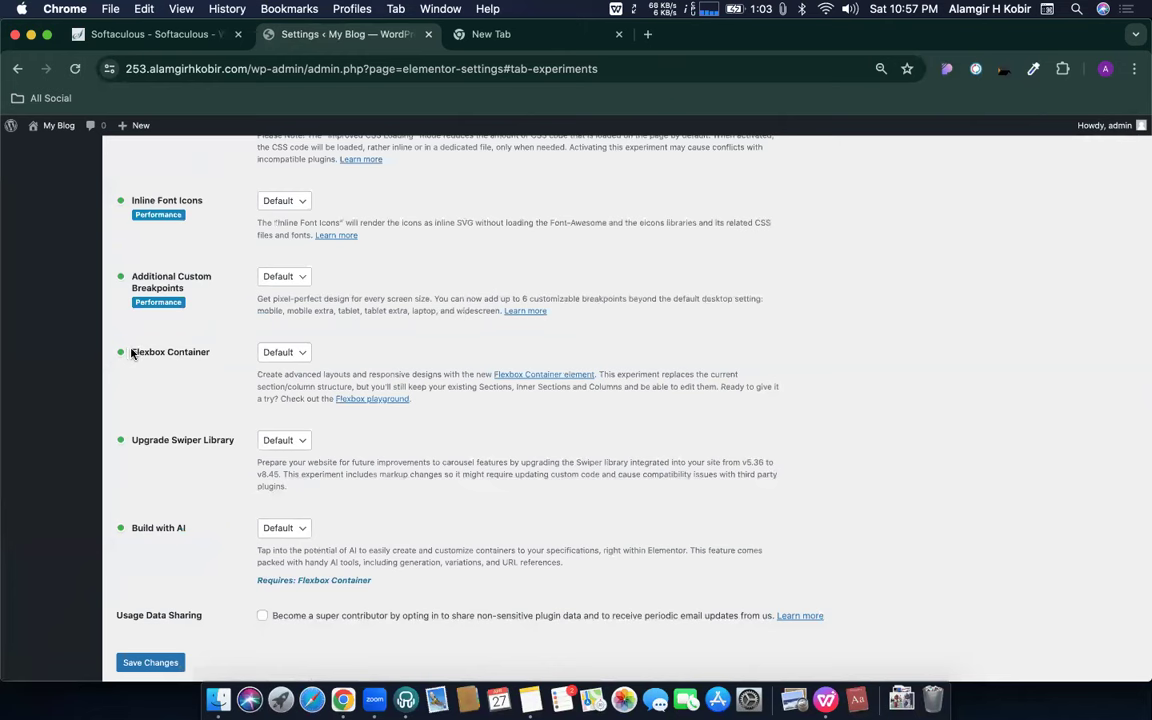
pyautogui.moveTo(133, 353); pyautogui.dragTo(215, 365)
pyautogui.click(216, 360)
pyautogui.click(287, 356)
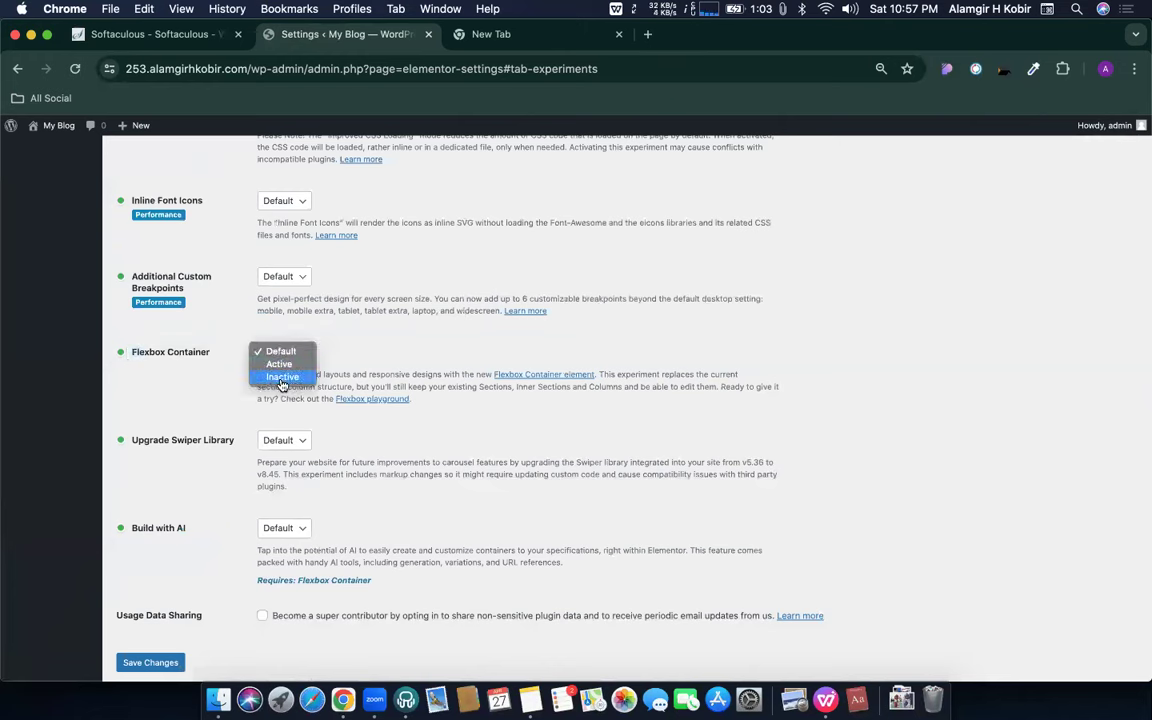
pyautogui.click(282, 378)
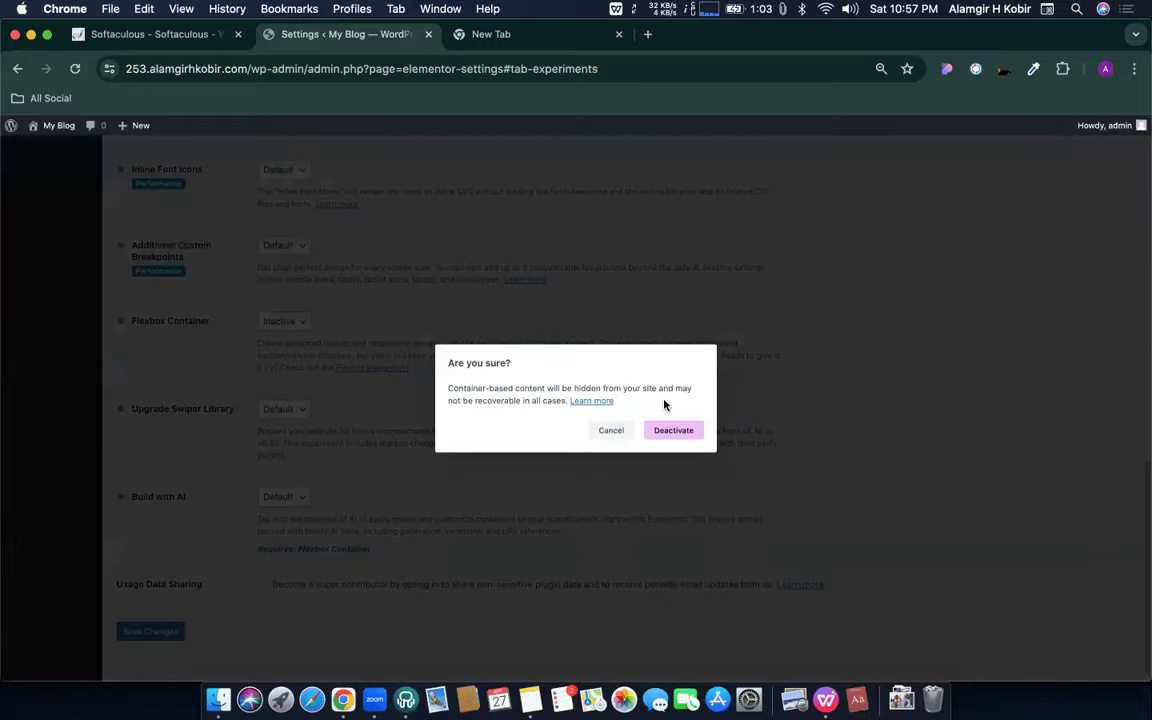
pyautogui.click(672, 431)
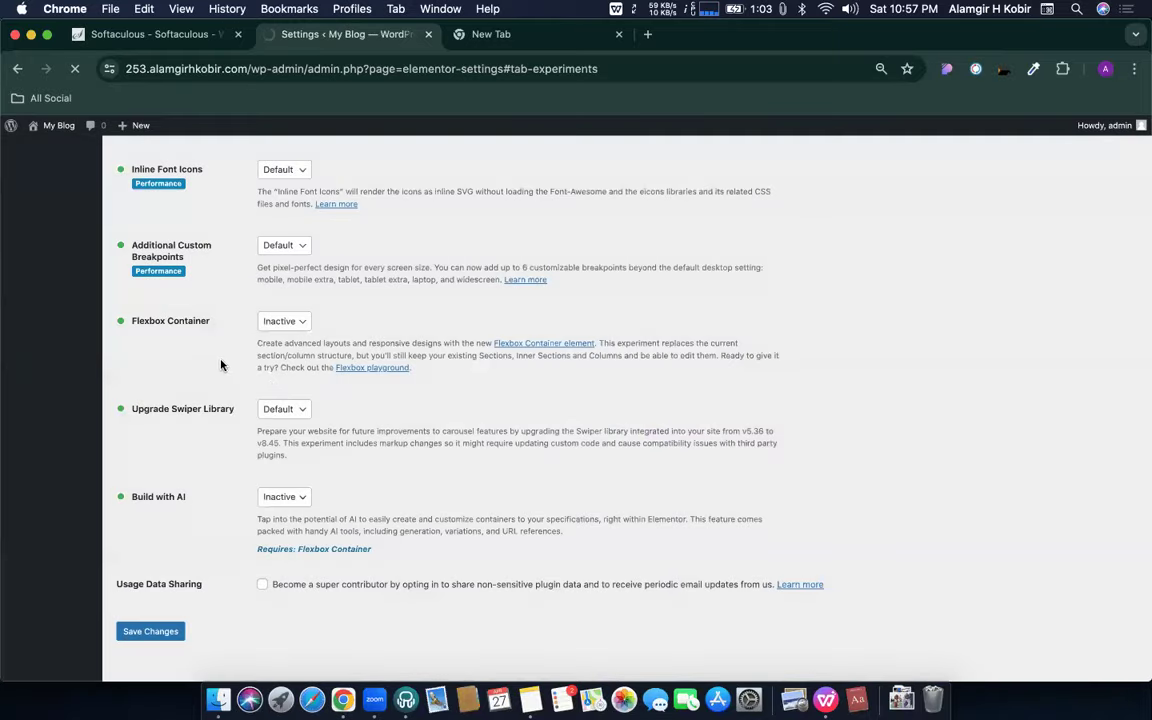
pyautogui.click(170, 616)
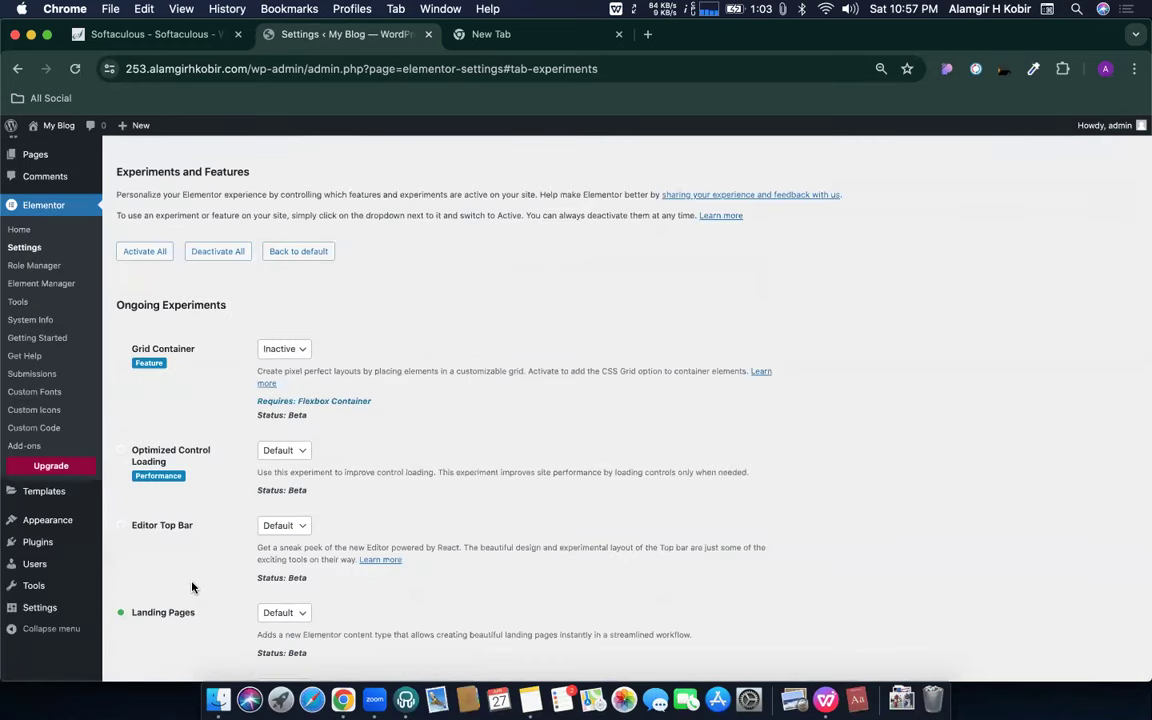
# - Reopen Elementor Page from the page list in the Elementor editor and close the empty browser tab
pyautogui.scroll(-5, 192, 588)
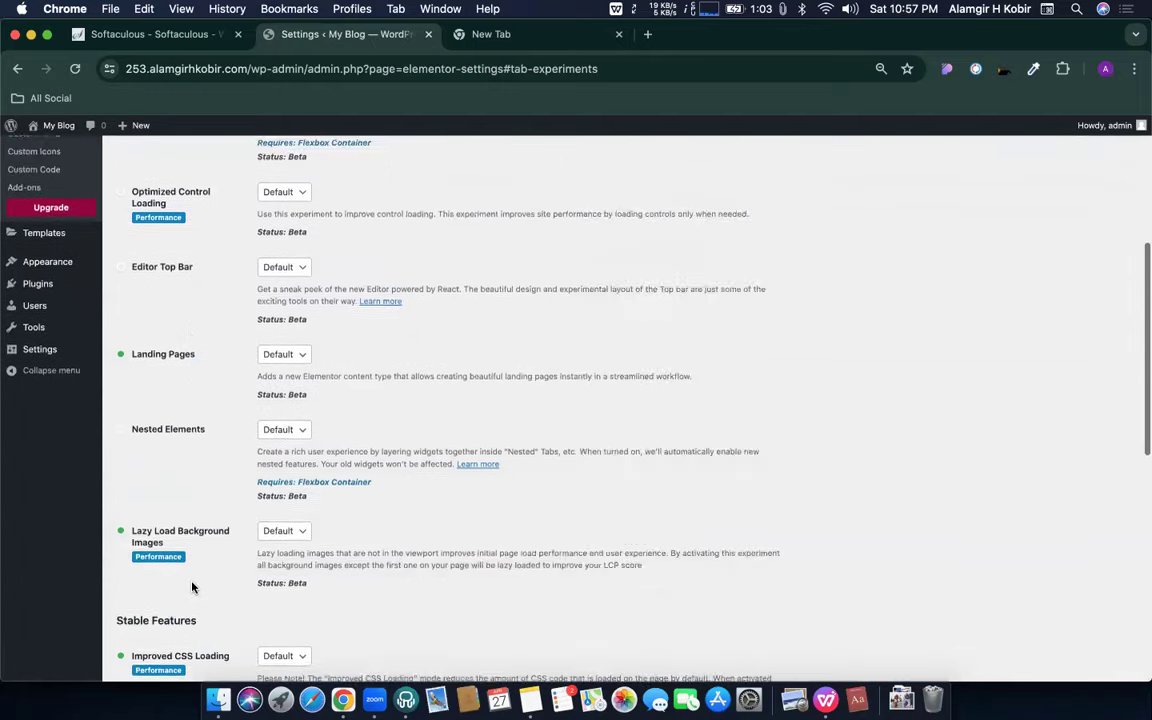
pyautogui.scroll(6, 192, 588)
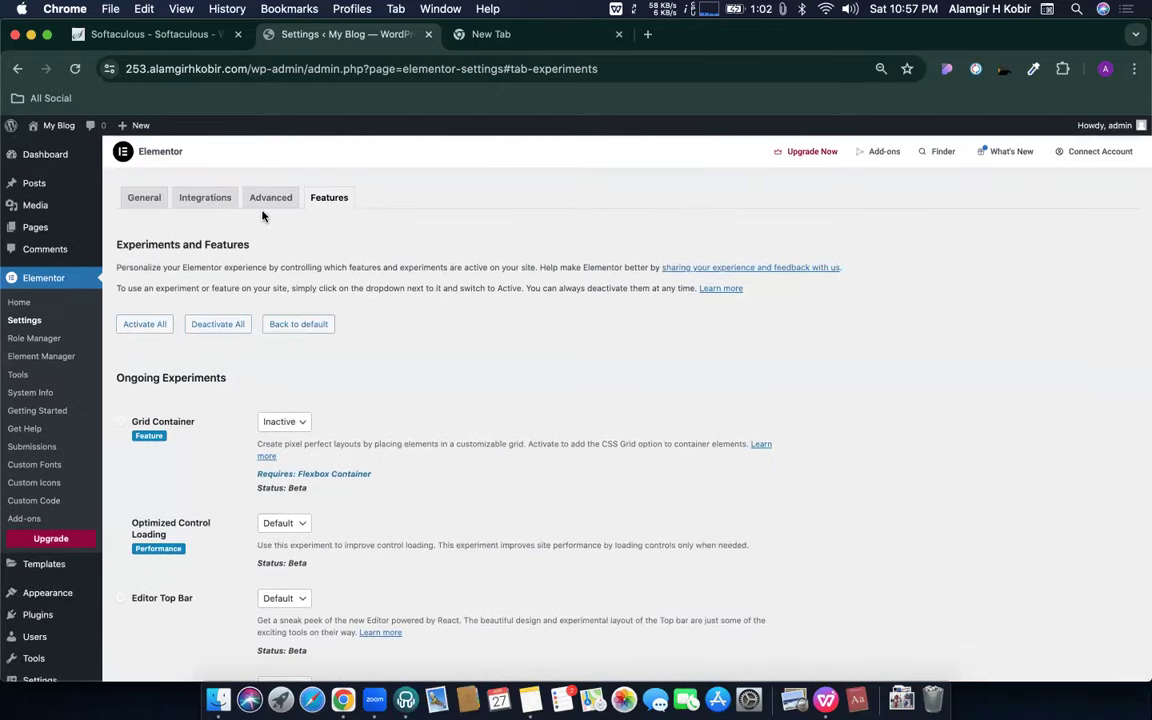
pyautogui.click(26, 228)
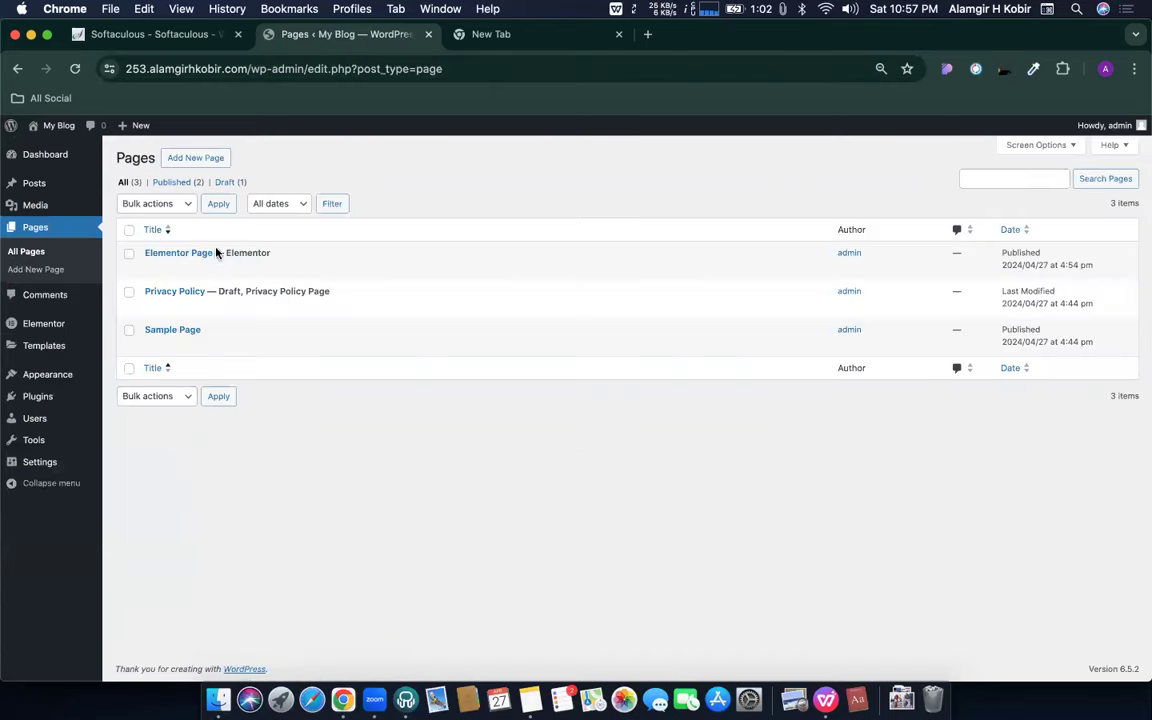
pyautogui.click(306, 268)
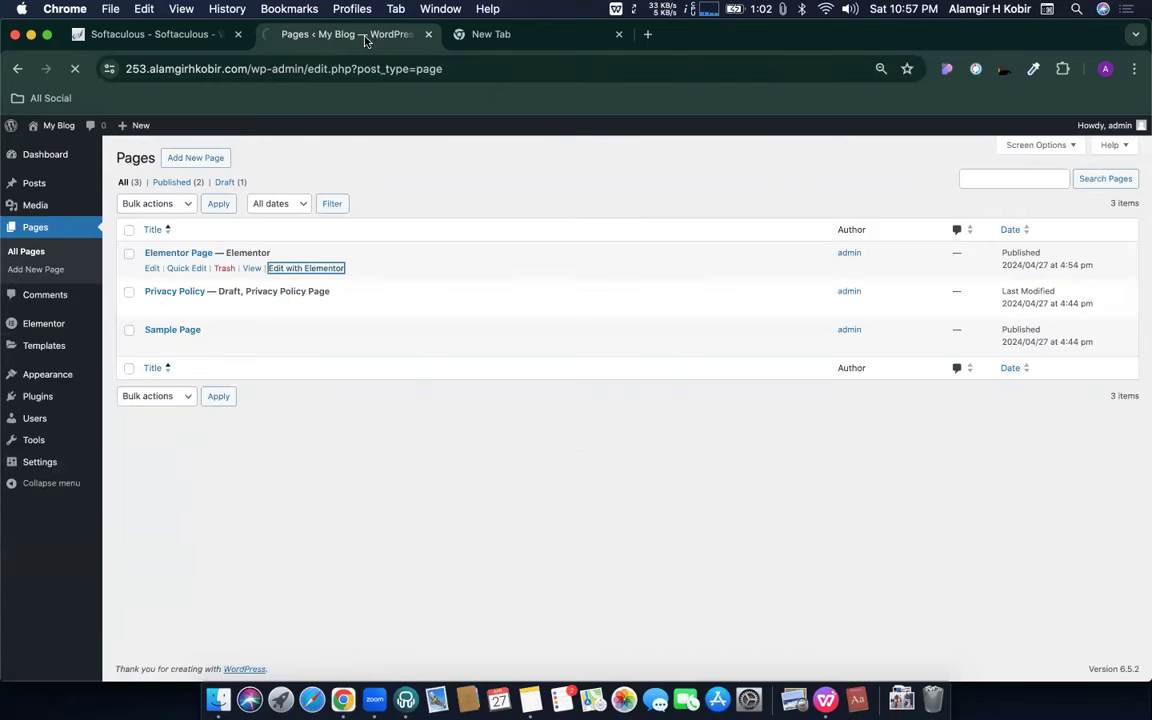
pyautogui.click(618, 34)
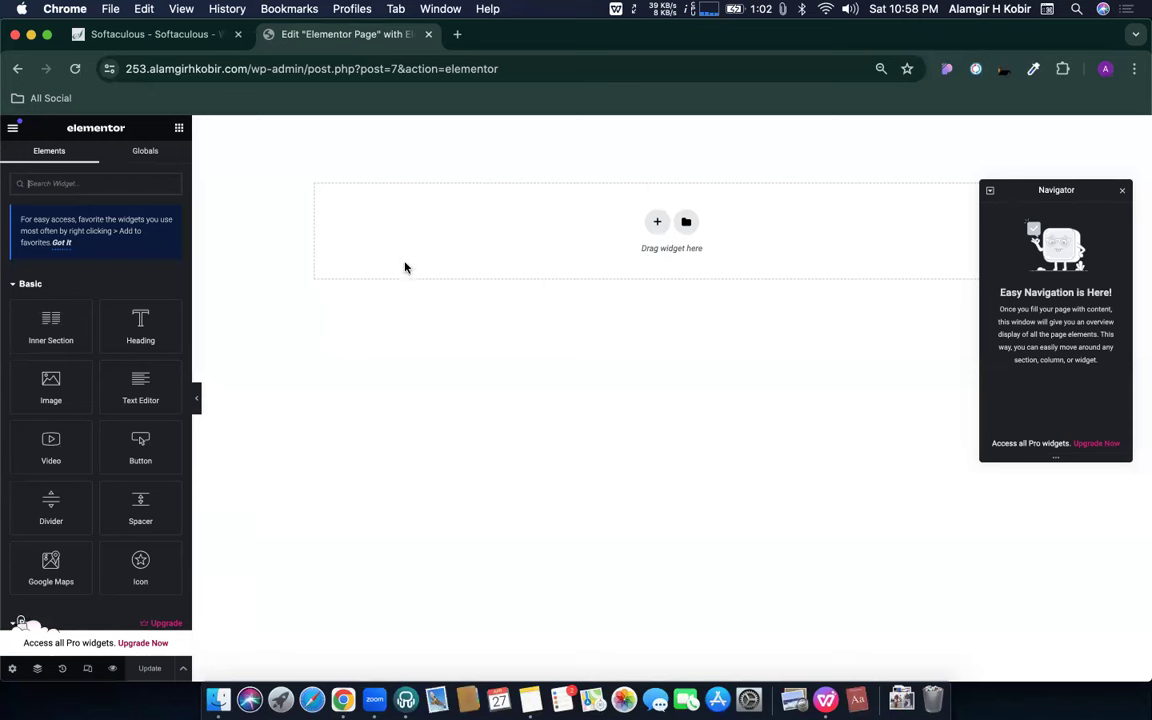
# - Add a one-column section to the page and a section with two equal columns below it
pyautogui.click(659, 220)
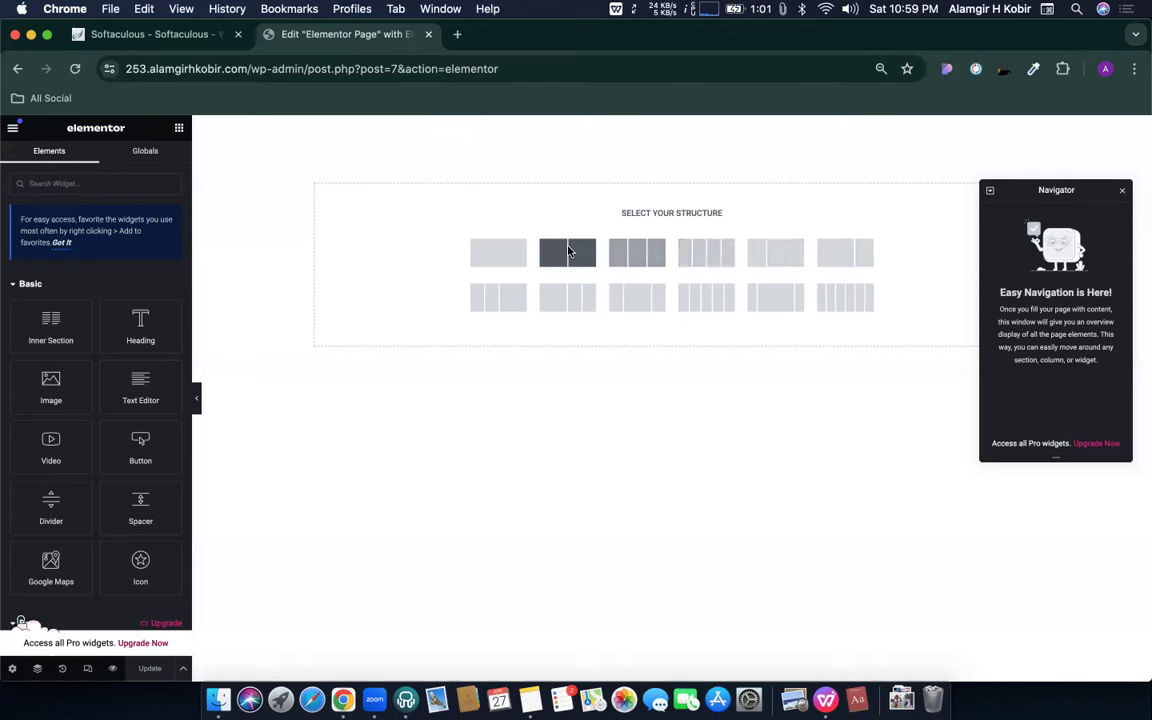
pyautogui.click(506, 259)
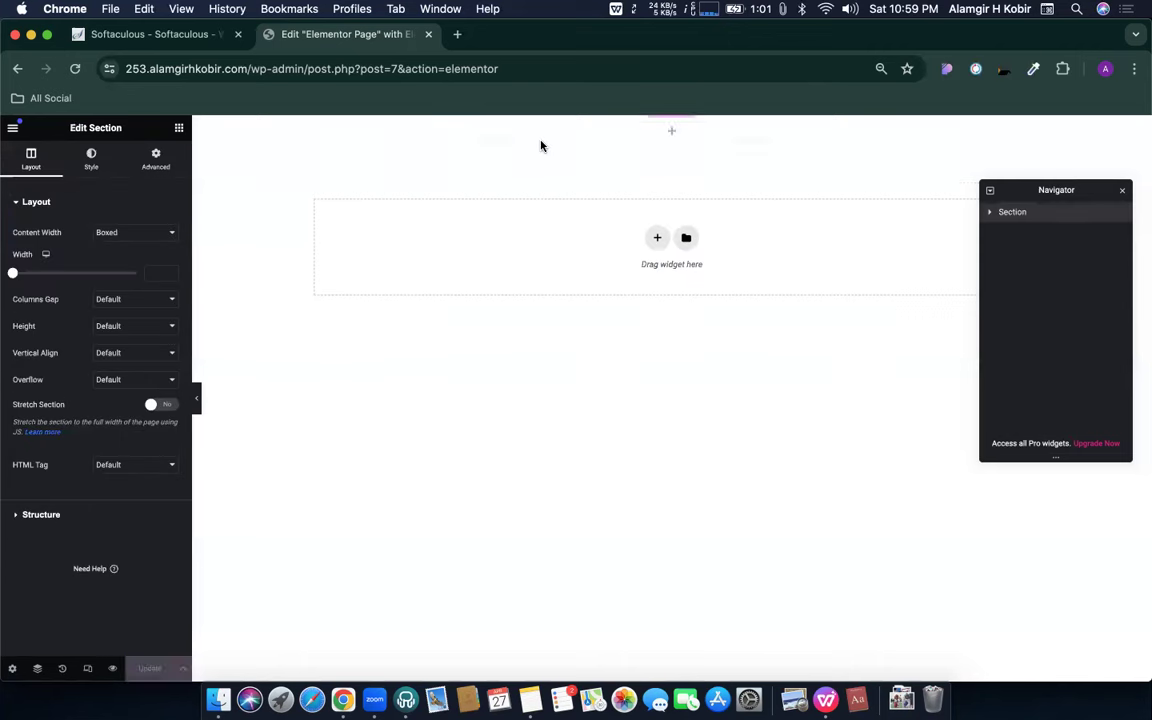
pyautogui.click(658, 244)
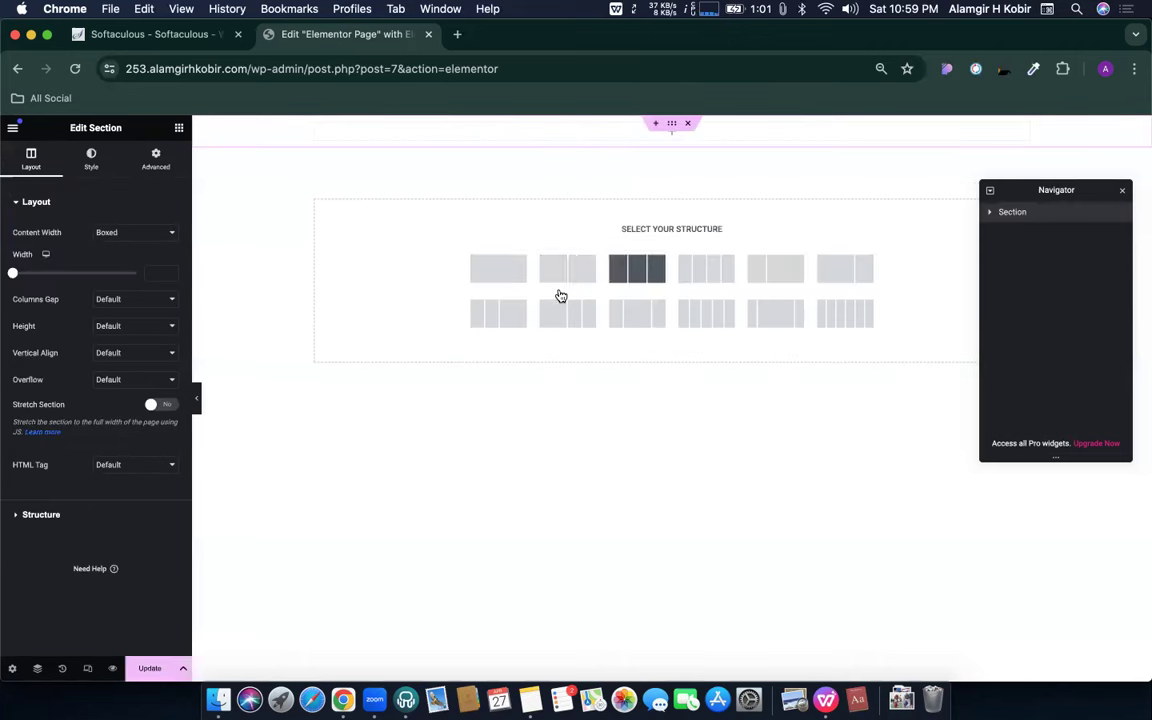
pyautogui.click(576, 282)
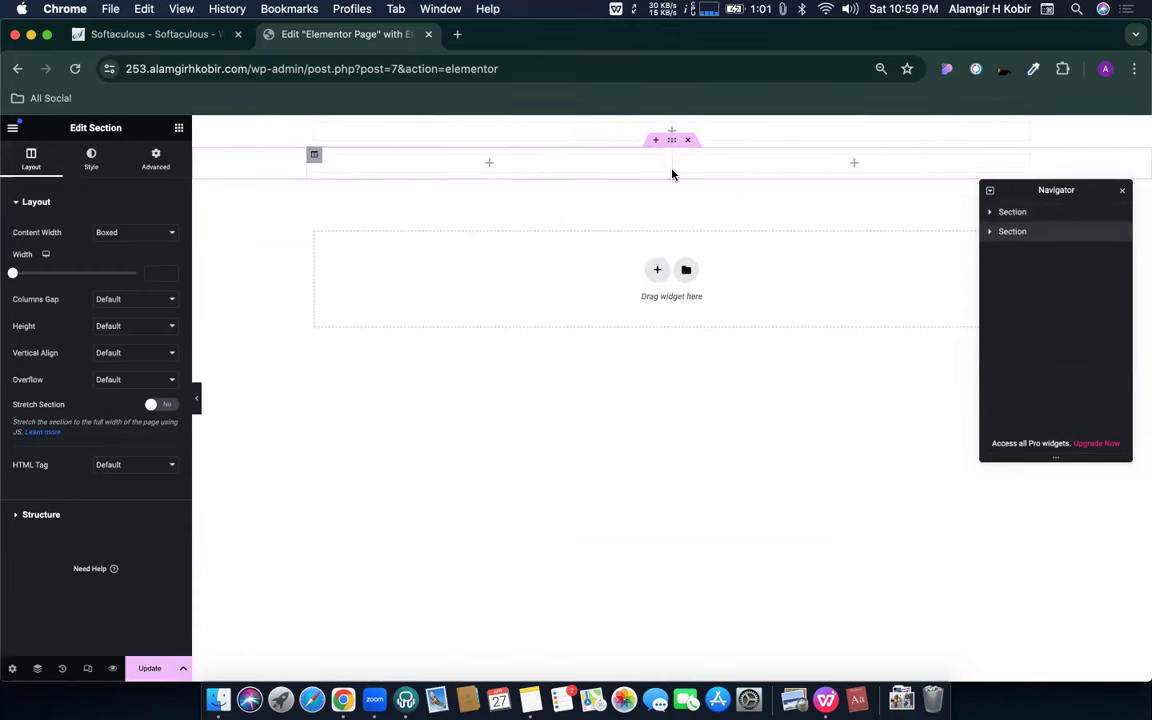
# - Set the browser zoom to 90% and add a third section with two narrow columns followed by one wide column
pyautogui.click(1134, 68)
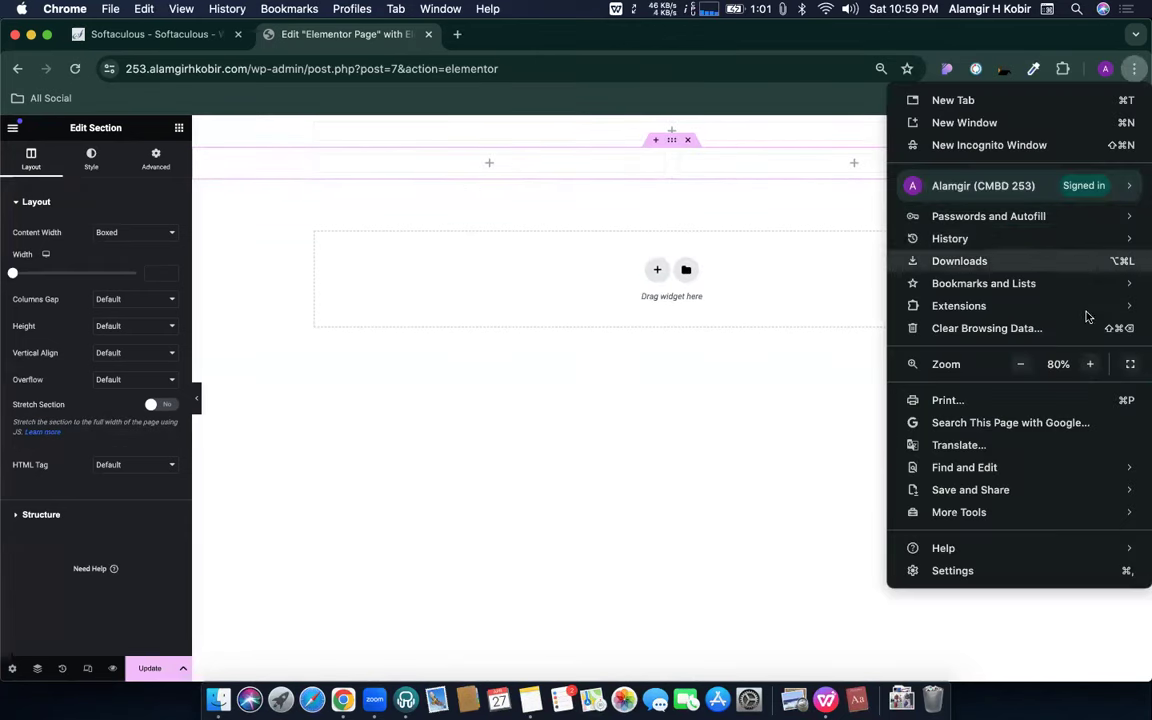
pyautogui.click(1088, 365)
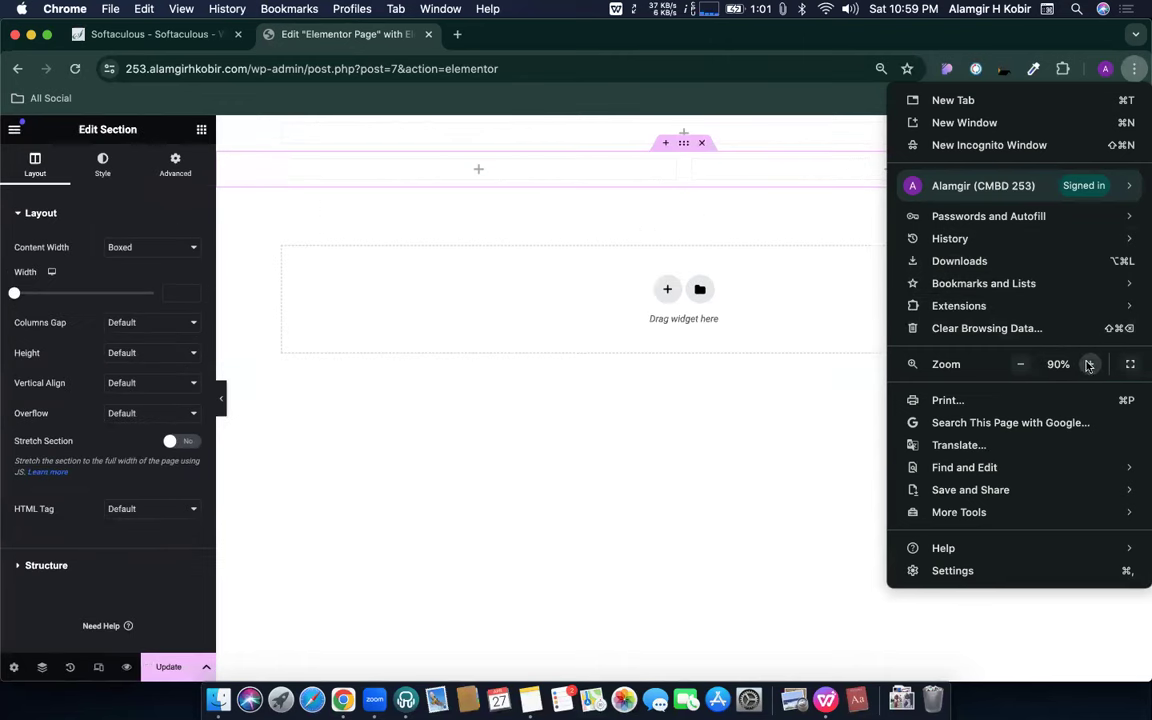
pyautogui.click(1090, 366)
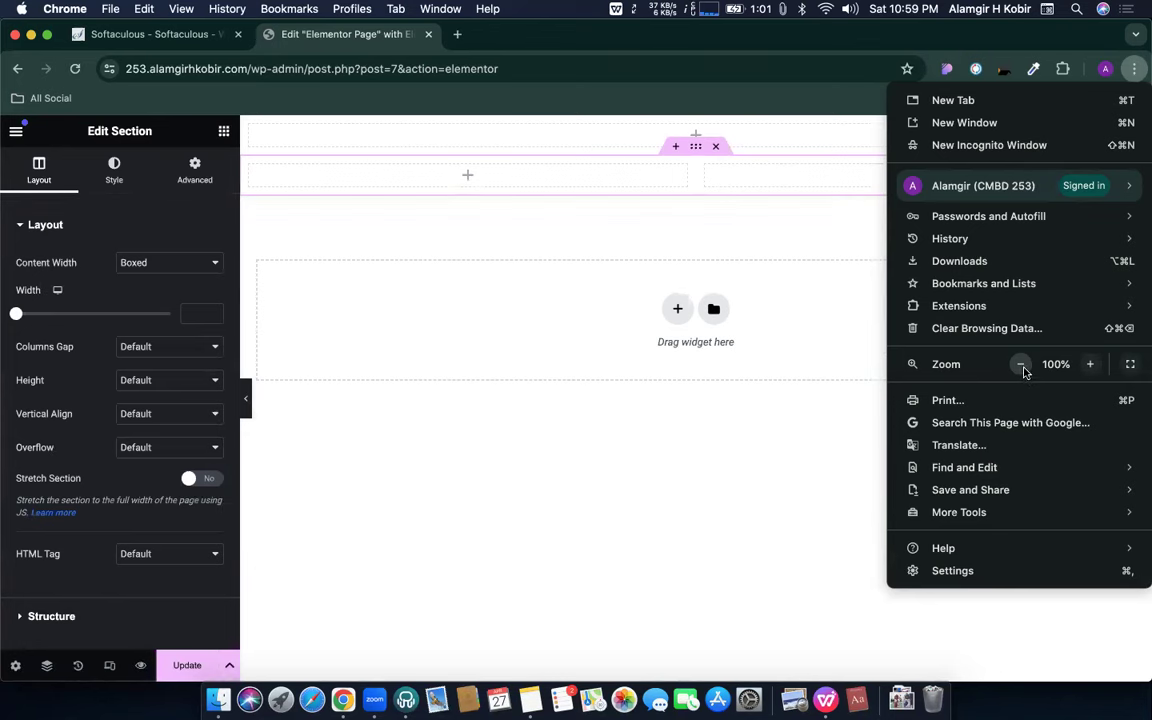
pyautogui.click(1021, 366)
pyautogui.click(566, 323)
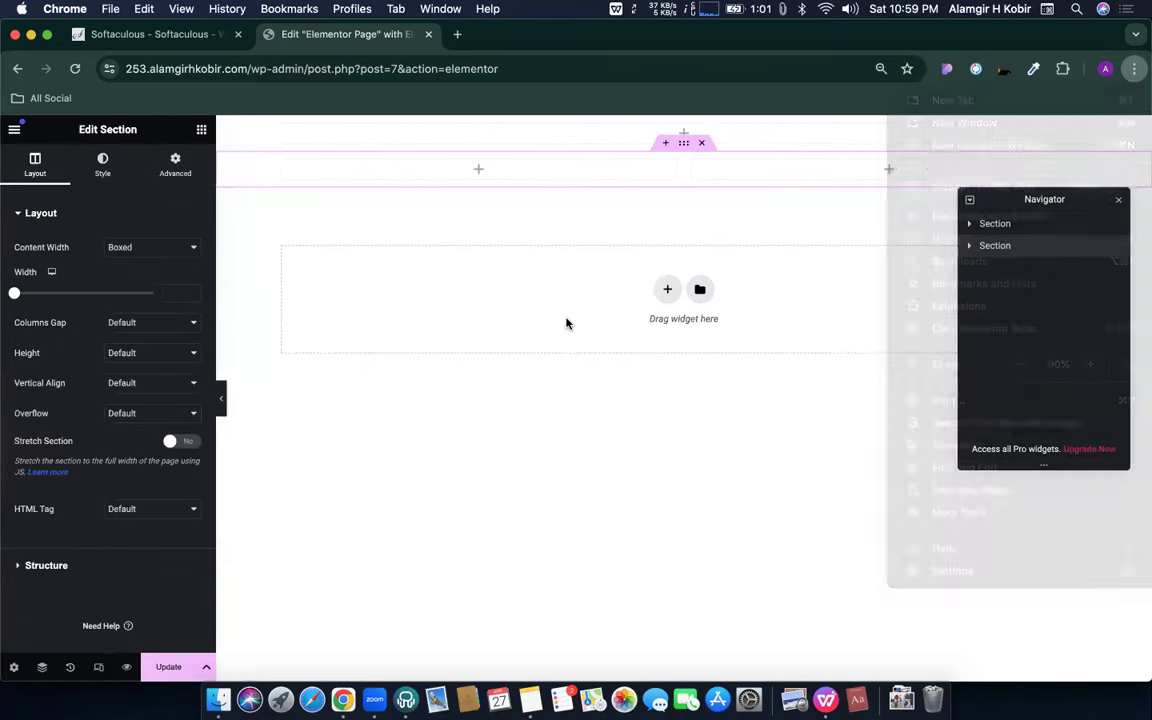
pyautogui.click(669, 300)
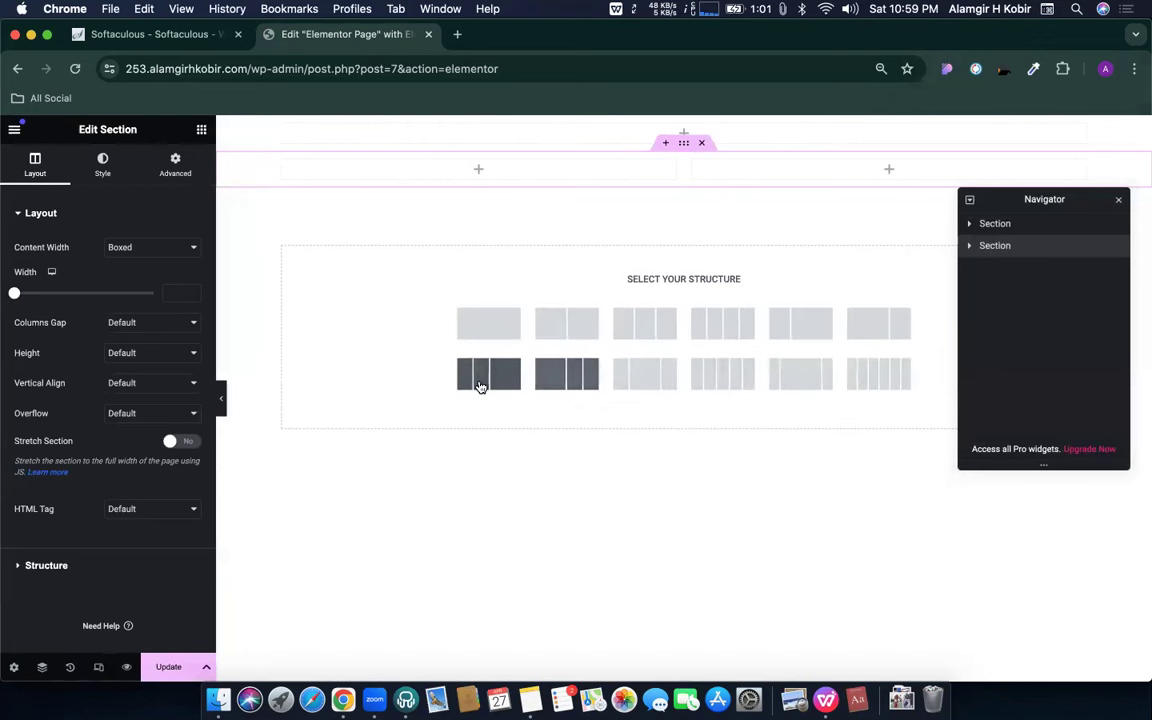
pyautogui.click(480, 387)
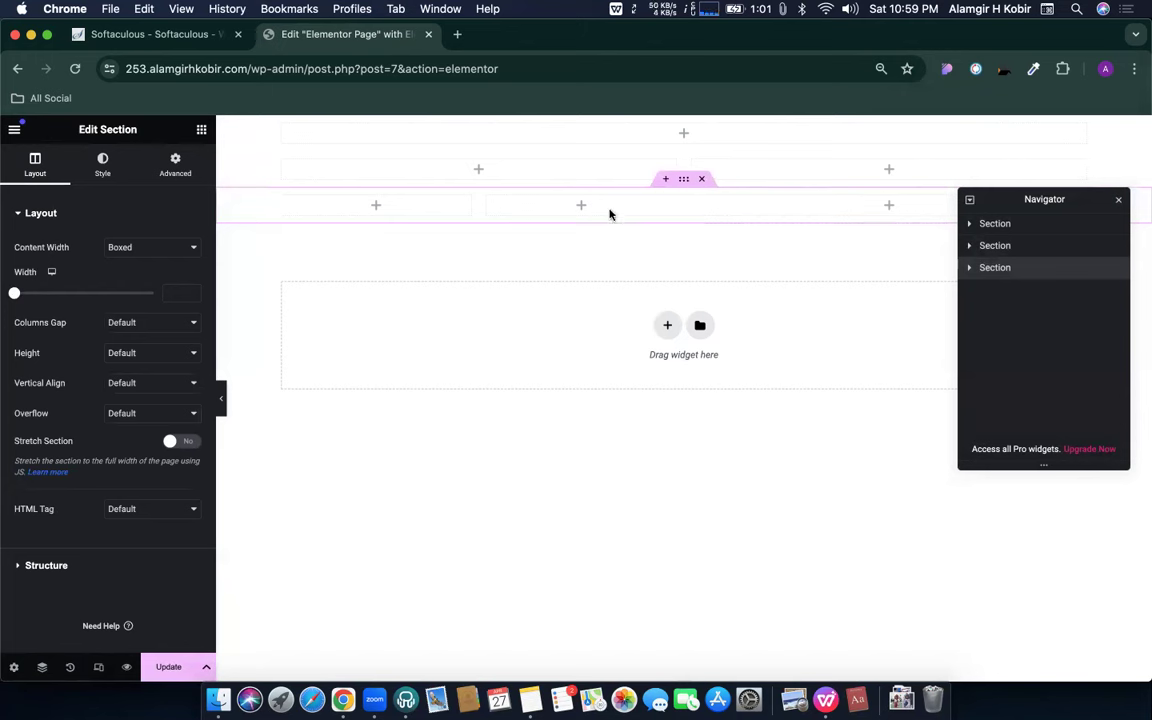
# - Search Google Images for "website hero section" in a new browser tab
pyautogui.click(455, 35)
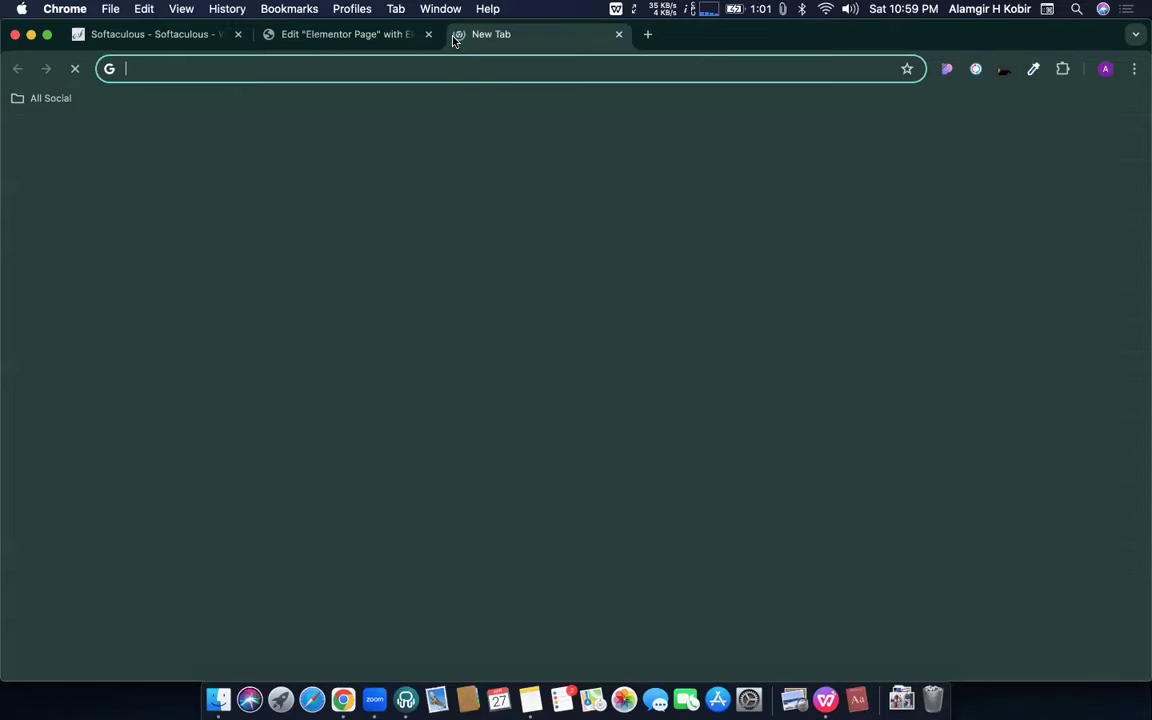
pyautogui.write('webf')
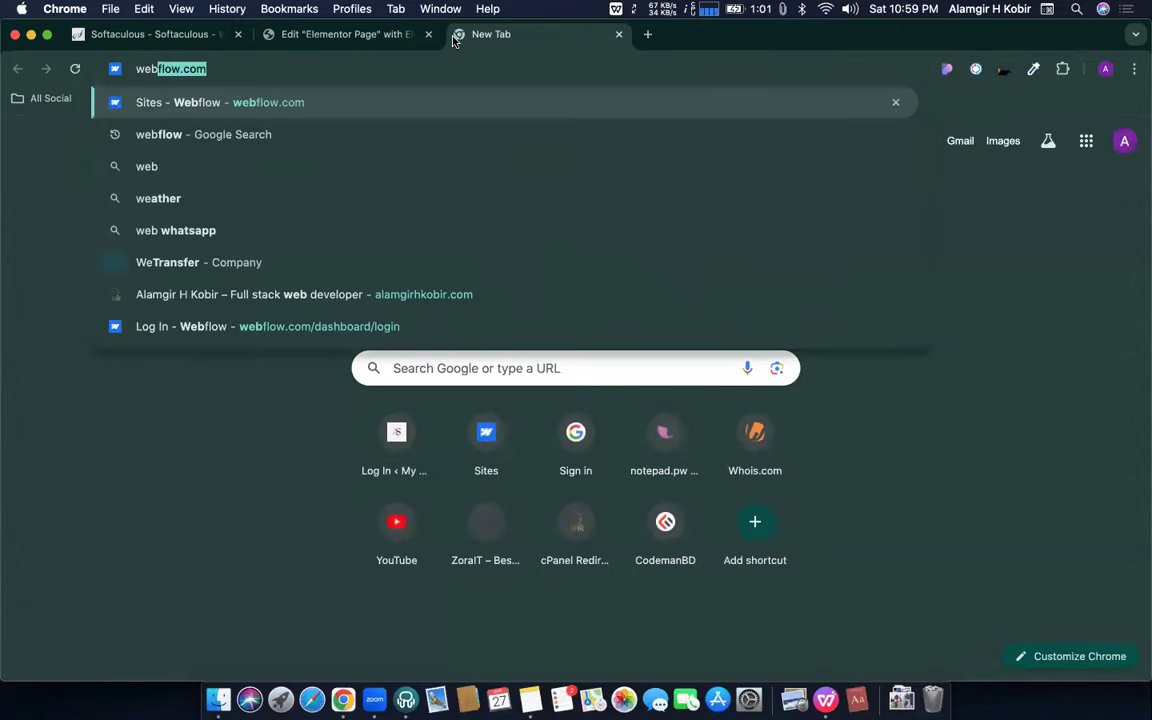
pyautogui.press('BackSpace')
pyautogui.write('sit')
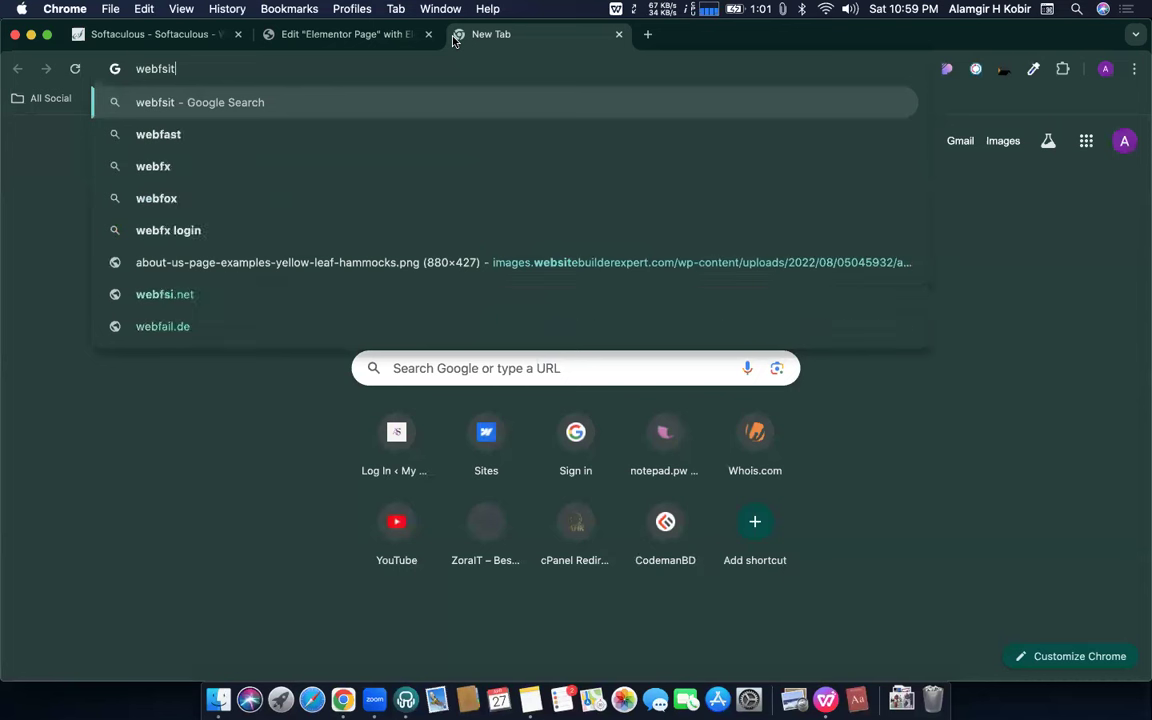
pyautogui.write('e hero')
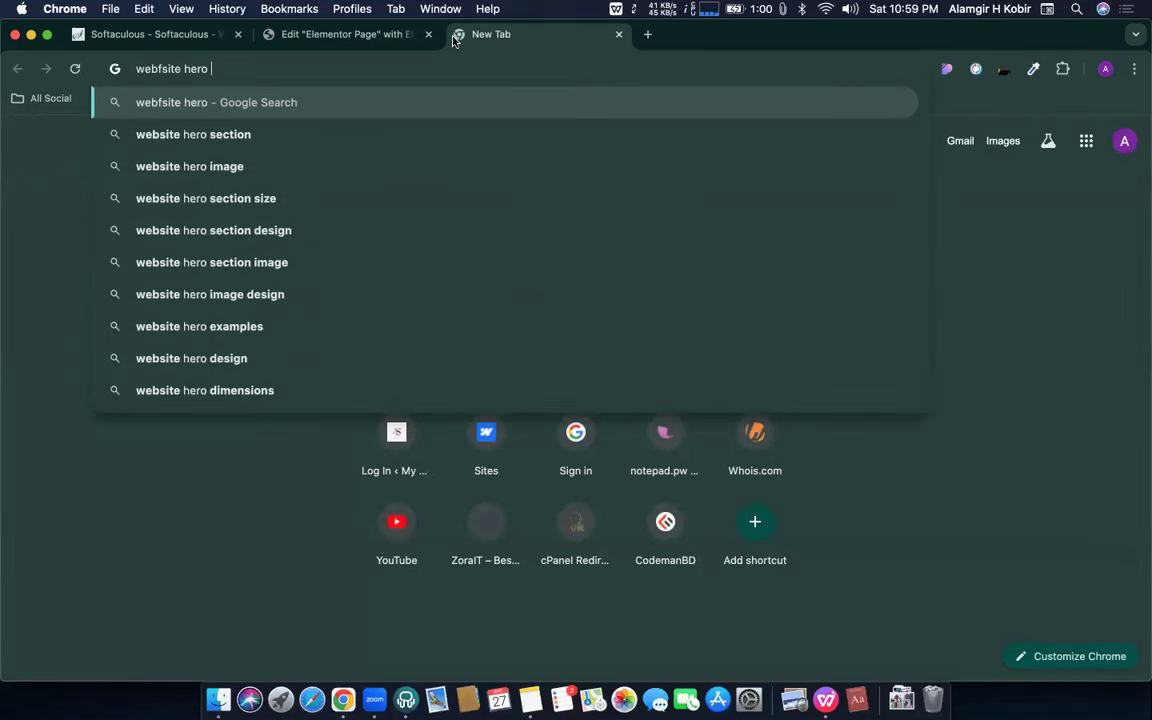
pyautogui.press('Down')
pyautogui.press('Return')
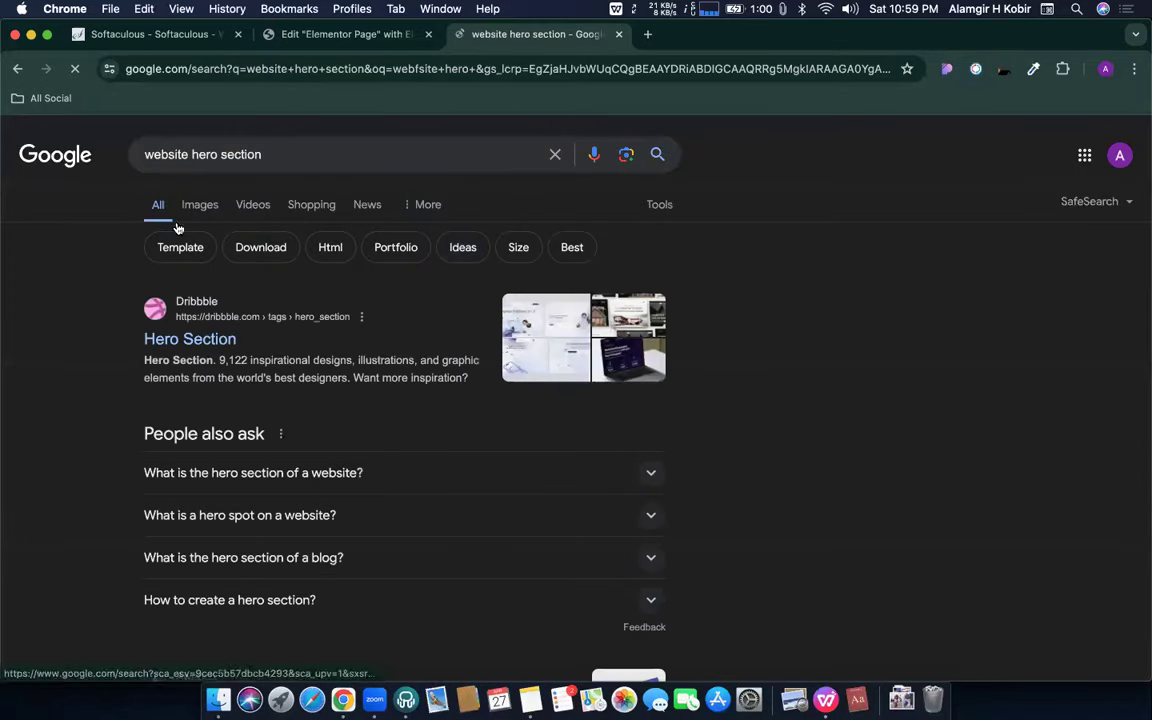
pyautogui.click(198, 206)
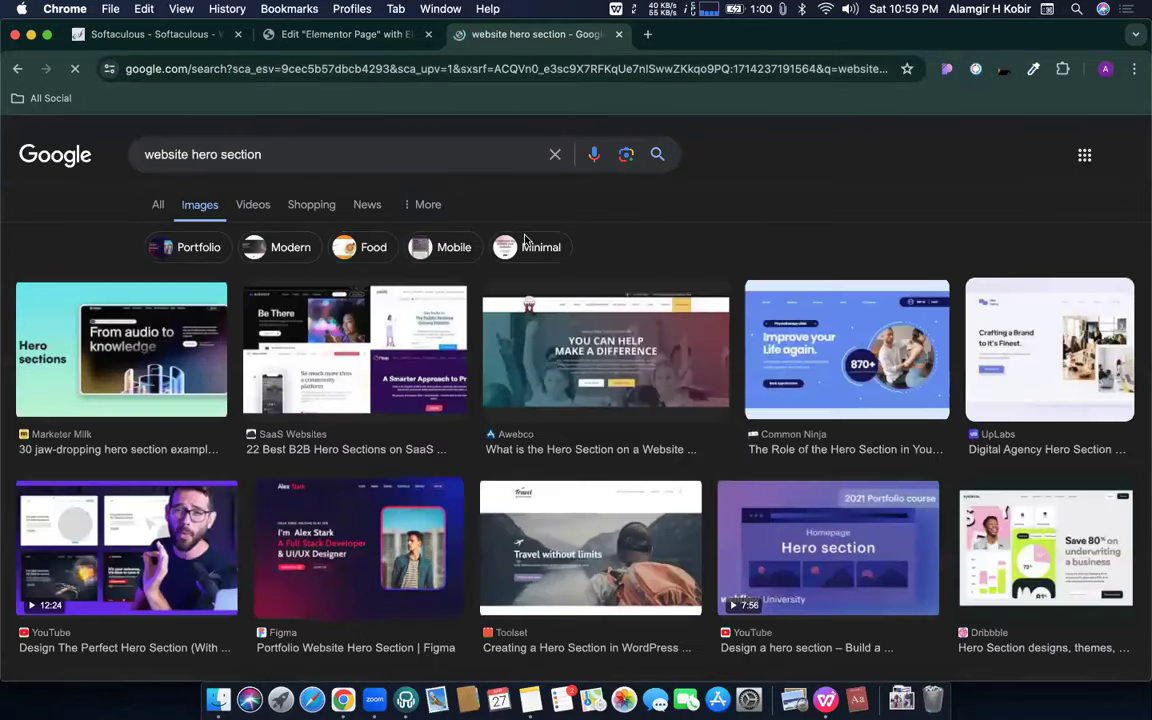
# - Examine hero section designs in the image results, previewing the UpLabs, Blush Design, Webflow and Pinterest examples
pyautogui.scroll(-1, 352, 344)
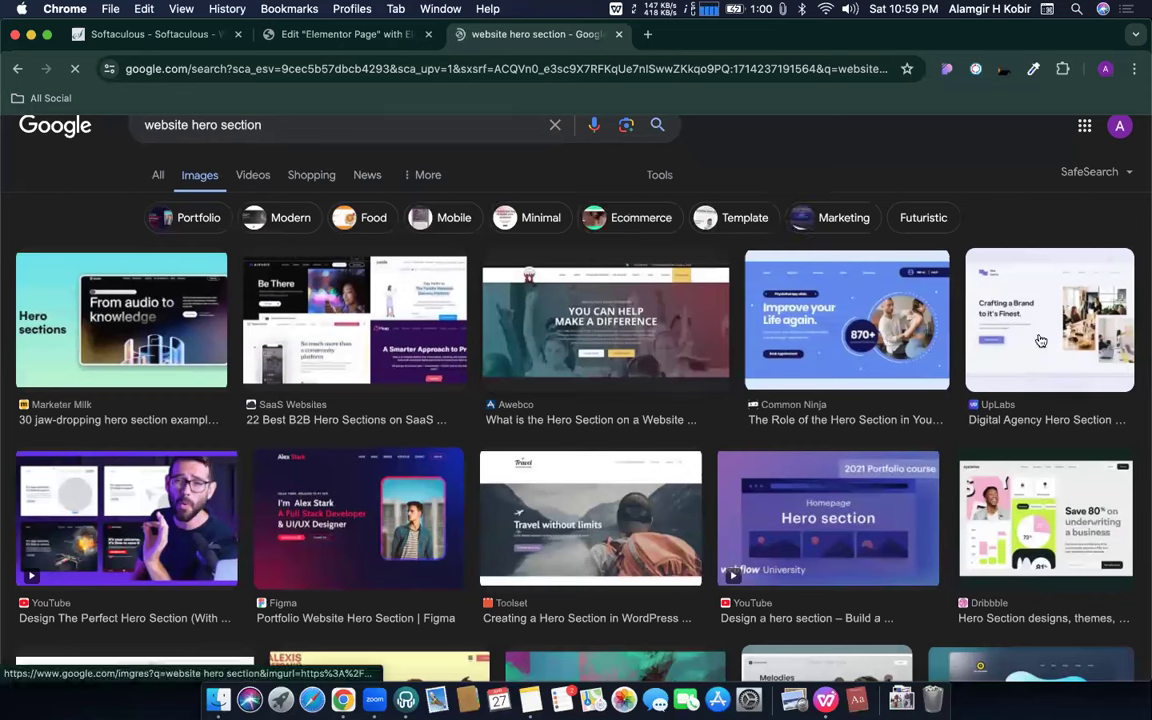
pyautogui.click(994, 301)
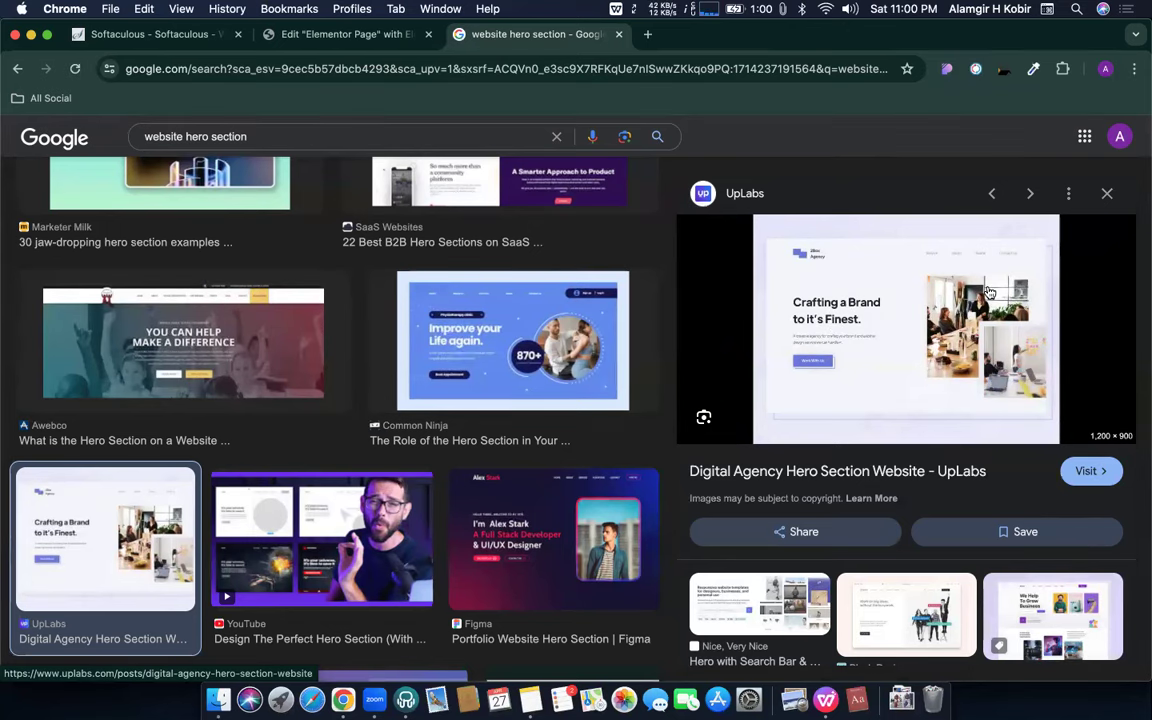
pyautogui.scroll(-5, 960, 340)
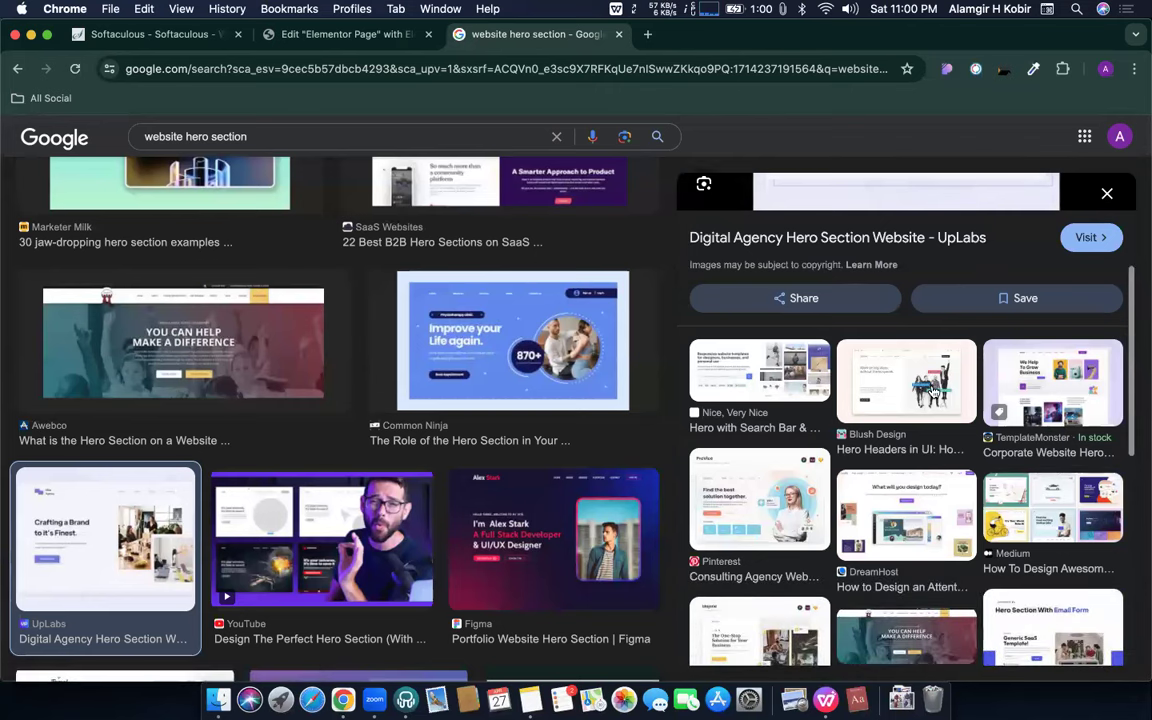
pyautogui.click(932, 390)
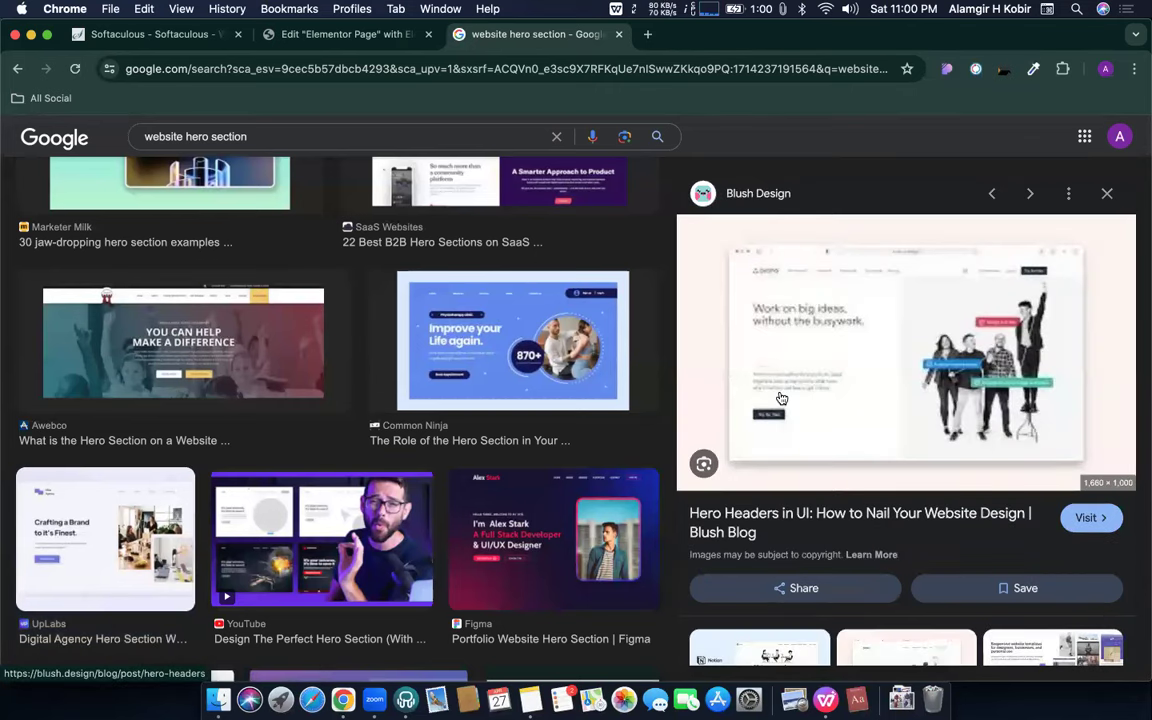
pyautogui.scroll(-8, 951, 333)
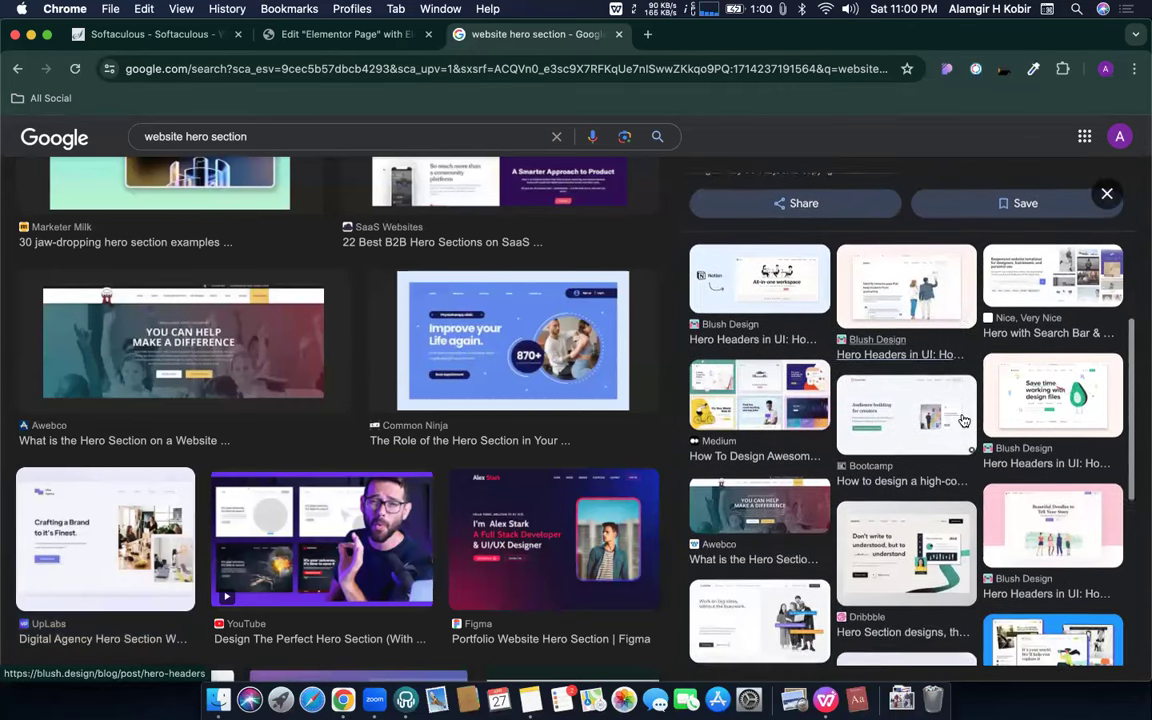
pyautogui.scroll(-6, 965, 420)
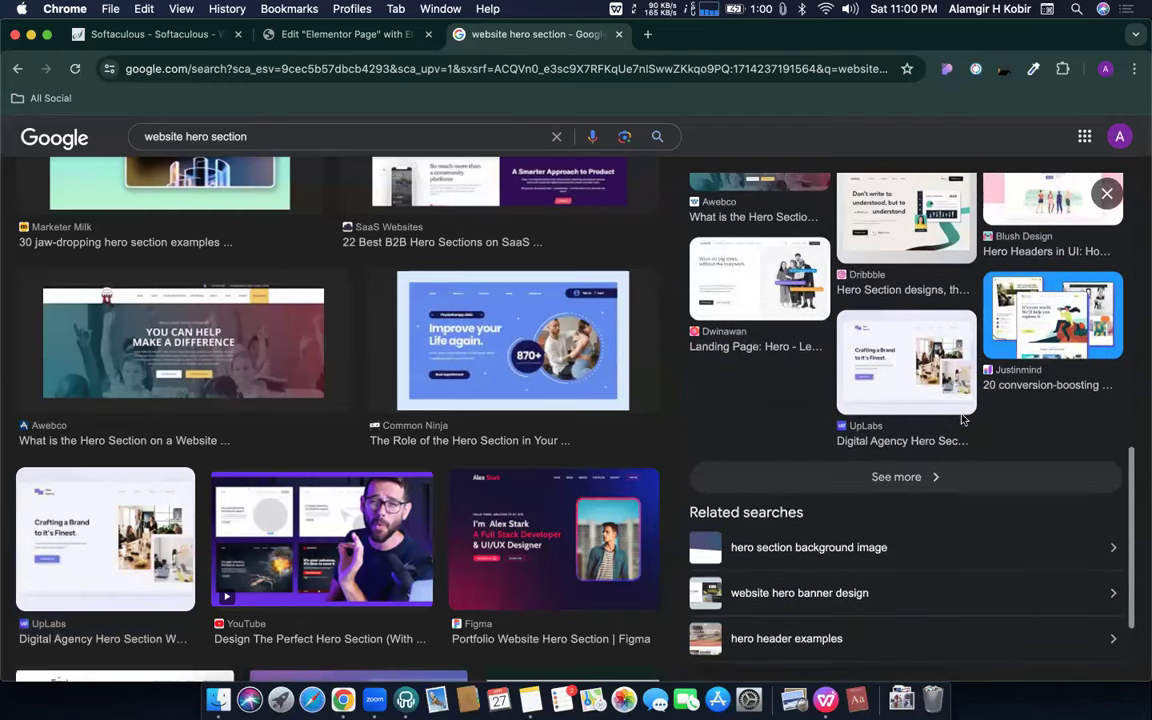
pyautogui.scroll(-5, 315, 310)
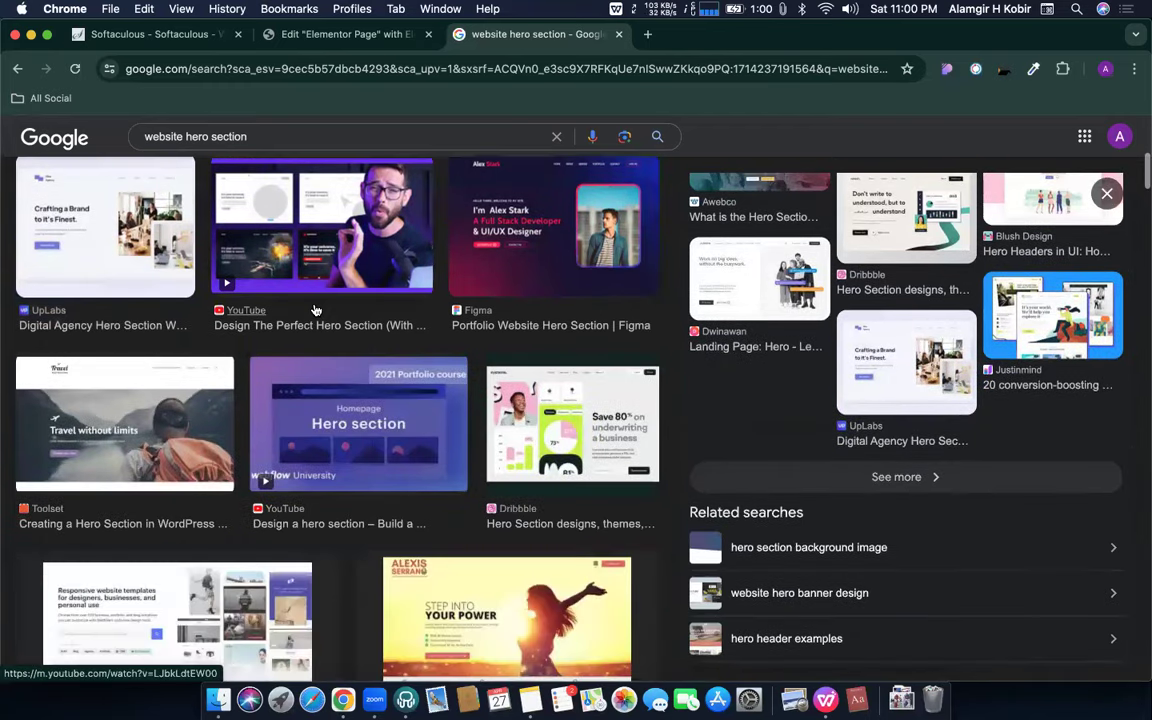
pyautogui.scroll(-4, 315, 310)
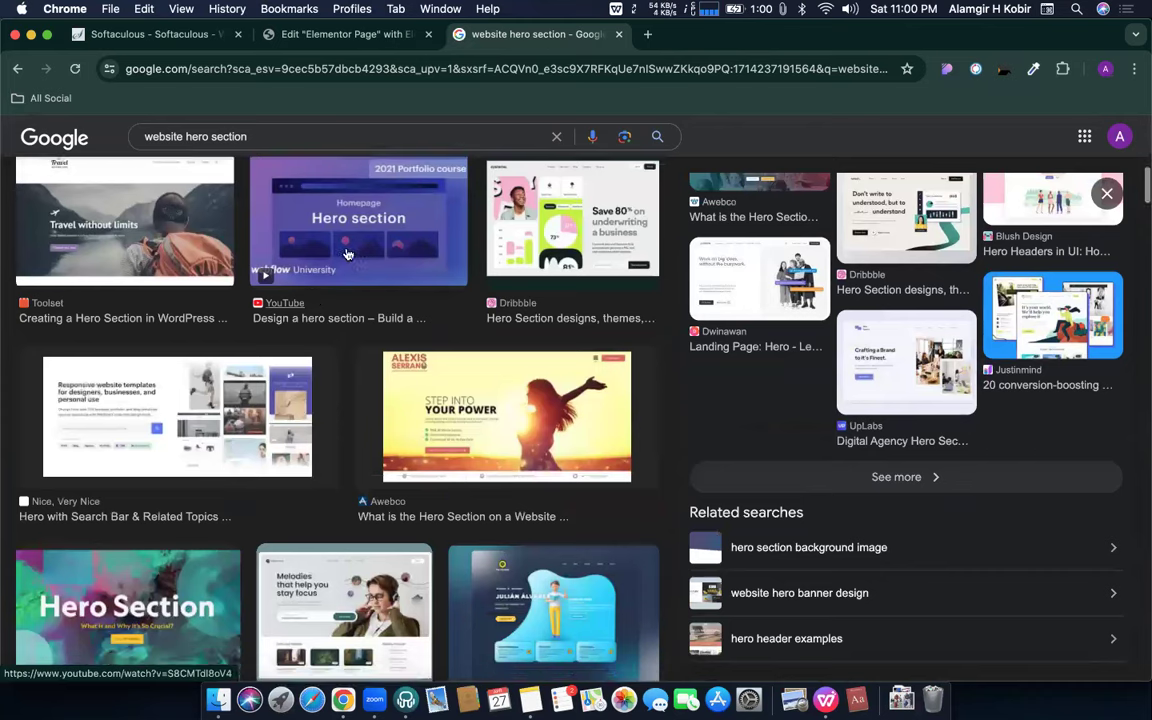
pyautogui.scroll(5, 964, 347)
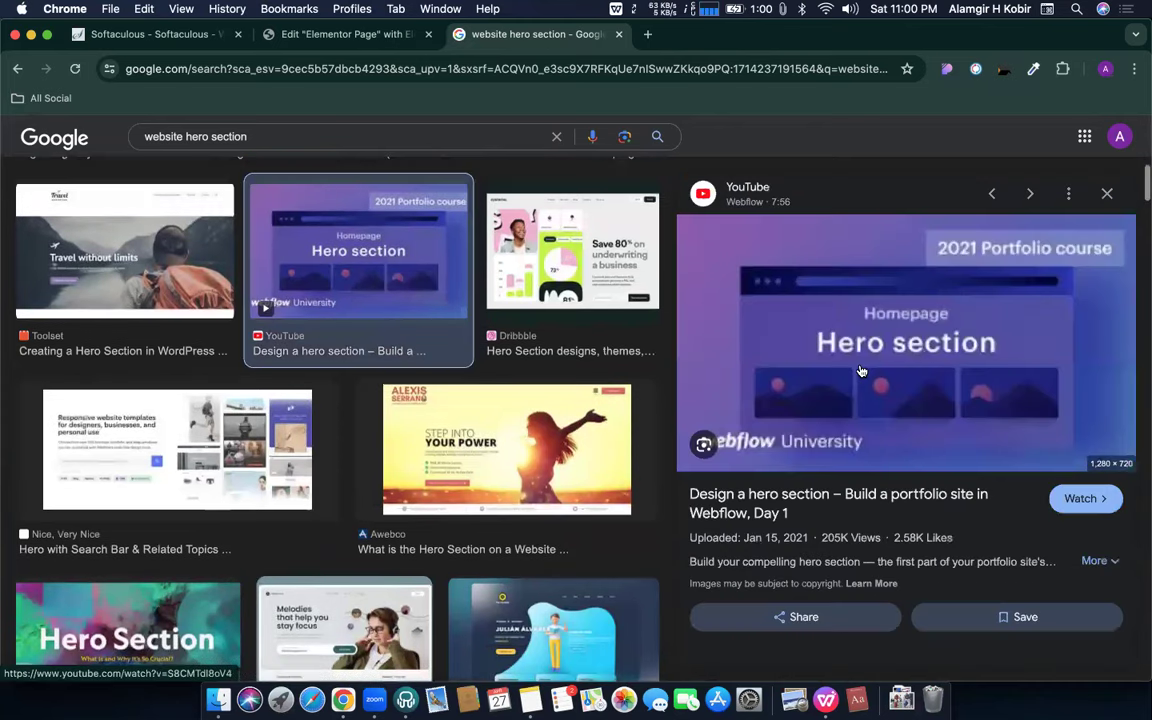
pyautogui.scroll(-7, 826, 382)
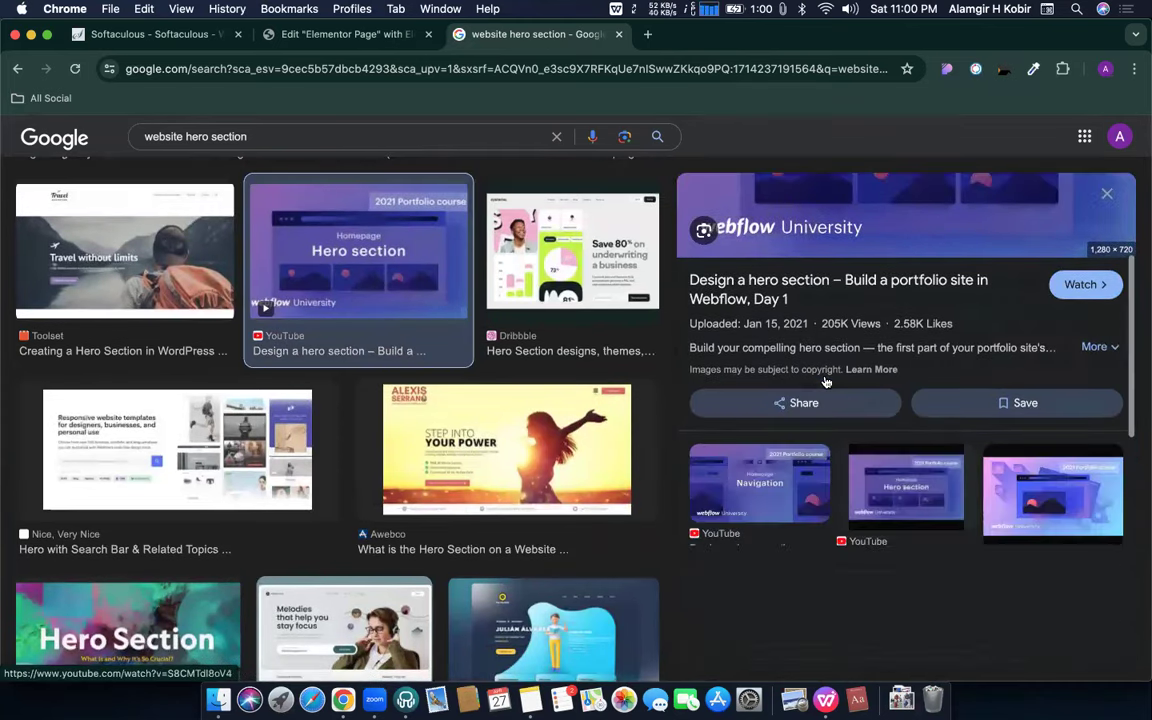
pyautogui.scroll(-5, 441, 362)
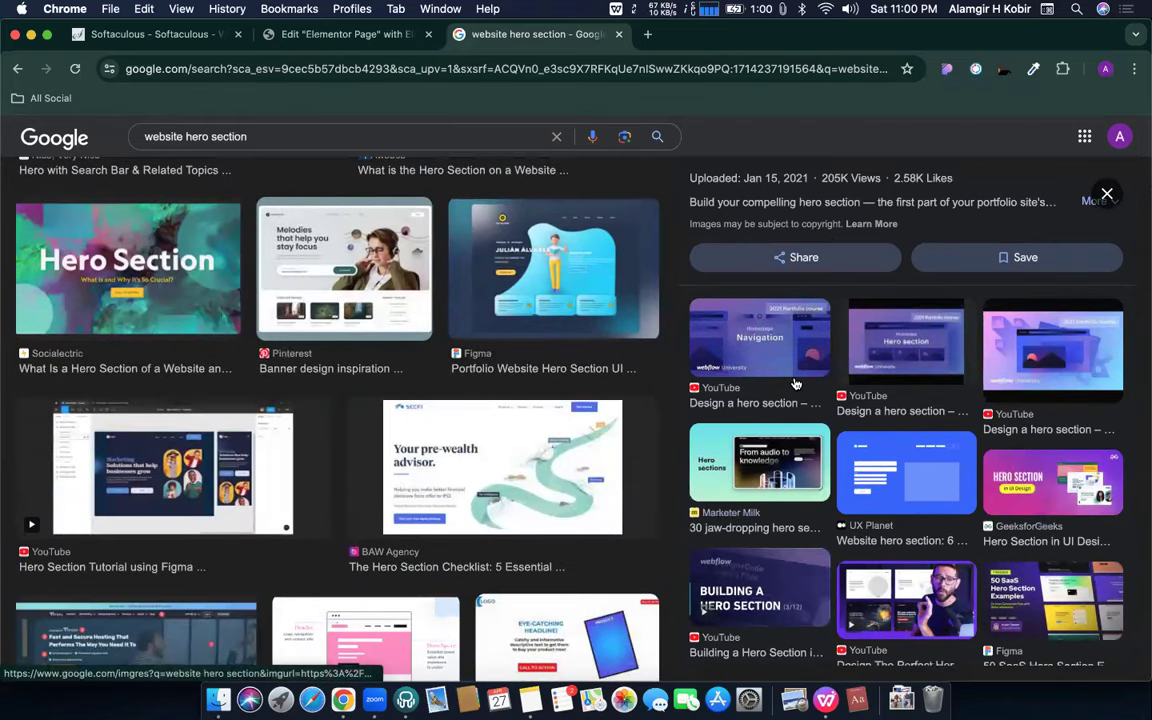
pyautogui.click(326, 318)
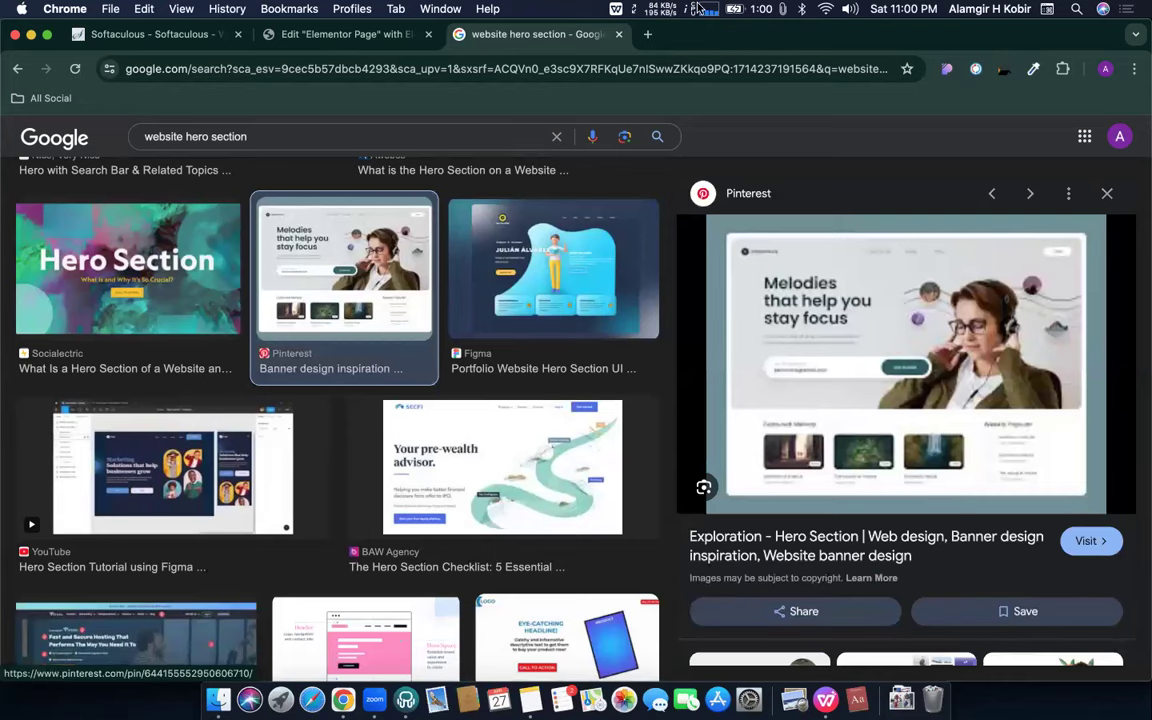
# - Return to the Elementor page and delete all three empty sections
pyautogui.click(363, 35)
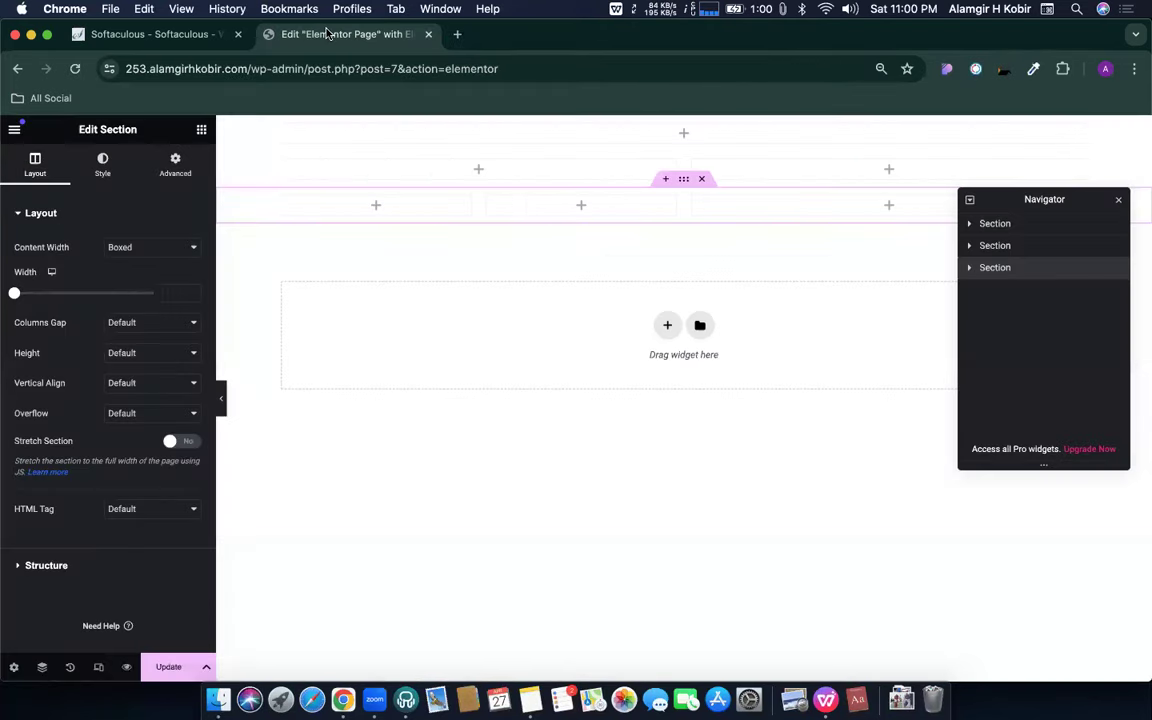
pyautogui.click(703, 177)
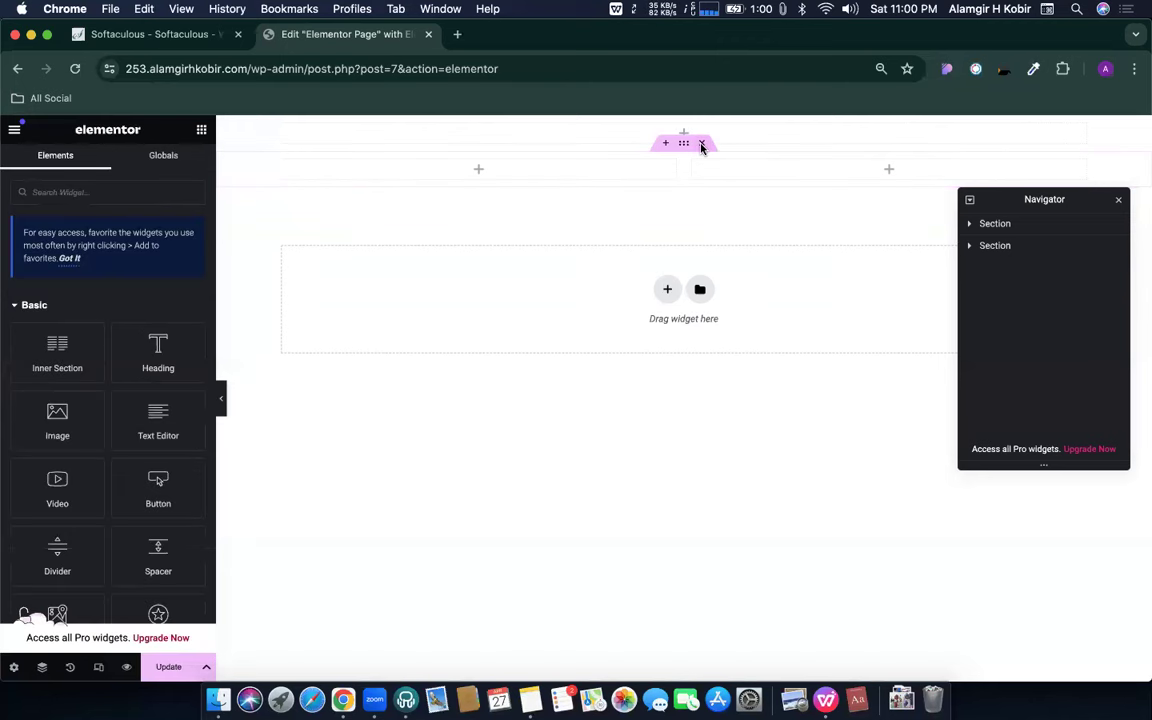
pyautogui.click(703, 146)
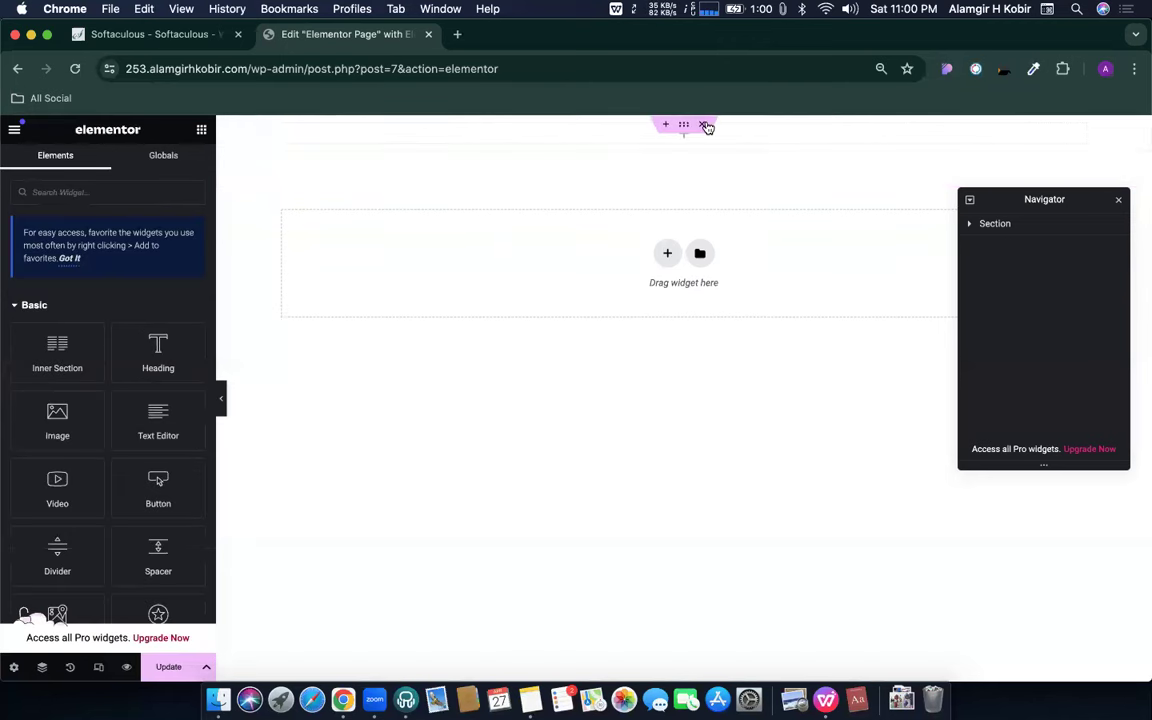
pyautogui.click(706, 124)
# - Add a one-column section to the page and place an Inner Section widget inside it
pyautogui.click(661, 241)
pyautogui.click(501, 270)
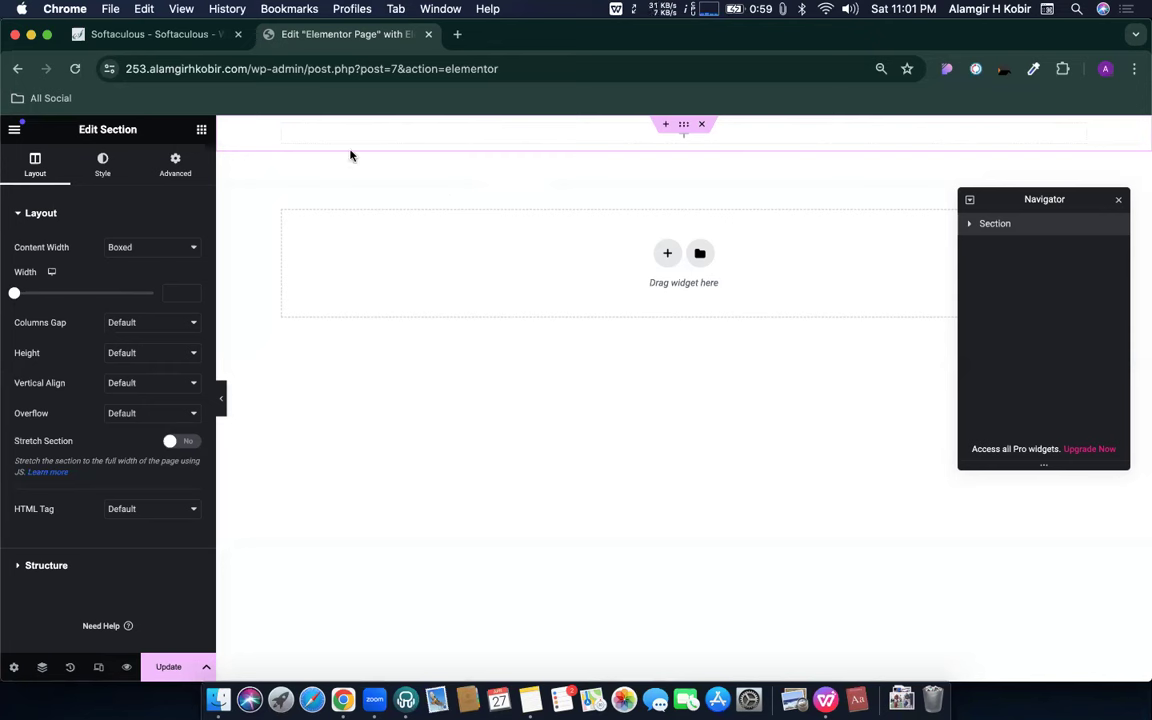
pyautogui.click(201, 132)
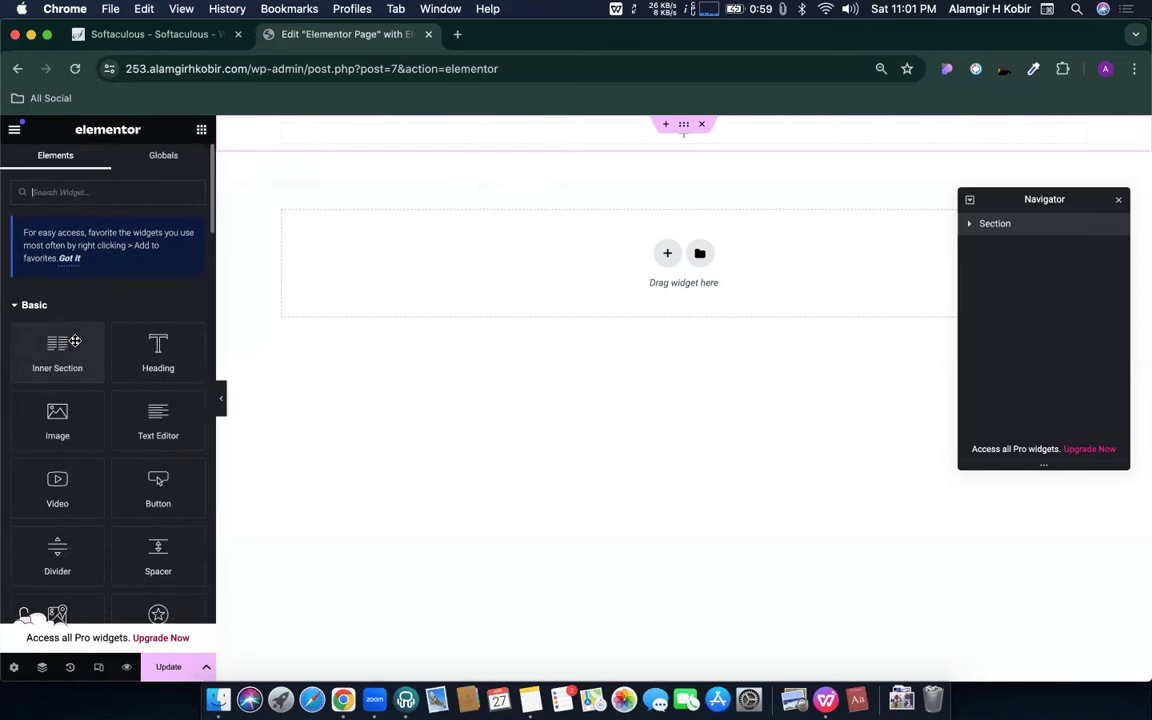
pyautogui.moveTo(52, 322); pyautogui.dragTo(664, 142)
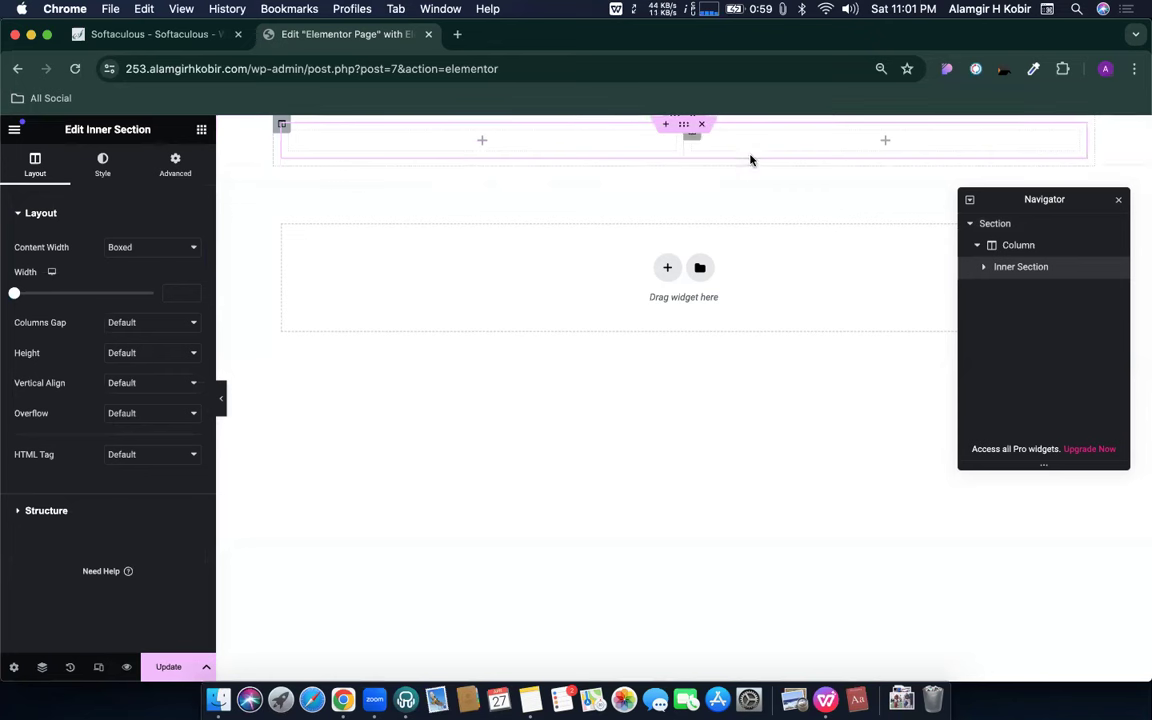
# - Examine the edit handles of the outer column and the two inner columns up close
pyautogui.rightClick(695, 138)
pyautogui.click(289, 138)
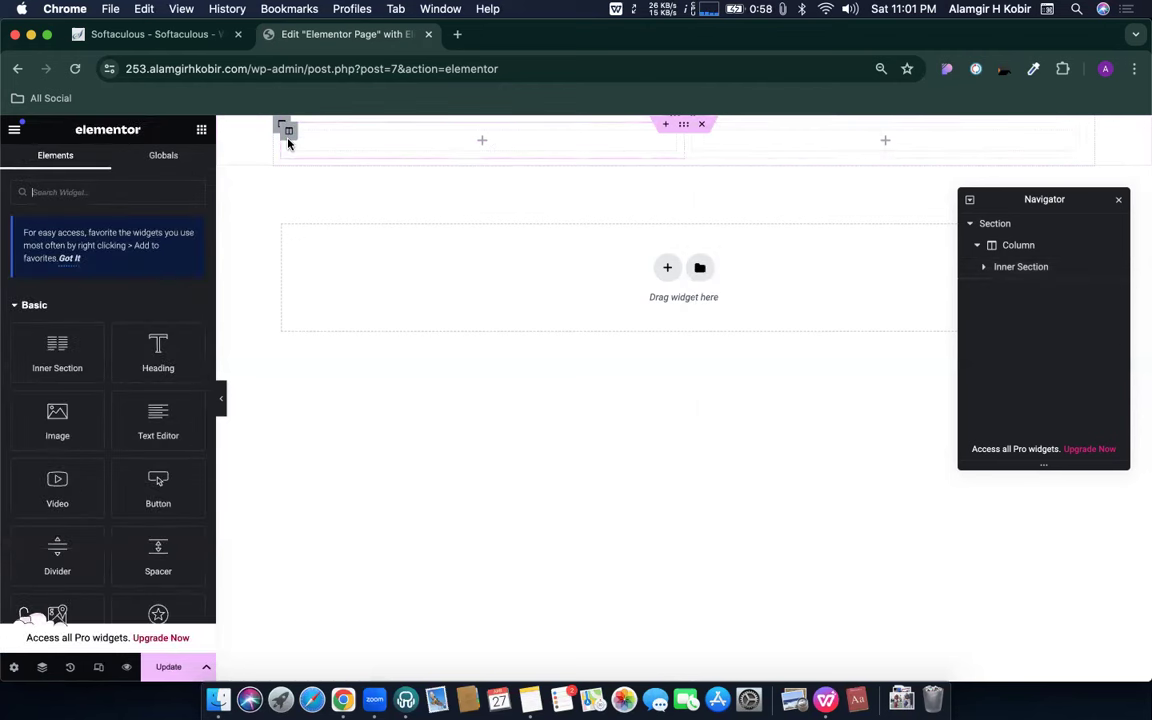
pyautogui.scroll(5, 291, 138)
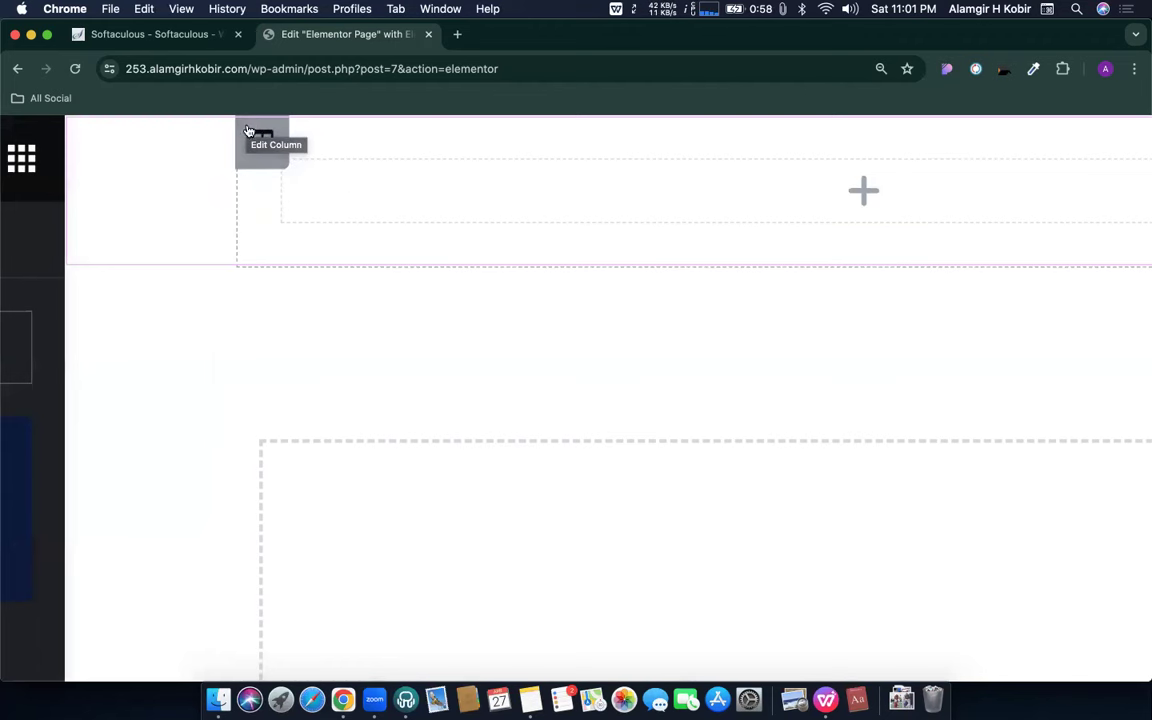
pyautogui.hscroll(10, 290, 172)
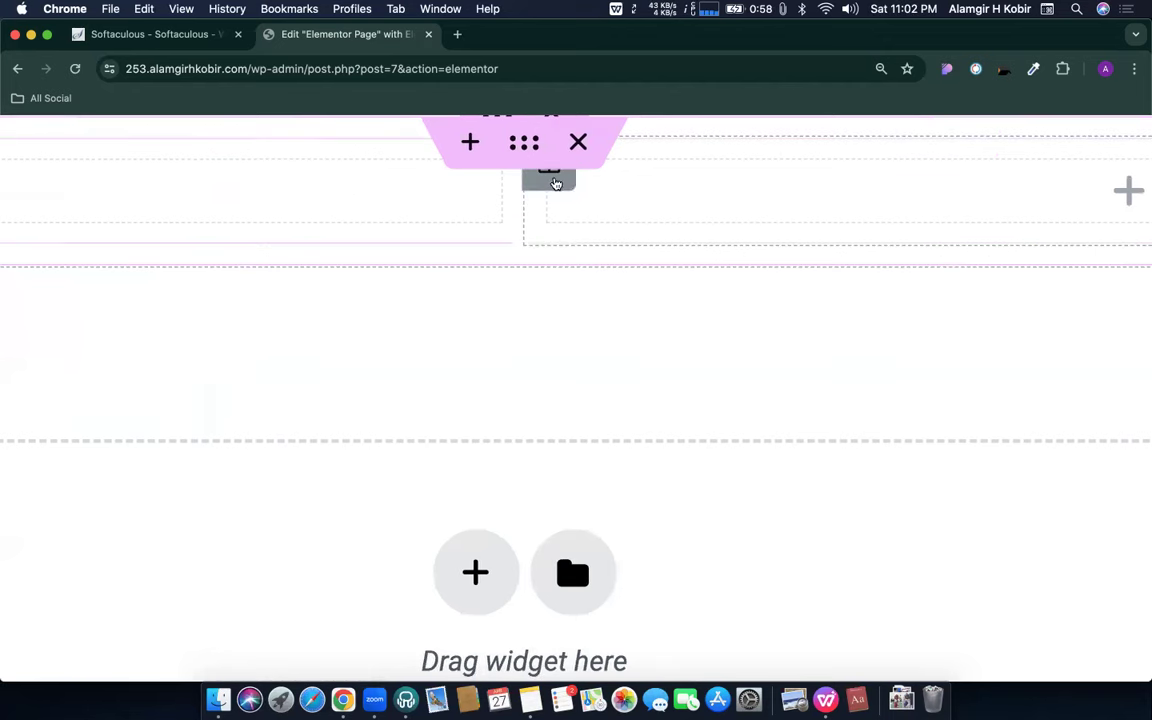
pyautogui.scroll(-5, 532, 213)
pyautogui.scroll(-5, 534, 213)
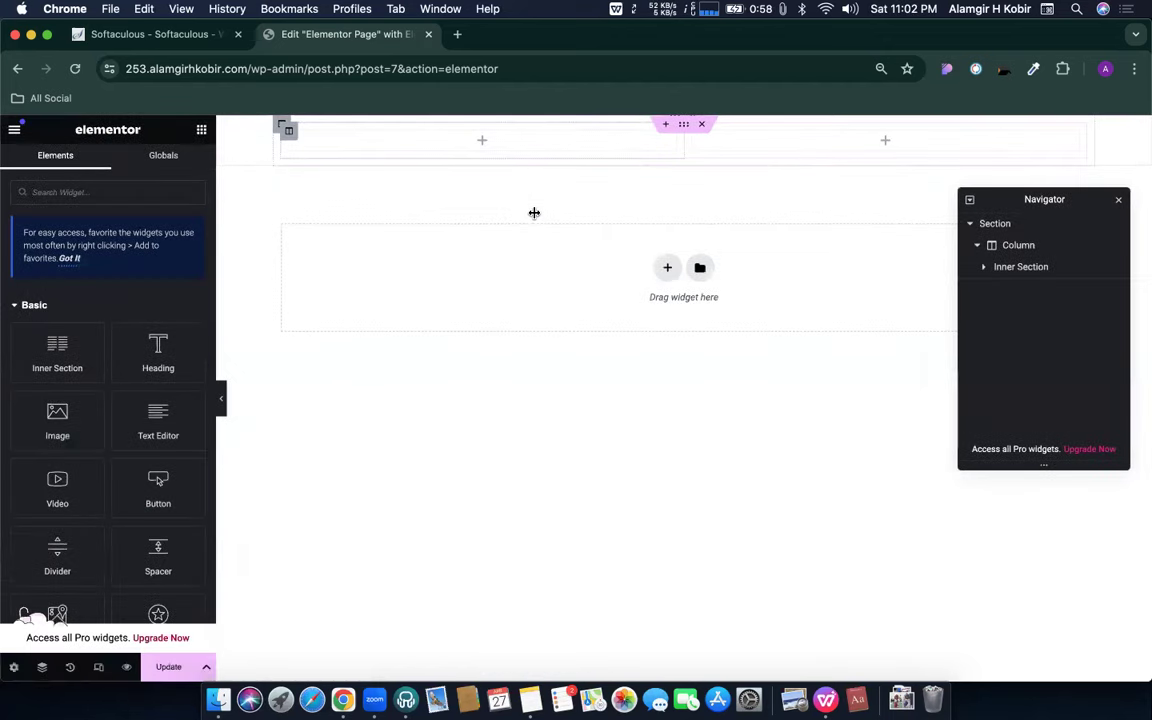
# - Compare the layout settings of the outer section, the first inner column and the outer column
pyautogui.click(681, 125)
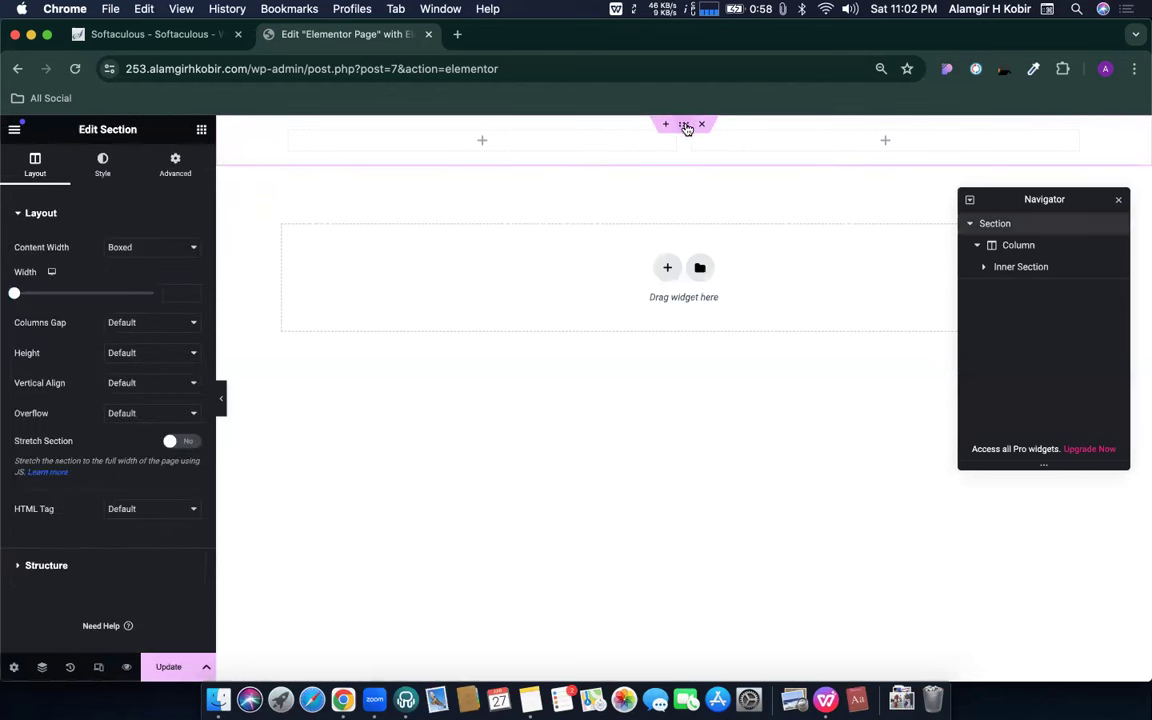
pyautogui.doubleClick(113, 129)
pyautogui.moveTo(80, 130); pyautogui.dragTo(96, 127)
pyautogui.moveTo(317, 144)
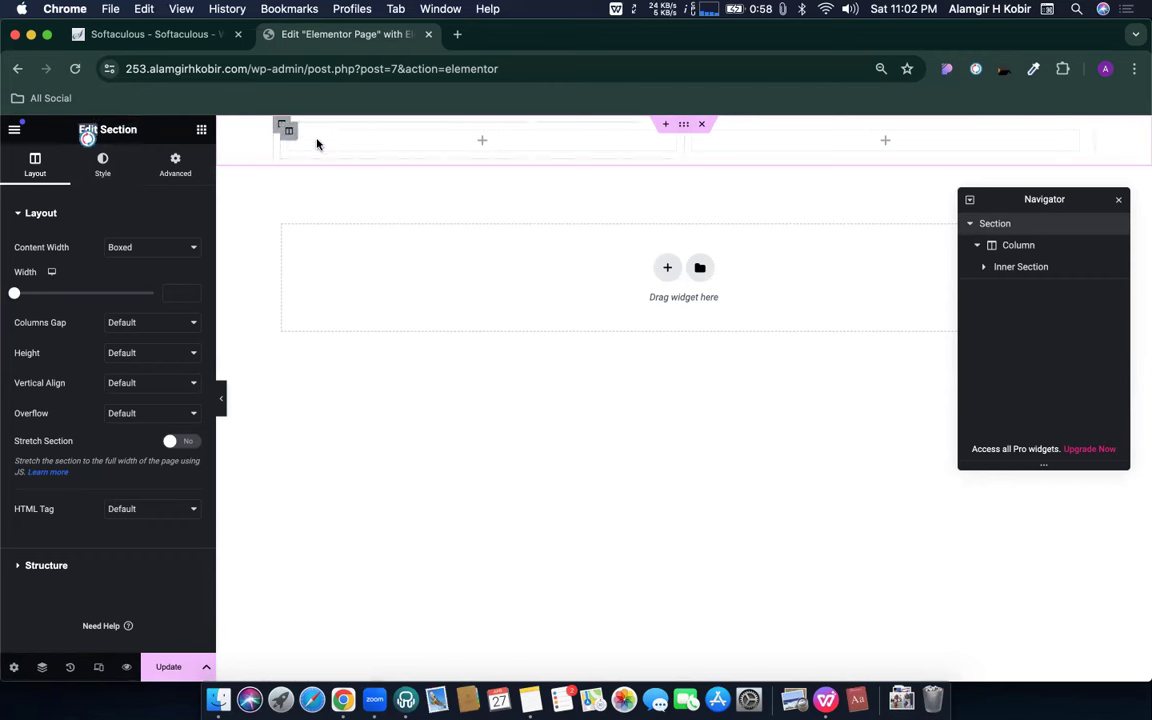
pyautogui.click(288, 131)
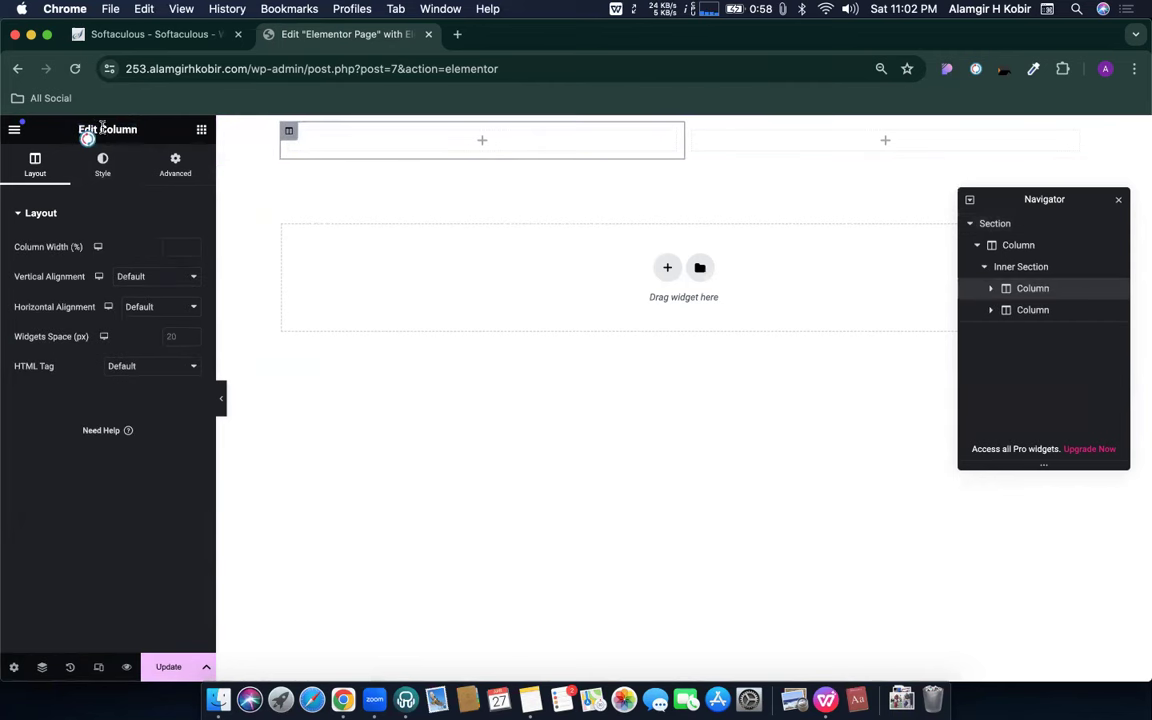
pyautogui.moveTo(82, 131); pyautogui.dragTo(139, 133)
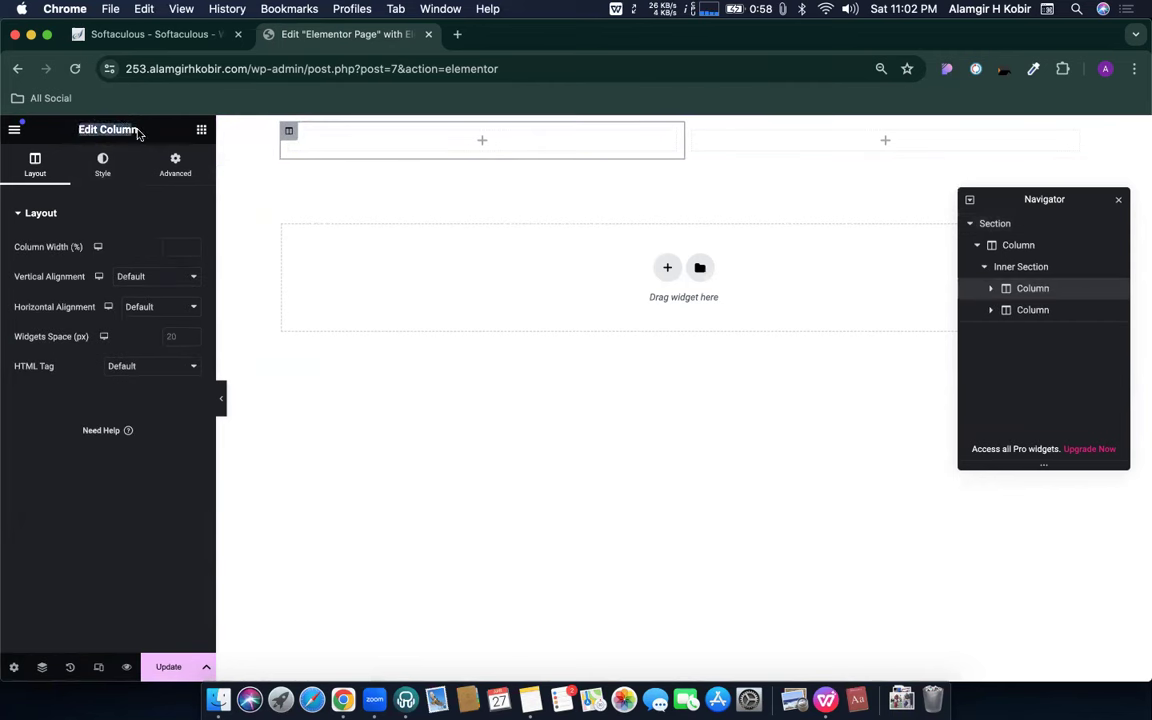
pyautogui.click(277, 127)
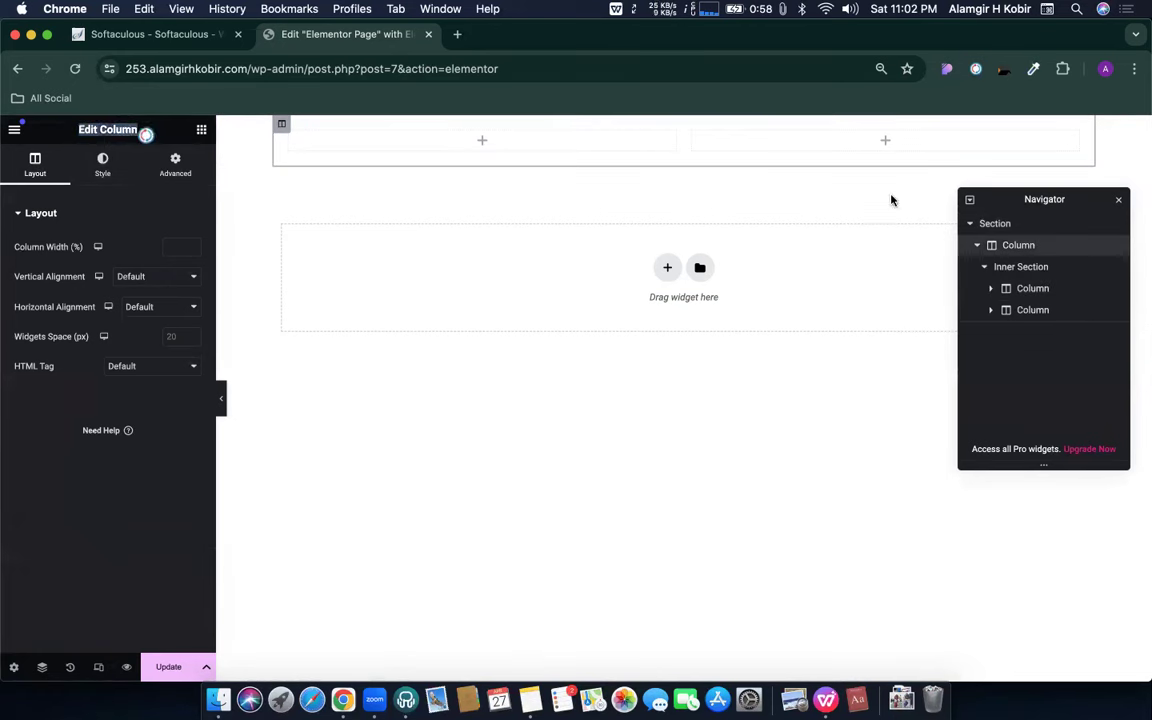
pyautogui.click(683, 126)
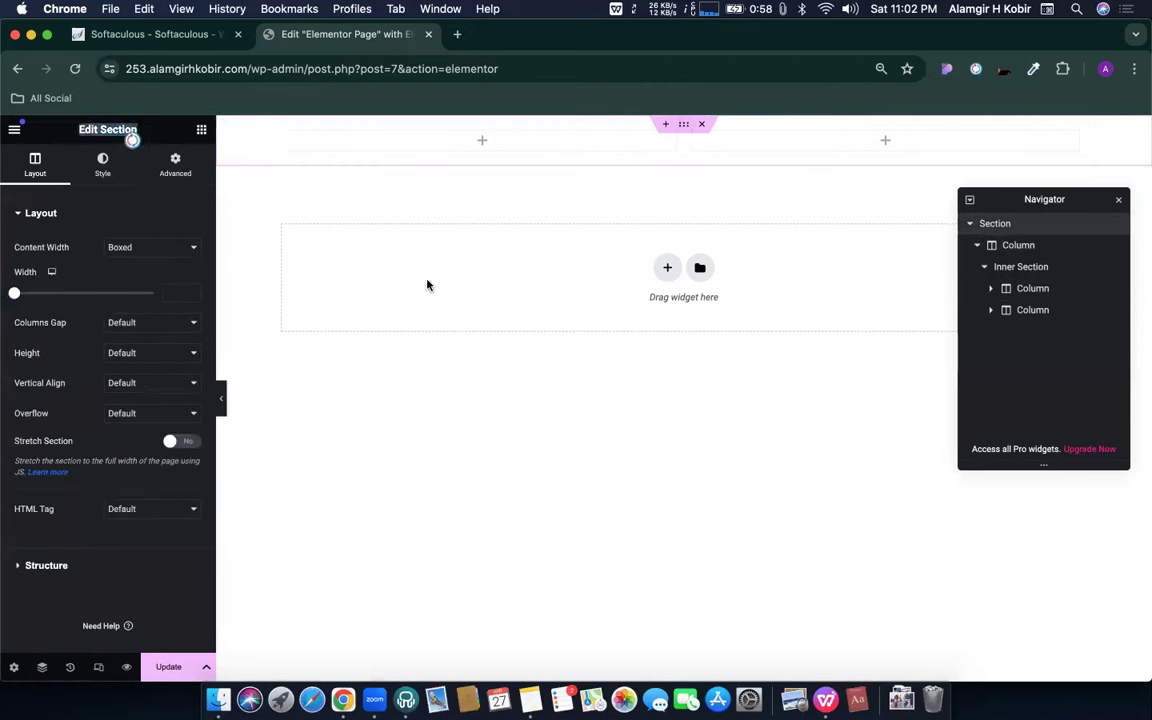
pyautogui.click(509, 320)
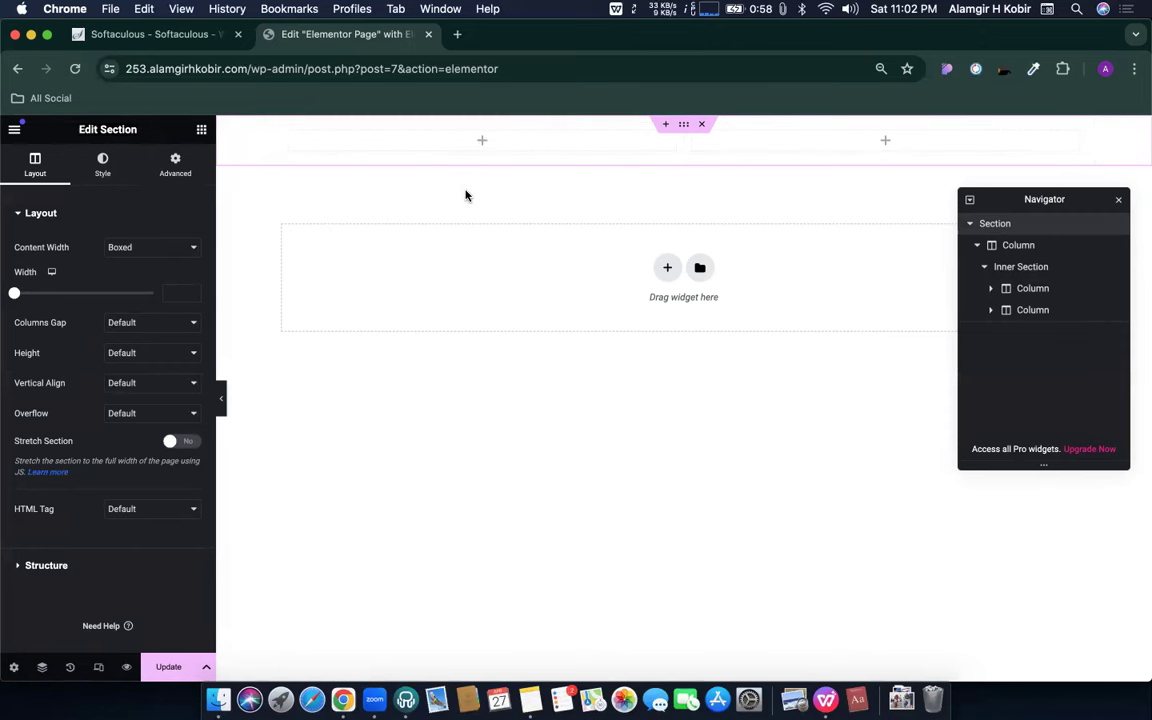
# - Add a Heading widget to the first column of the inner section and decline the Elementor AI offer
pyautogui.click(201, 131)
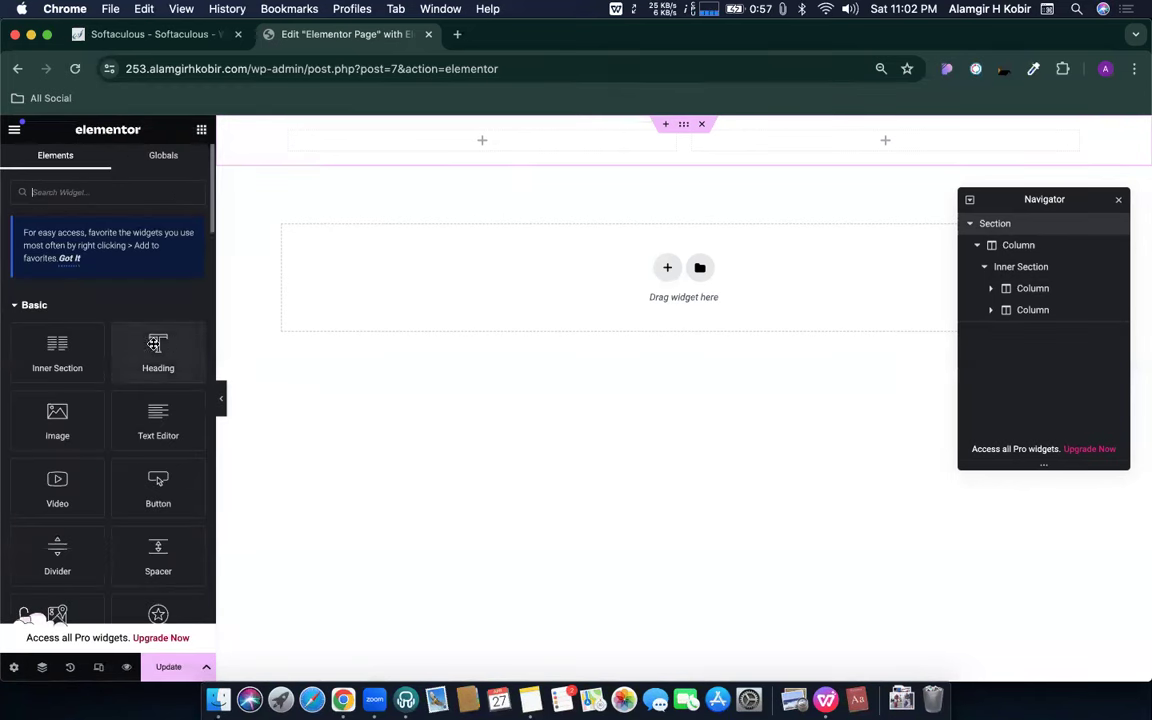
pyautogui.moveTo(153, 347); pyautogui.dragTo(435, 160)
pyautogui.moveTo(570, 178); pyautogui.dragTo(481, 143)
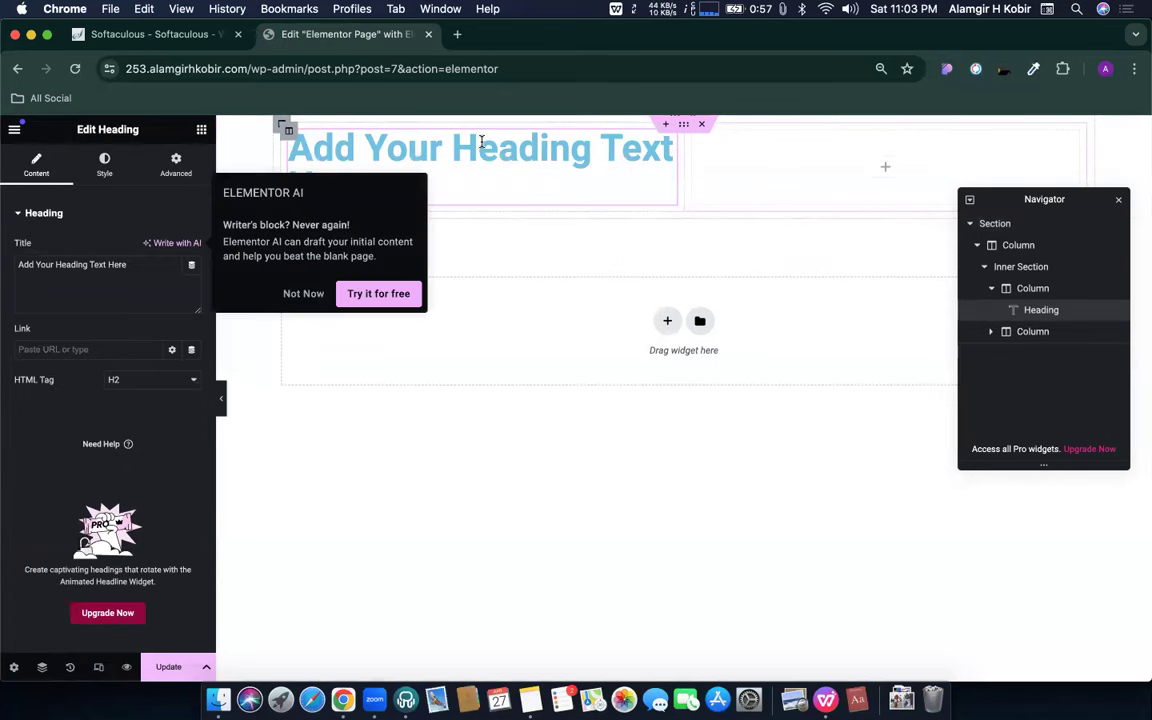
pyautogui.click(292, 296)
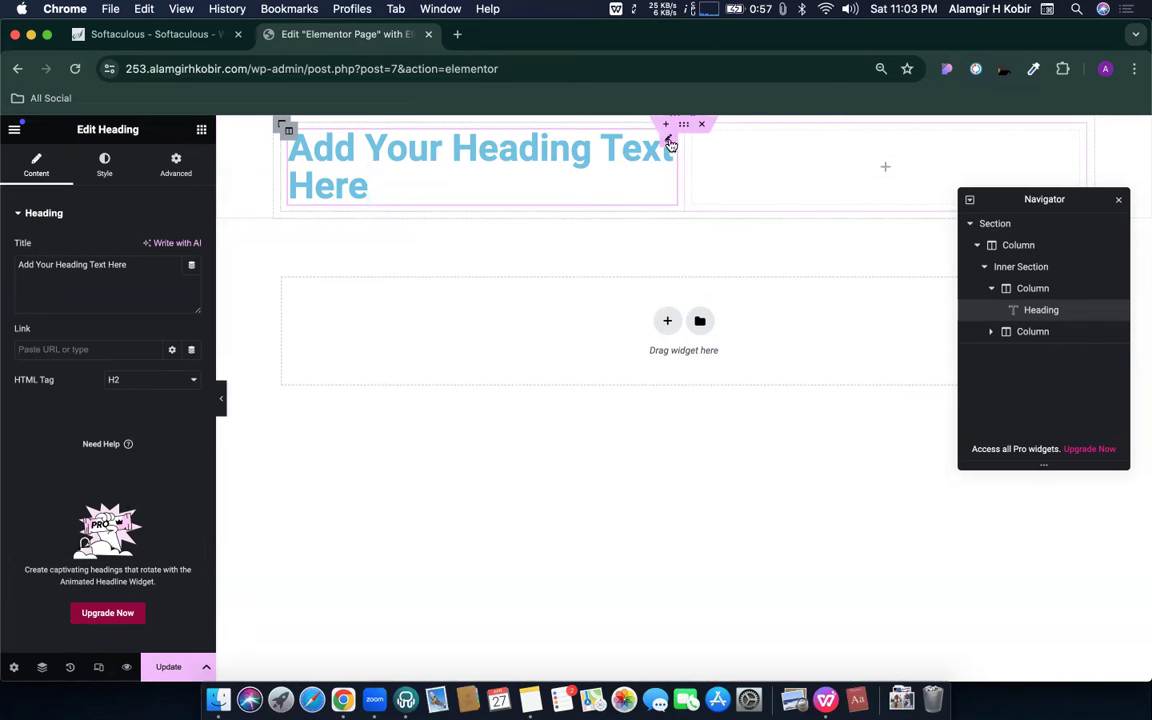
# - Replace the heading widget's placeholder text directly on the canvas with "This is heading text..."
pyautogui.tripleClick(30, 258)
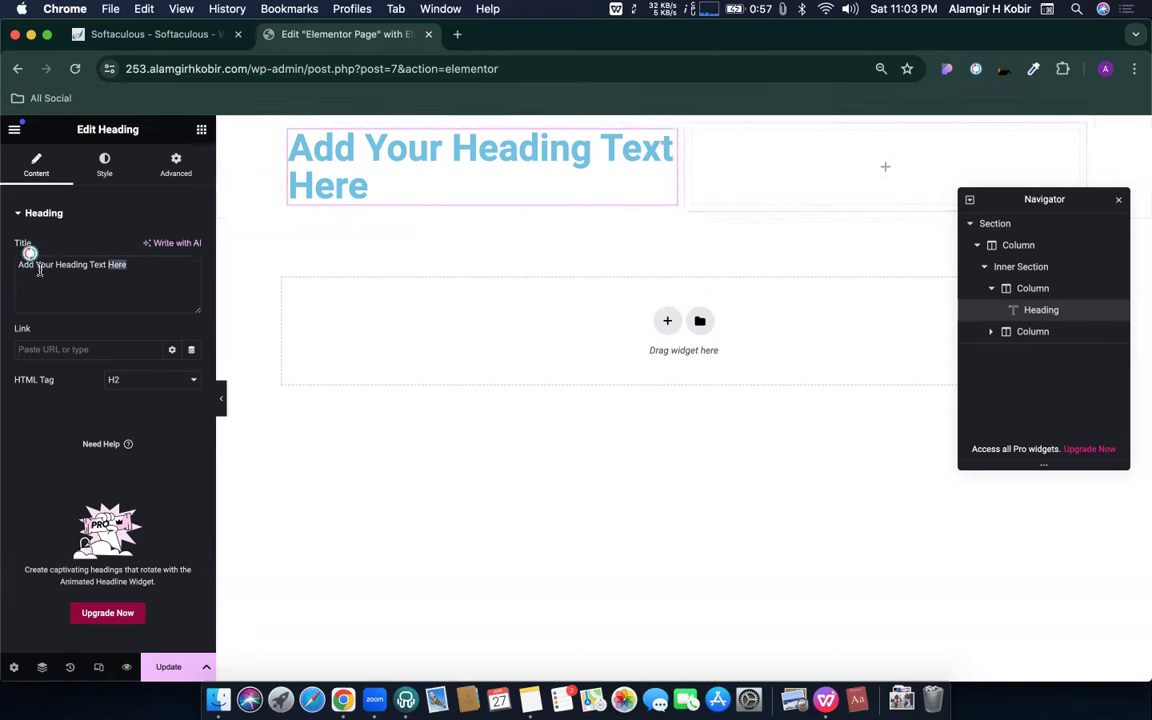
pyautogui.tripleClick(390, 173)
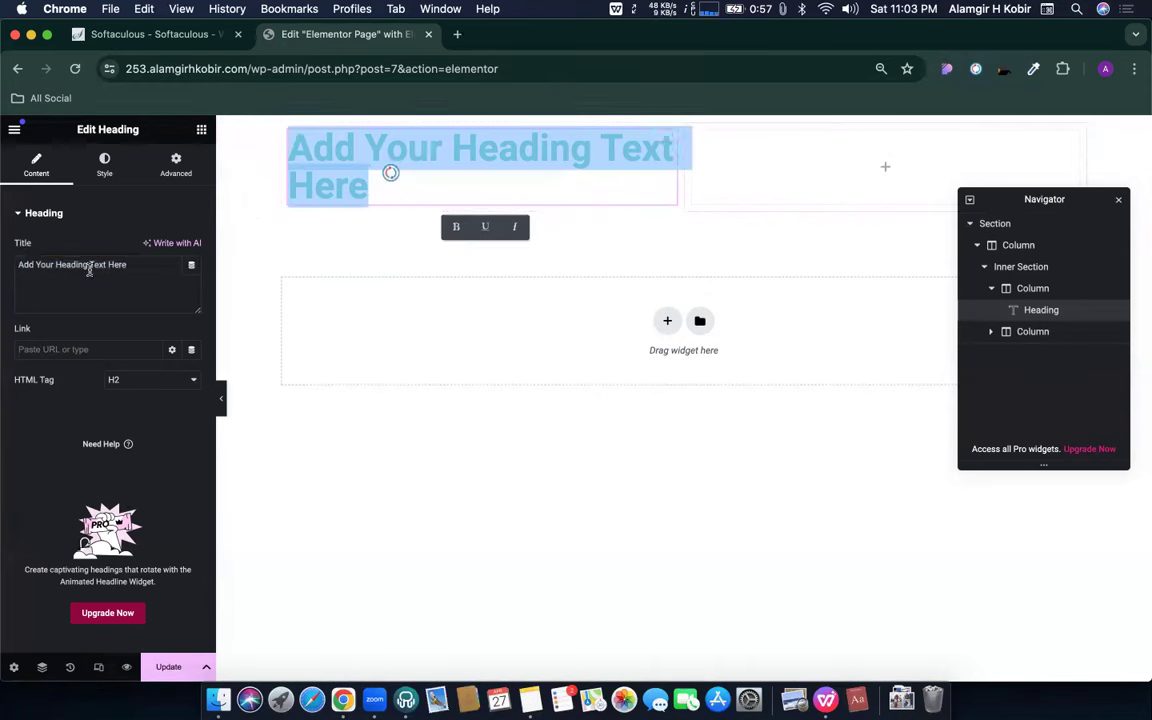
pyautogui.tripleClick(89, 269)
pyautogui.click(172, 259)
pyautogui.click(397, 177)
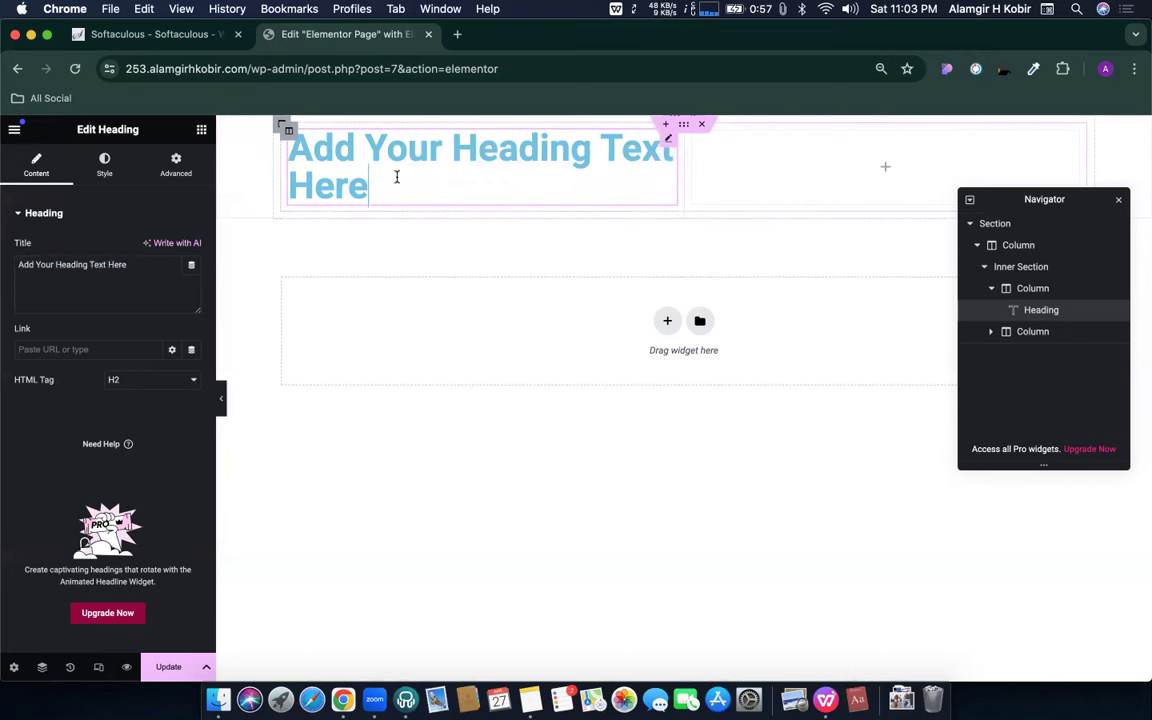
pyautogui.moveTo(397, 177); pyautogui.dragTo(289, 142)
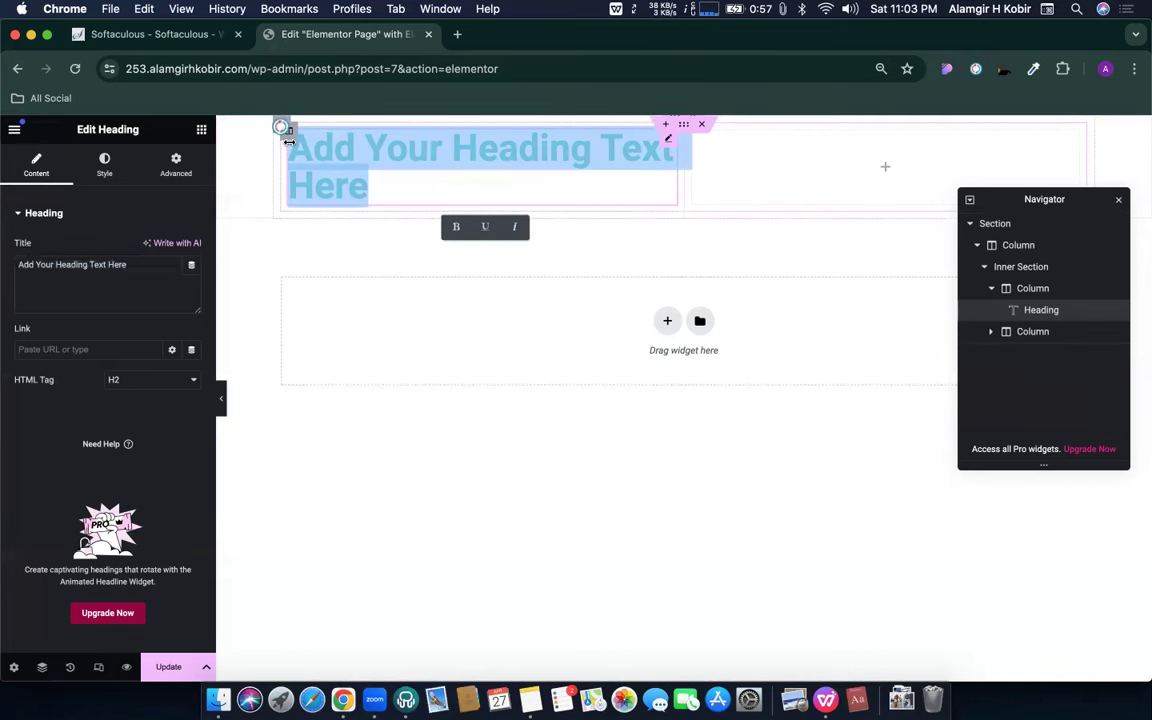
pyautogui.write('This is head')
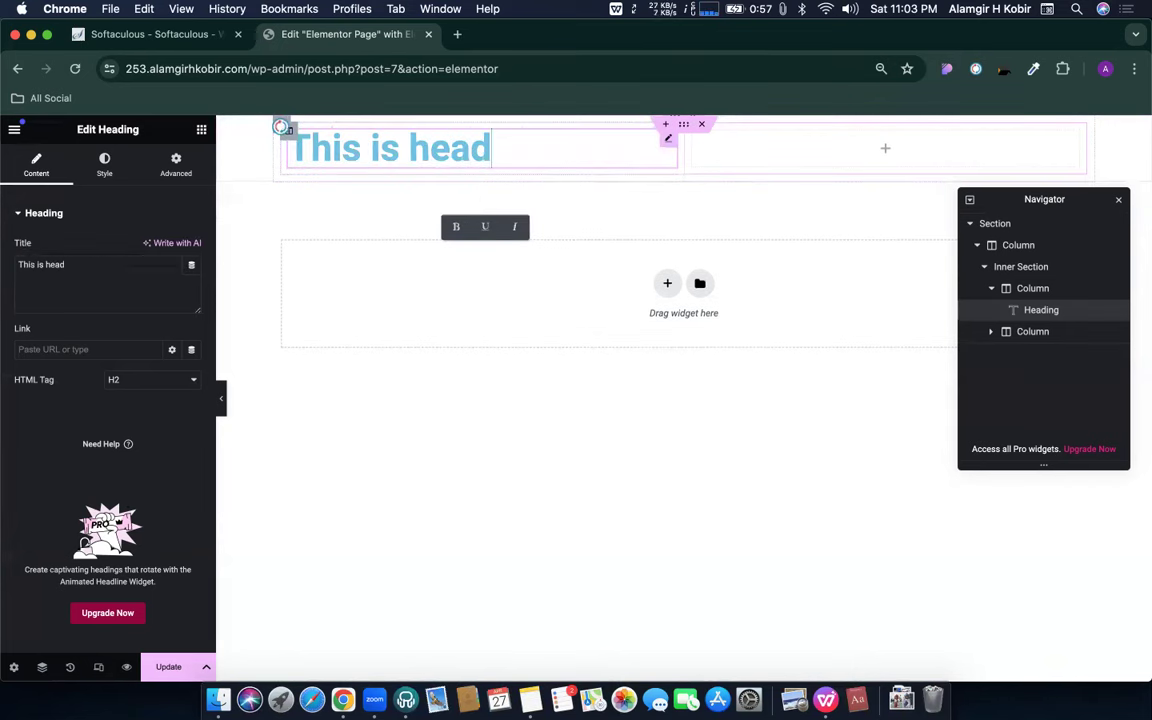
pyautogui.write('ing text...')
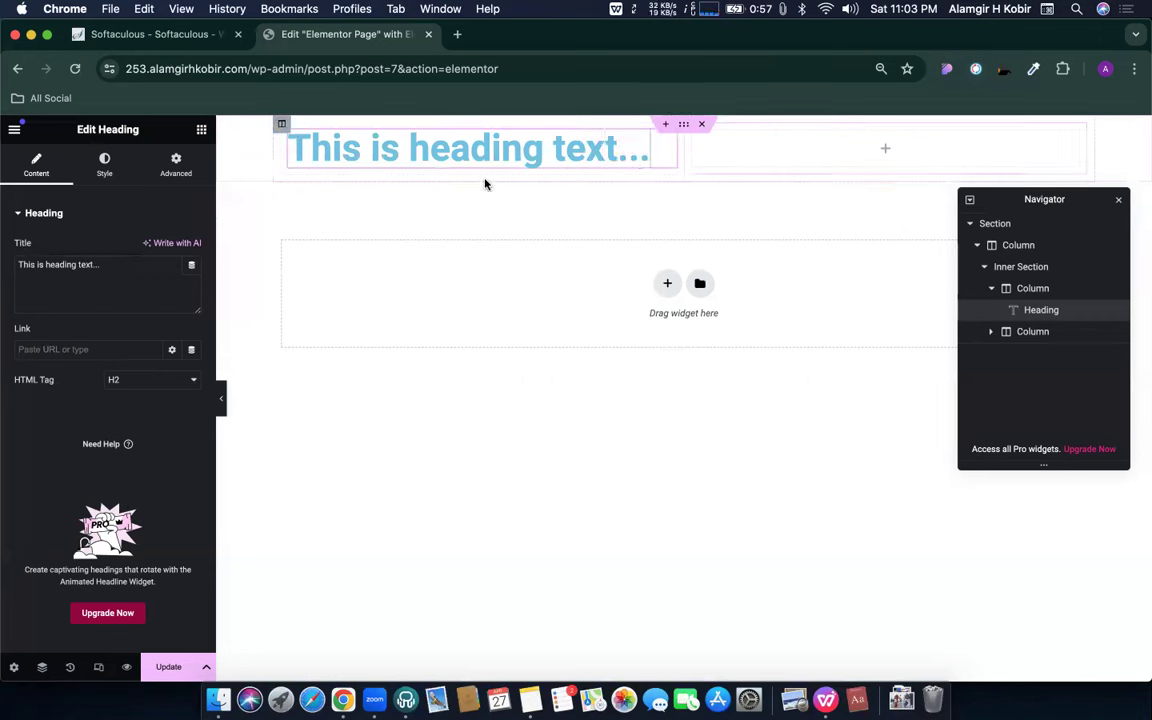
# - Change the heading widget's title to "Simple Heading Text..." in its content settings
pyautogui.tripleClick(114, 275)
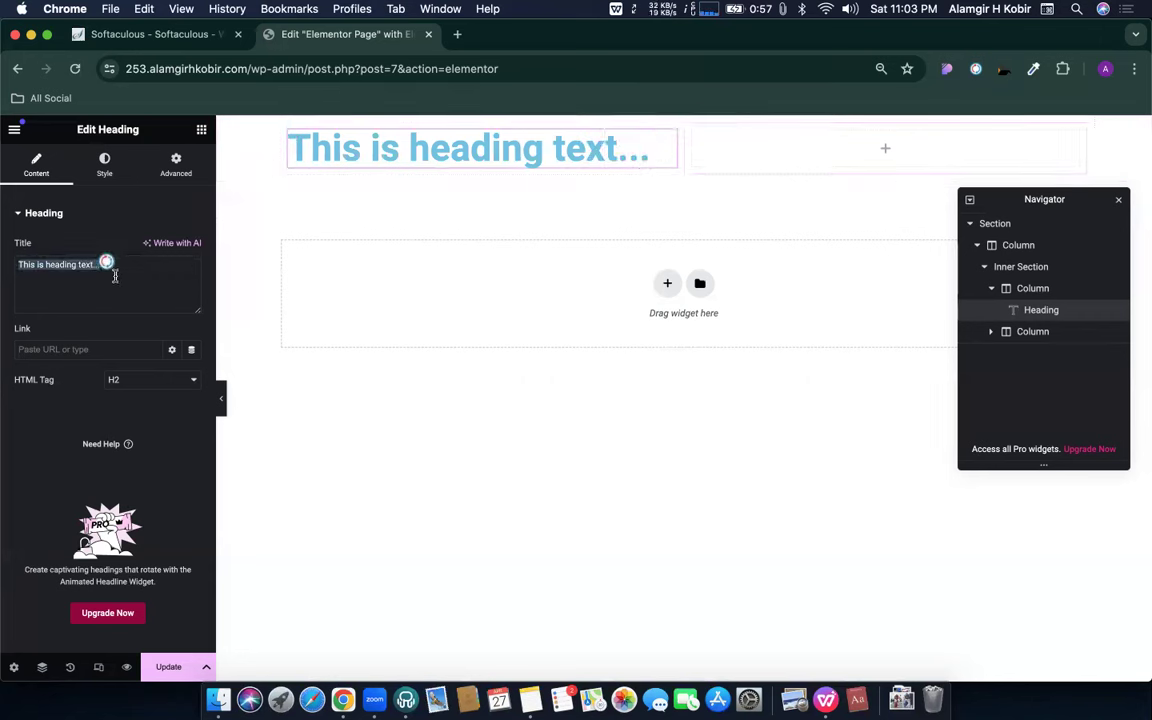
pyautogui.write('Head')
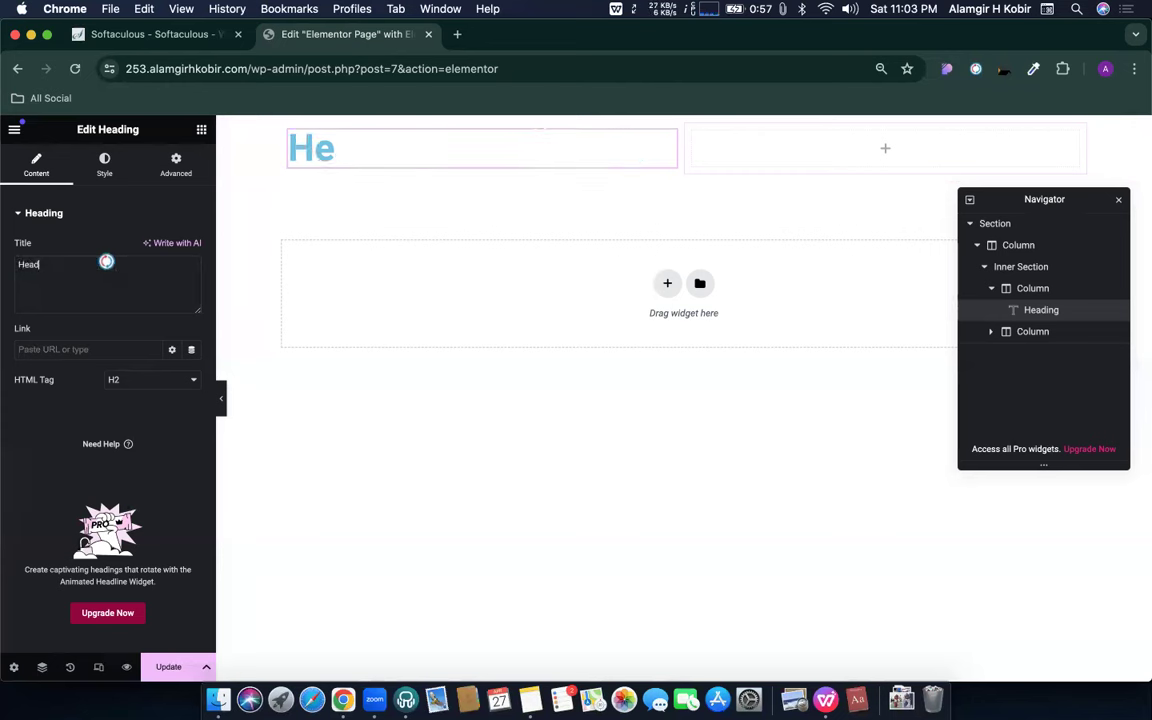
pyautogui.write('ing Text')
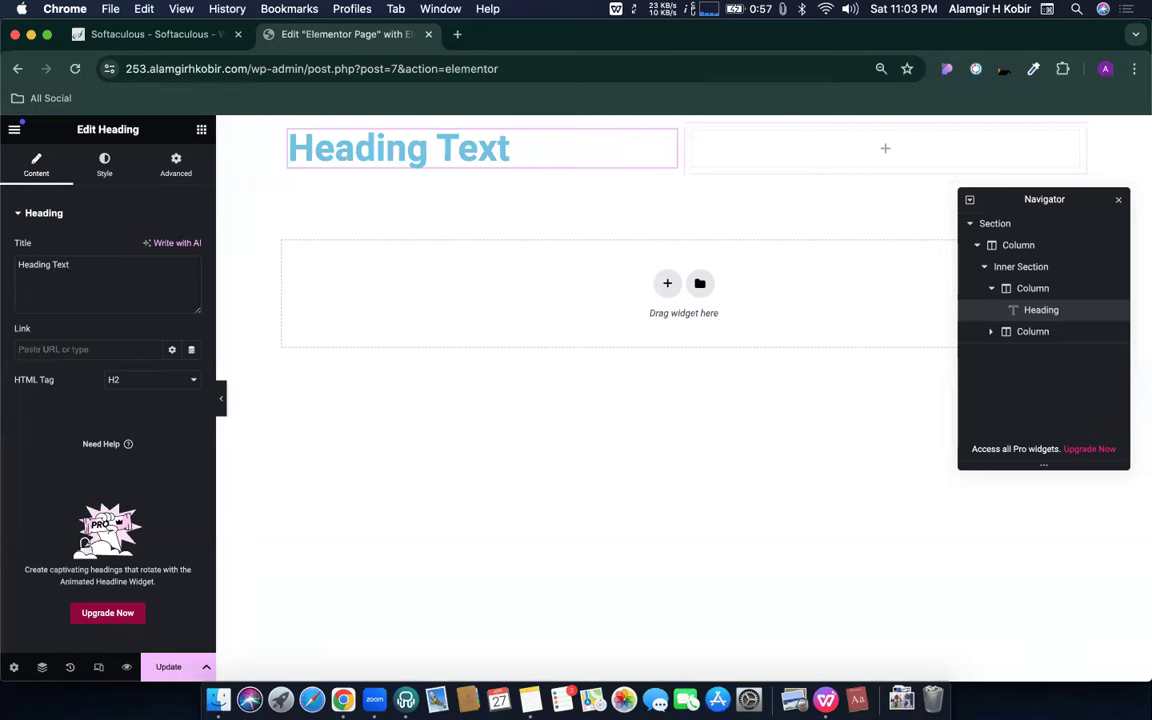
pyautogui.write('Simple')
pyautogui.click(98, 264)
pyautogui.write('...')
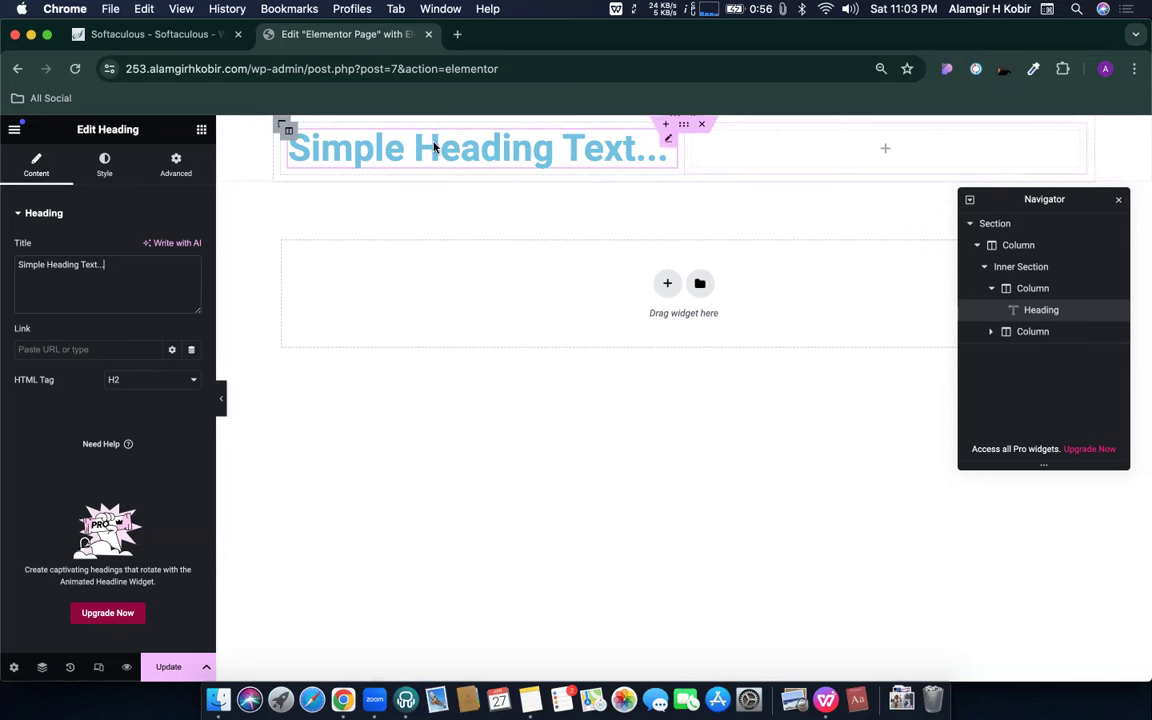
# - Delete the letter "d" from "Heading" on the canvas and undo the deletion
pyautogui.moveTo(475, 150)
pyautogui.mouseDown()
pyautogui.moveTo(438, 148)
pyautogui.moveTo(481, 148)
pyautogui.mouseUp()
pyautogui.click(492, 151)
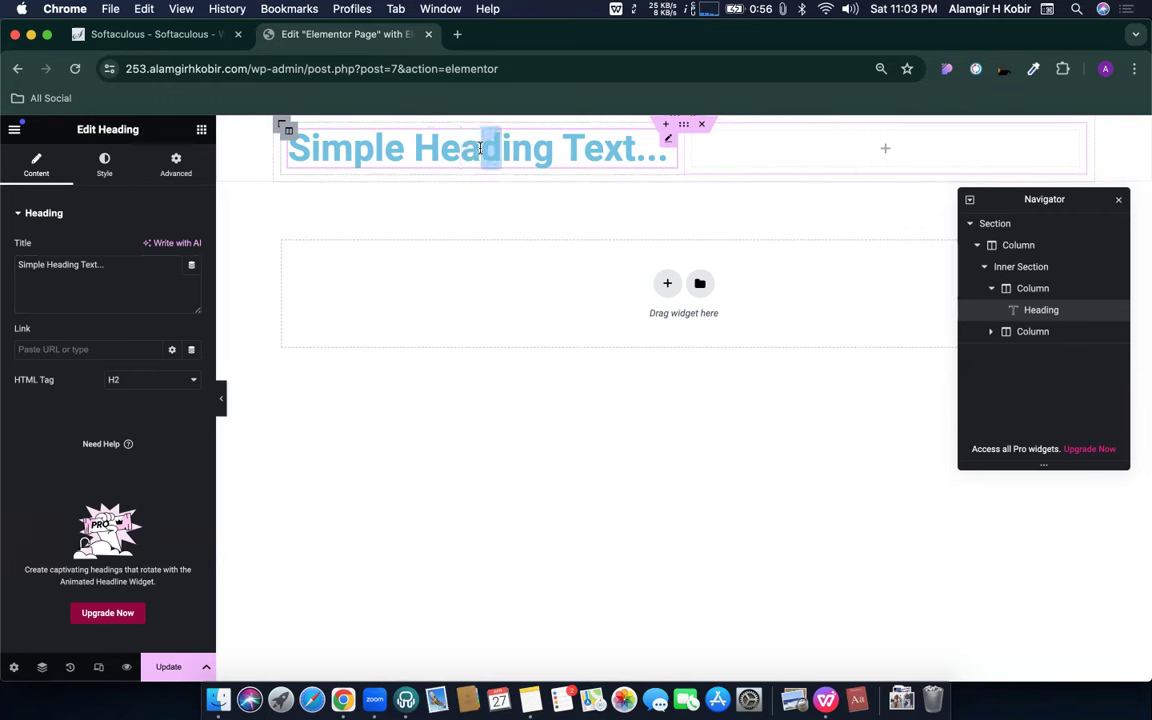
pyautogui.press('BackSpace')
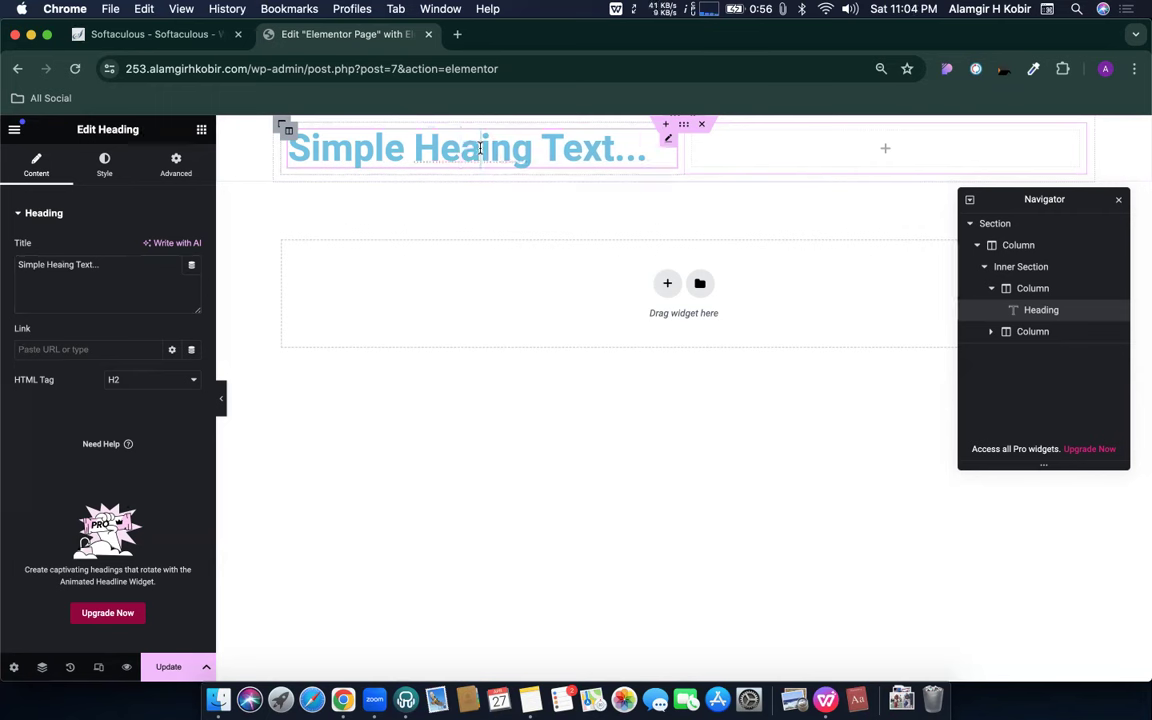
pyautogui.press('super+z')
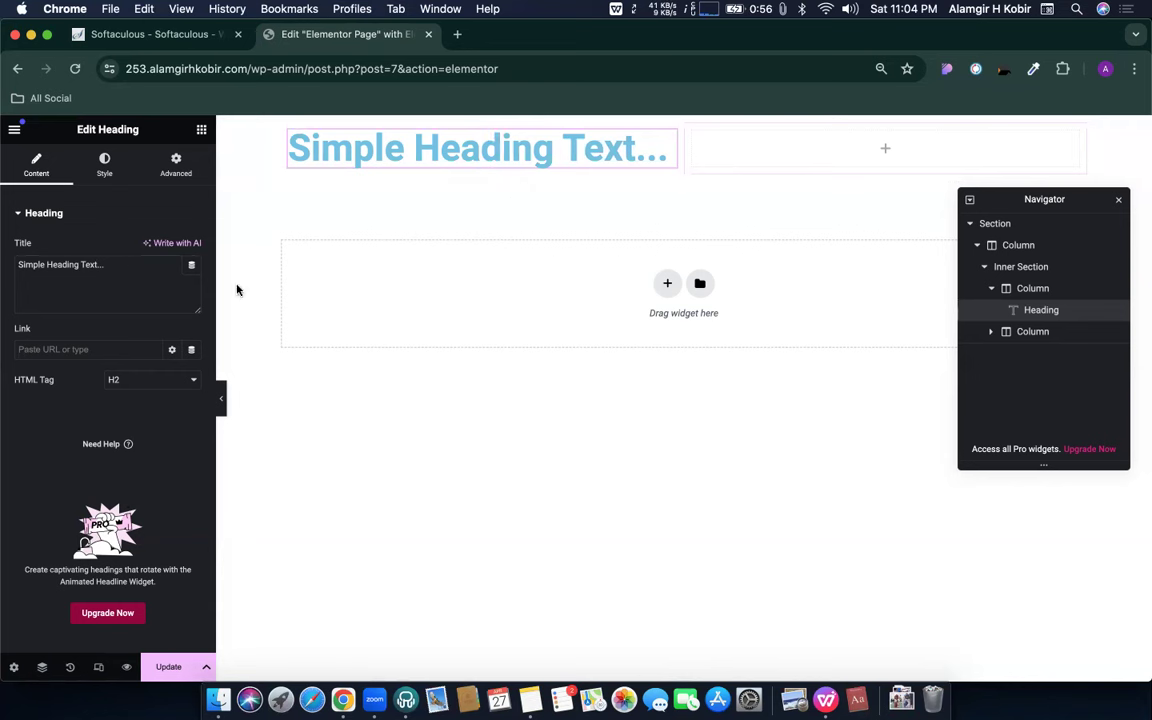
pyautogui.tripleClick(121, 265)
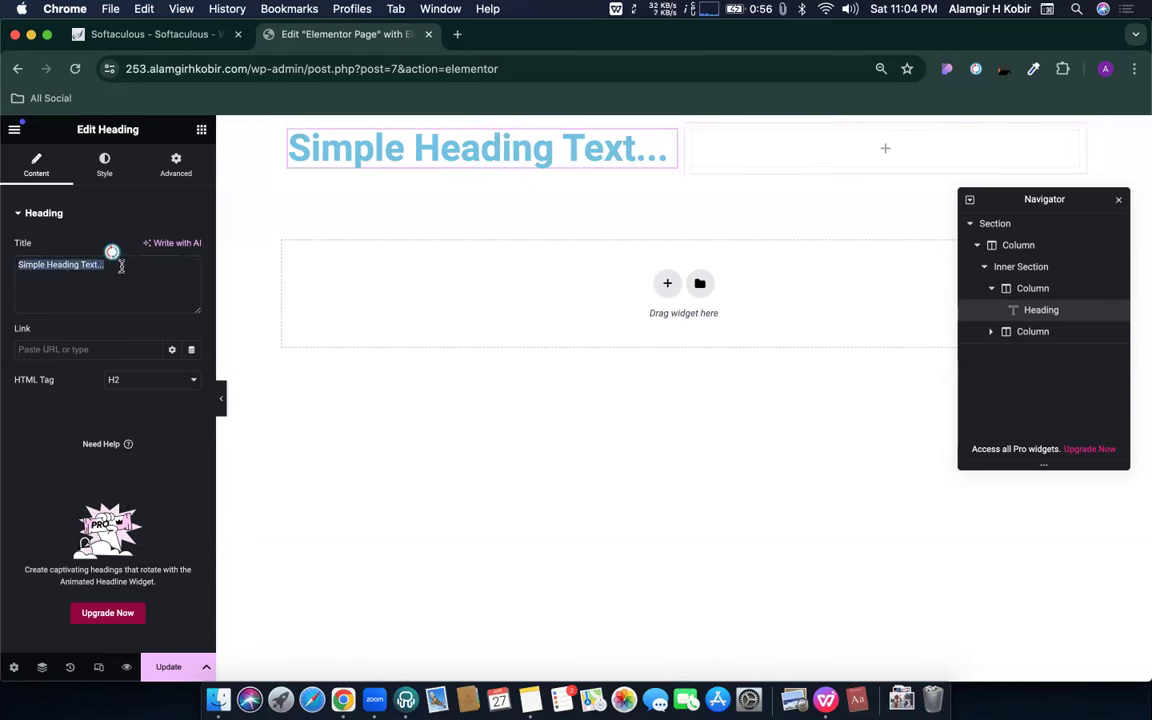
pyautogui.tripleClick(56, 286)
pyautogui.click(124, 276)
pyautogui.moveTo(104, 265); pyautogui.dragTo(94, 265)
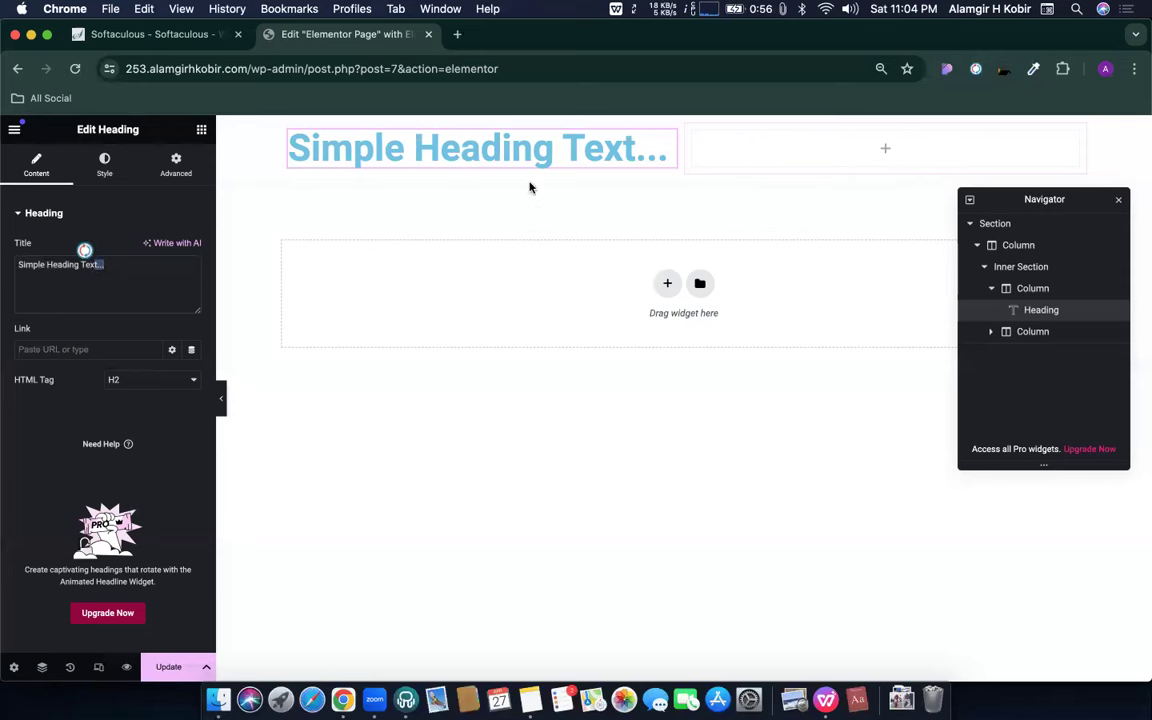
# - Open the codemanbd.com website in a new browser tab
pyautogui.click(457, 34)
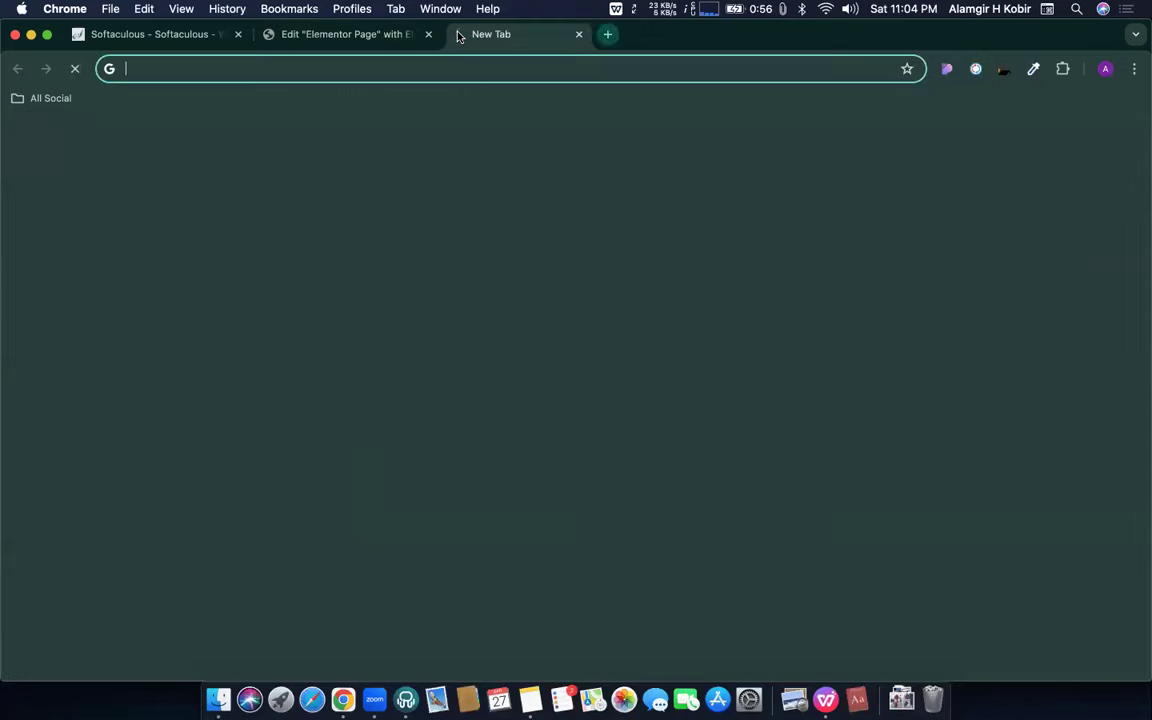
pyautogui.write('codem')
pyautogui.press('Return')
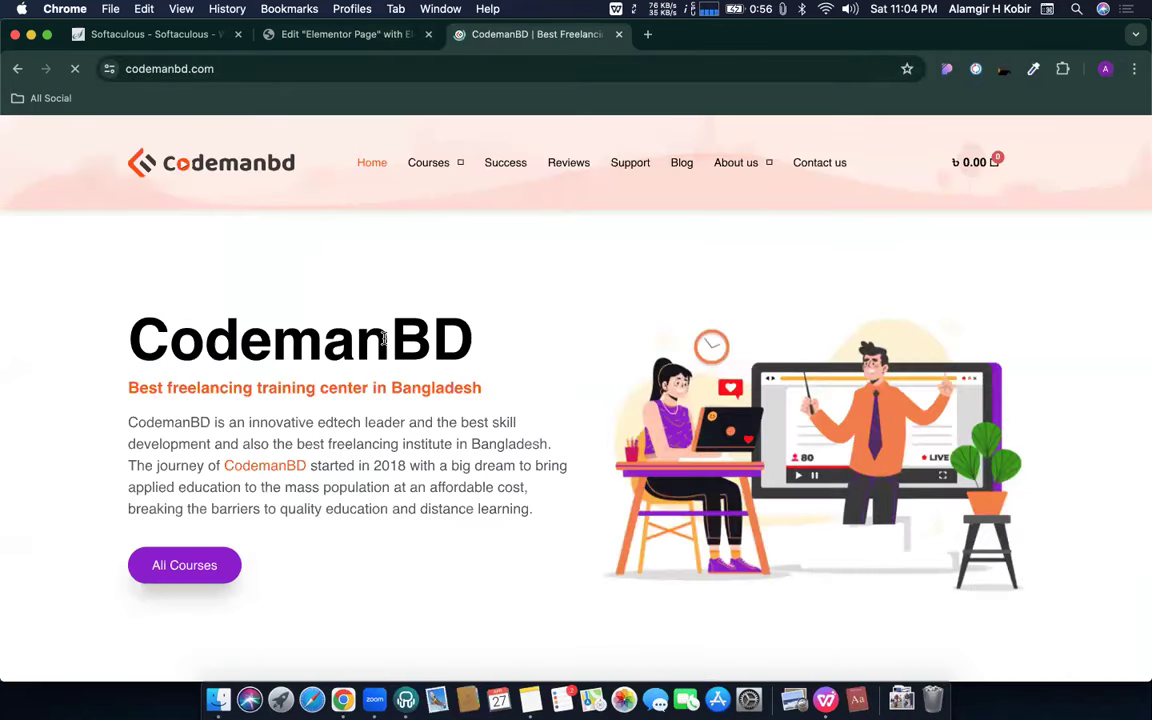
# - Examine the main CodemanBD heading and the orange subheading beneath it as real-world heading examples
pyautogui.doubleClick(408, 320)
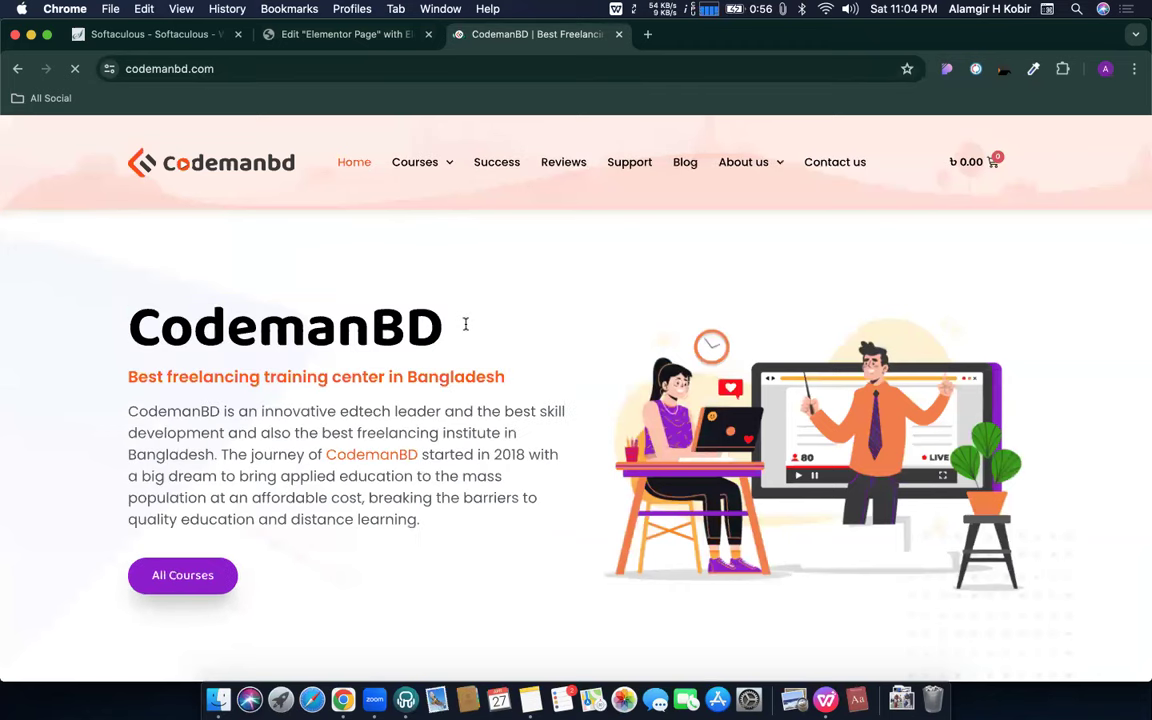
pyautogui.click(493, 304)
pyautogui.moveTo(370, 325); pyautogui.dragTo(450, 334)
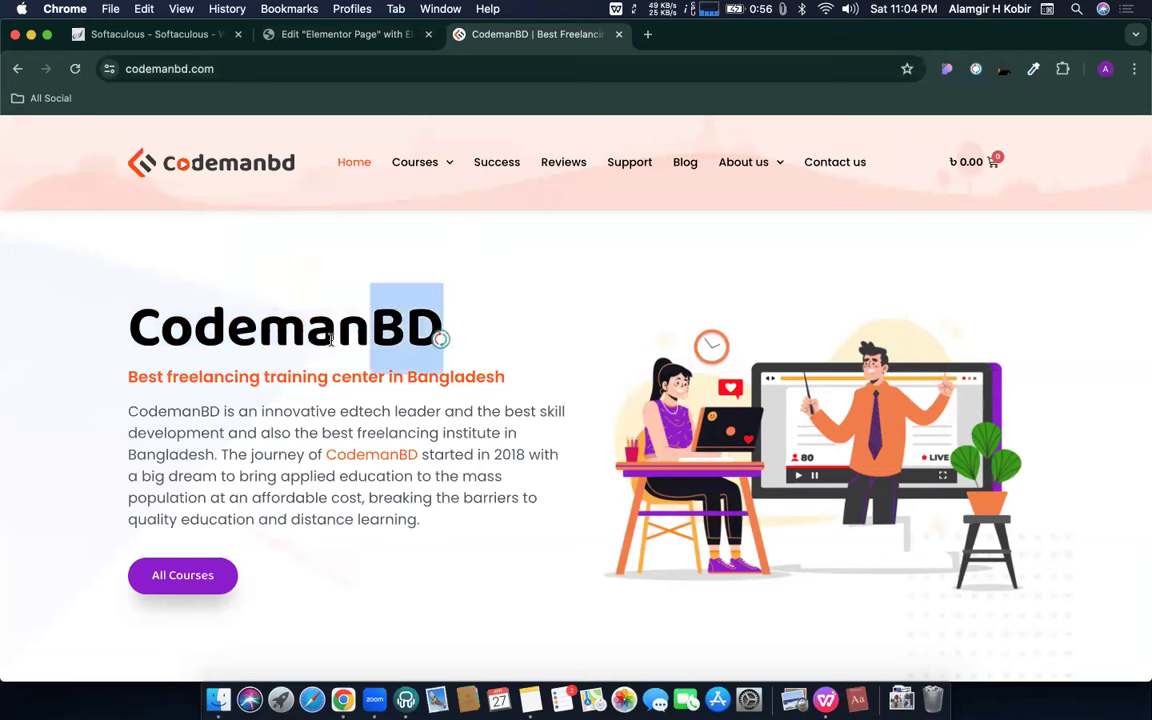
pyautogui.doubleClick(330, 339)
pyautogui.click(489, 319)
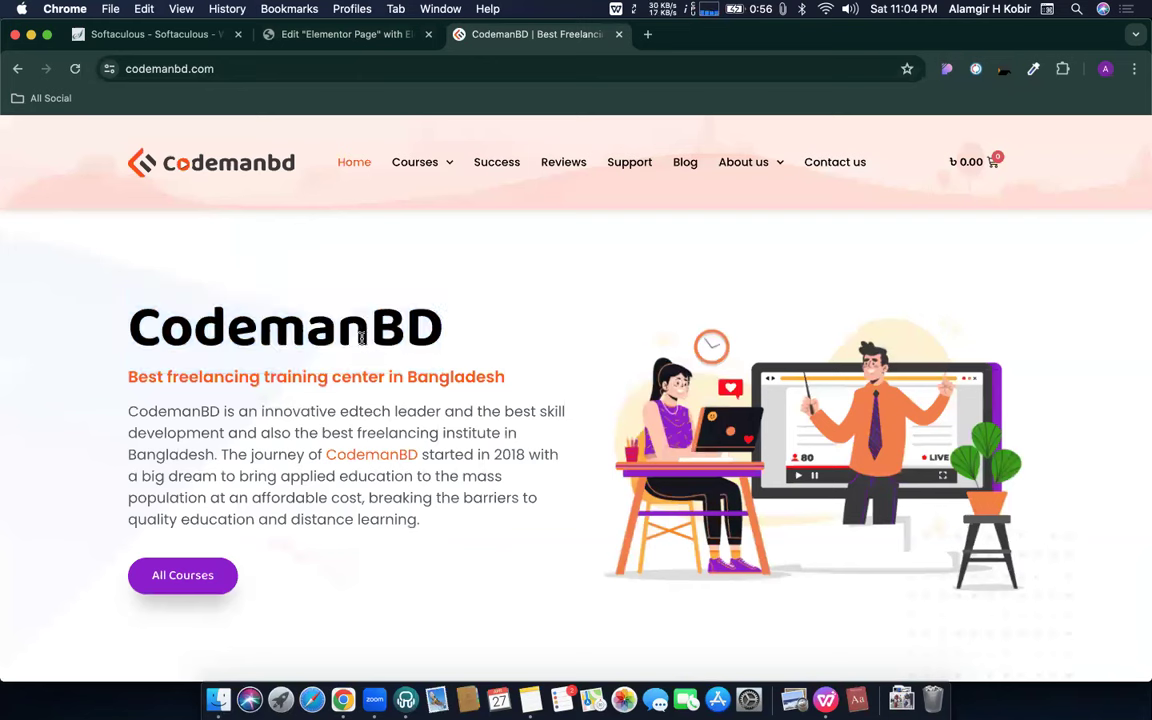
pyautogui.doubleClick(361, 337)
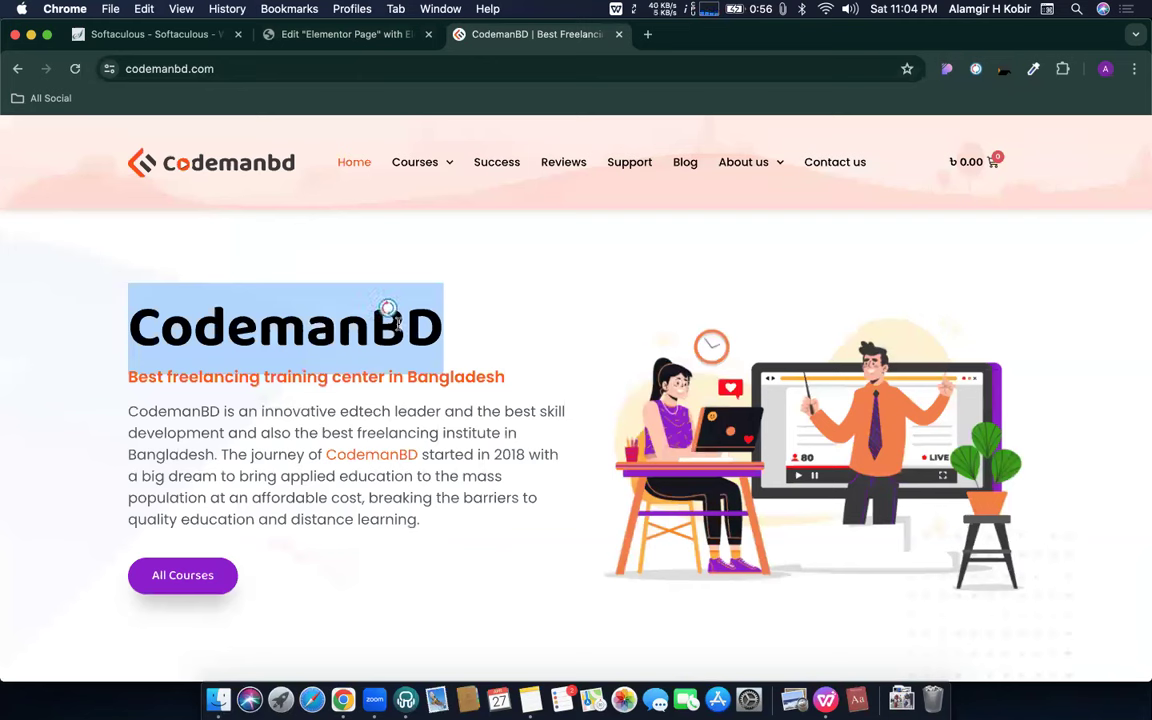
pyautogui.click(486, 334)
pyautogui.tripleClick(402, 368)
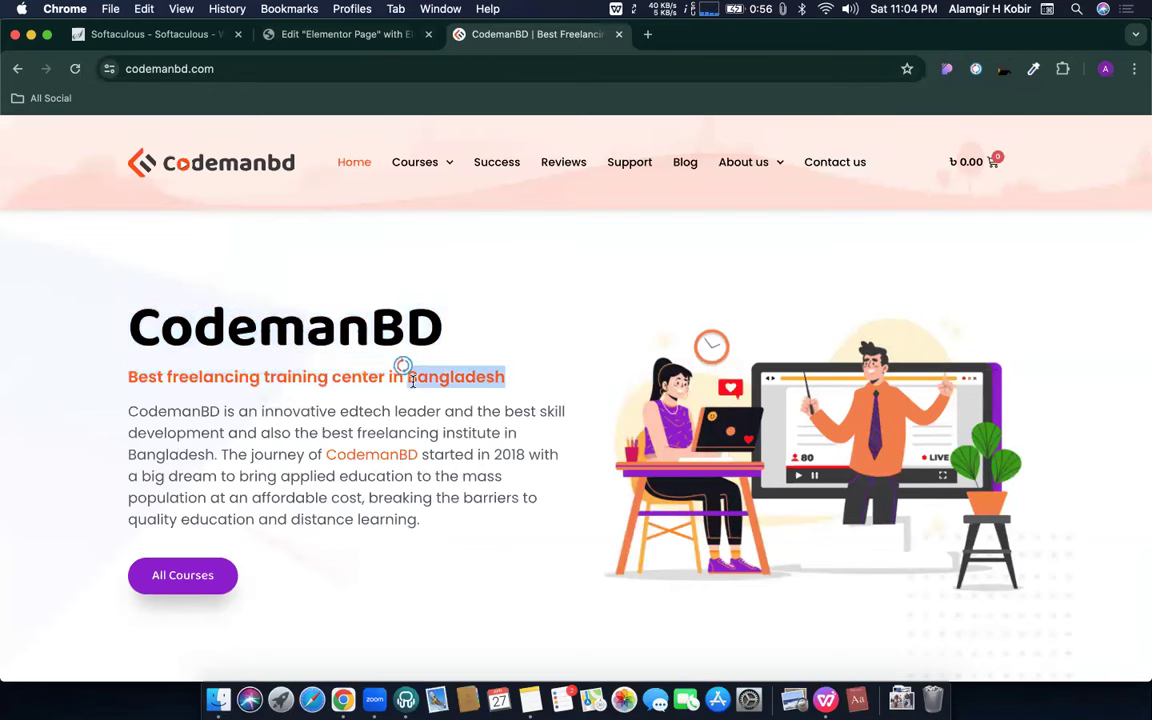
pyautogui.click(504, 346)
# - Examine the section headings further down the homepage, from the one-on-one learning heading to "Award & Programs", "About CodemanBD" and the feature titles
pyautogui.scroll(-10, 401, 378)
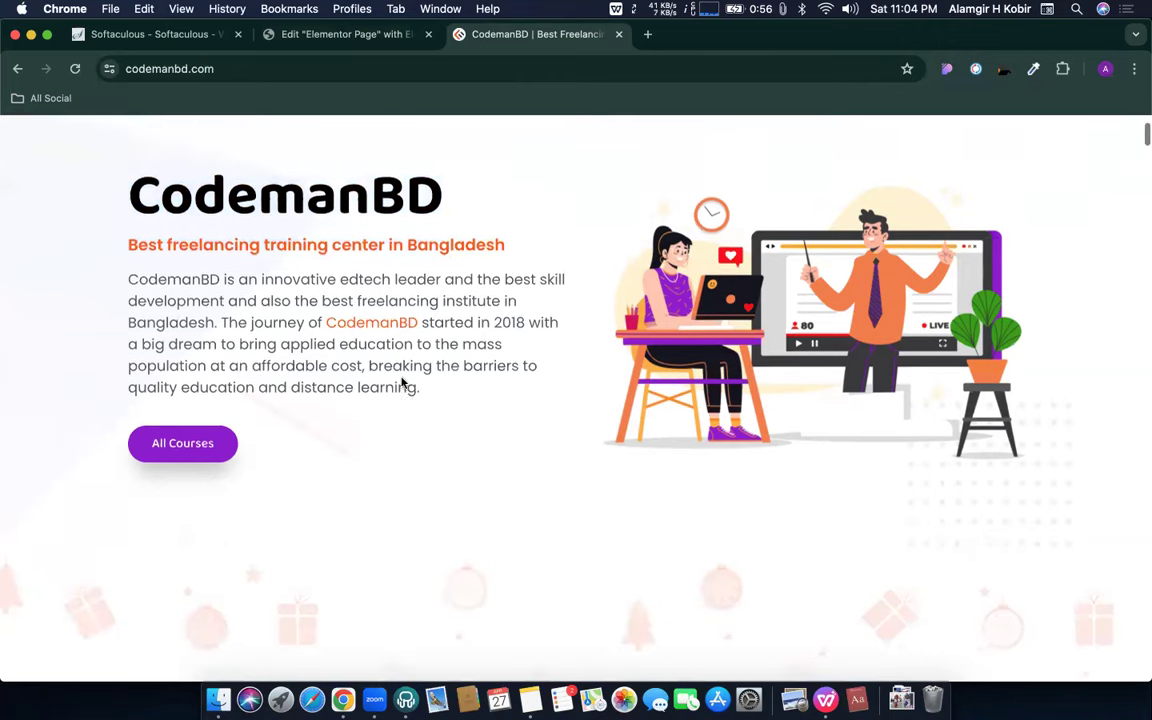
pyautogui.scroll(1, 355, 291)
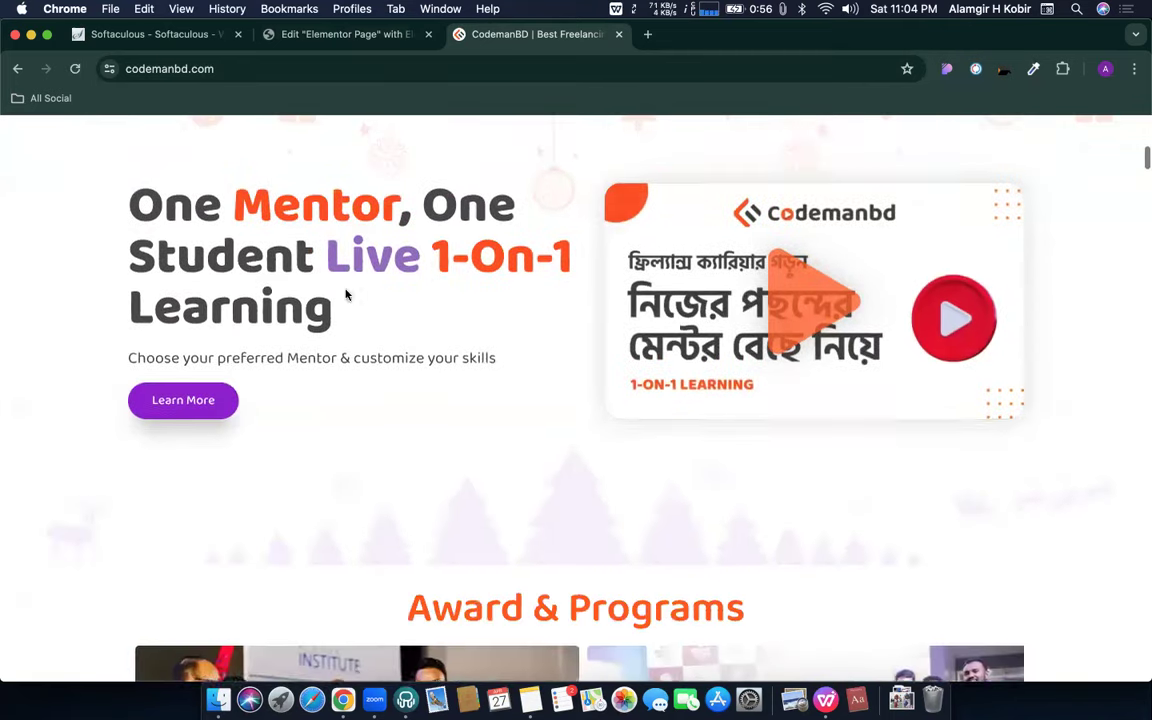
pyautogui.moveTo(355, 291); pyautogui.dragTo(114, 205)
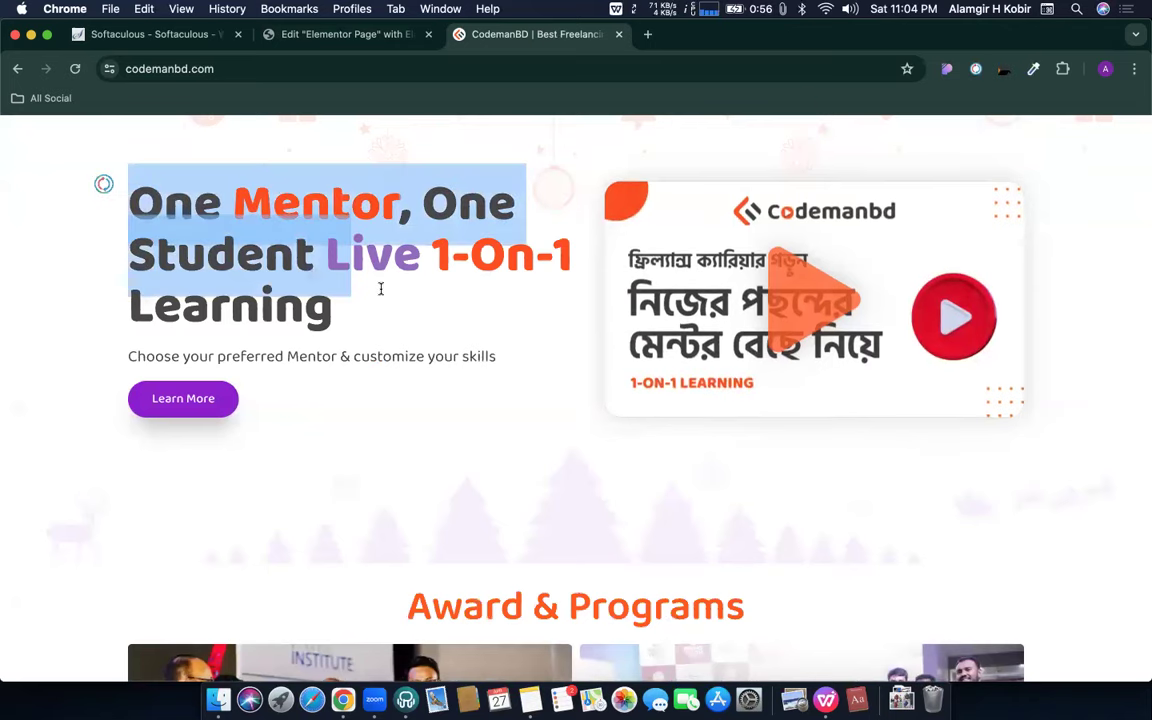
pyautogui.scroll(-5, 428, 200)
pyautogui.tripleClick(533, 170)
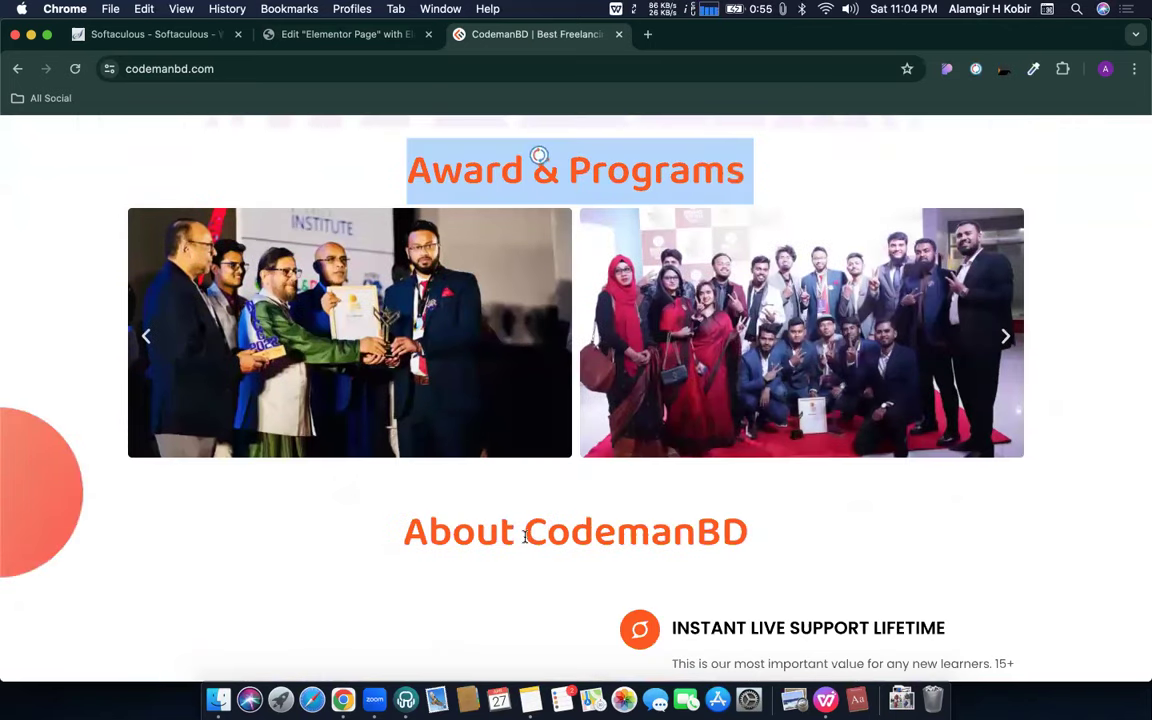
pyautogui.tripleClick(514, 527)
pyautogui.scroll(-2, 514, 527)
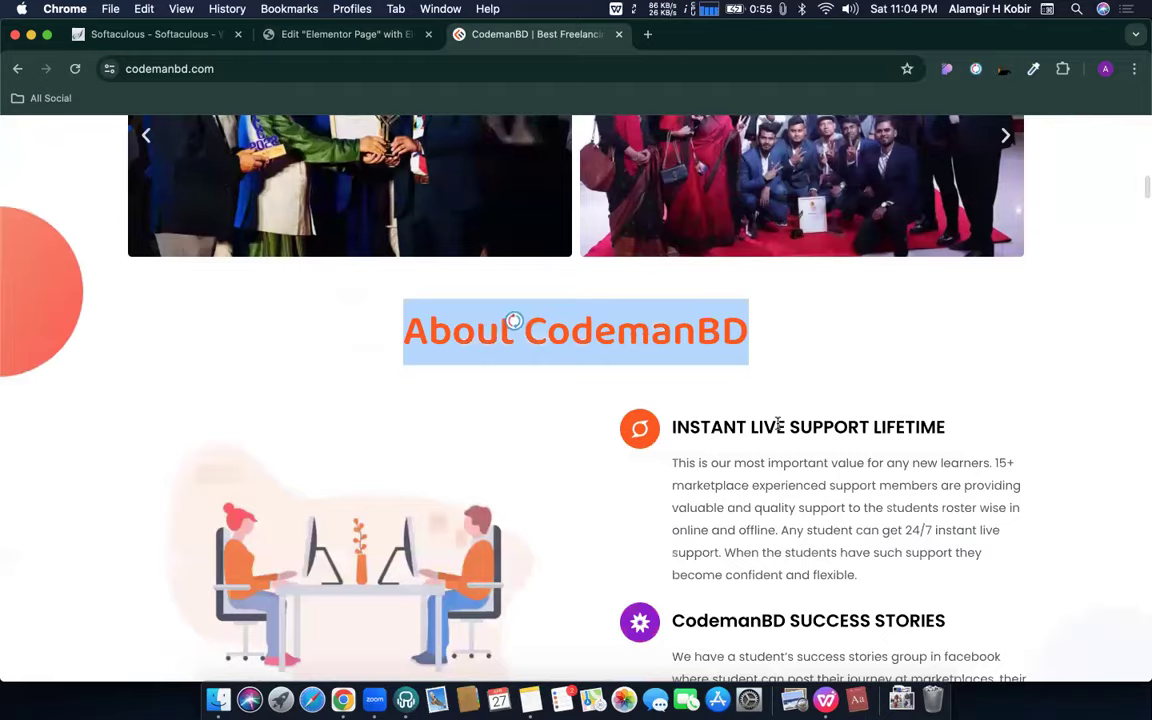
pyautogui.tripleClick(766, 427)
pyautogui.scroll(-6, 776, 424)
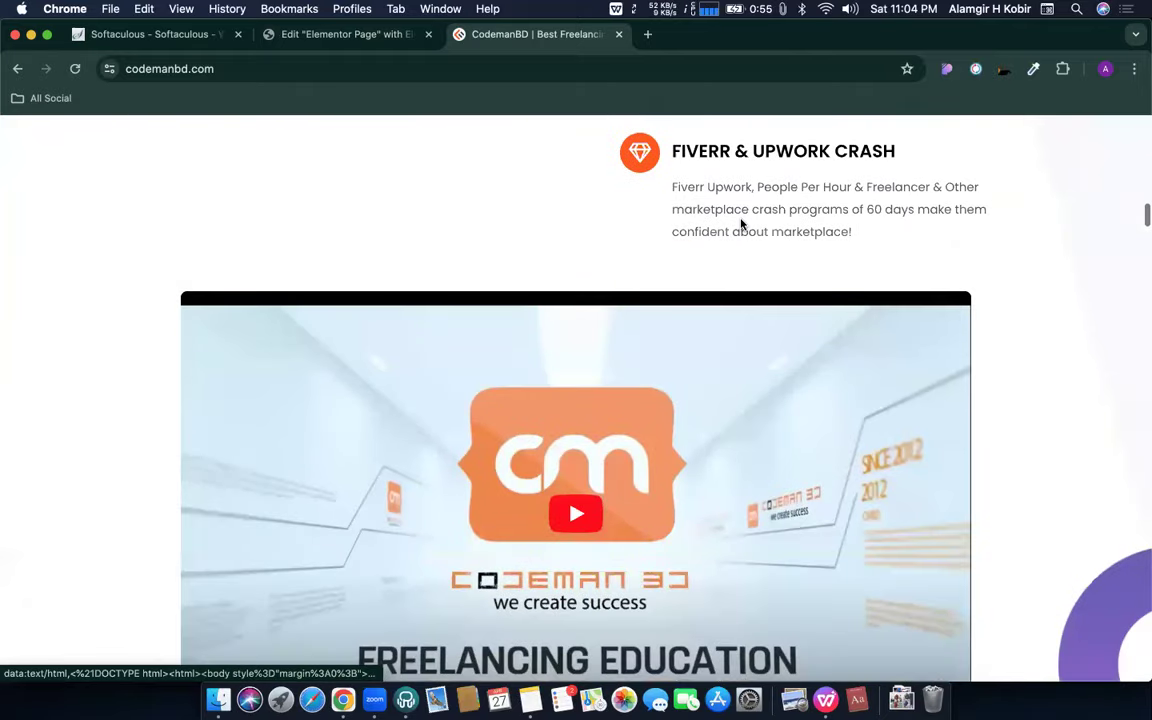
pyautogui.tripleClick(740, 224)
pyautogui.click(820, 227)
pyautogui.scroll(2, 820, 230)
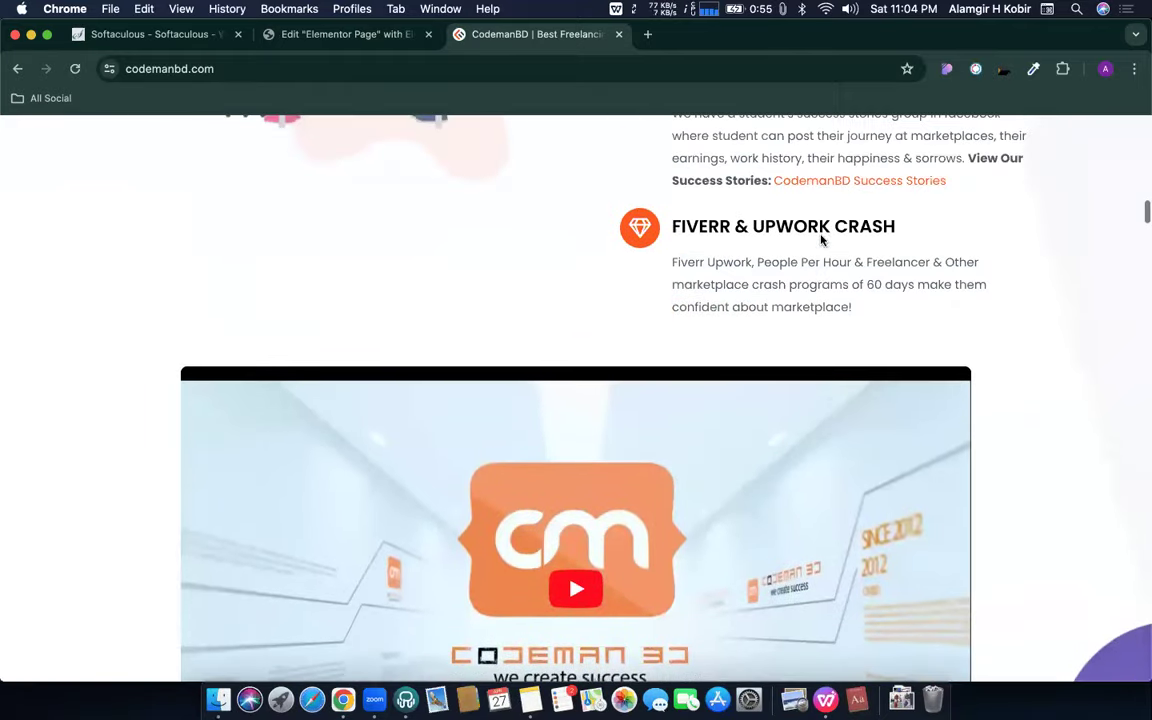
pyautogui.click(706, 199)
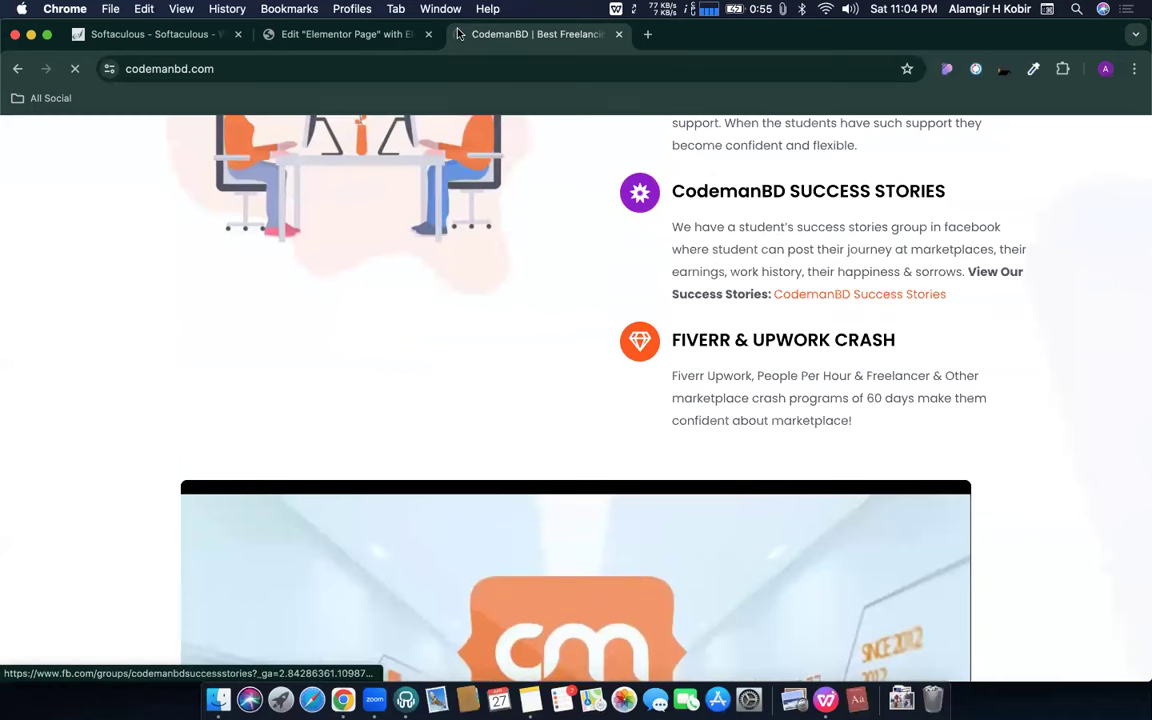
pyautogui.click(22, 69)
# - Return to the Elementor editor and set the heading's HTML tag to H1
pyautogui.click(340, 40)
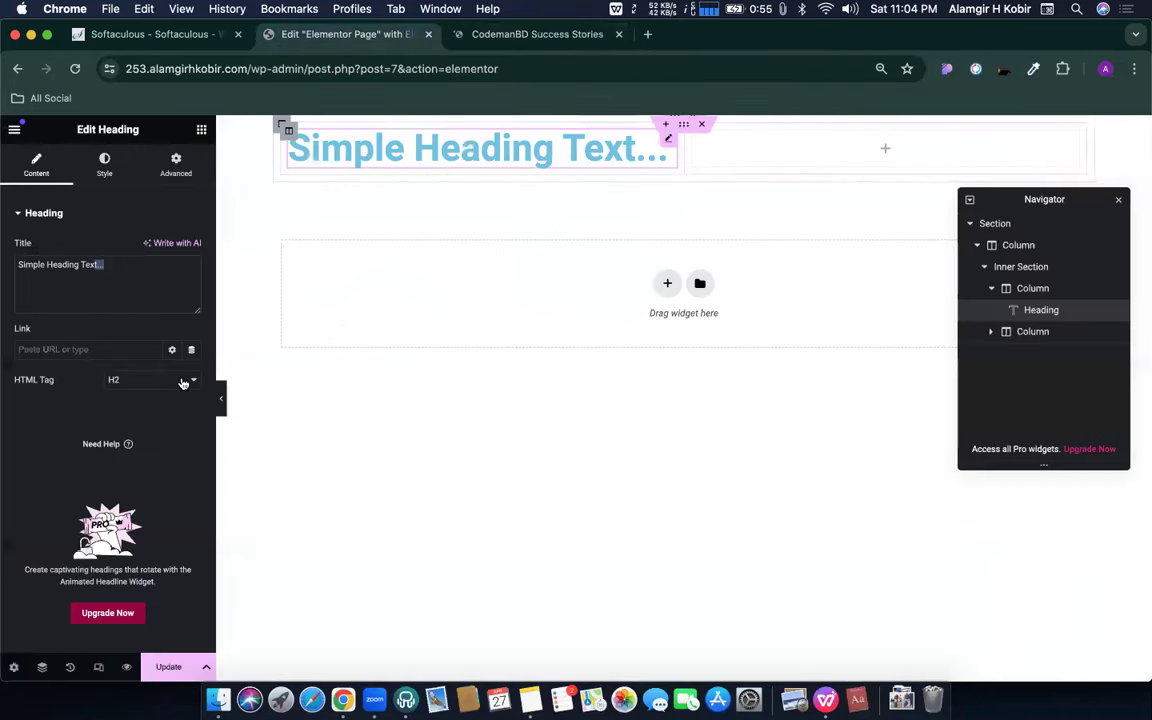
pyautogui.click(116, 380)
pyautogui.click(116, 380)
pyautogui.click(132, 378)
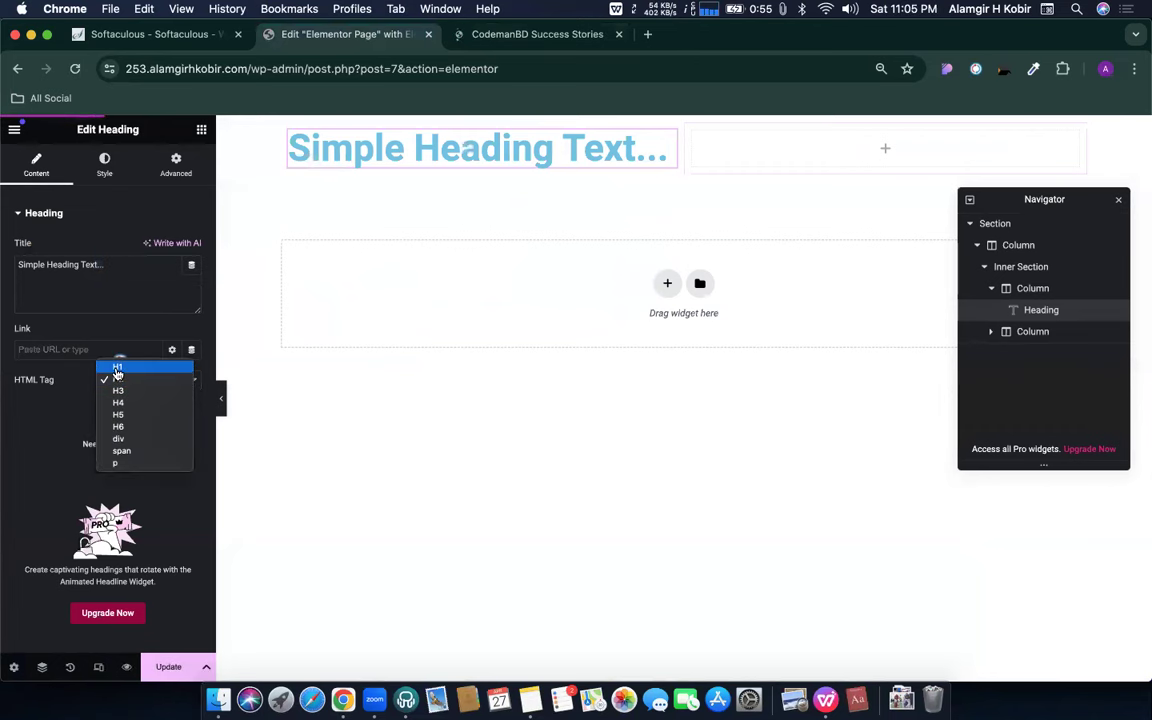
pyautogui.click(118, 369)
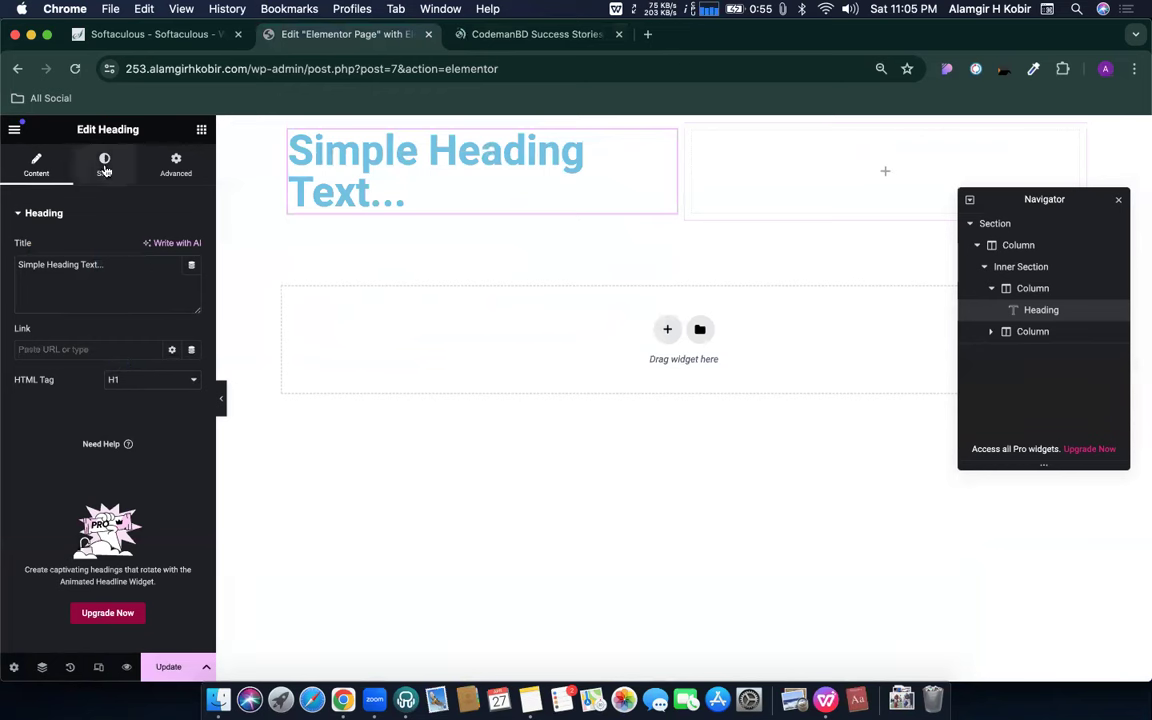
# - Open the style settings of the Heading widget
pyautogui.click(37, 350)
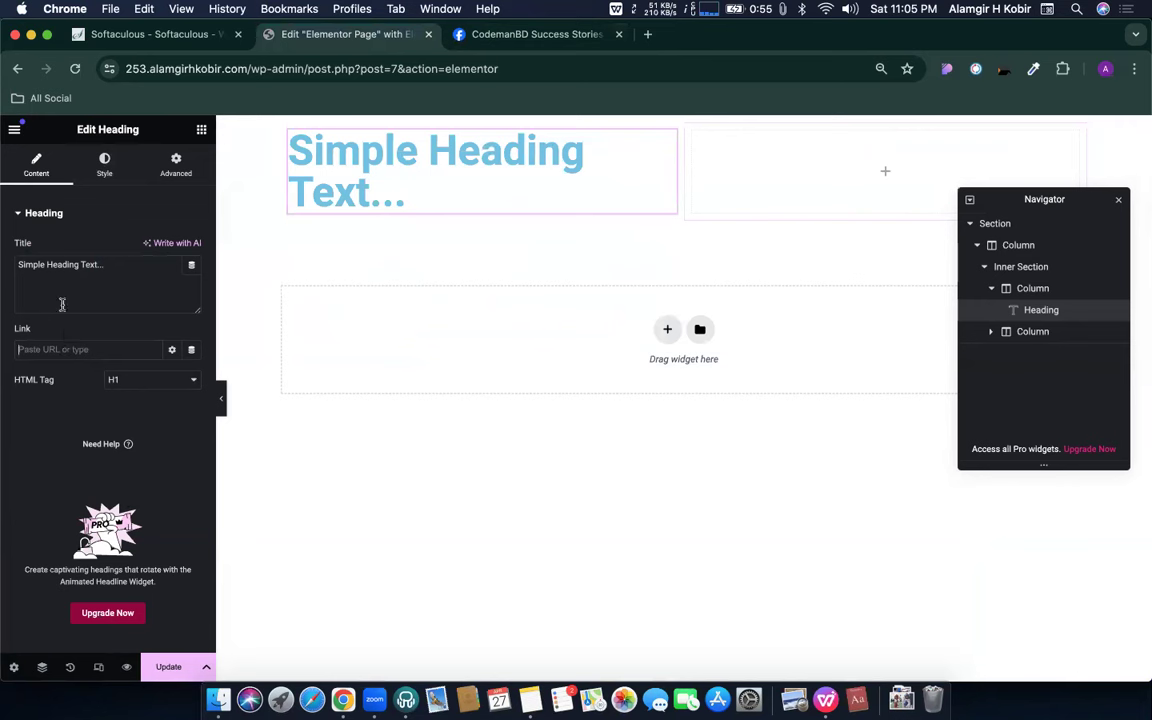
pyautogui.click(104, 170)
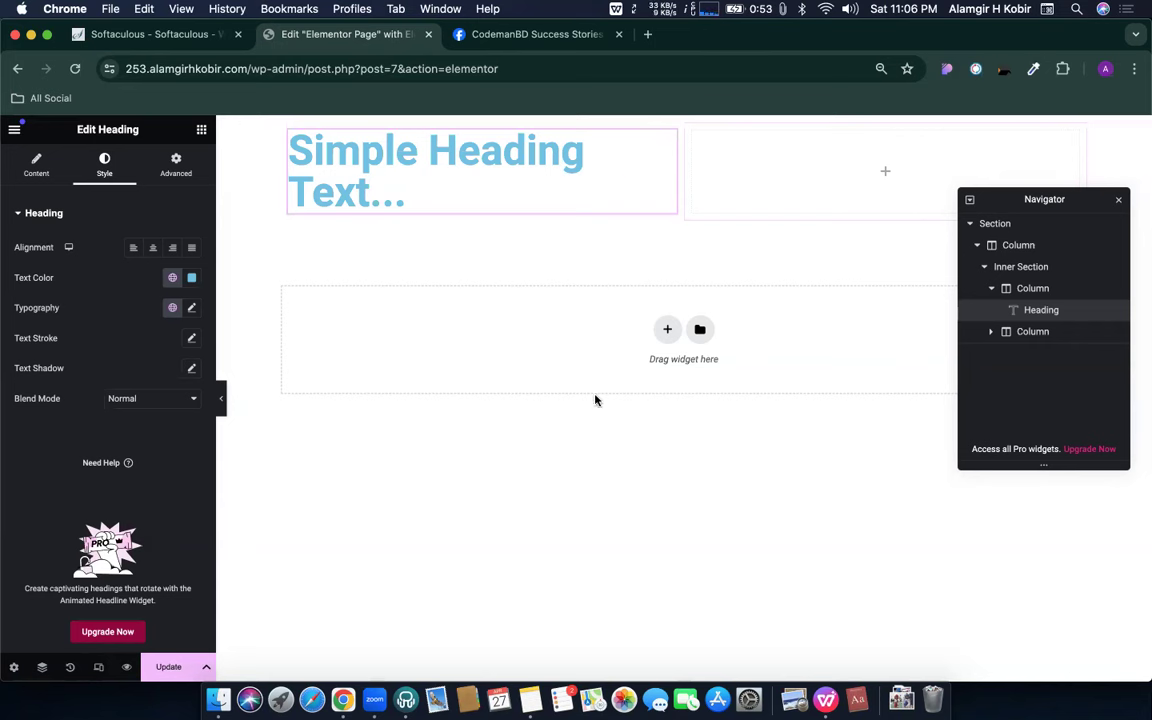
pyautogui.press('super+shift+5')
pyautogui.moveTo(535, 370); pyautogui.dragTo(800, 306)
pyautogui.moveTo(755, 555); pyautogui.dragTo(825, 458)
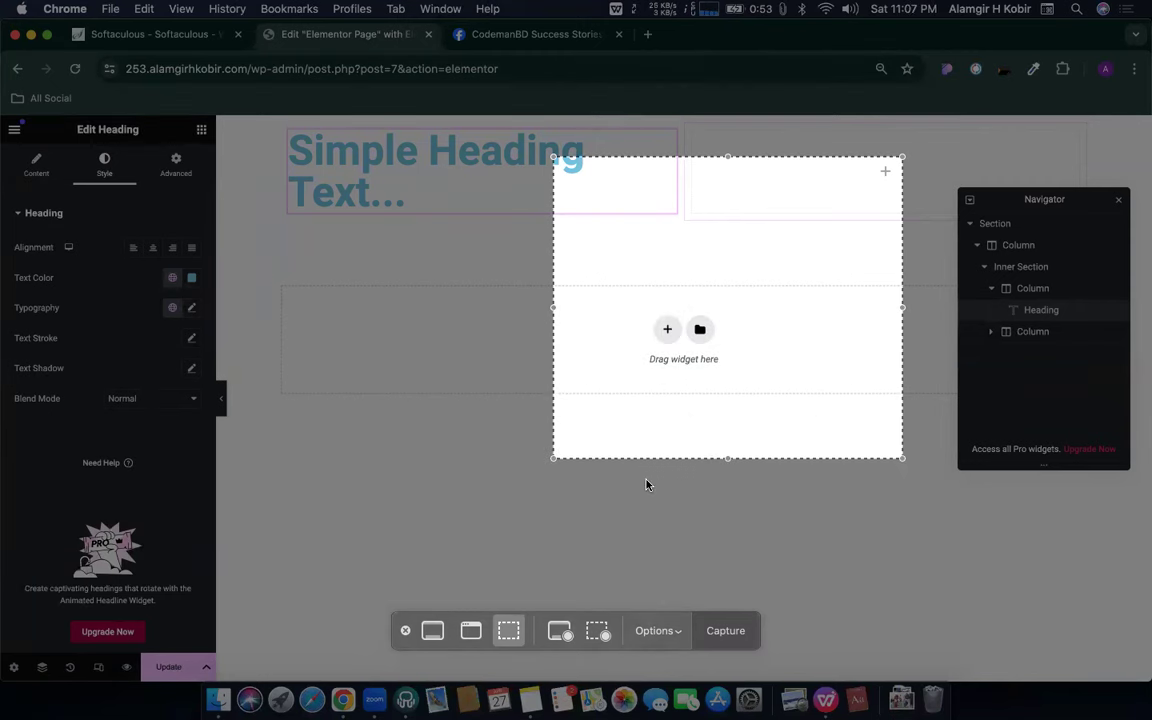
pyautogui.press('Escape')
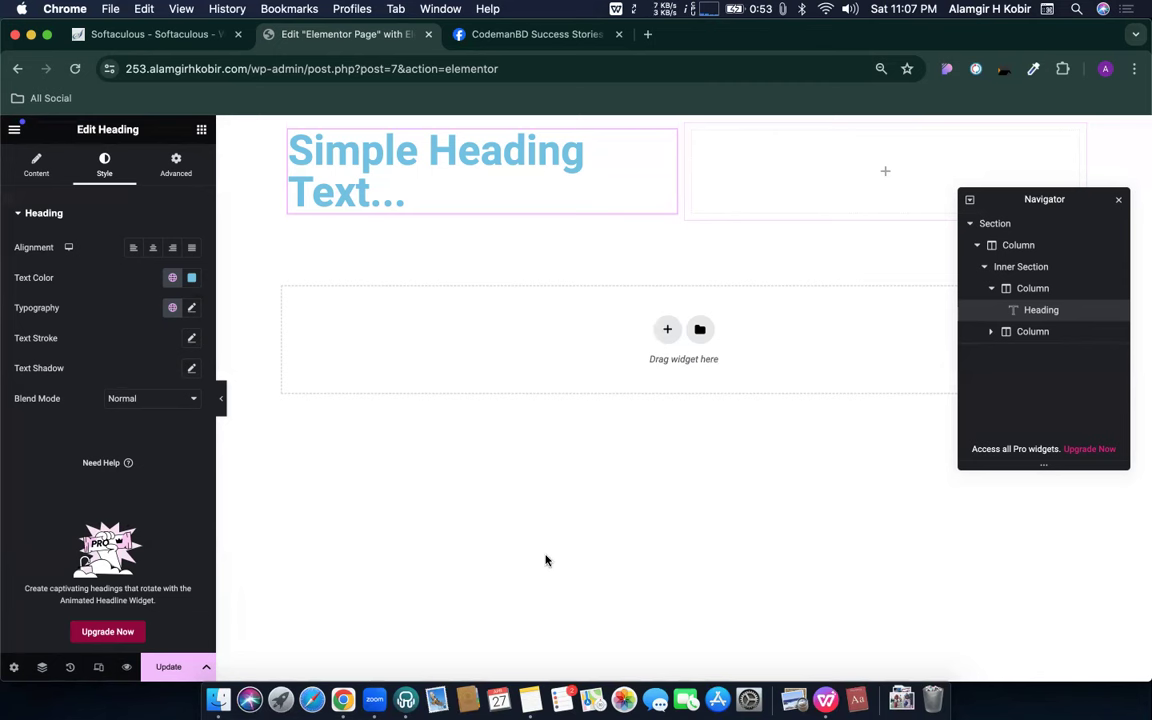
# - Try the left, center, right and justified alignments on the heading in turn
pyautogui.click(494, 191)
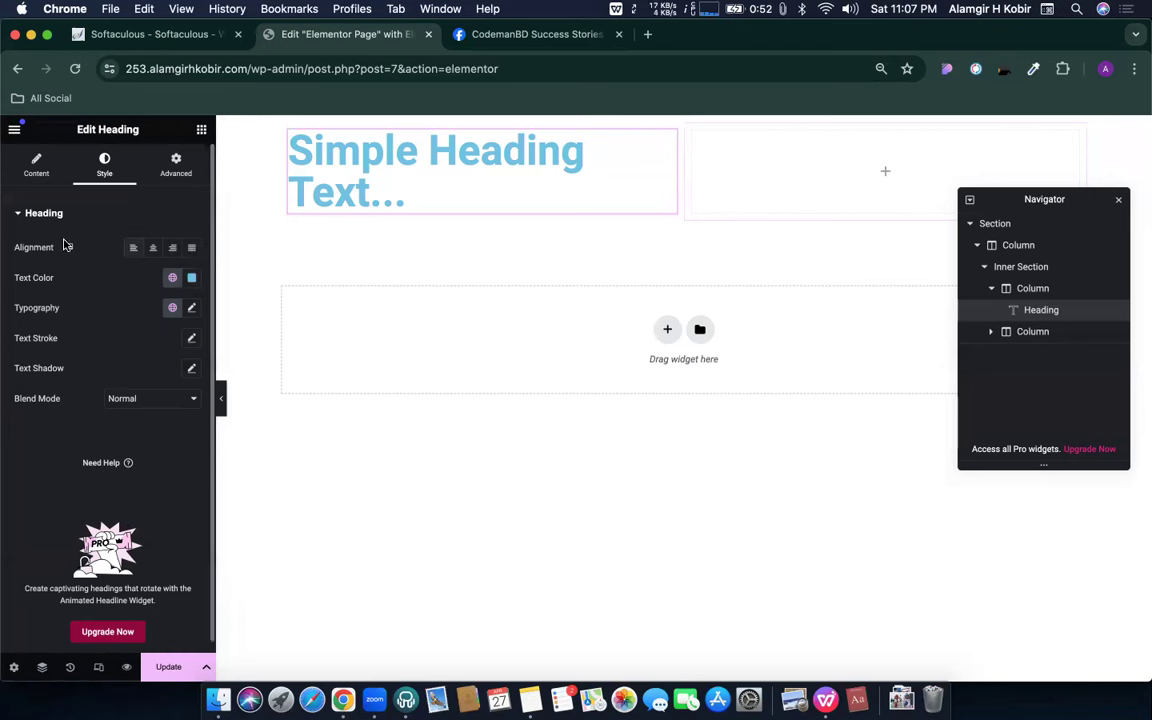
pyautogui.click(133, 256)
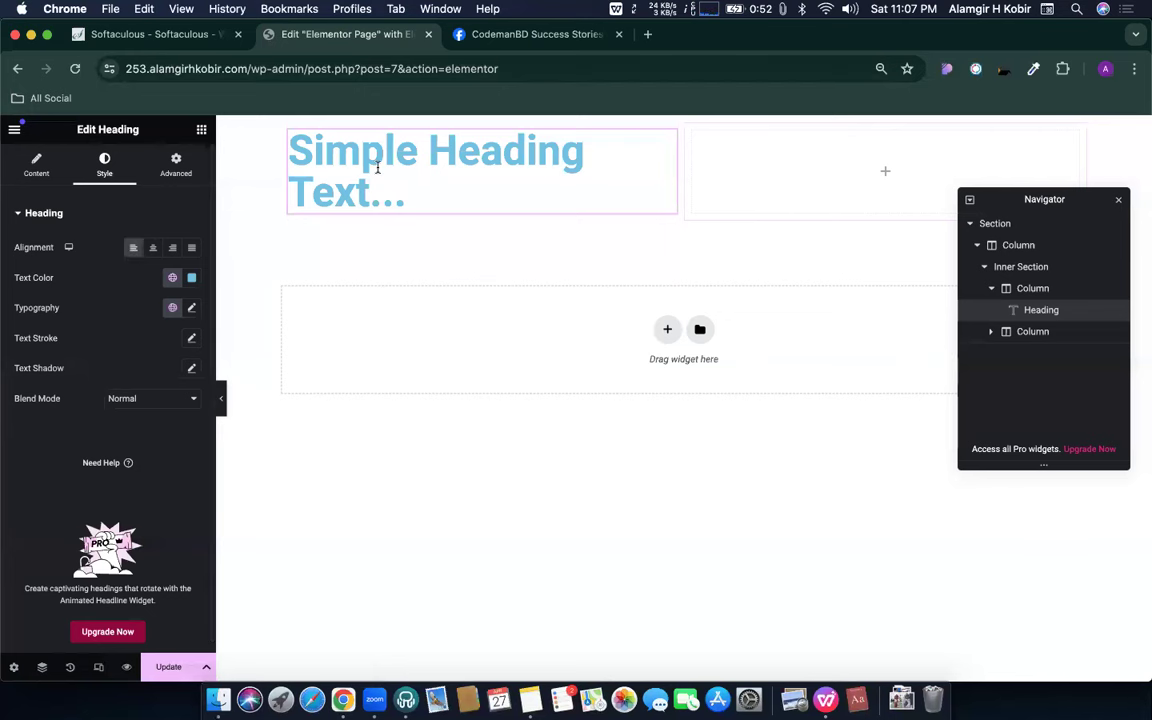
pyautogui.click(153, 250)
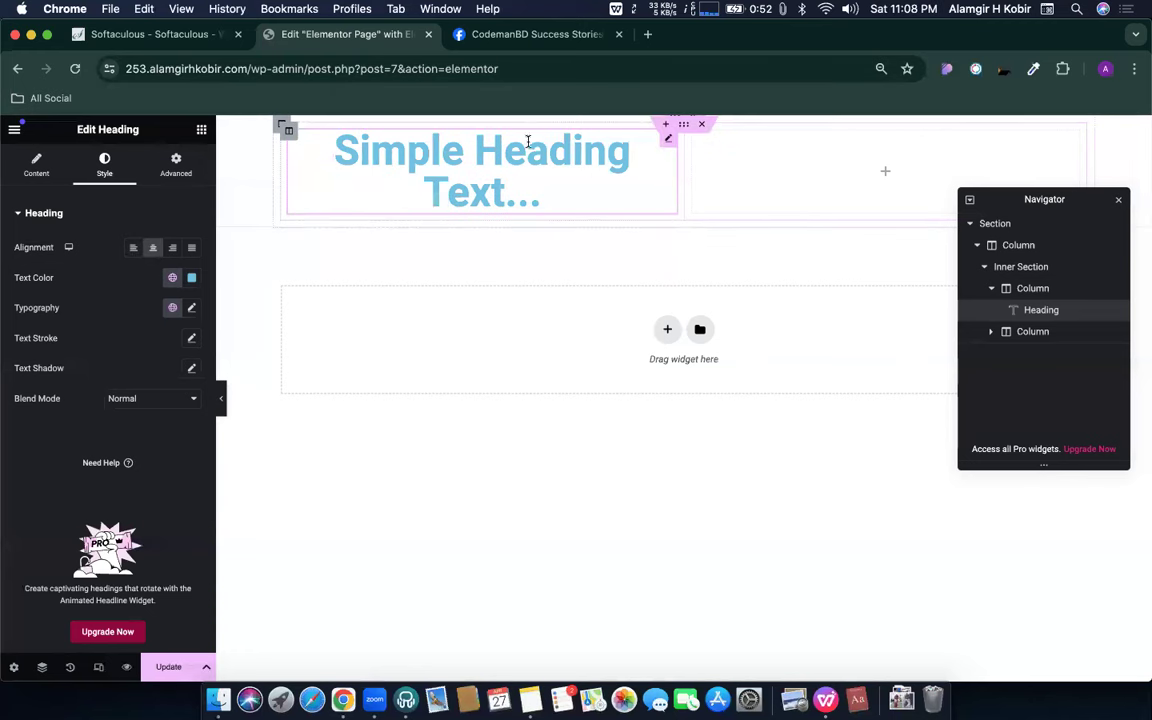
pyautogui.click(170, 248)
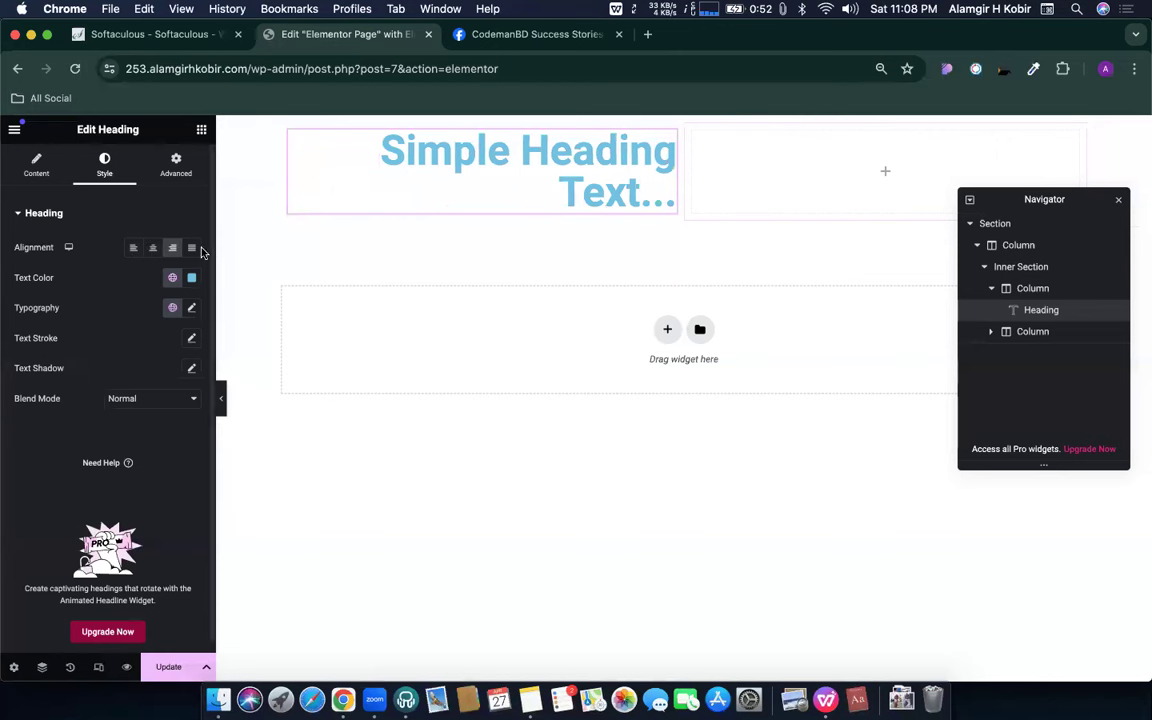
pyautogui.click(193, 252)
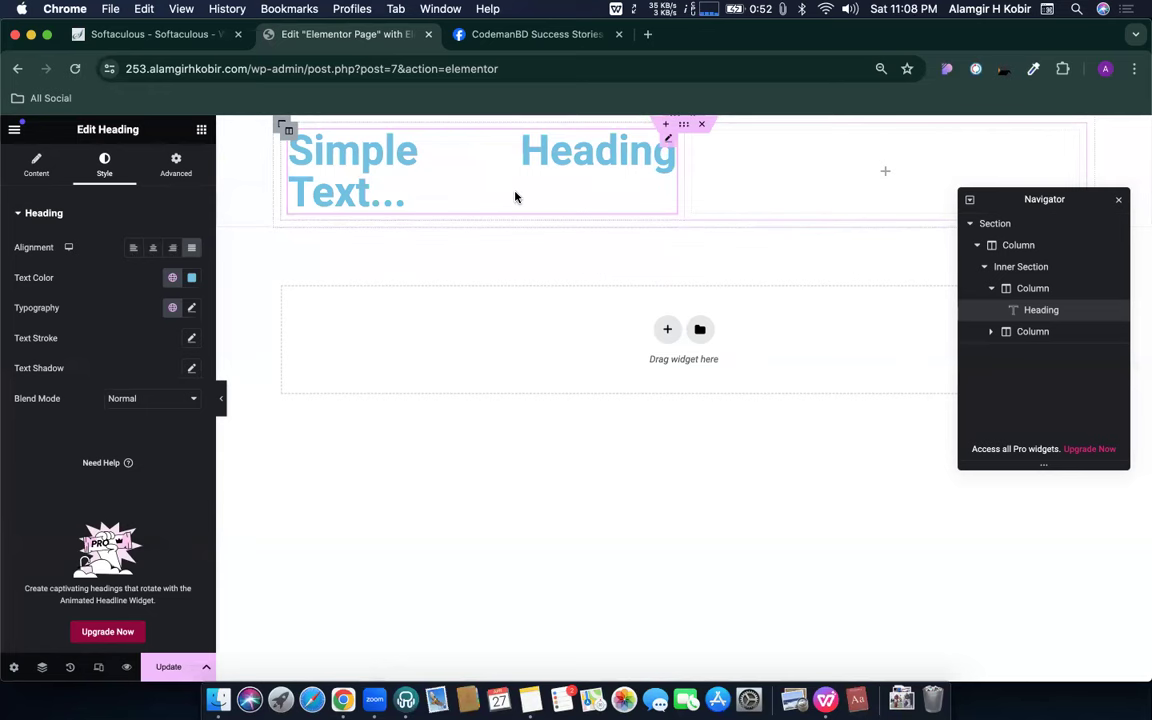
# - Search Google Images for "newspaper" in a new browser tab, examine the Daily News picture's text columns up close, and close the tab
pyautogui.click(647, 38)
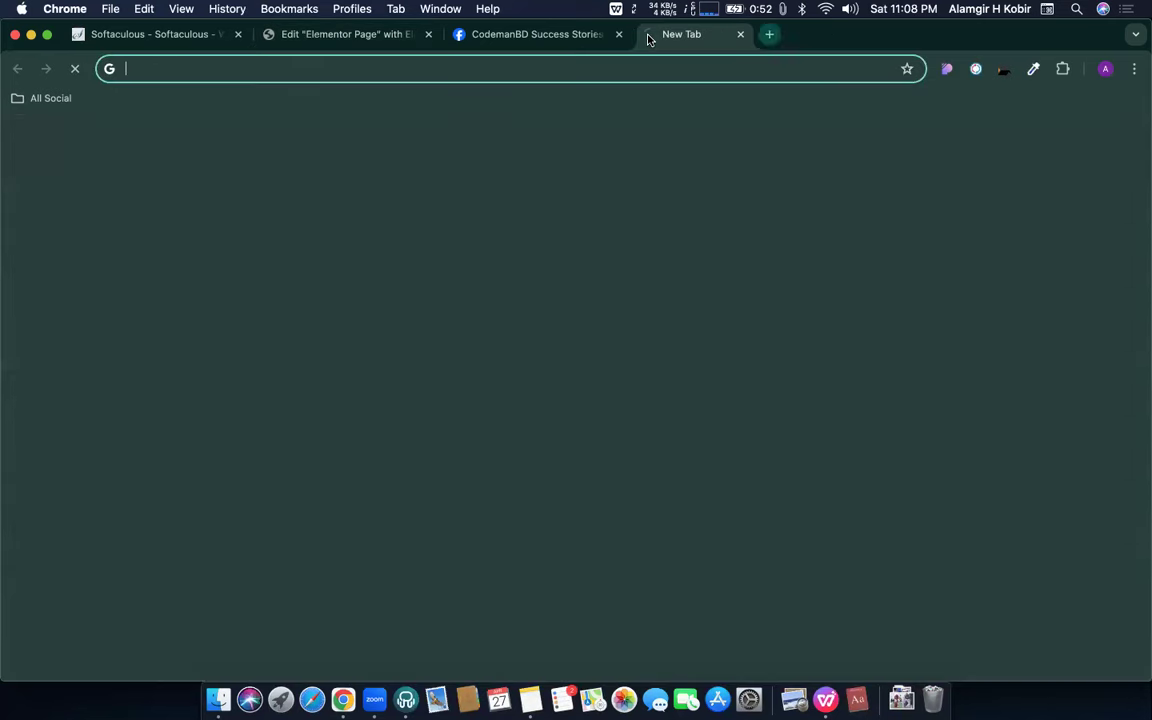
pyautogui.write('paper')
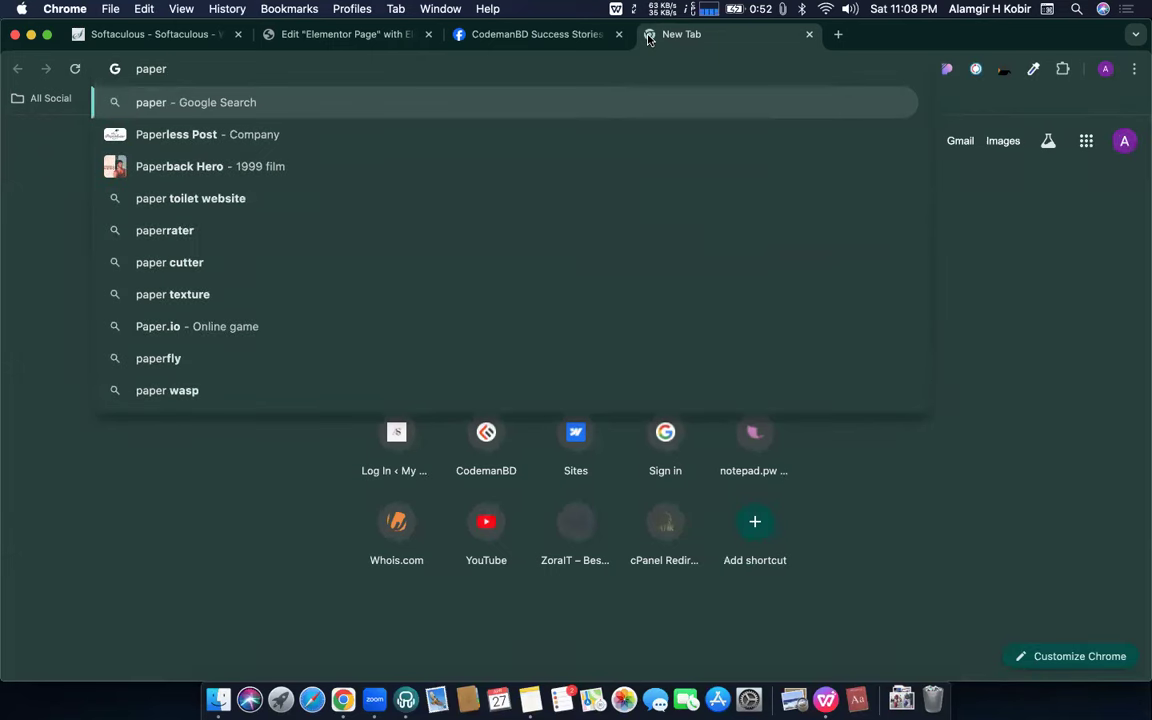
pyautogui.press('Home')
pyautogui.write('news')
pyautogui.press('Return')
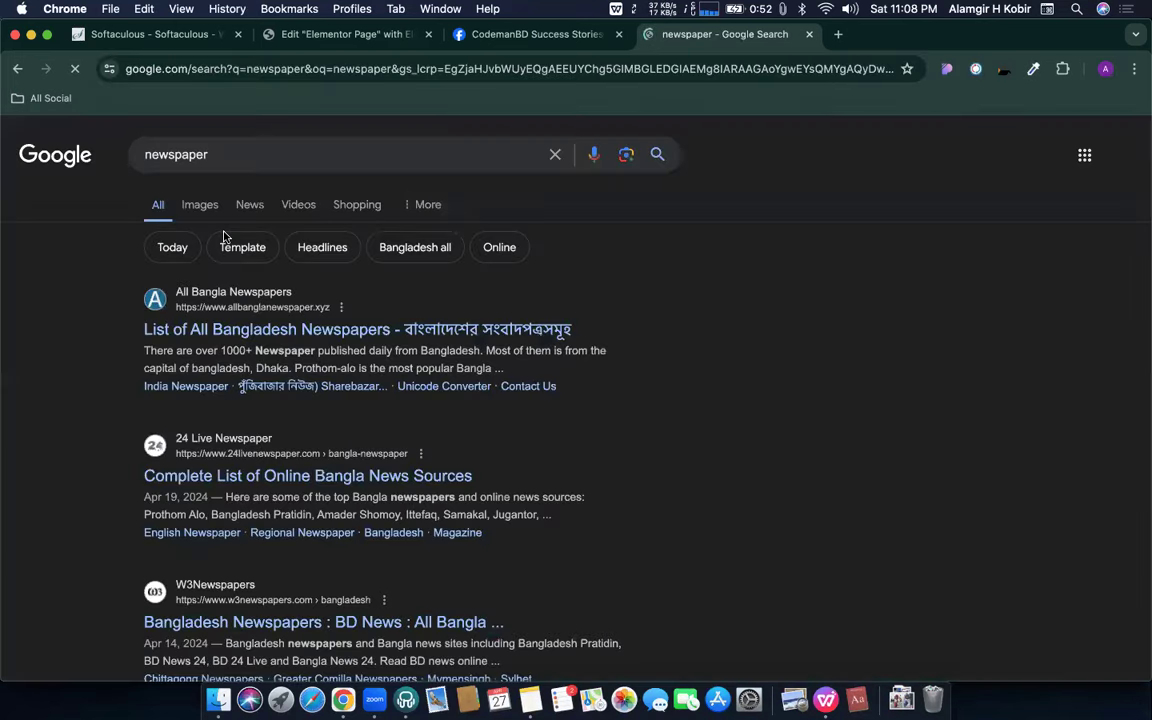
pyautogui.click(201, 204)
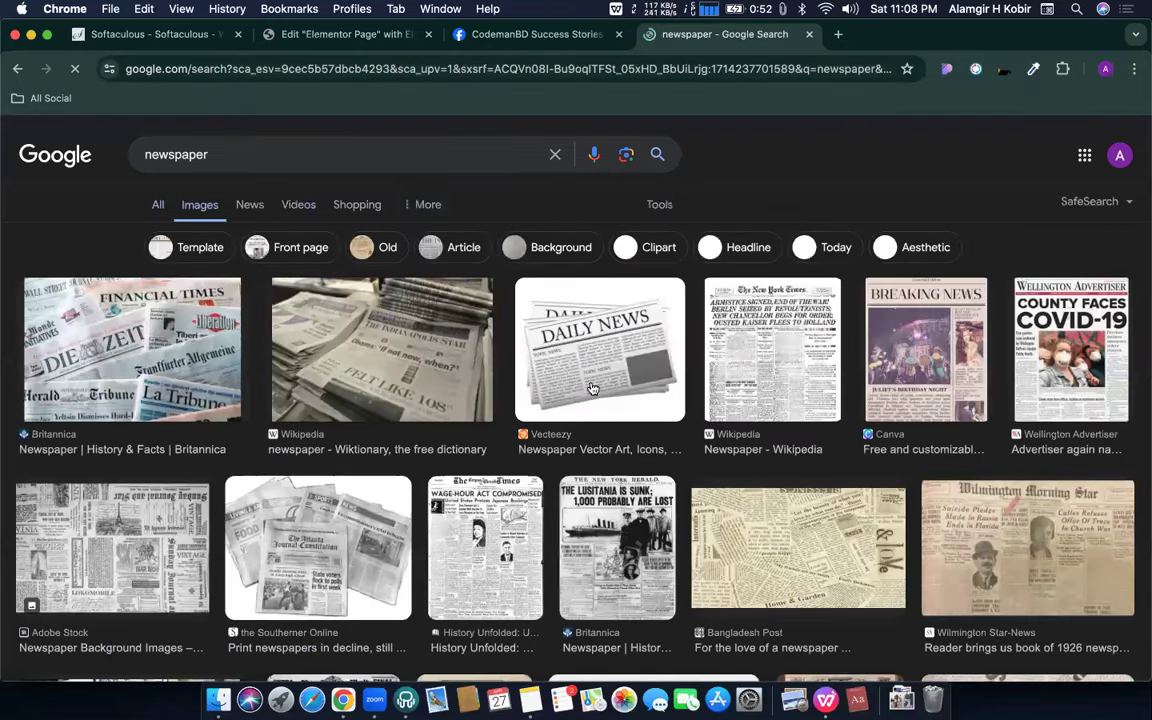
pyautogui.click(543, 408)
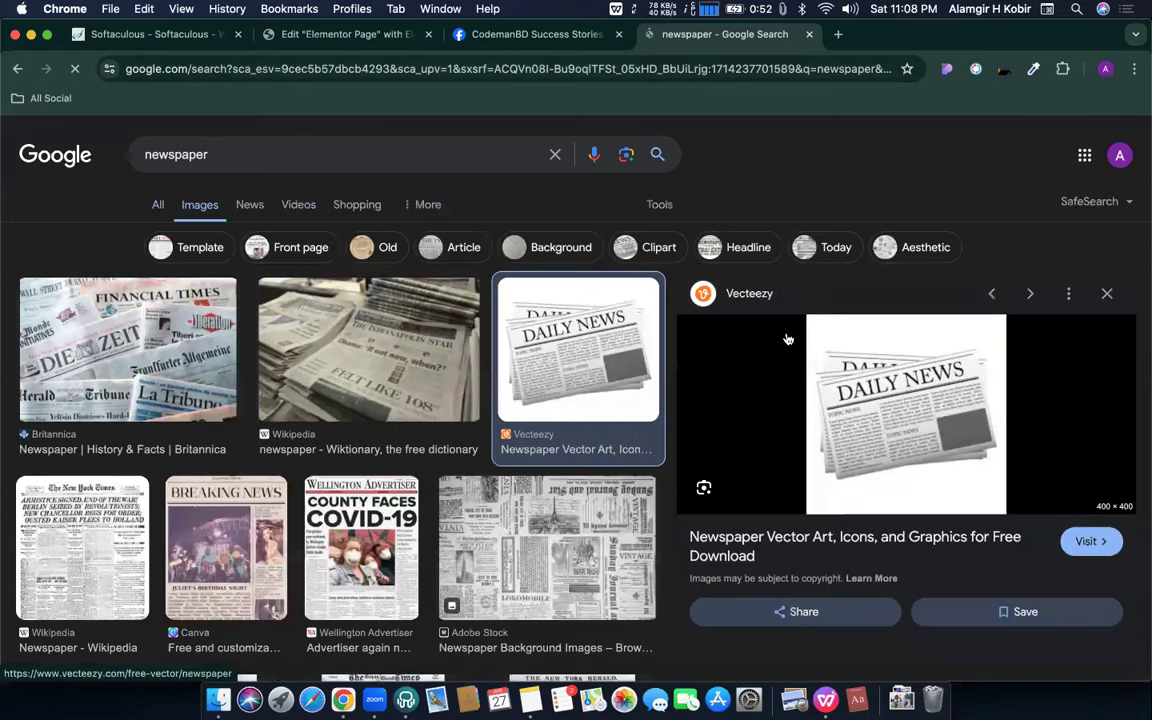
pyautogui.scroll(5, 847, 468)
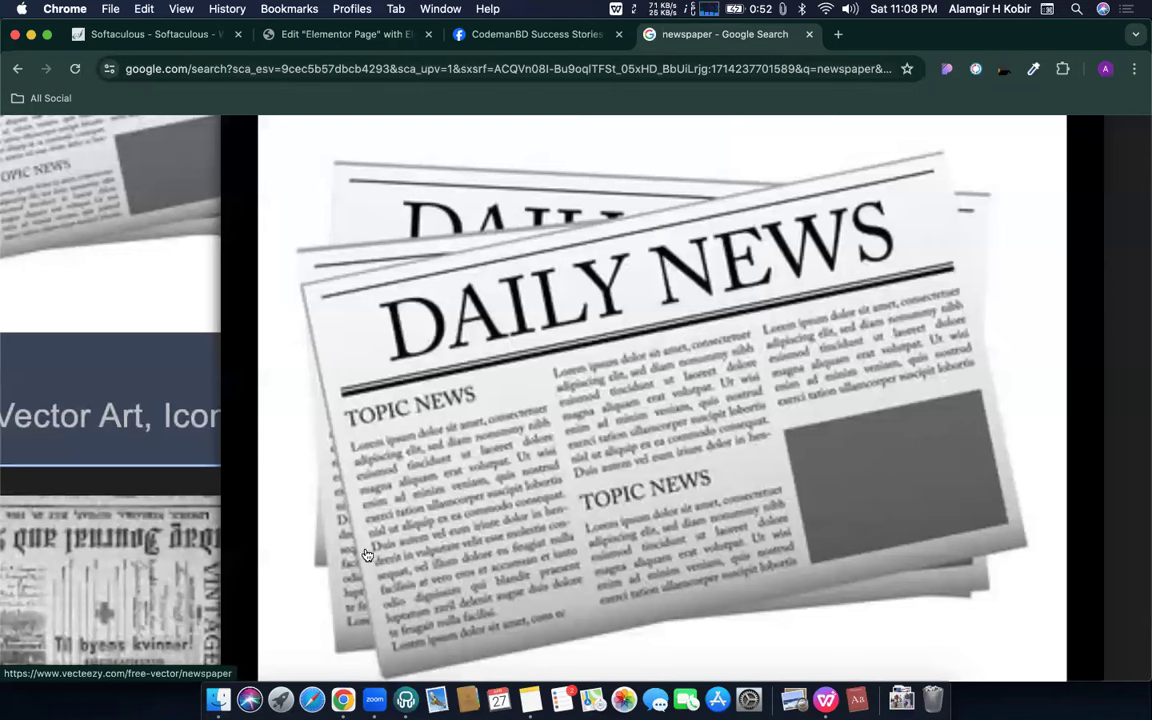
pyautogui.click(809, 34)
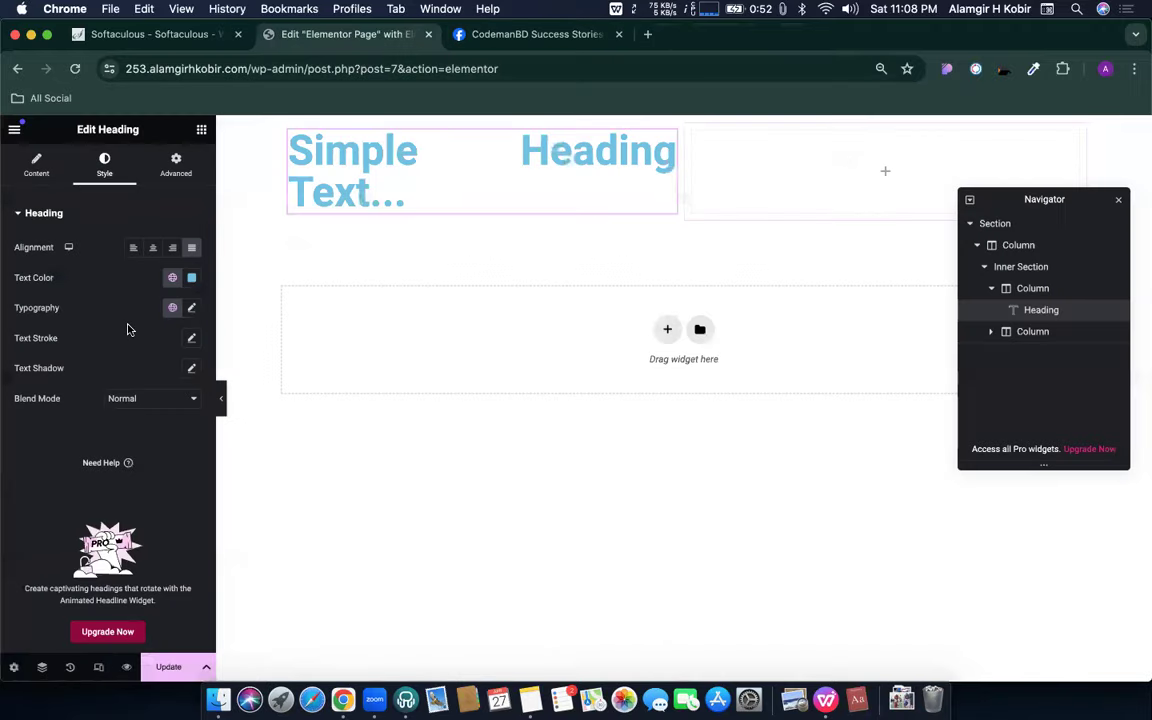
# - Center the heading and give its text the custom purple color #BA1ABB at full opacity
pyautogui.click(153, 249)
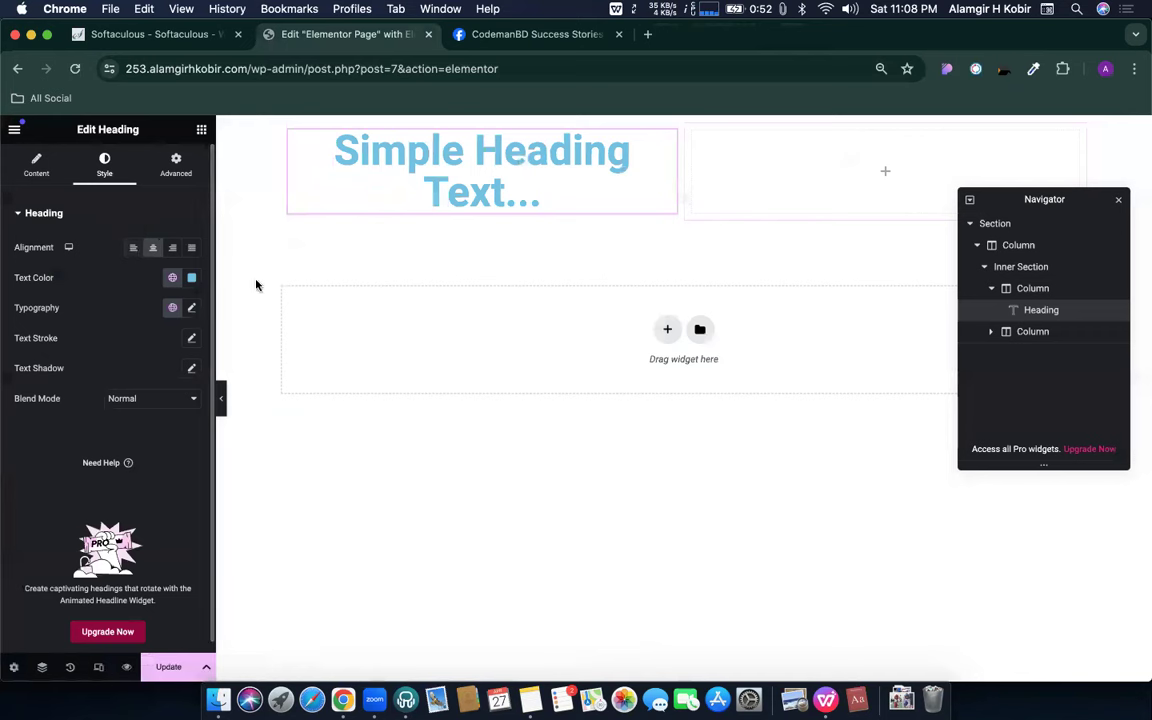
pyautogui.click(192, 281)
pyautogui.moveTo(193, 349)
pyautogui.mouseDown()
pyautogui.moveTo(194, 400)
pyautogui.moveTo(233, 327)
pyautogui.moveTo(169, 362)
pyautogui.moveTo(211, 360)
pyautogui.mouseUp()
pyautogui.moveTo(203, 452); pyautogui.dragTo(247, 455)
pyautogui.moveTo(205, 345); pyautogui.dragTo(85, 297)
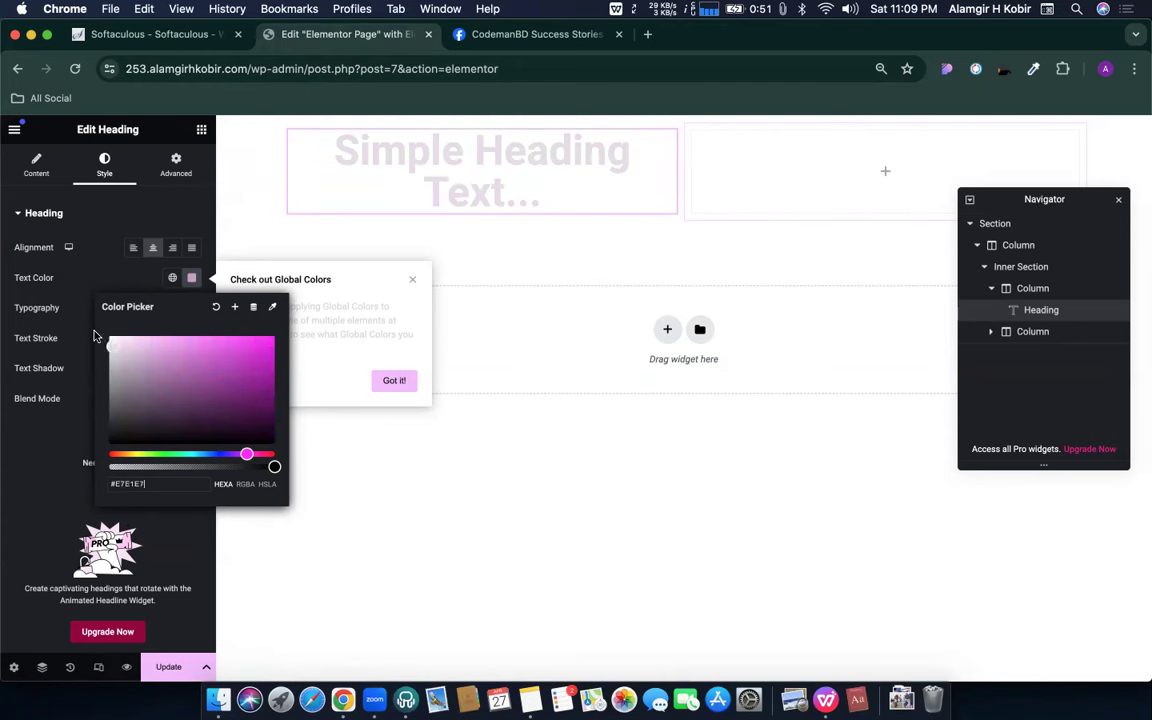
pyautogui.moveTo(170, 390); pyautogui.dragTo(251, 366)
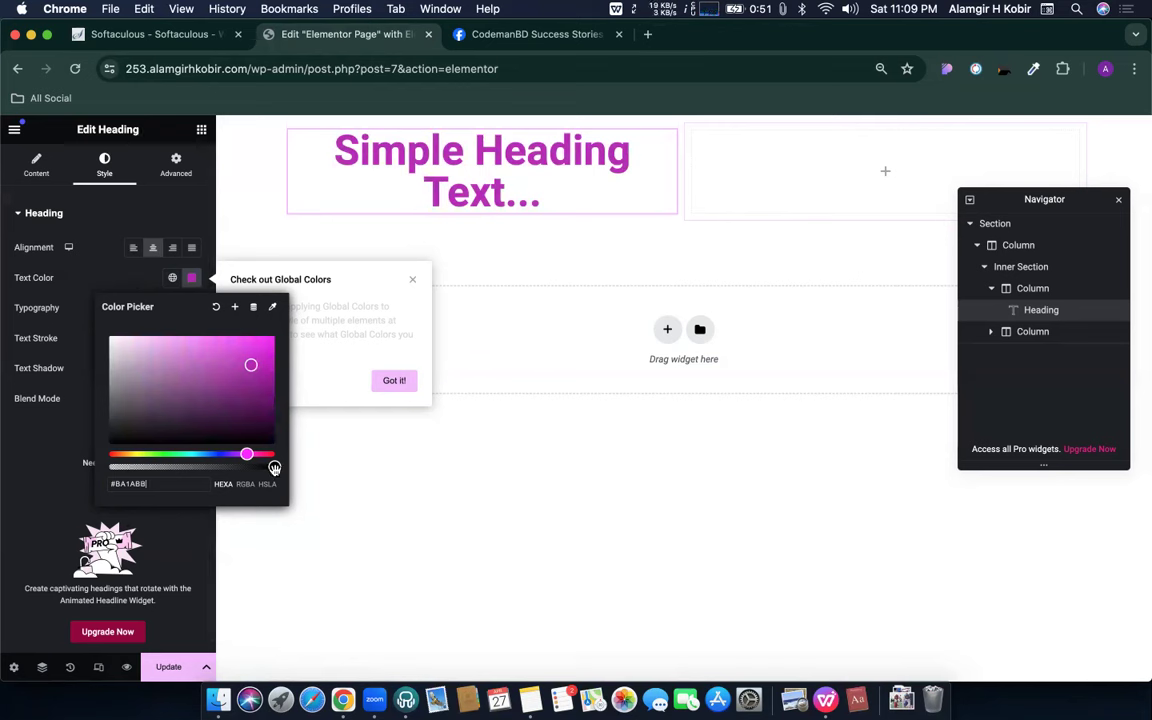
pyautogui.moveTo(274, 466)
pyautogui.mouseDown()
pyautogui.moveTo(101, 473)
pyautogui.moveTo(184, 467)
pyautogui.moveTo(194, 479)
pyautogui.moveTo(289, 483)
pyautogui.mouseUp()
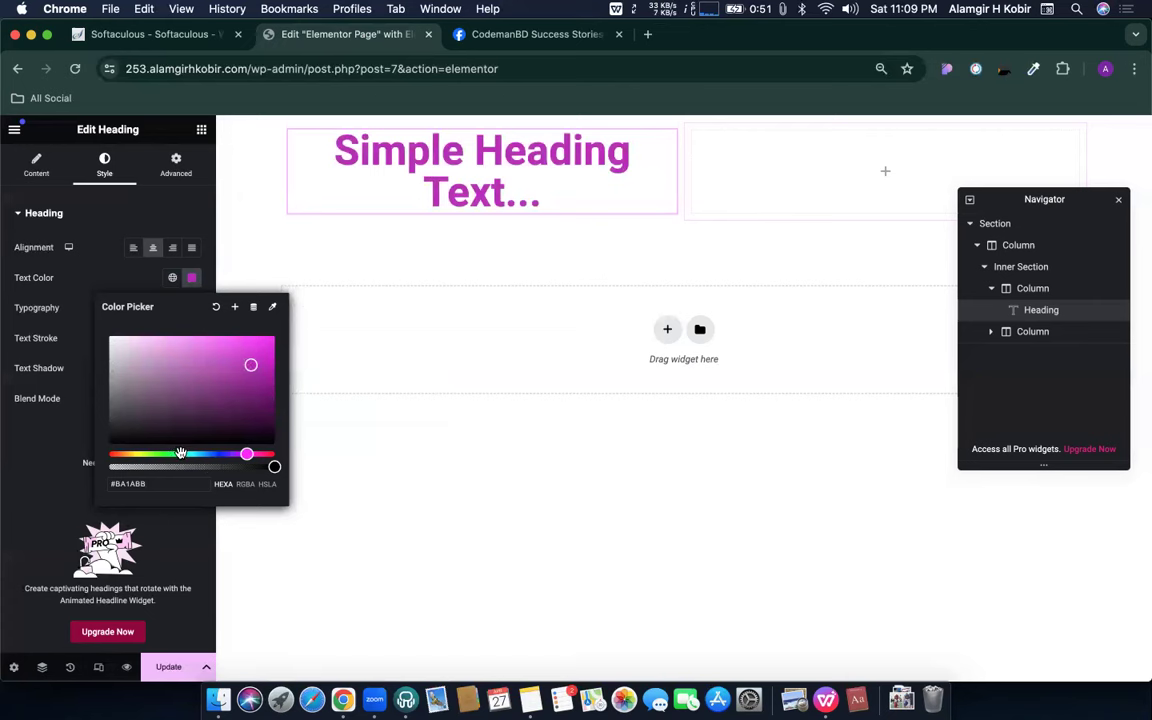
pyautogui.click(28, 455)
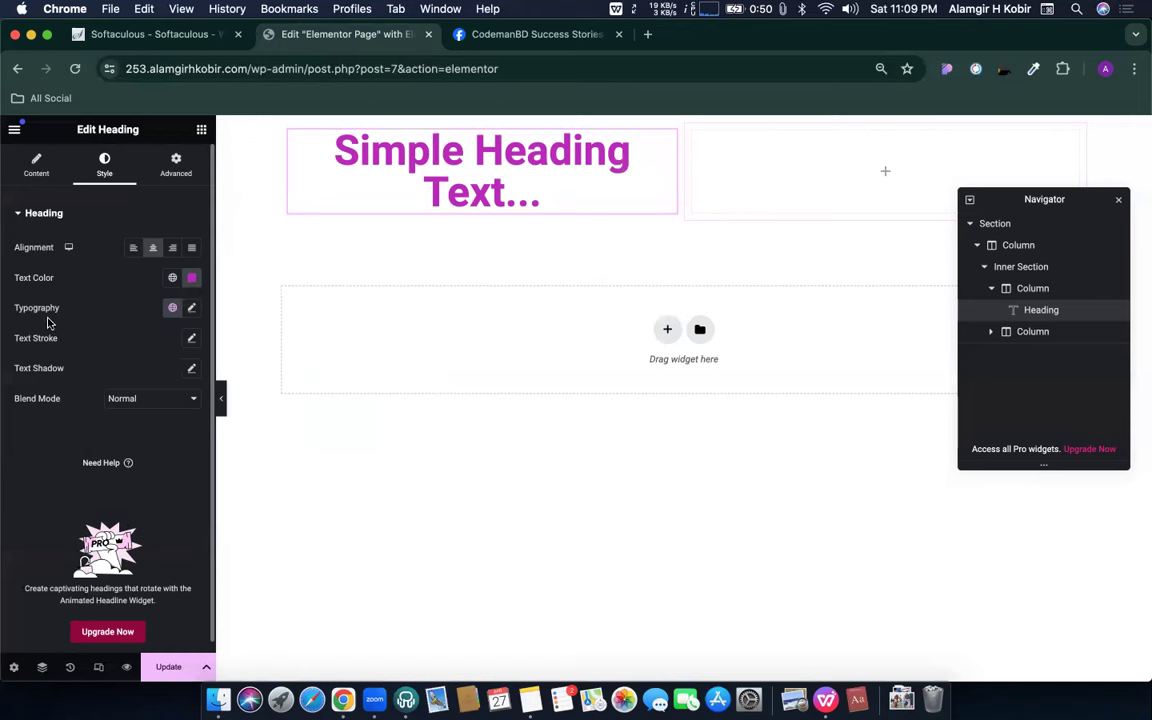
# - Set the heading's typography font family to Rochester
pyautogui.click(191, 308)
pyautogui.scroll(-1, 46, 490)
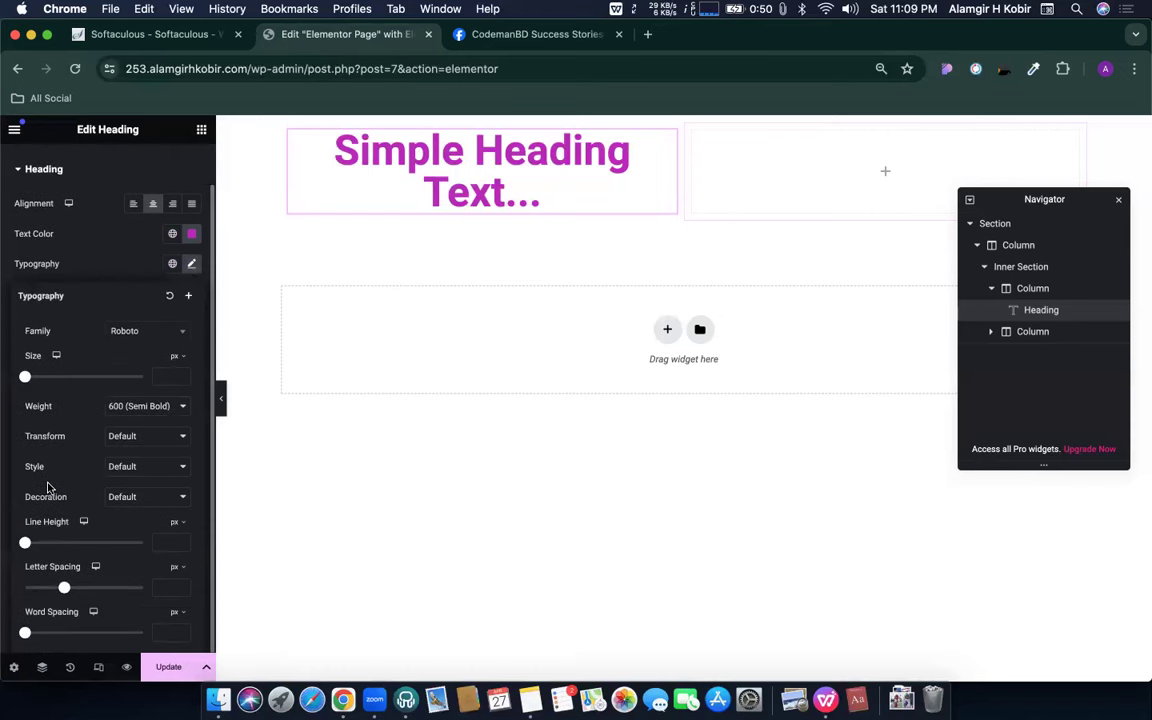
pyautogui.click(129, 333)
pyautogui.scroll(-1, 172, 457)
pyautogui.scroll(-1, 172, 457)
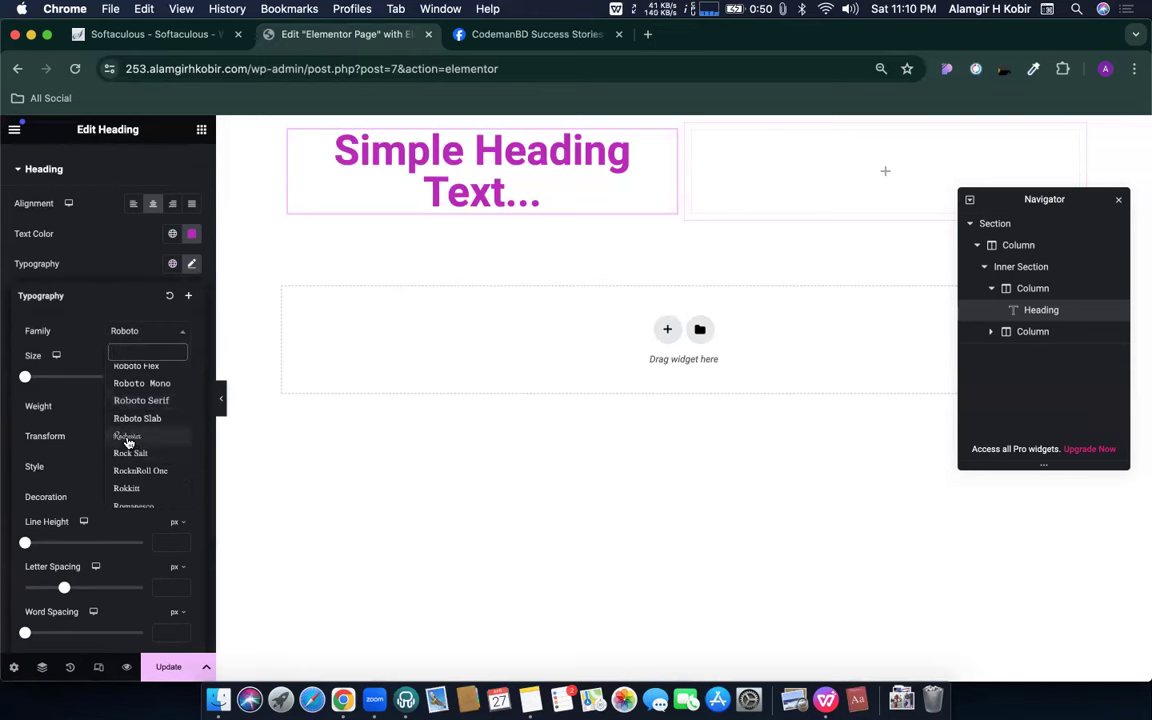
pyautogui.click(128, 439)
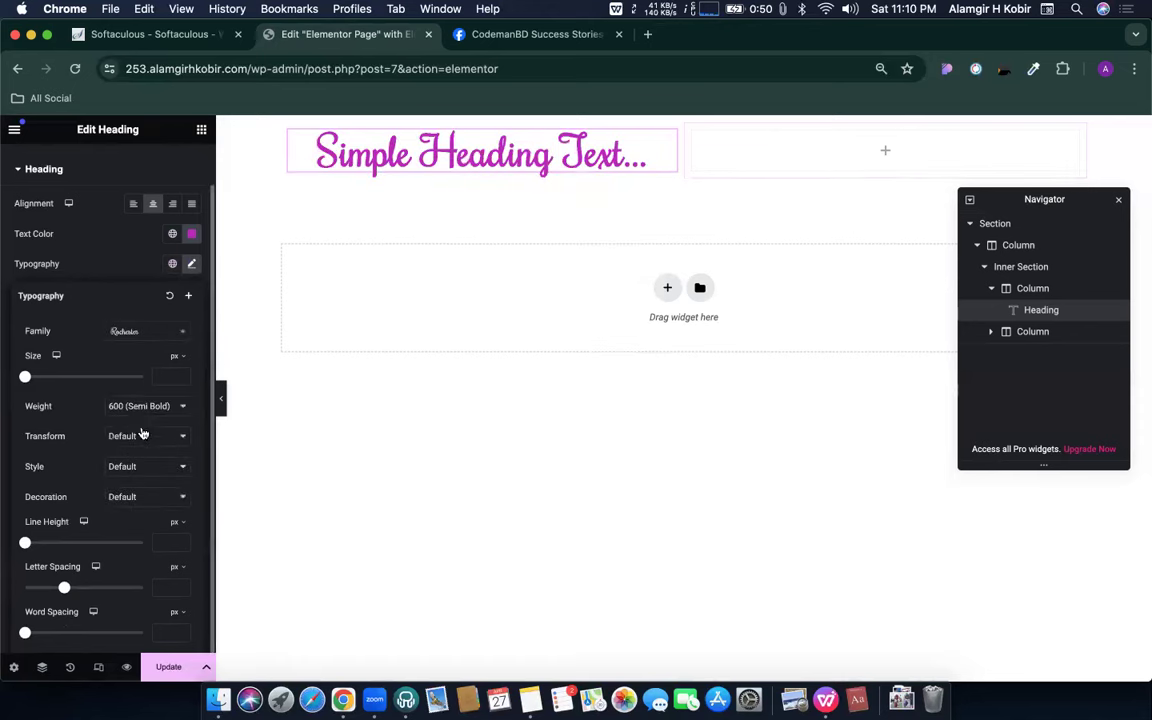